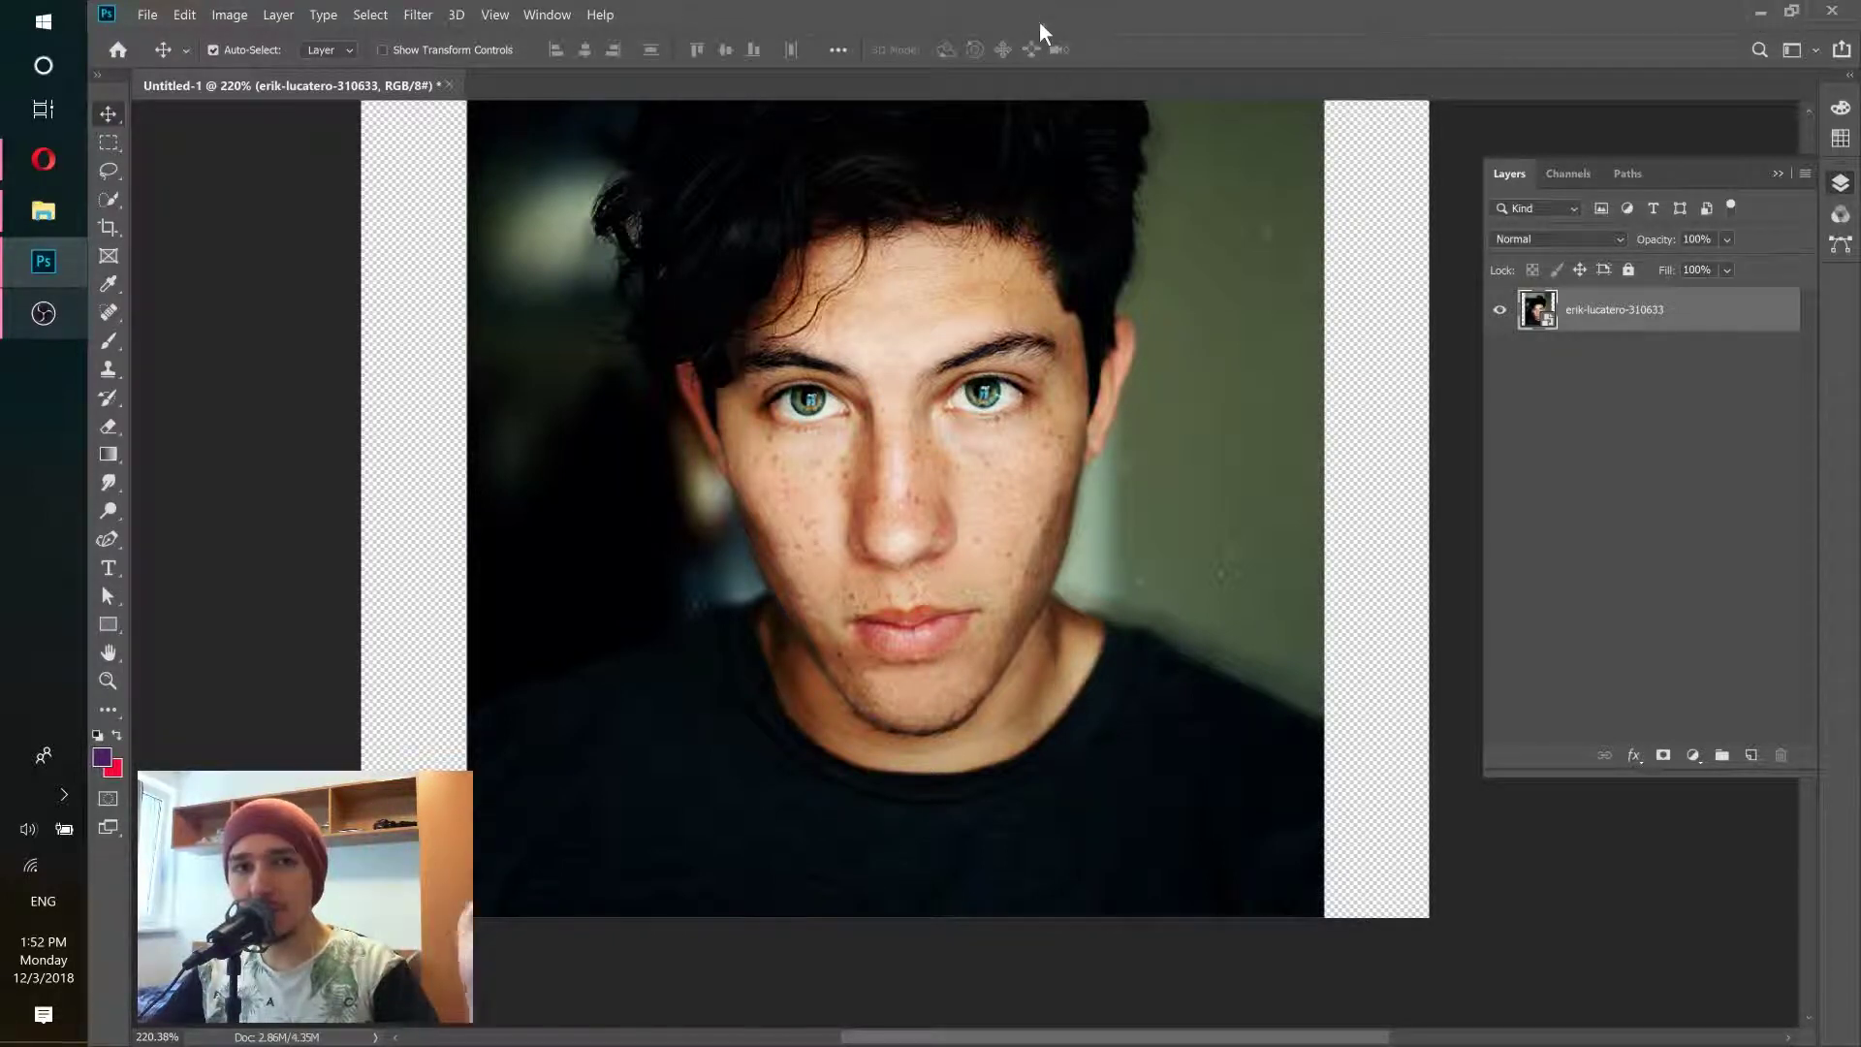
# Step: Activate the Healing Brush tool and add a new empty layer above the portrait
pyautogui.click(106, 316)
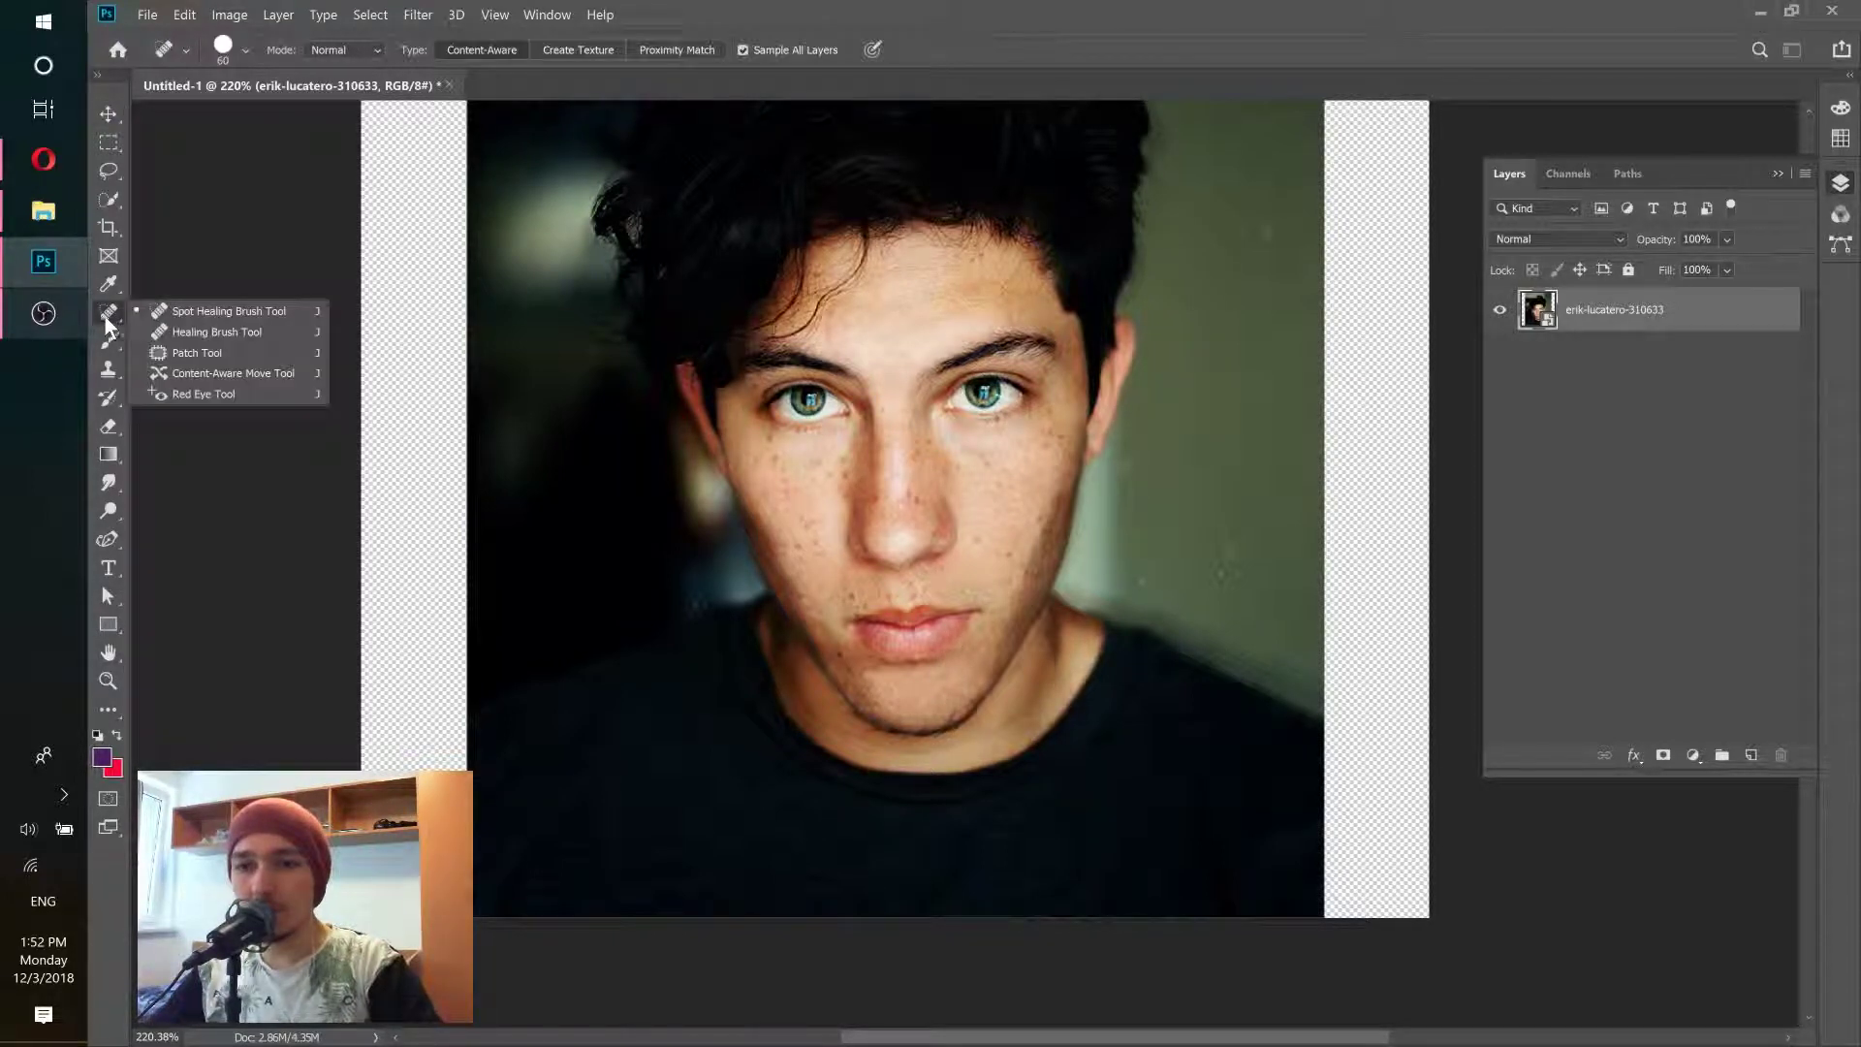
pyautogui.click(230, 332)
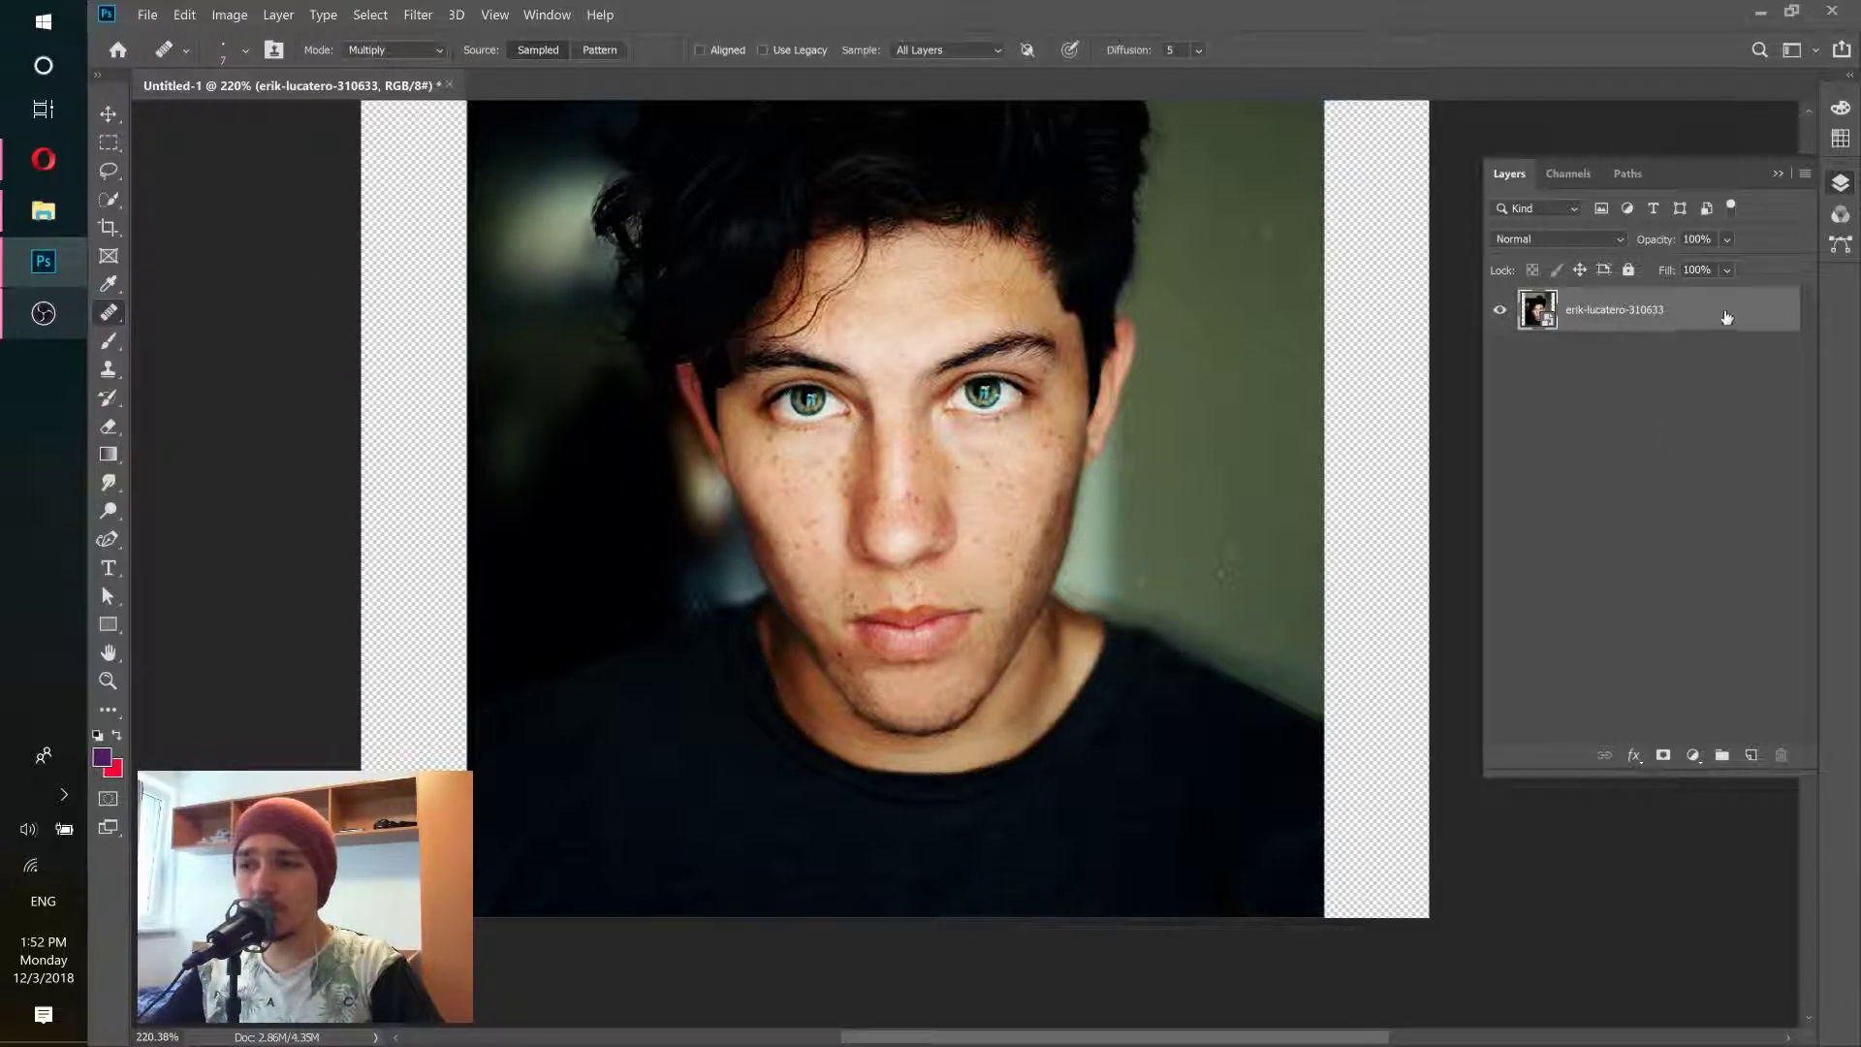
pyautogui.click(1754, 760)
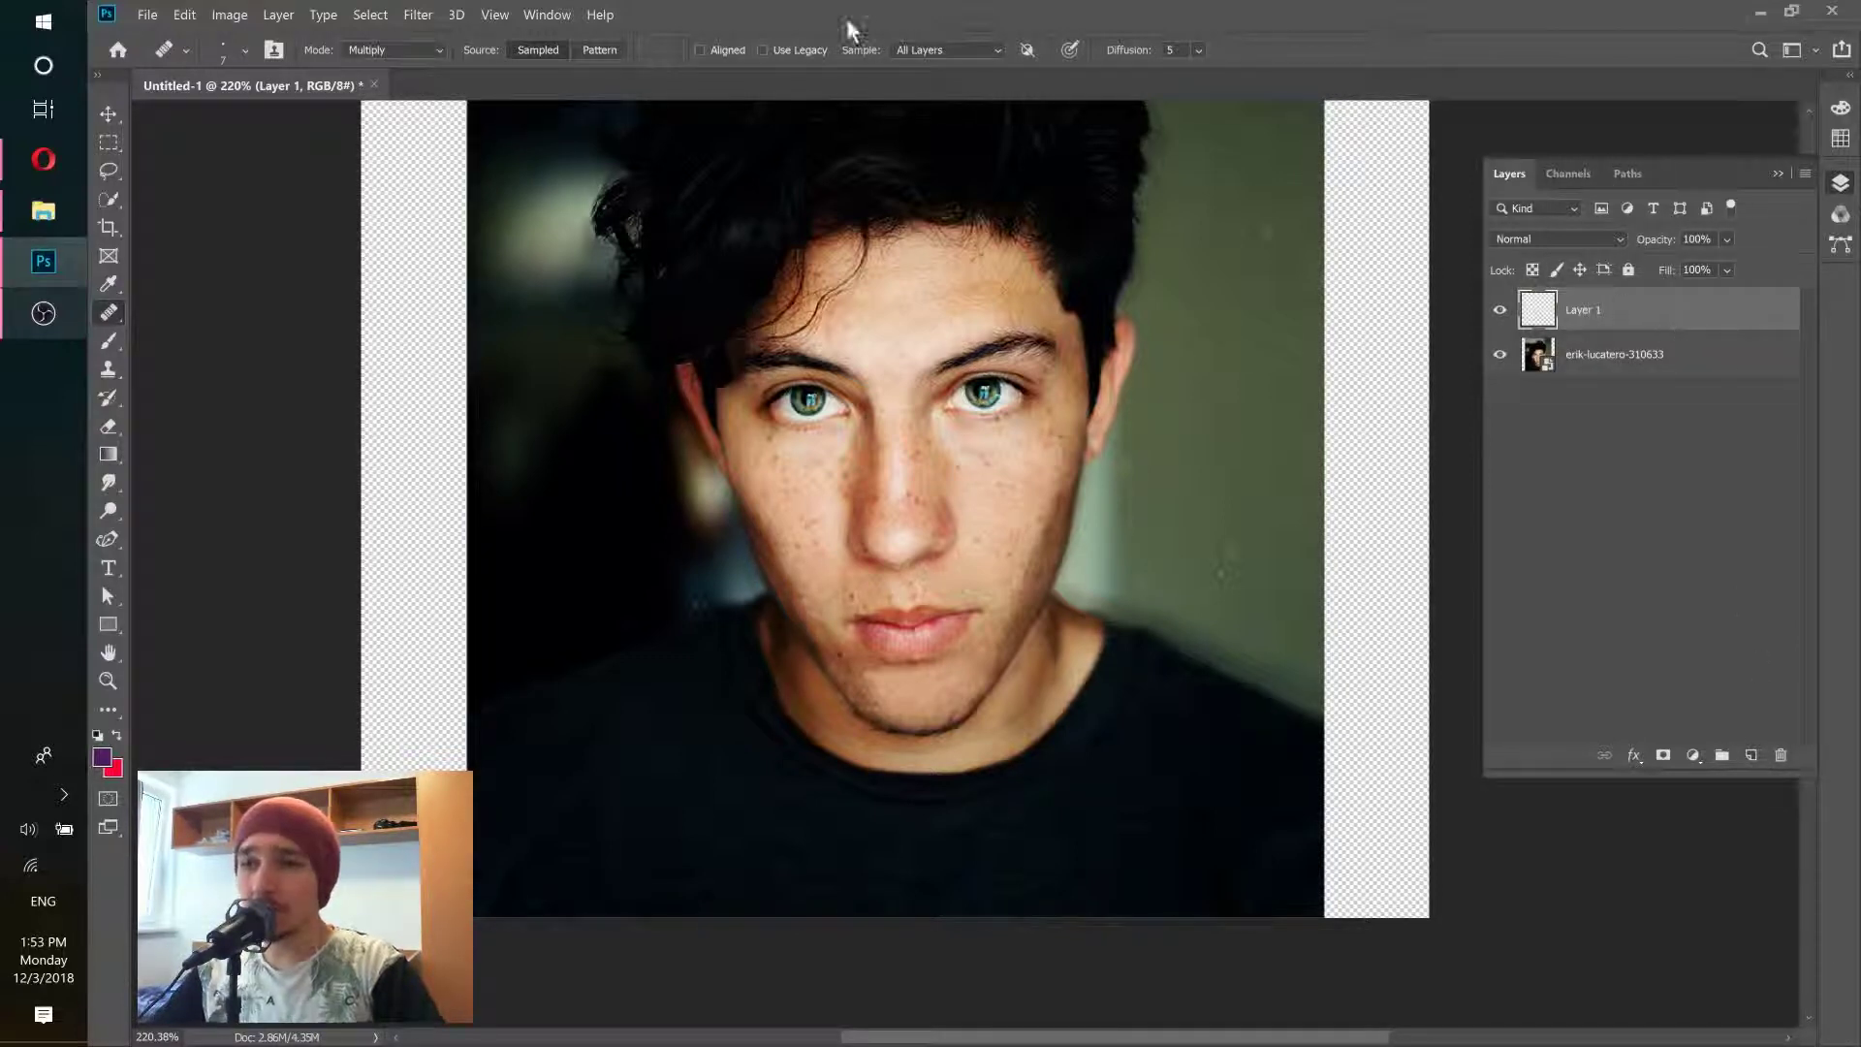
# Step: Check the Spot Healing Brush's layer sampling option and set the Healing Brush to sample All Layers
pyautogui.click(940, 53)
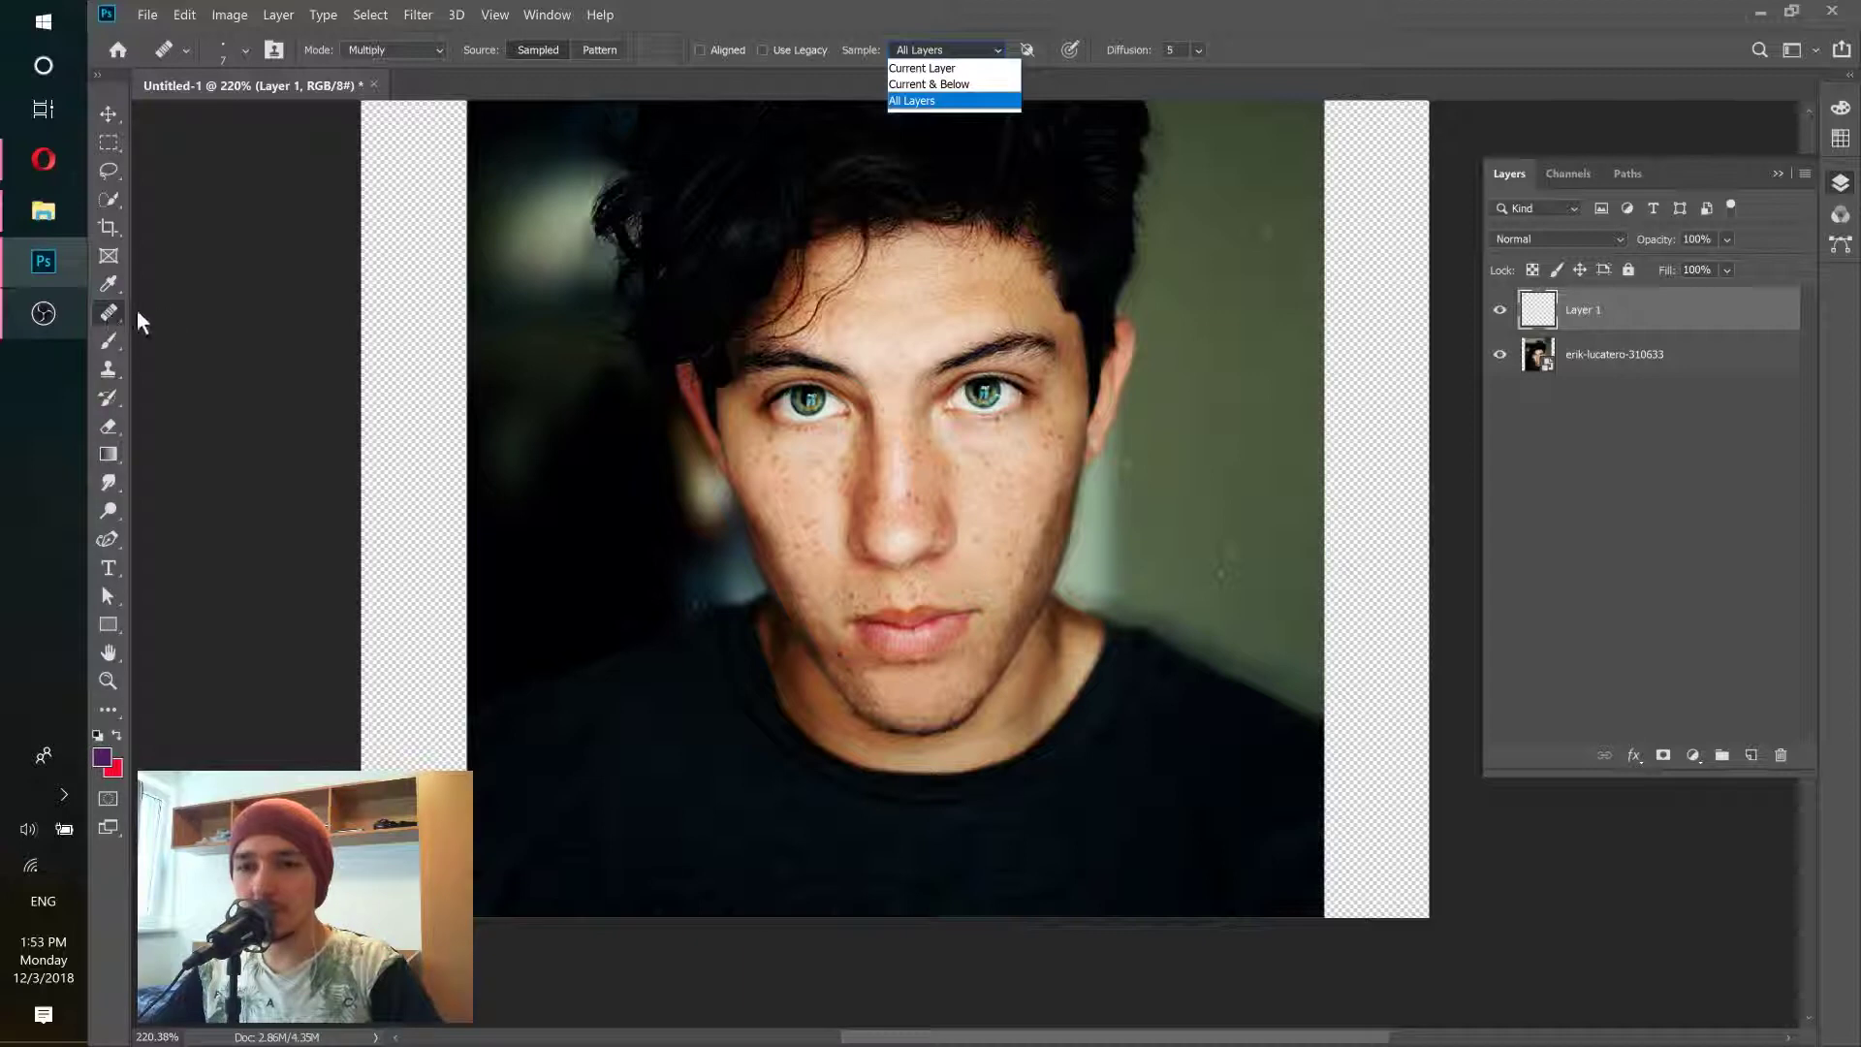
pyautogui.click(915, 100)
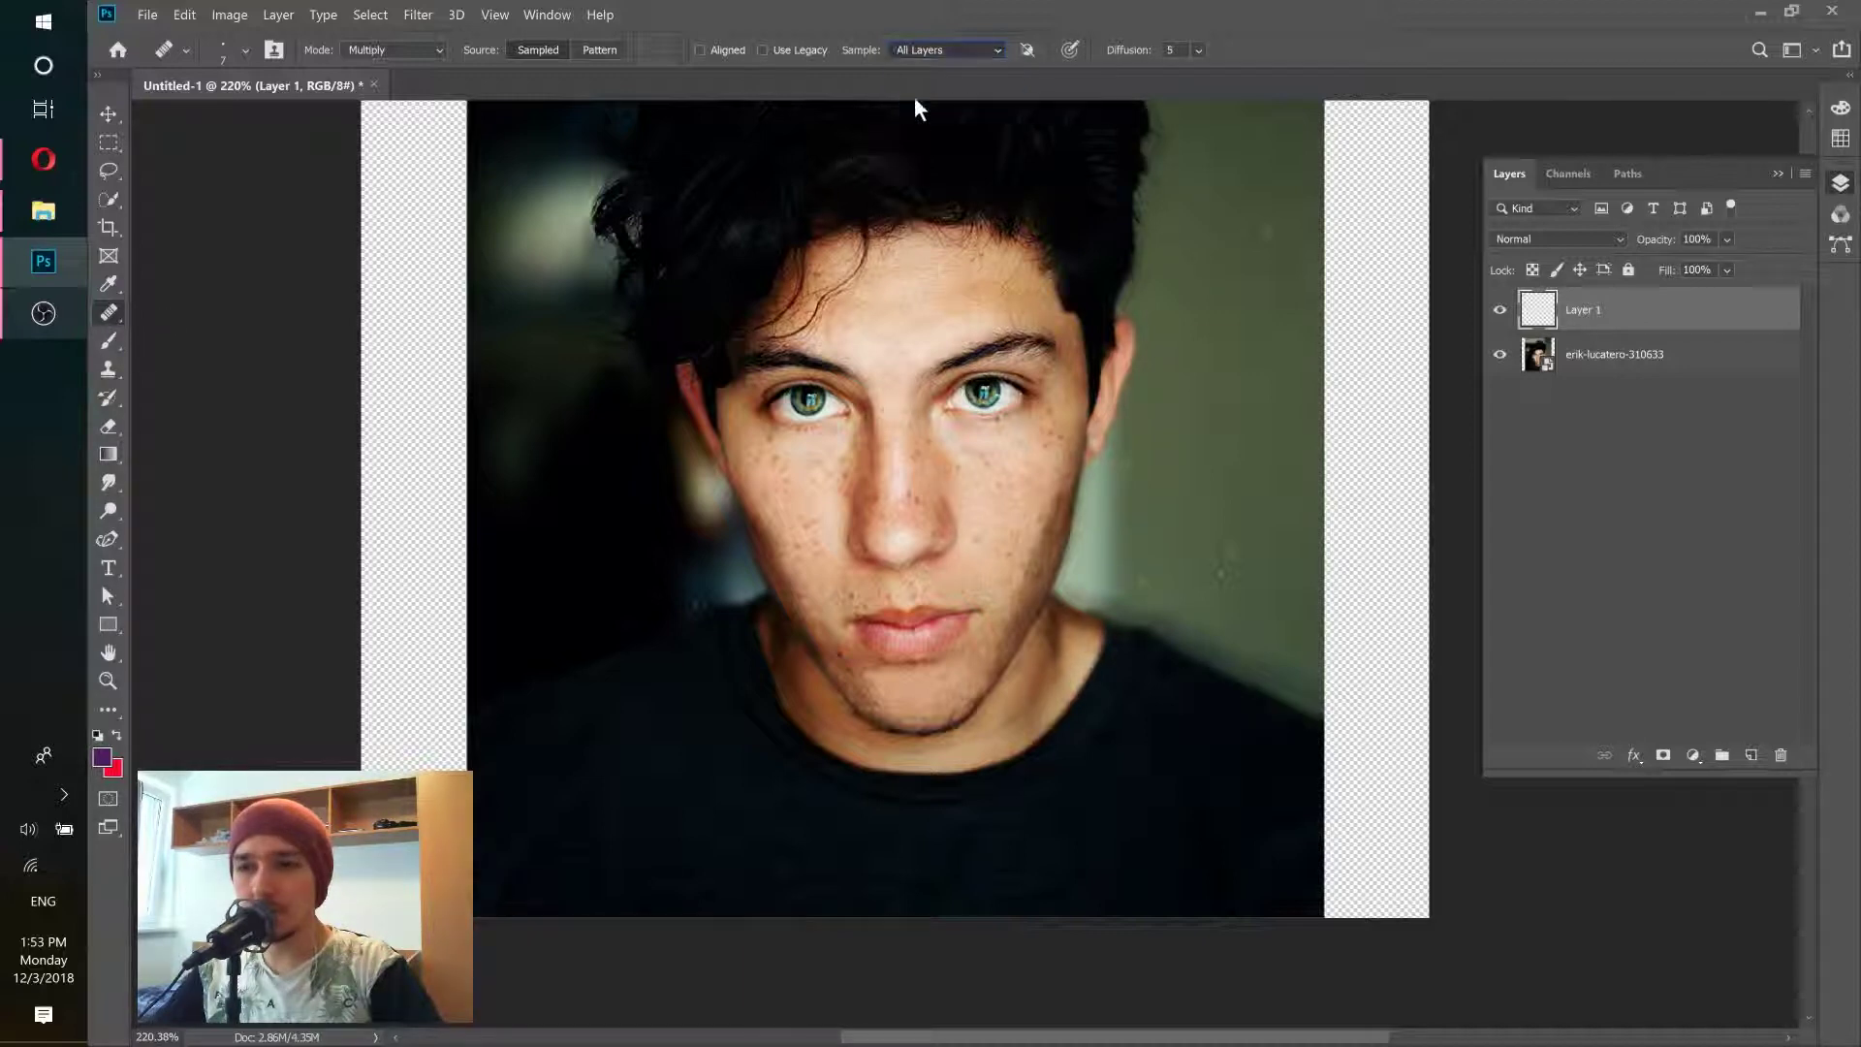
pyautogui.rightClick(109, 312)
pyautogui.click(177, 308)
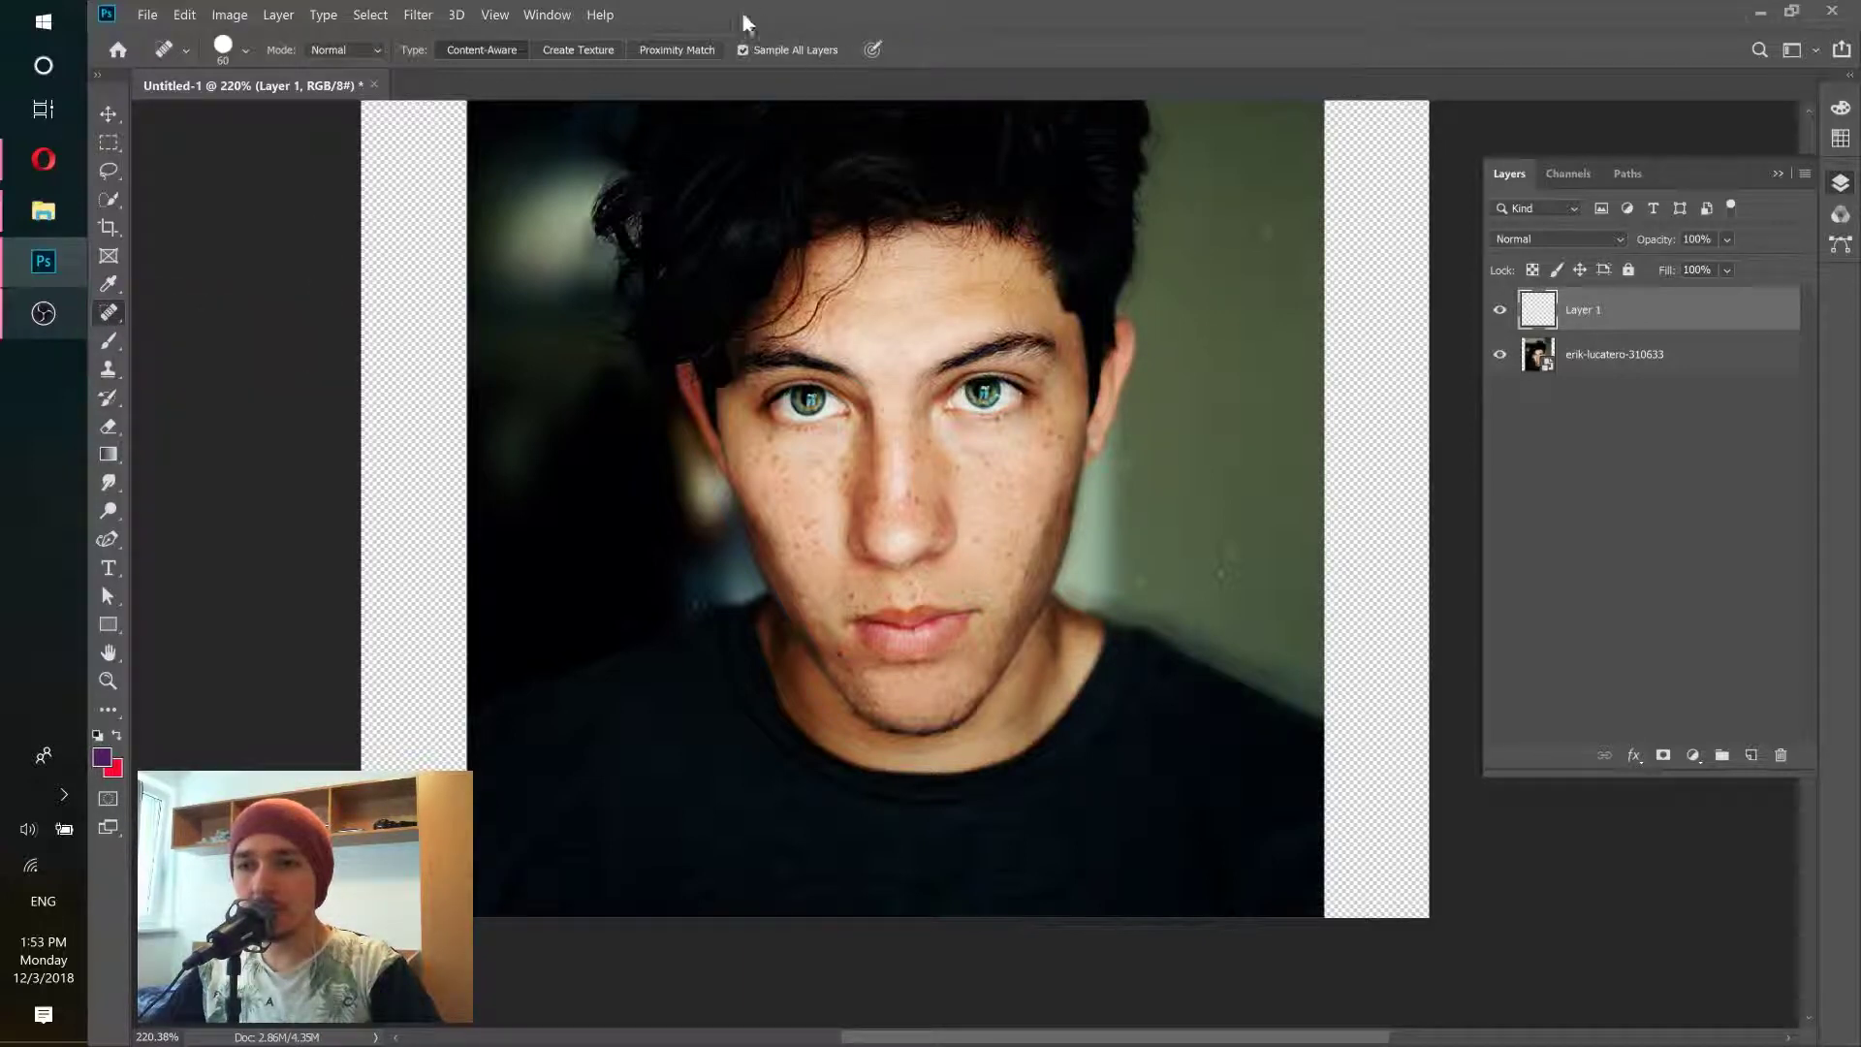
pyautogui.rightClick(110, 312)
pyautogui.click(173, 334)
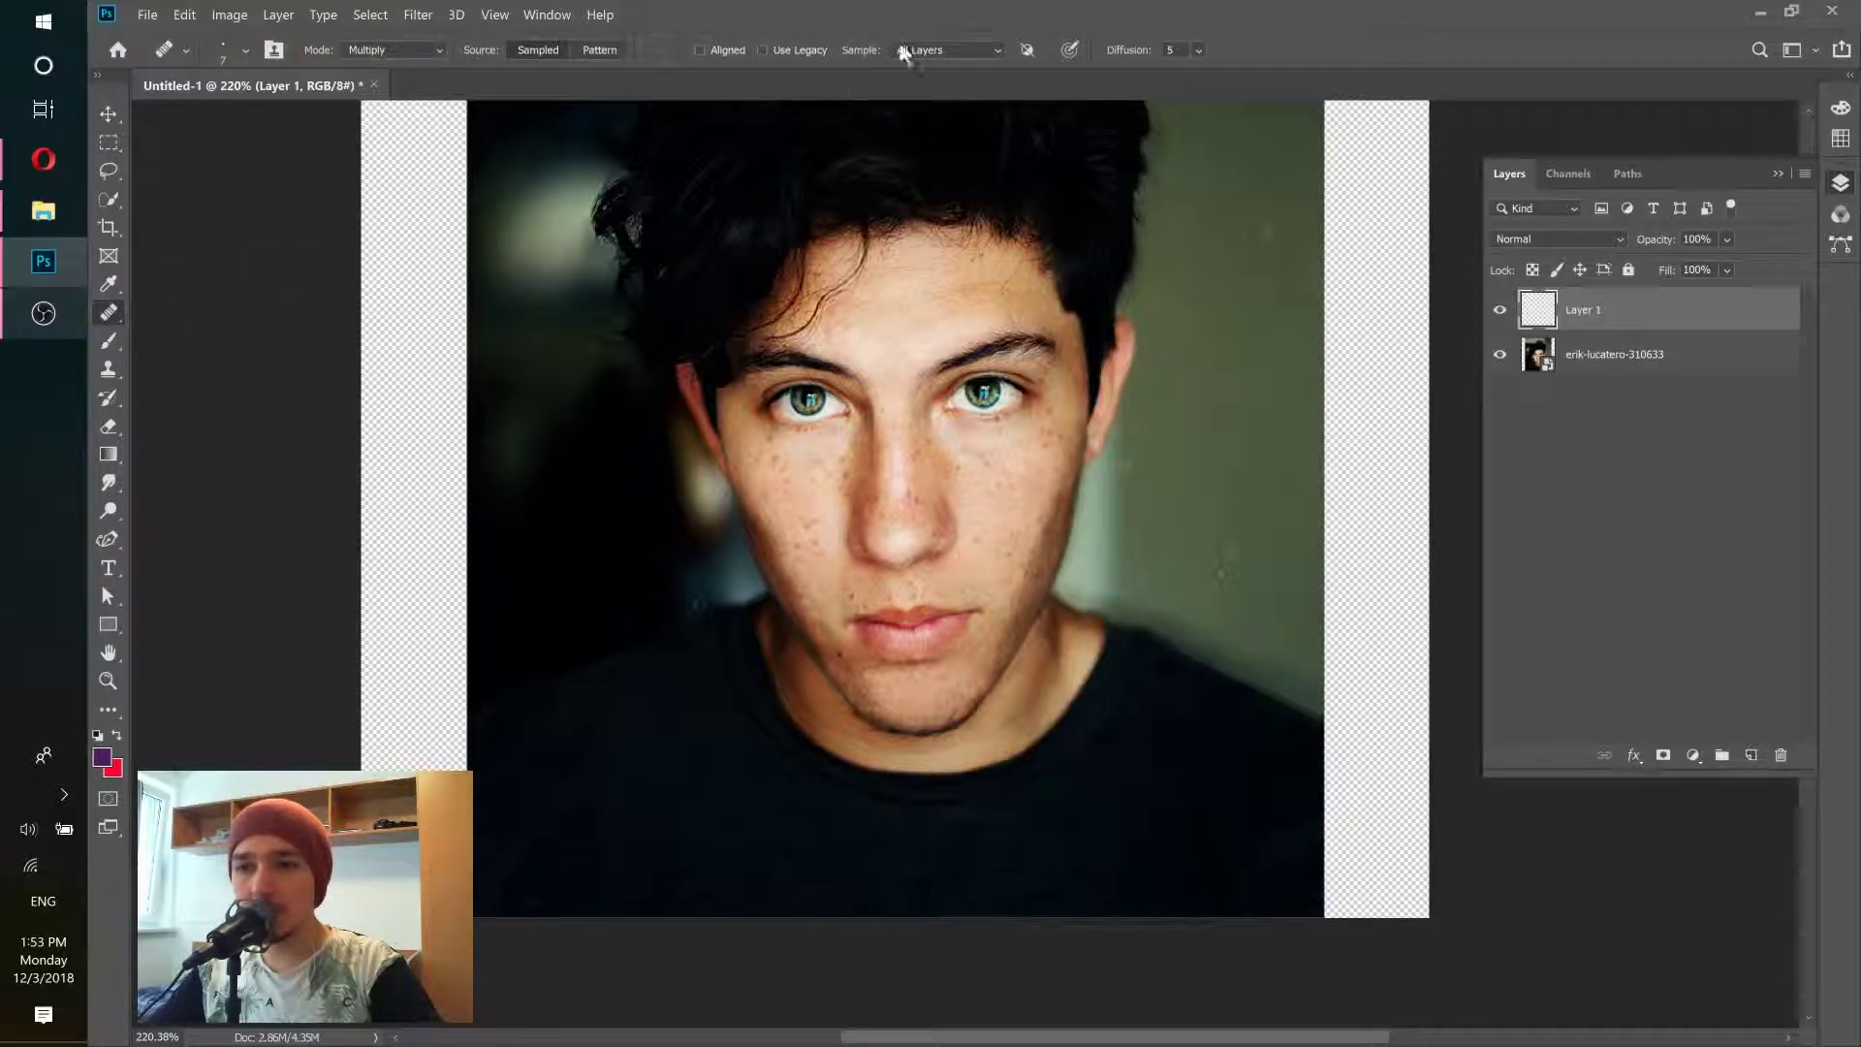
pyautogui.click(946, 49)
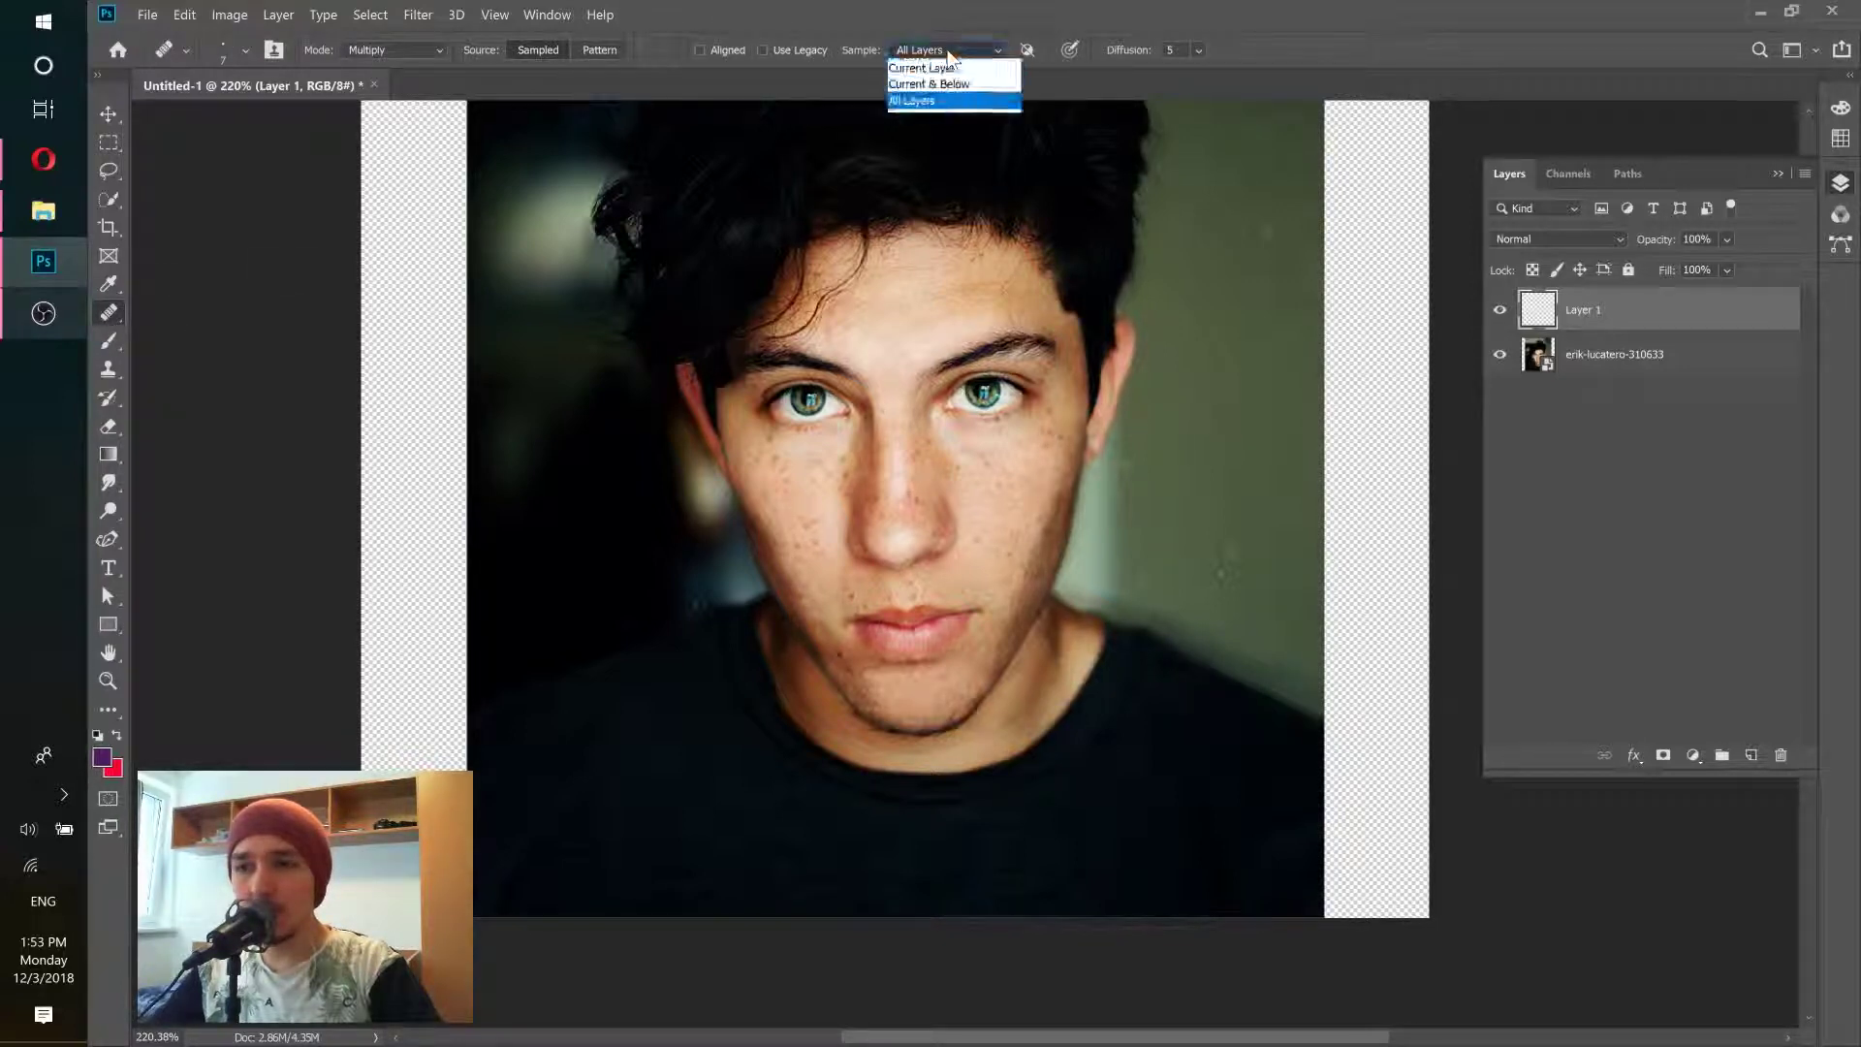
pyautogui.click(919, 101)
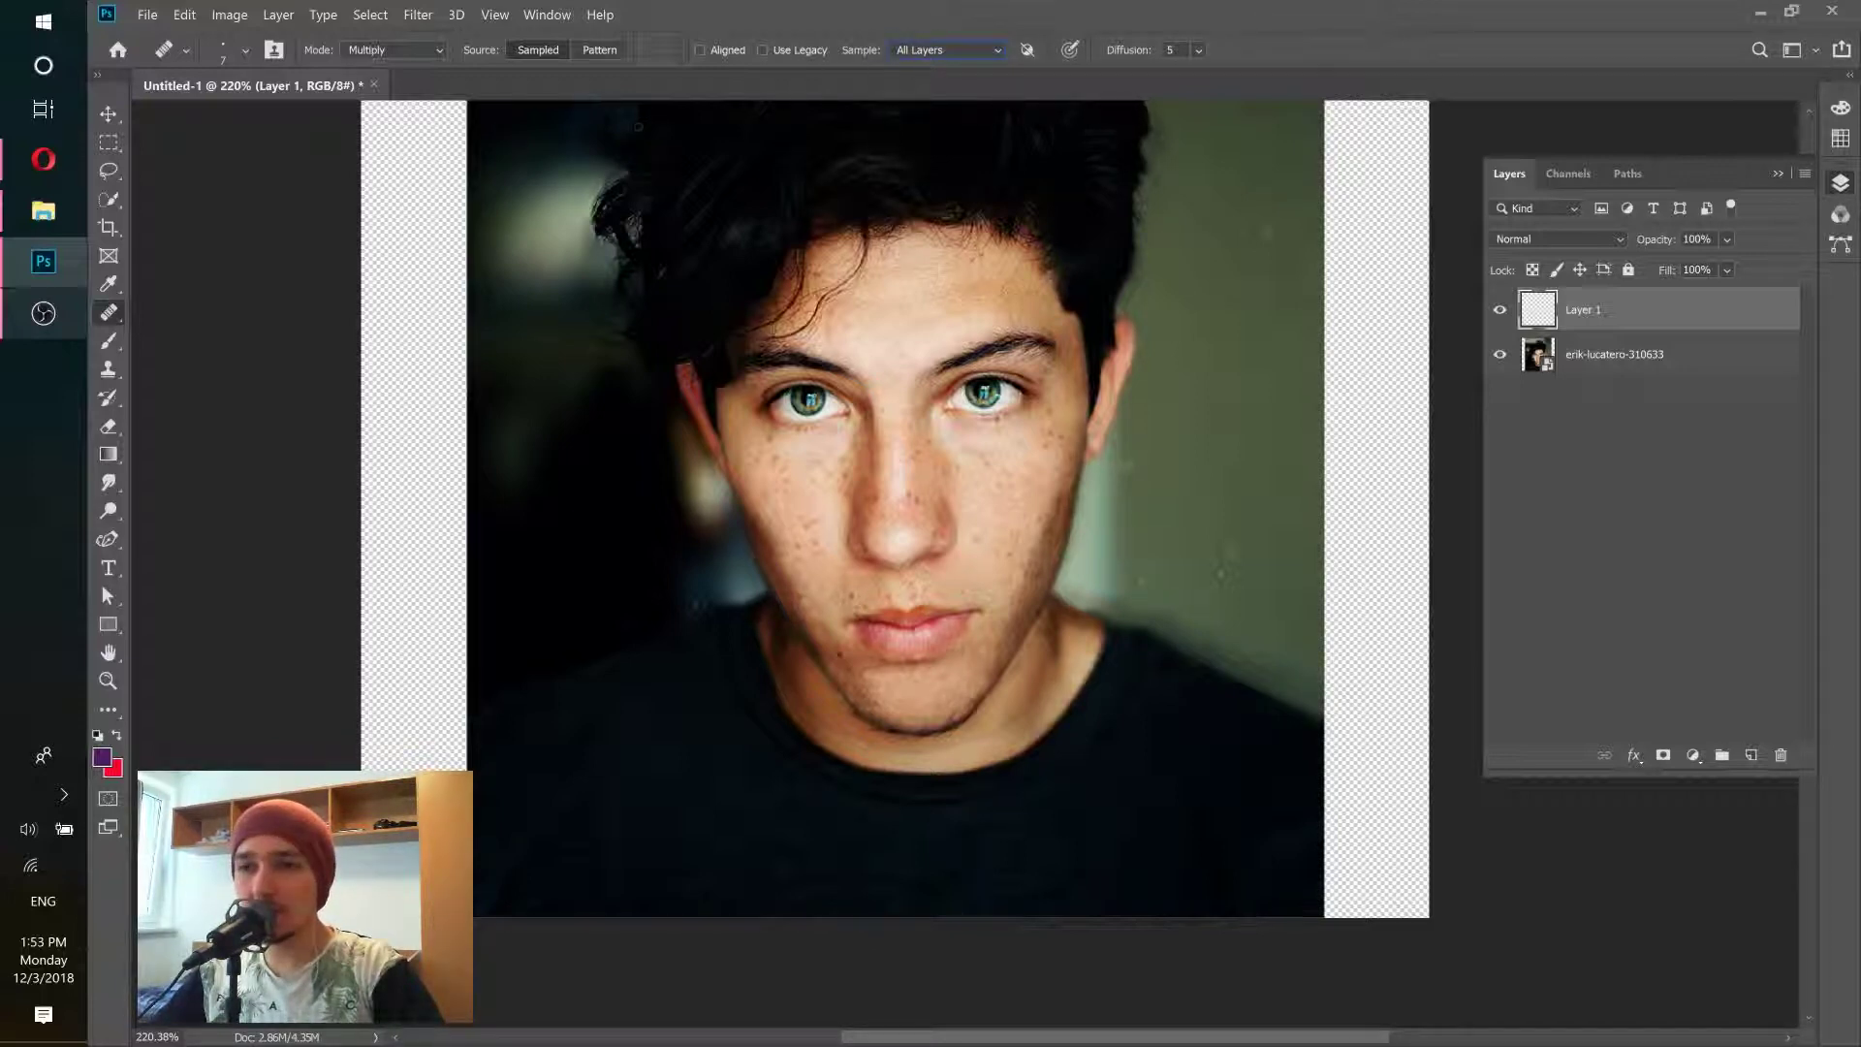
# Step: Set the Healing Brush's blend mode to Normal and its brush size to 17 px
pyautogui.scroll(4, 843, 466)
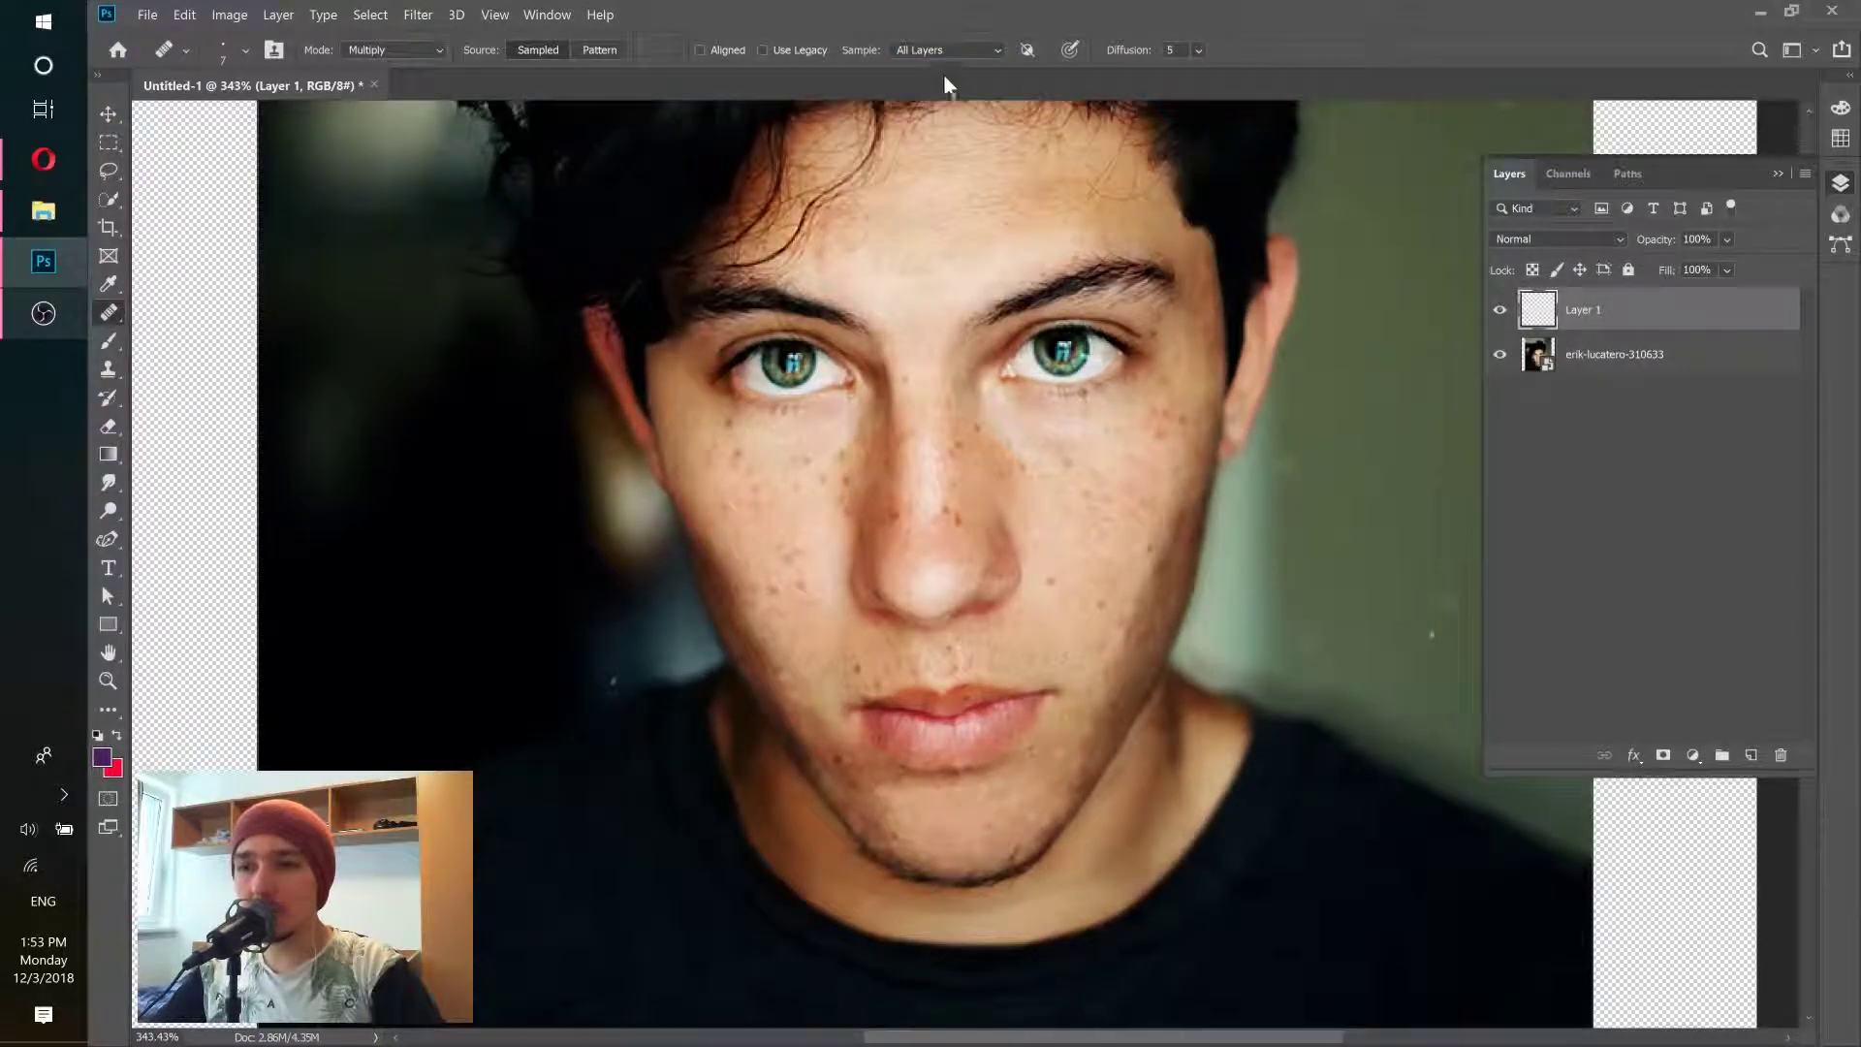
pyautogui.click(385, 50)
pyautogui.click(393, 78)
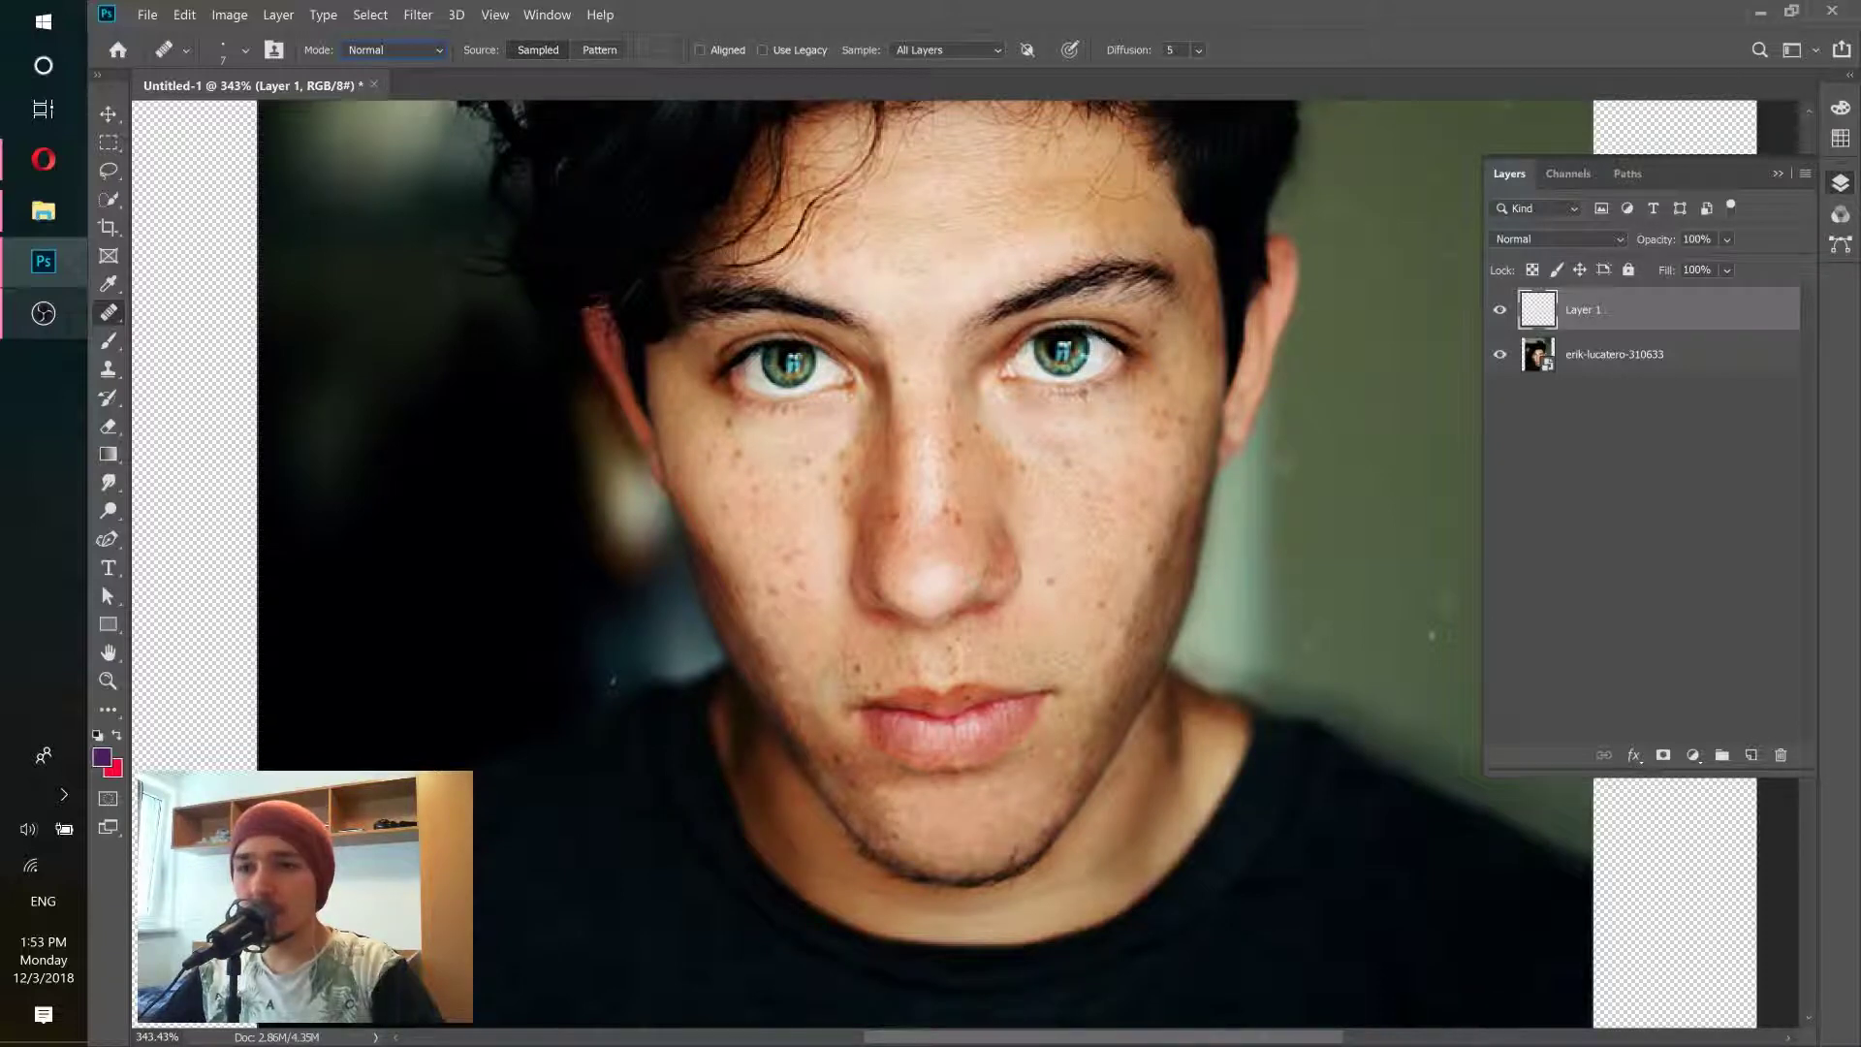
pyautogui.scroll(3, 861, 519)
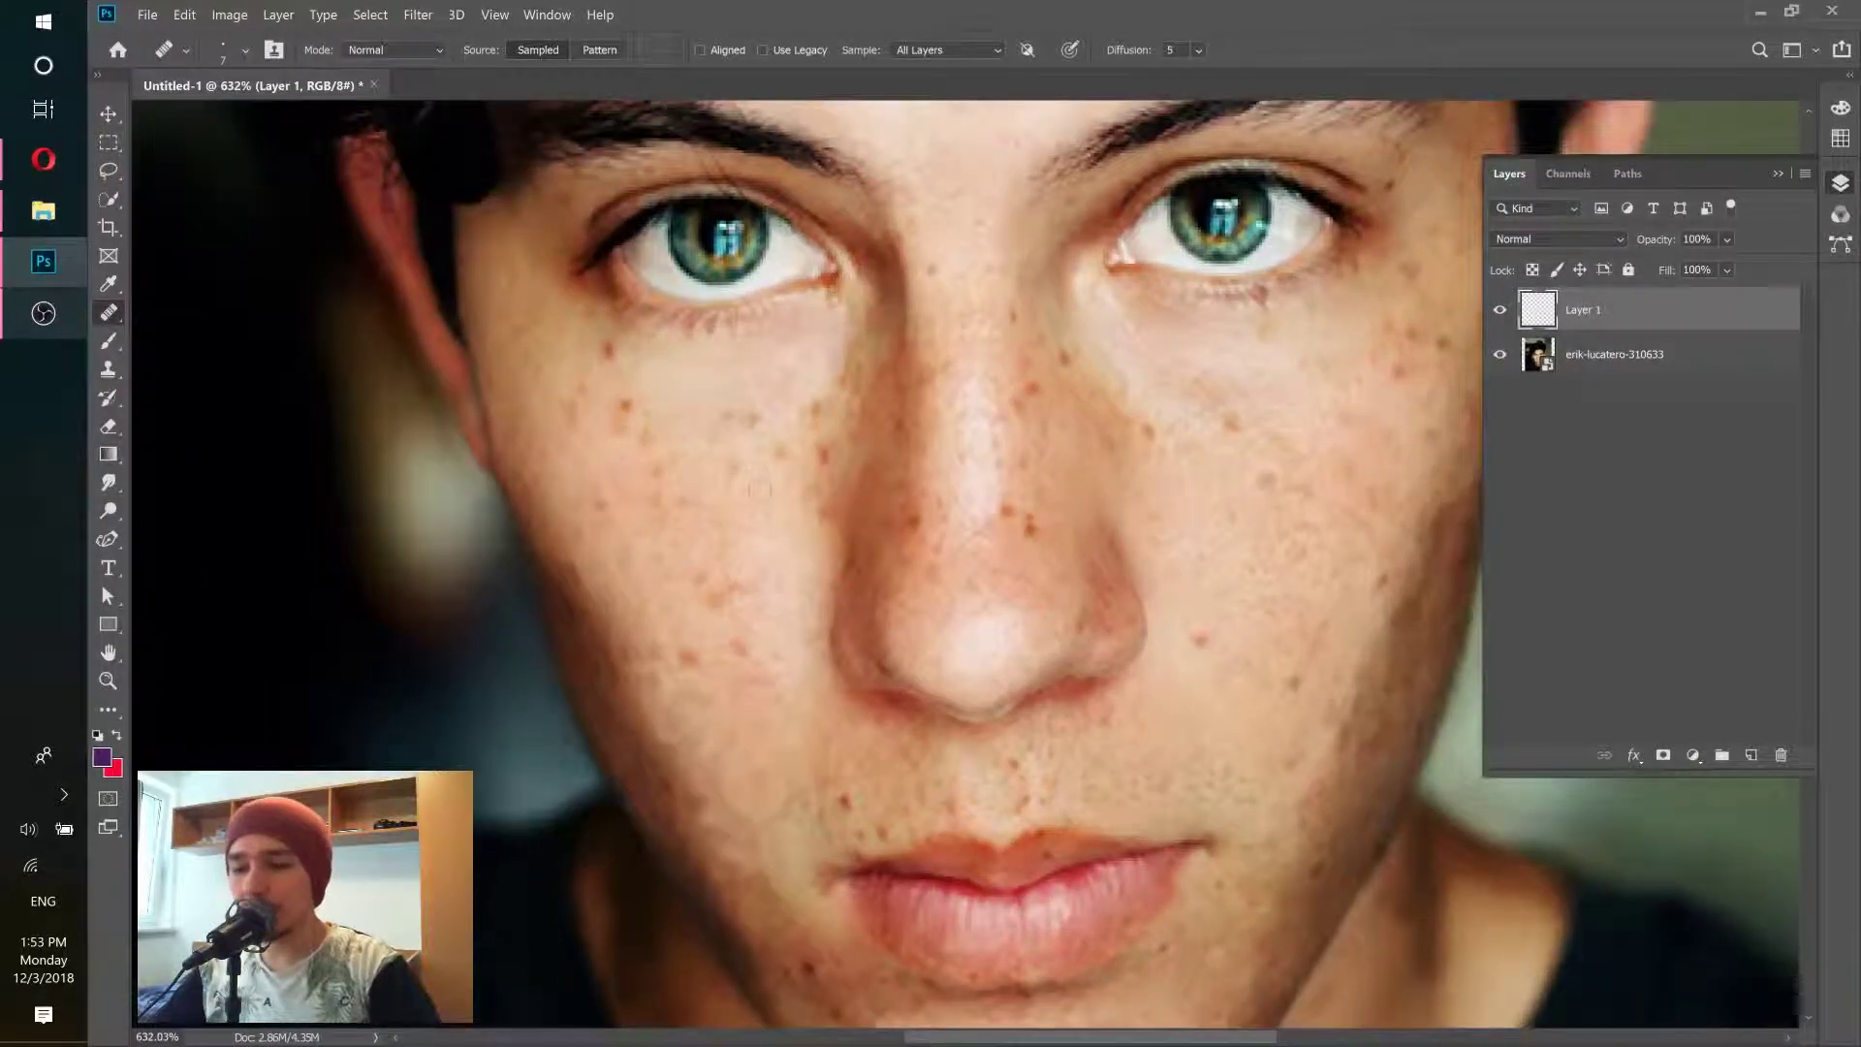
pyautogui.click(246, 53)
pyautogui.moveTo(134, 110); pyautogui.dragTo(141, 110)
pyautogui.press('Return')
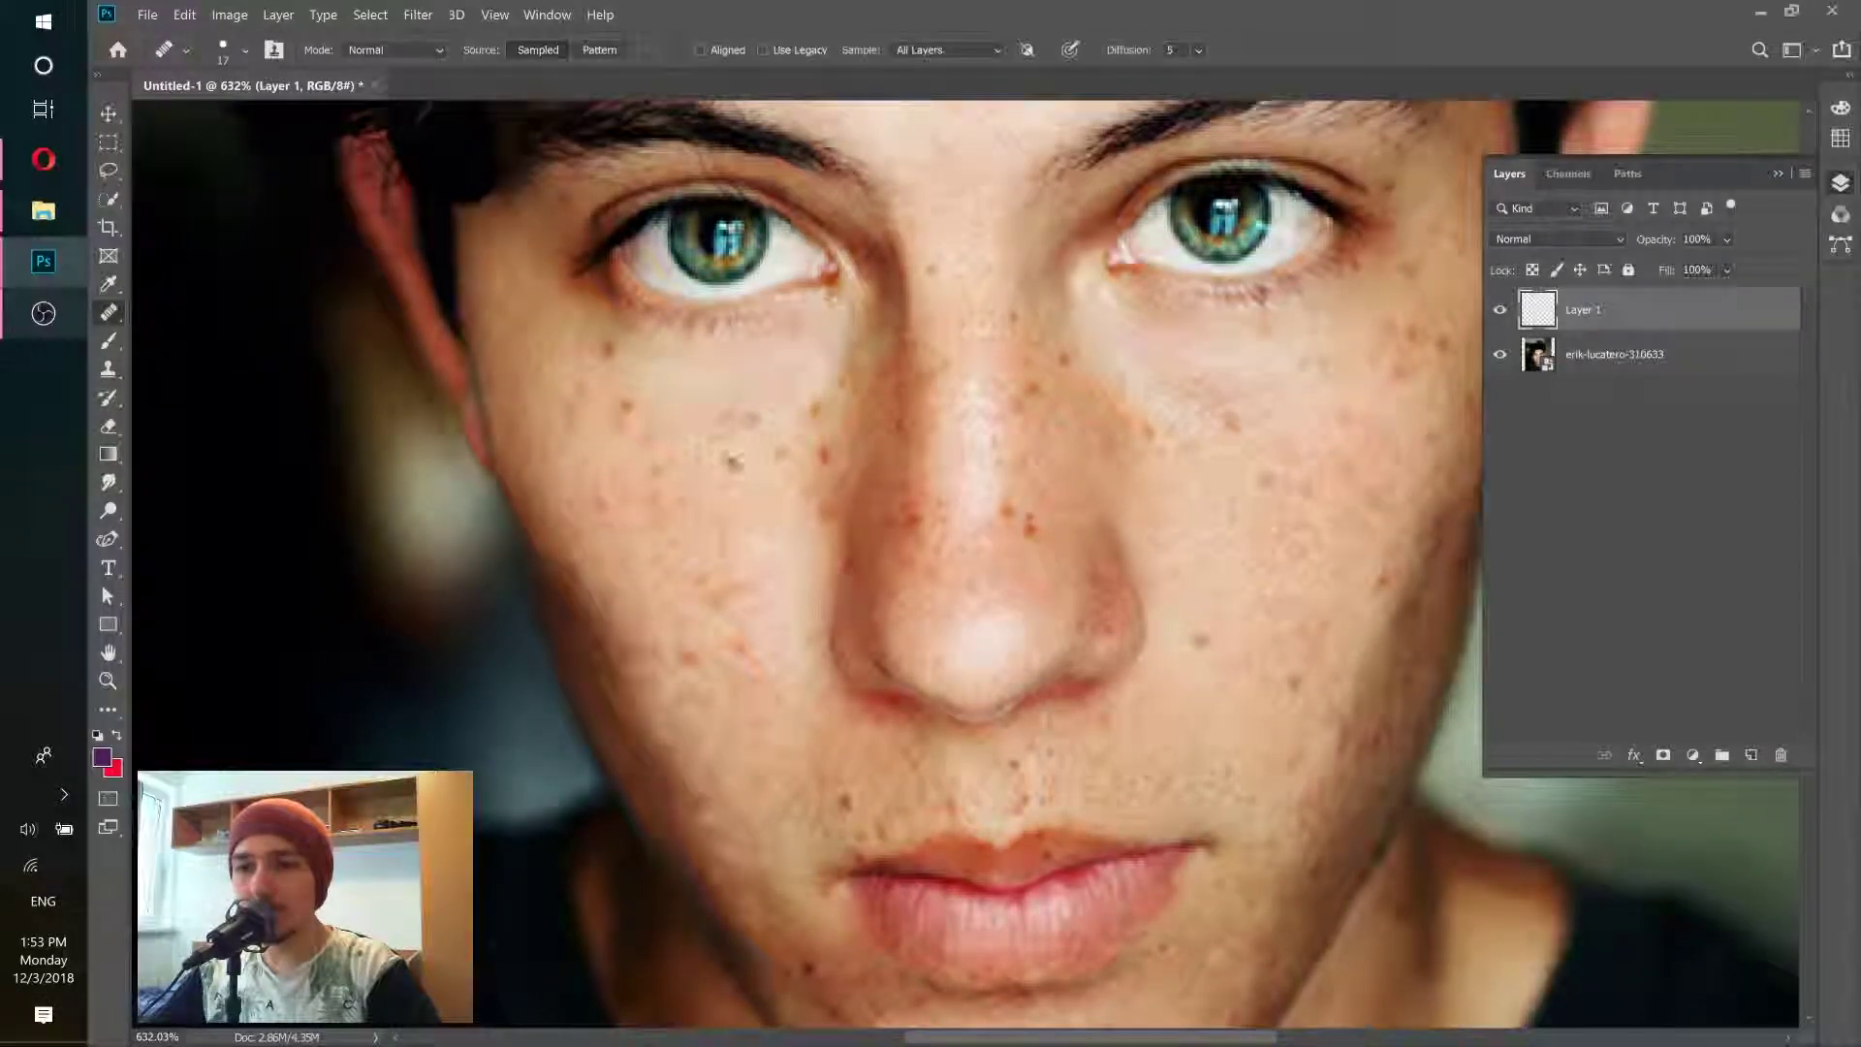
# Step: Sample clean skin on the cheek at the image's left and heal two dark freckles below the eye
pyautogui.scroll(1, 732, 460)
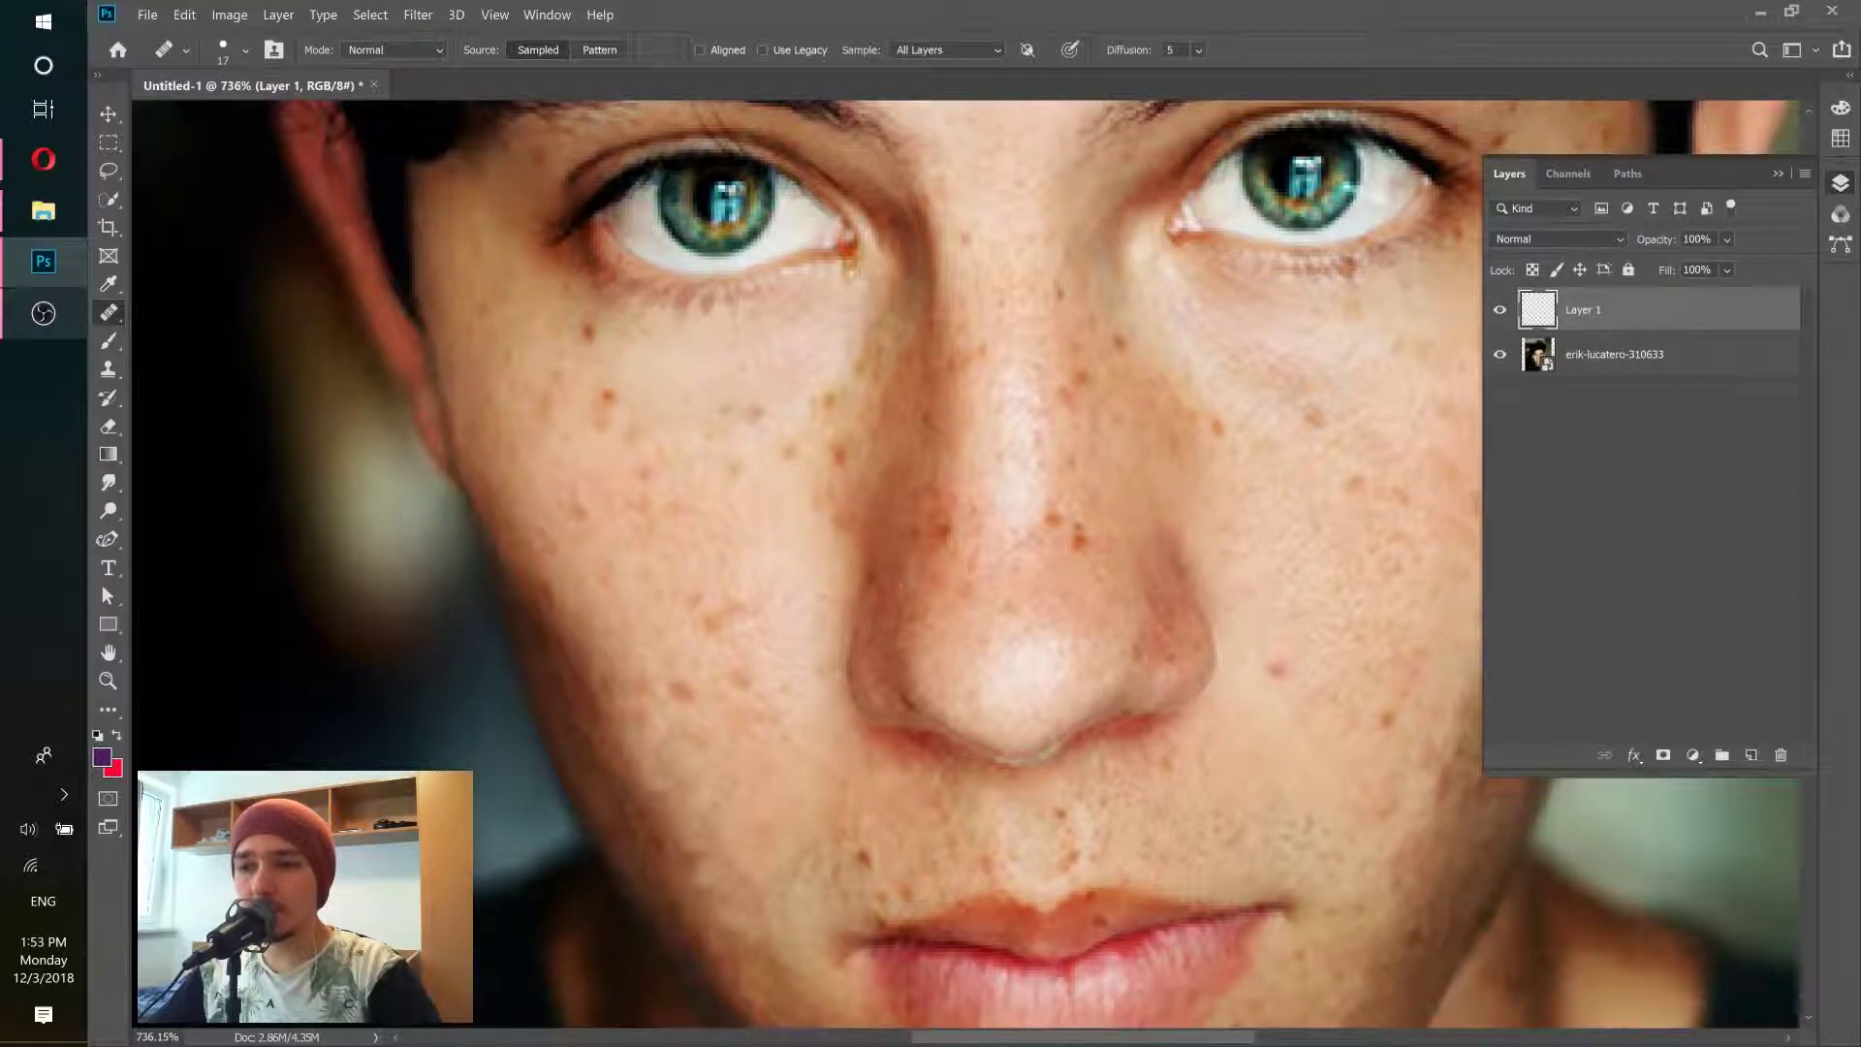
pyautogui.moveTo(1033, 453); pyautogui.dragTo(687, 608)
pyautogui.moveTo(794, 502); pyautogui.dragTo(984, 444)
pyautogui.scroll(3, 1184, 515)
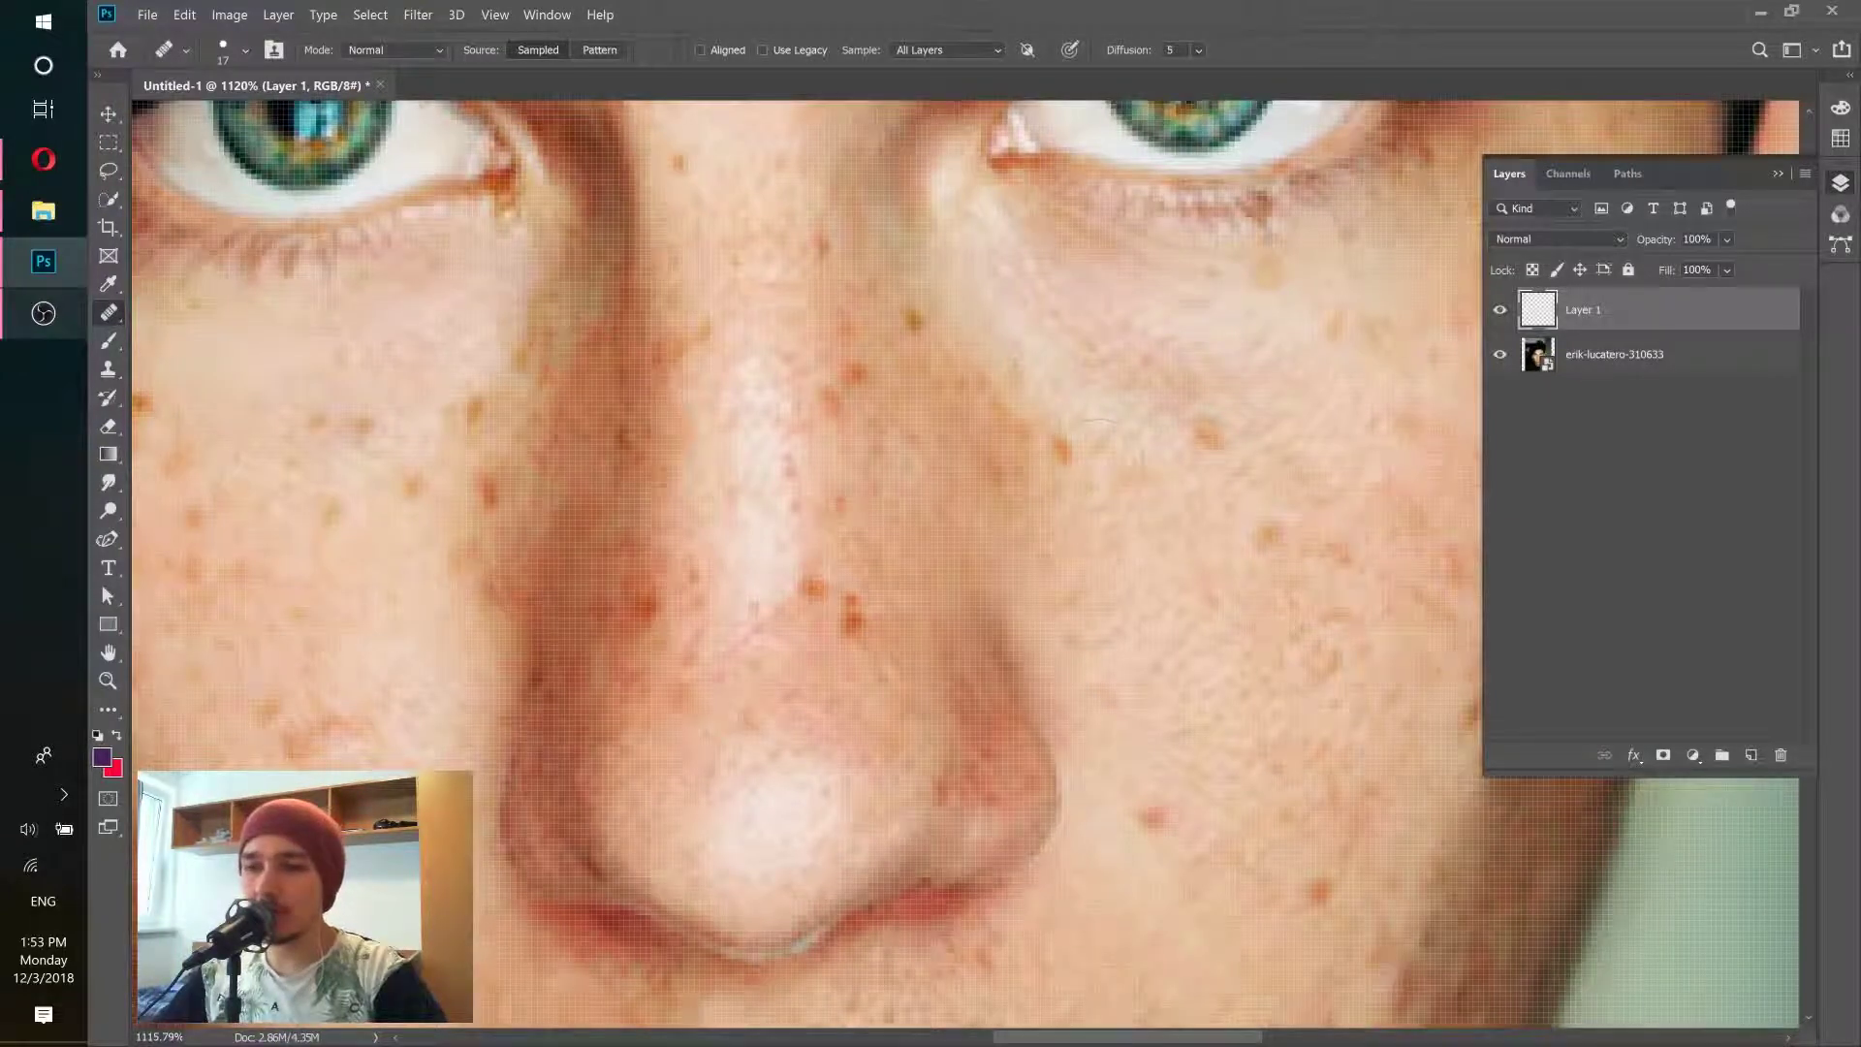
pyautogui.moveTo(514, 518); pyautogui.dragTo(967, 499)
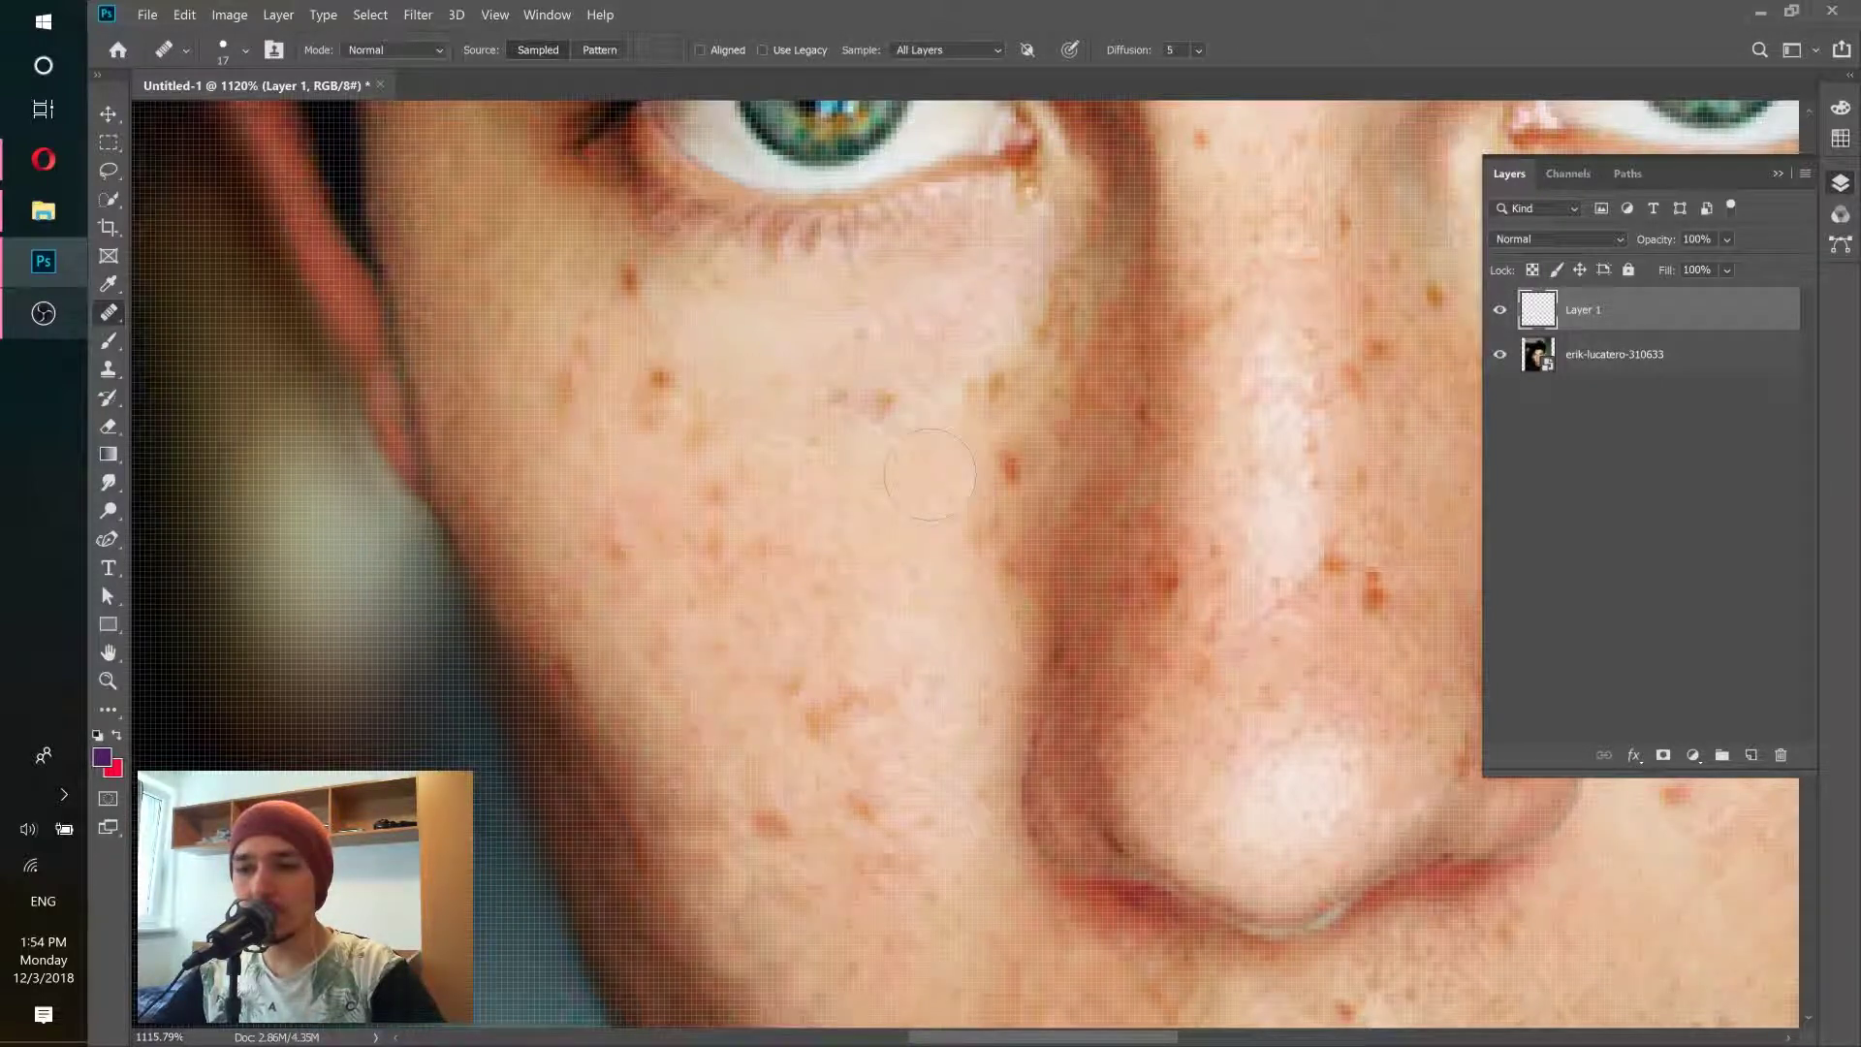
pyautogui.keyDown('alt'); pyautogui.click(838, 639); pyautogui.keyUp('alt')
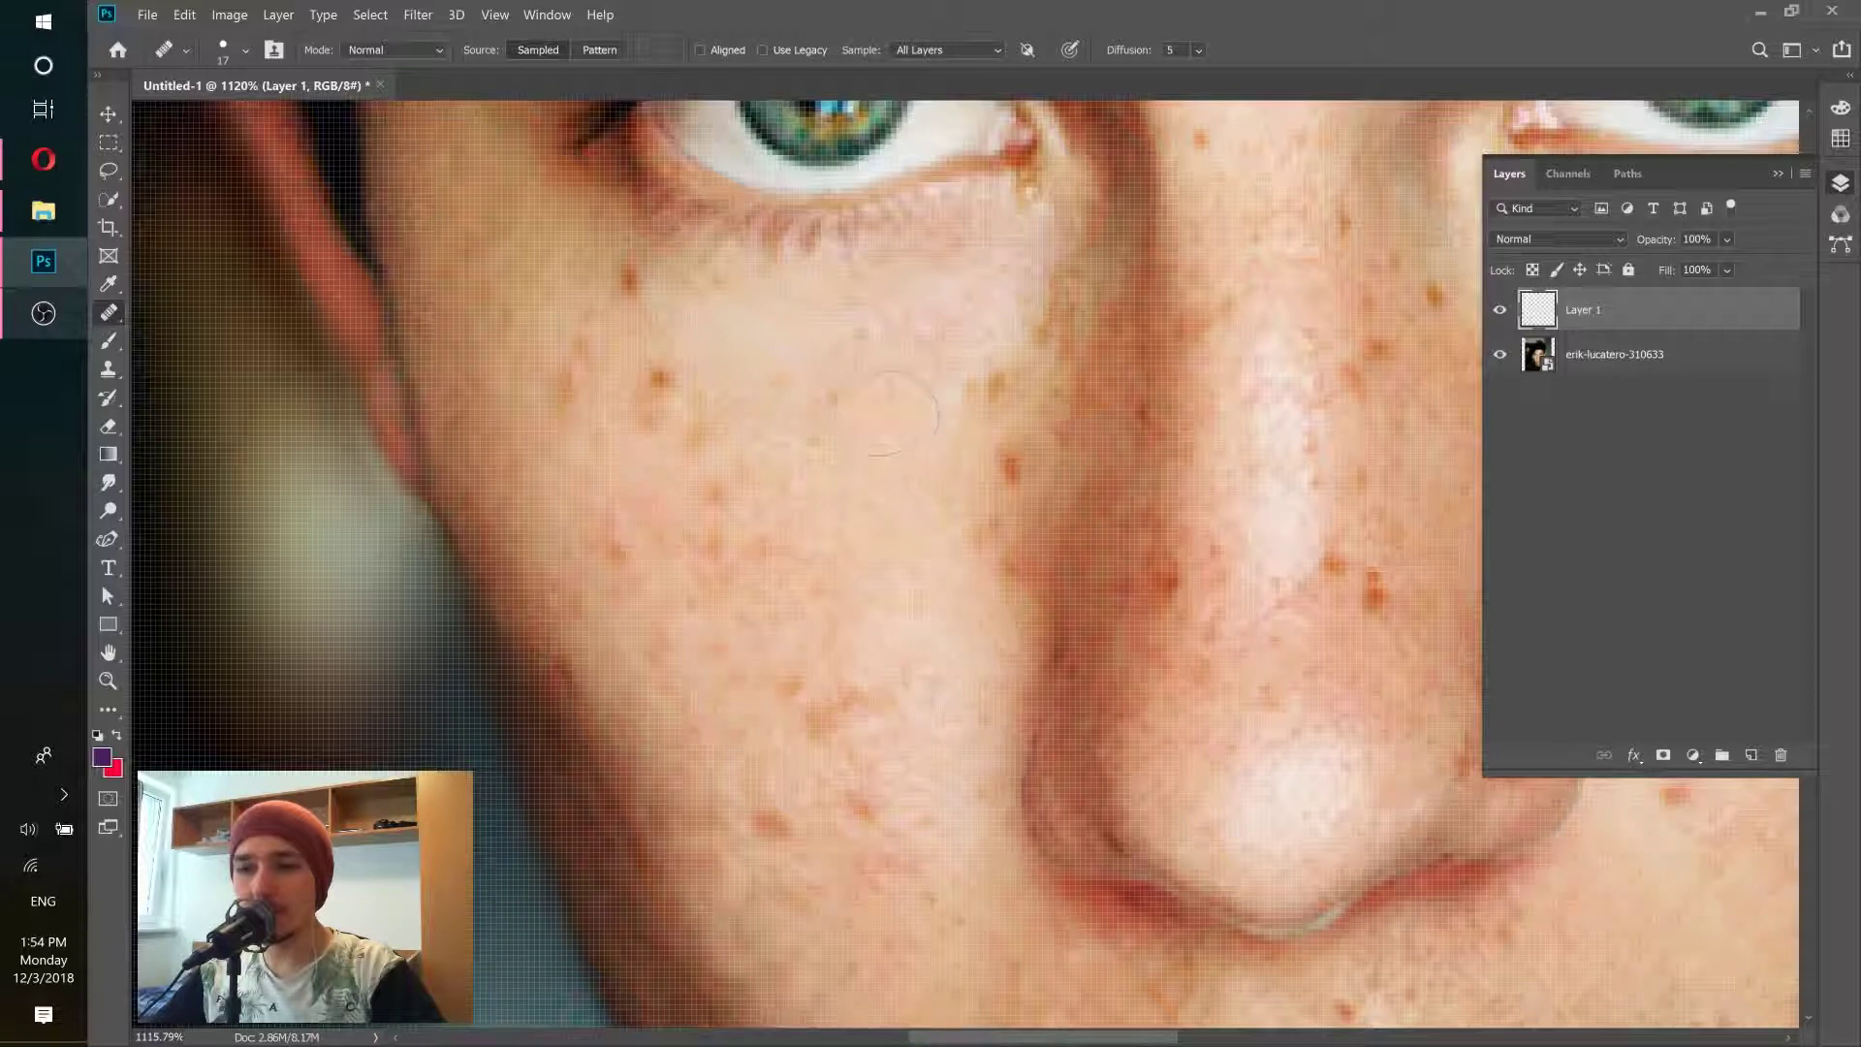
pyautogui.click(879, 410)
pyautogui.click(657, 385)
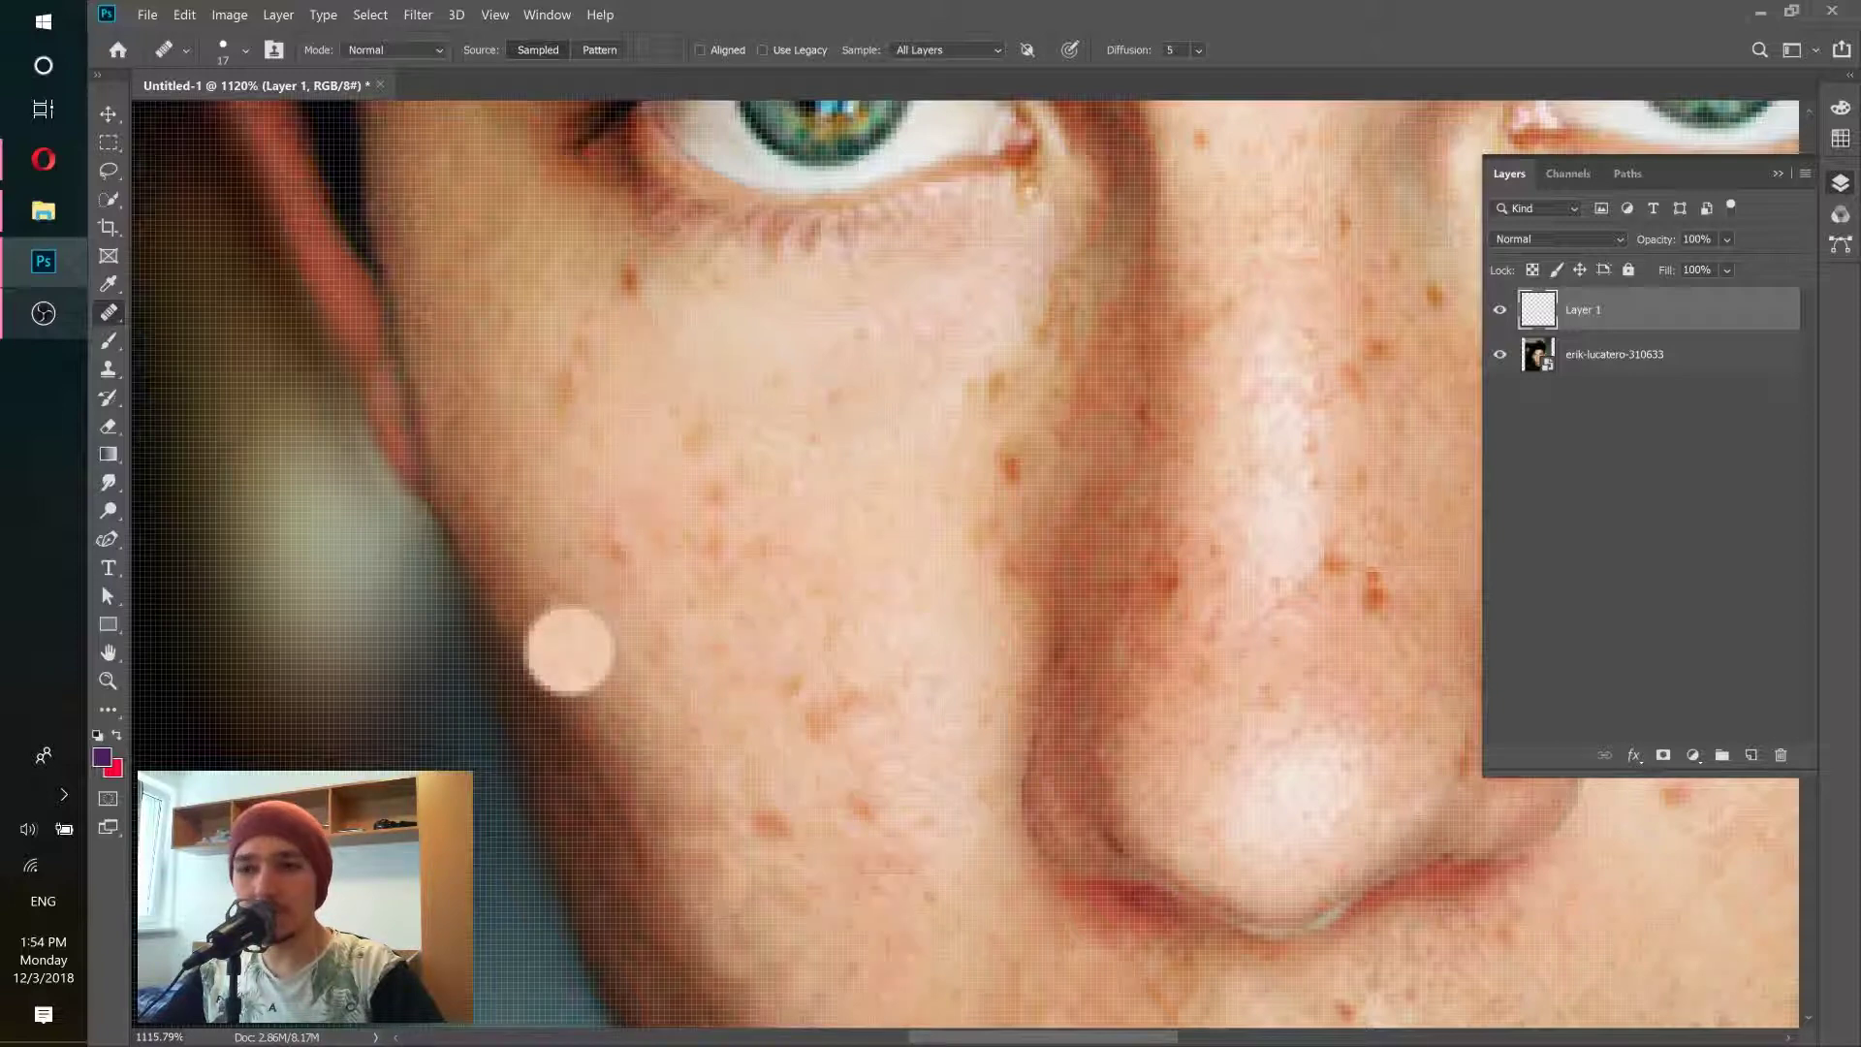
# Step: Enlarge the Healing Brush to 38 px
pyautogui.scroll(-3, 996, 506)
pyautogui.moveTo(1124, 481); pyautogui.dragTo(638, 732)
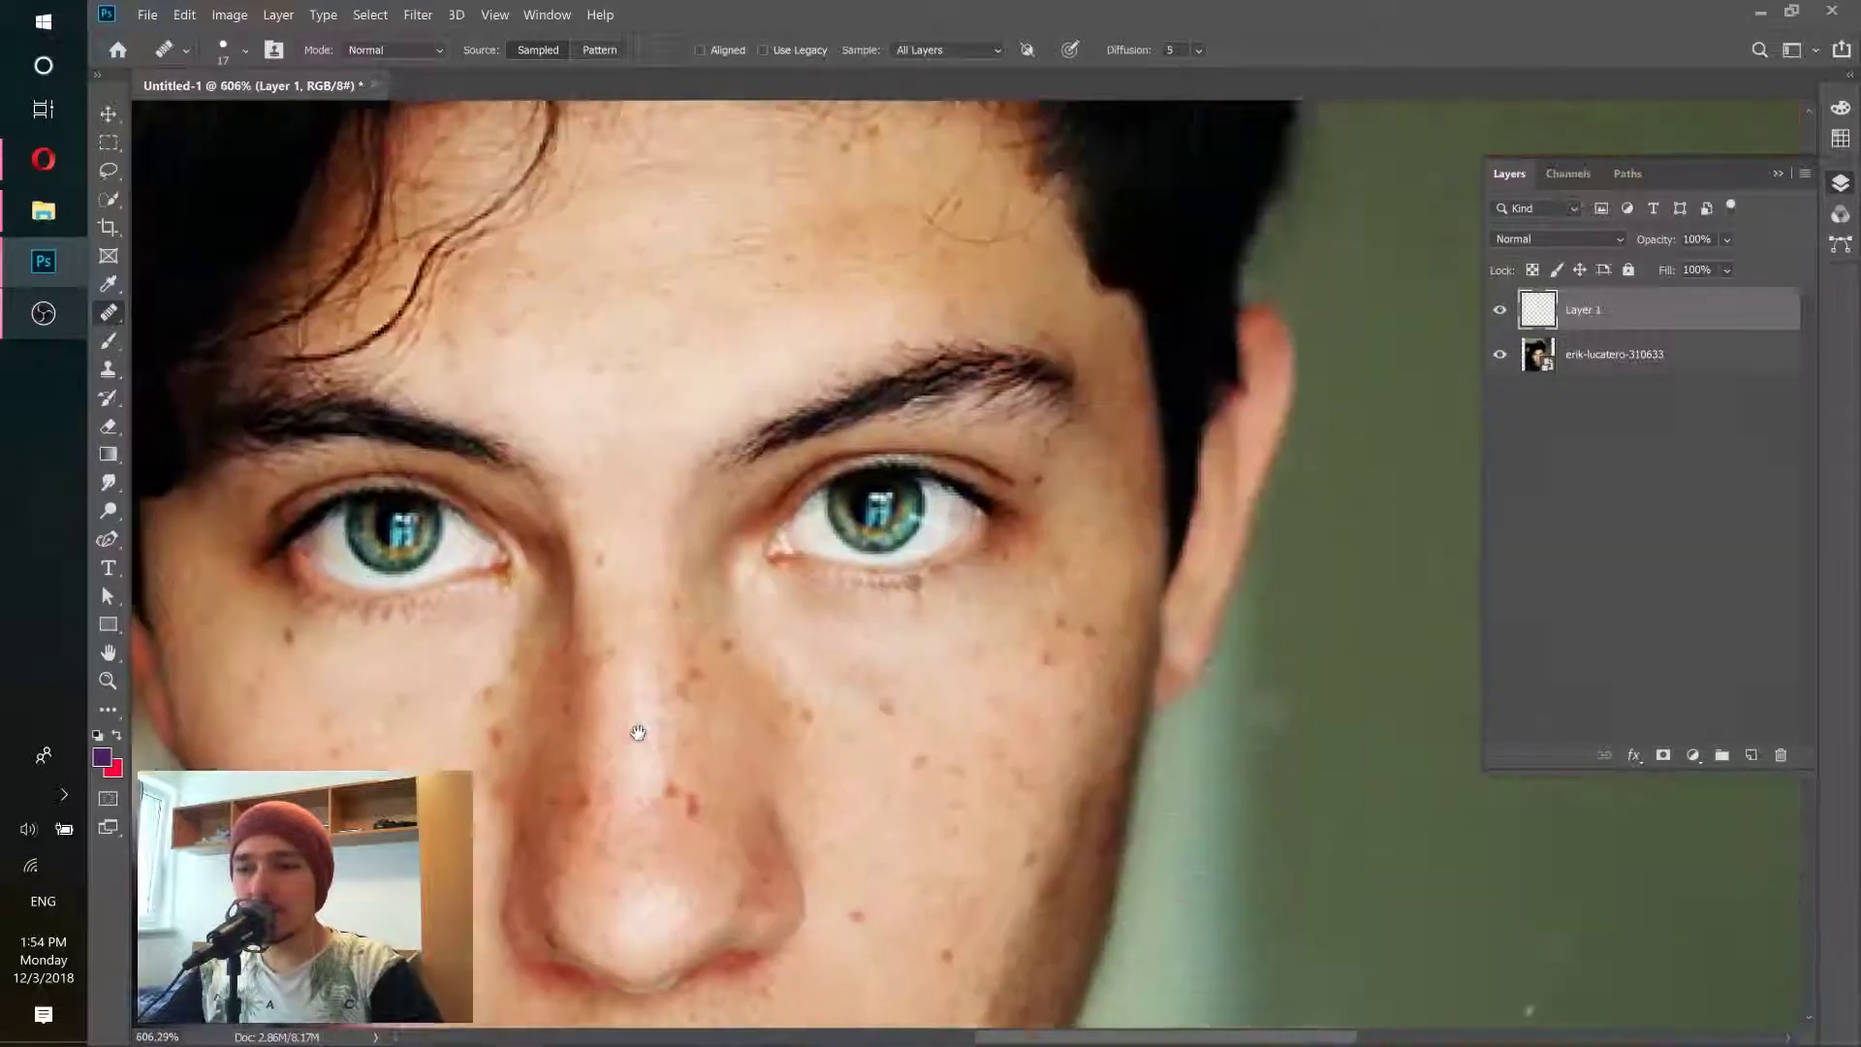
pyautogui.scroll(1, 1115, 417)
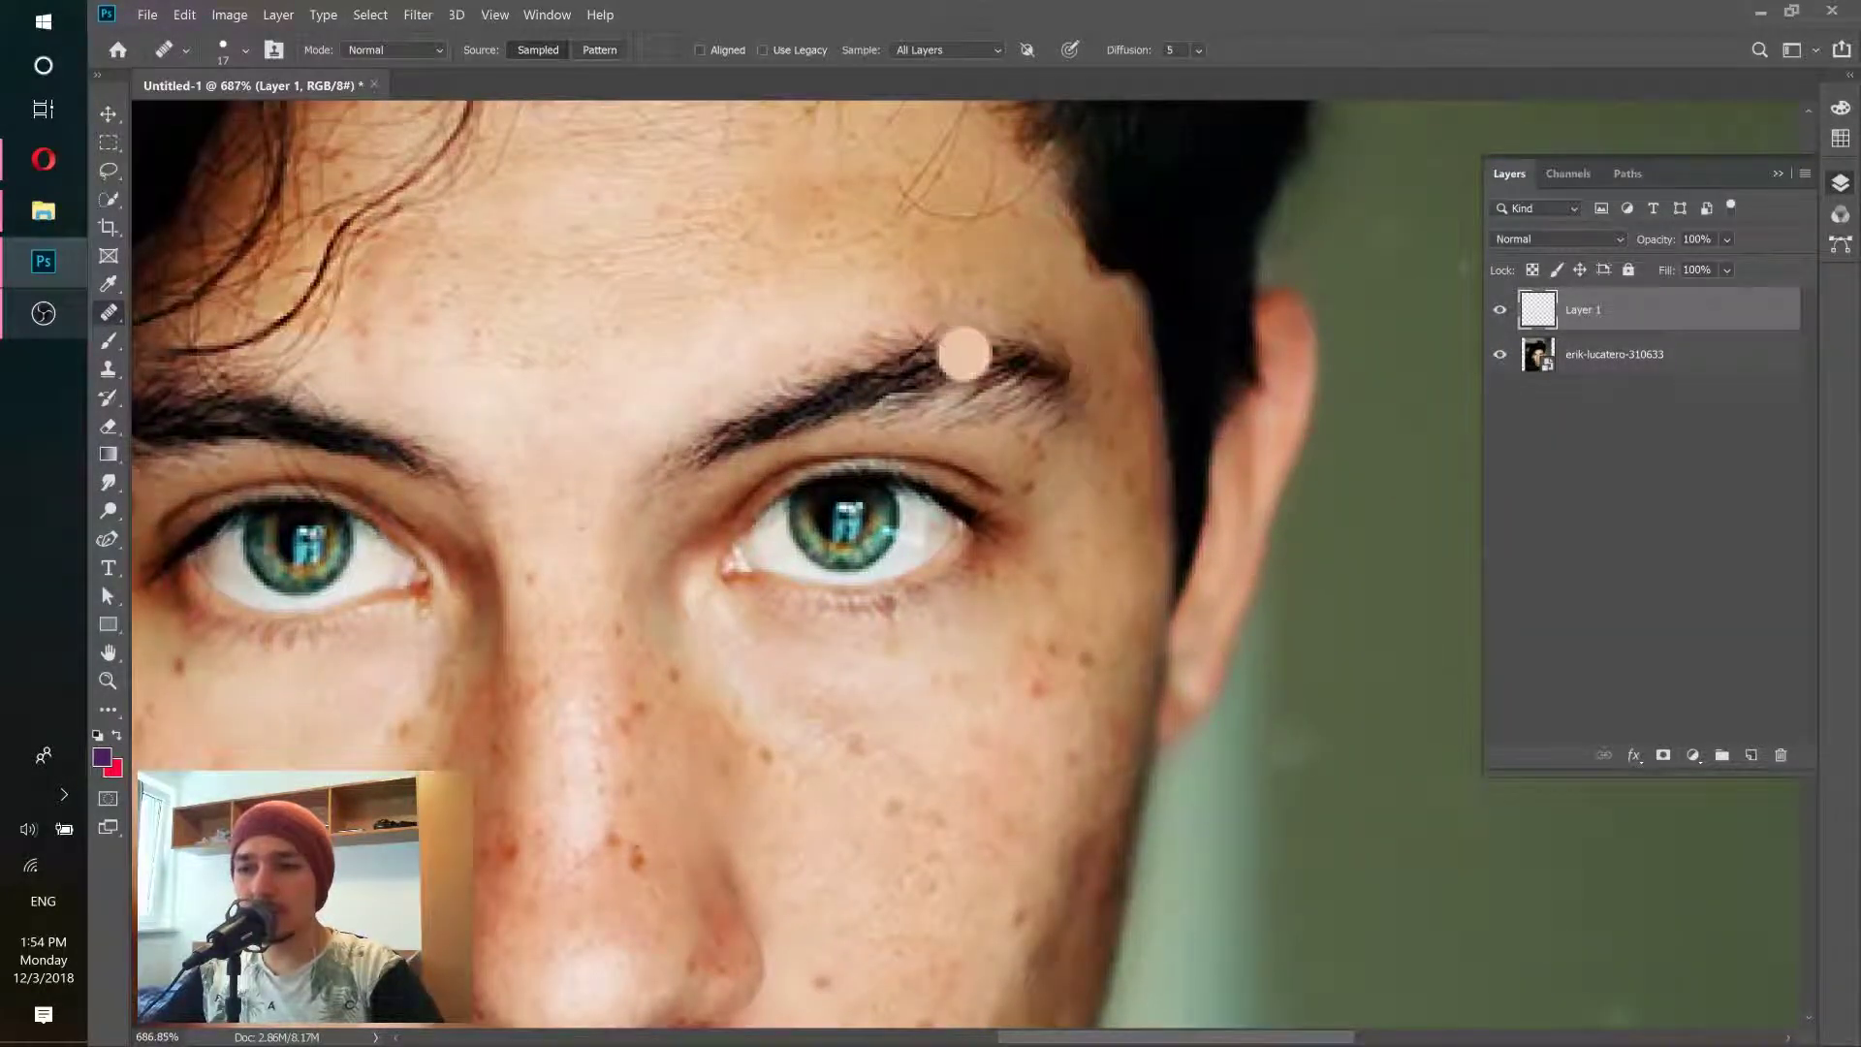
pyautogui.scroll(-2, 969, 484)
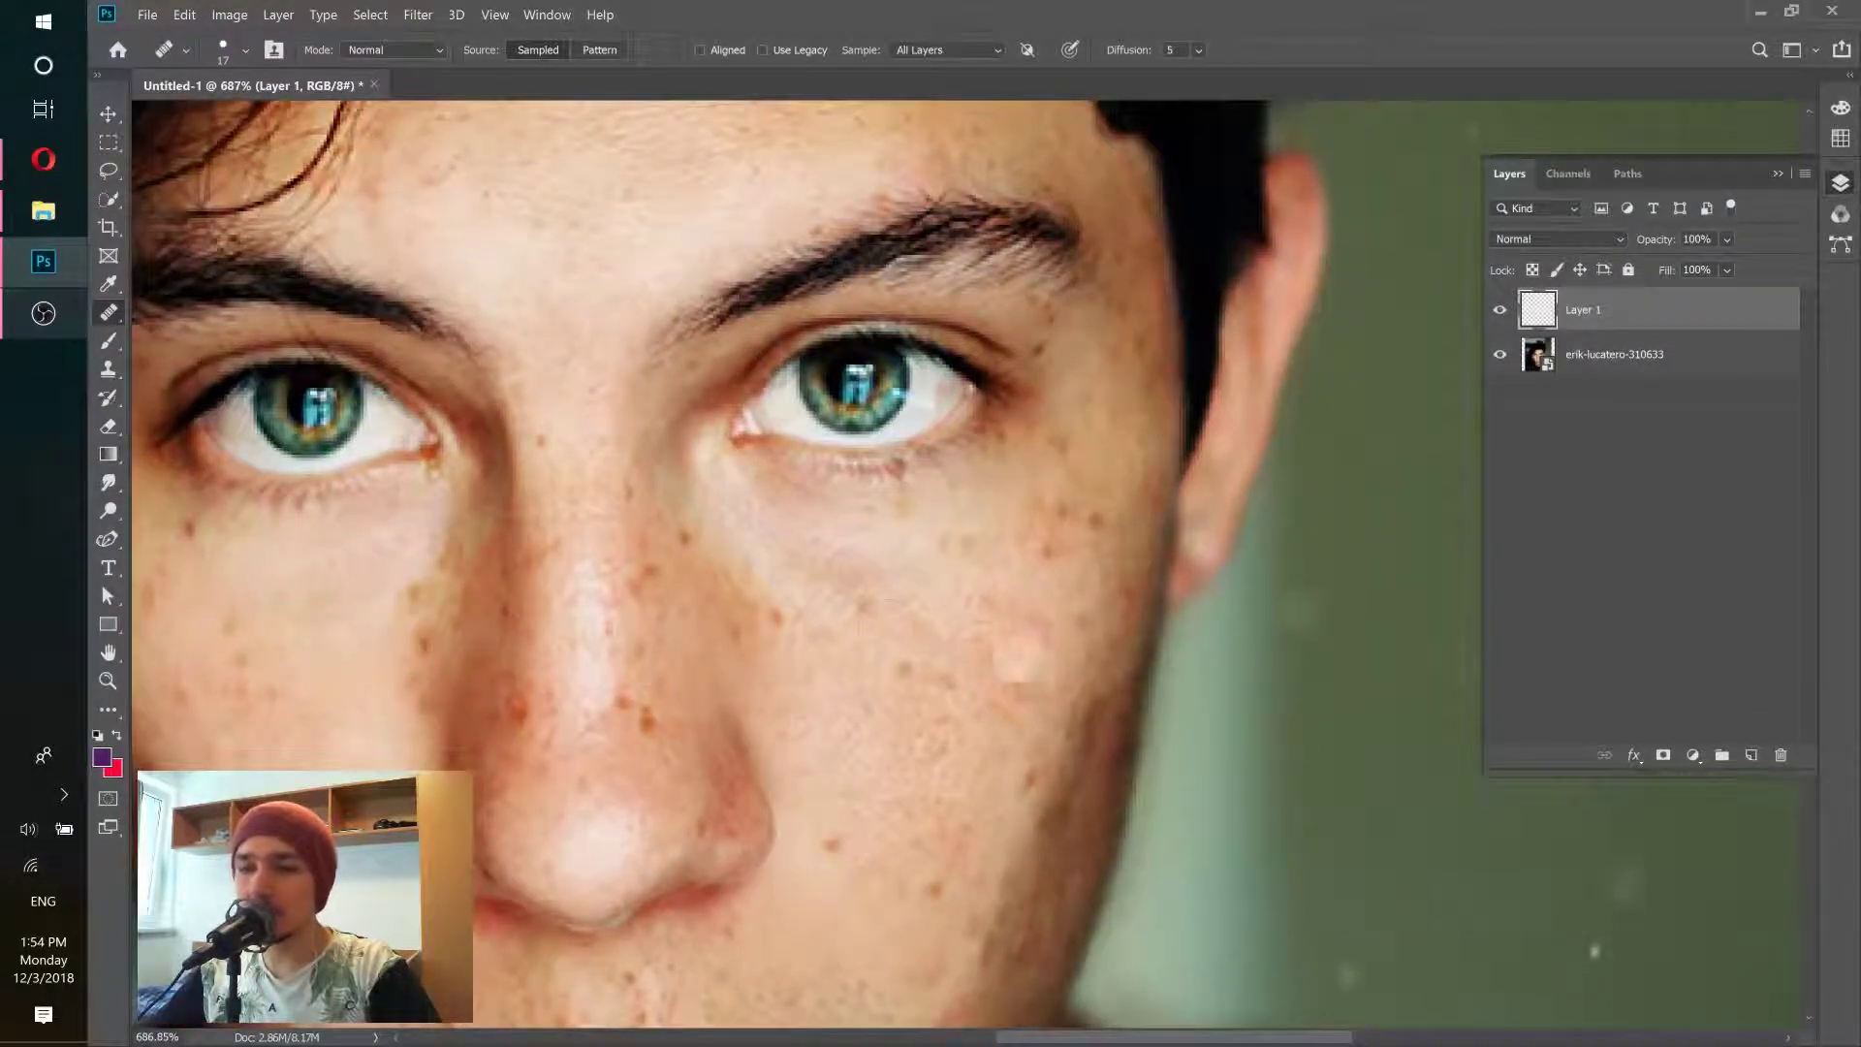
pyautogui.scroll(1, 1066, 281)
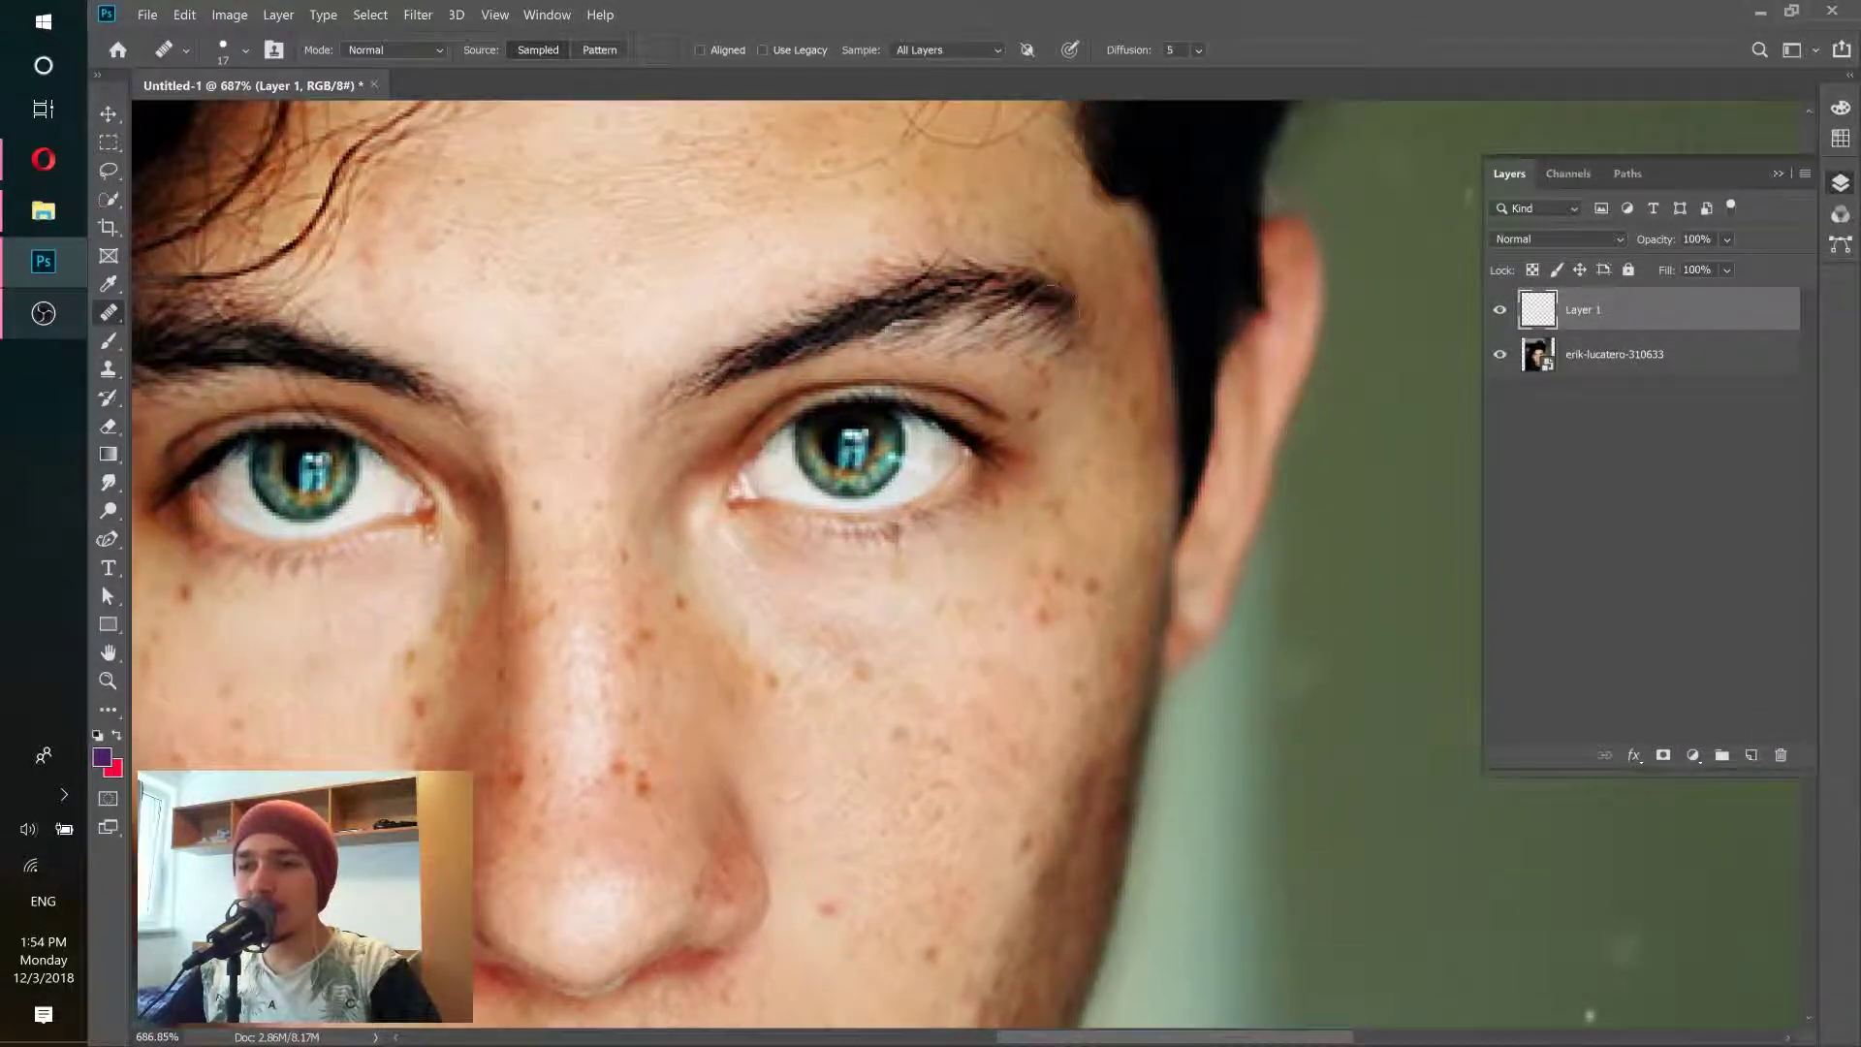
pyautogui.rightClick(1023, 287)
pyautogui.moveTo(1062, 327); pyautogui.dragTo(1074, 329)
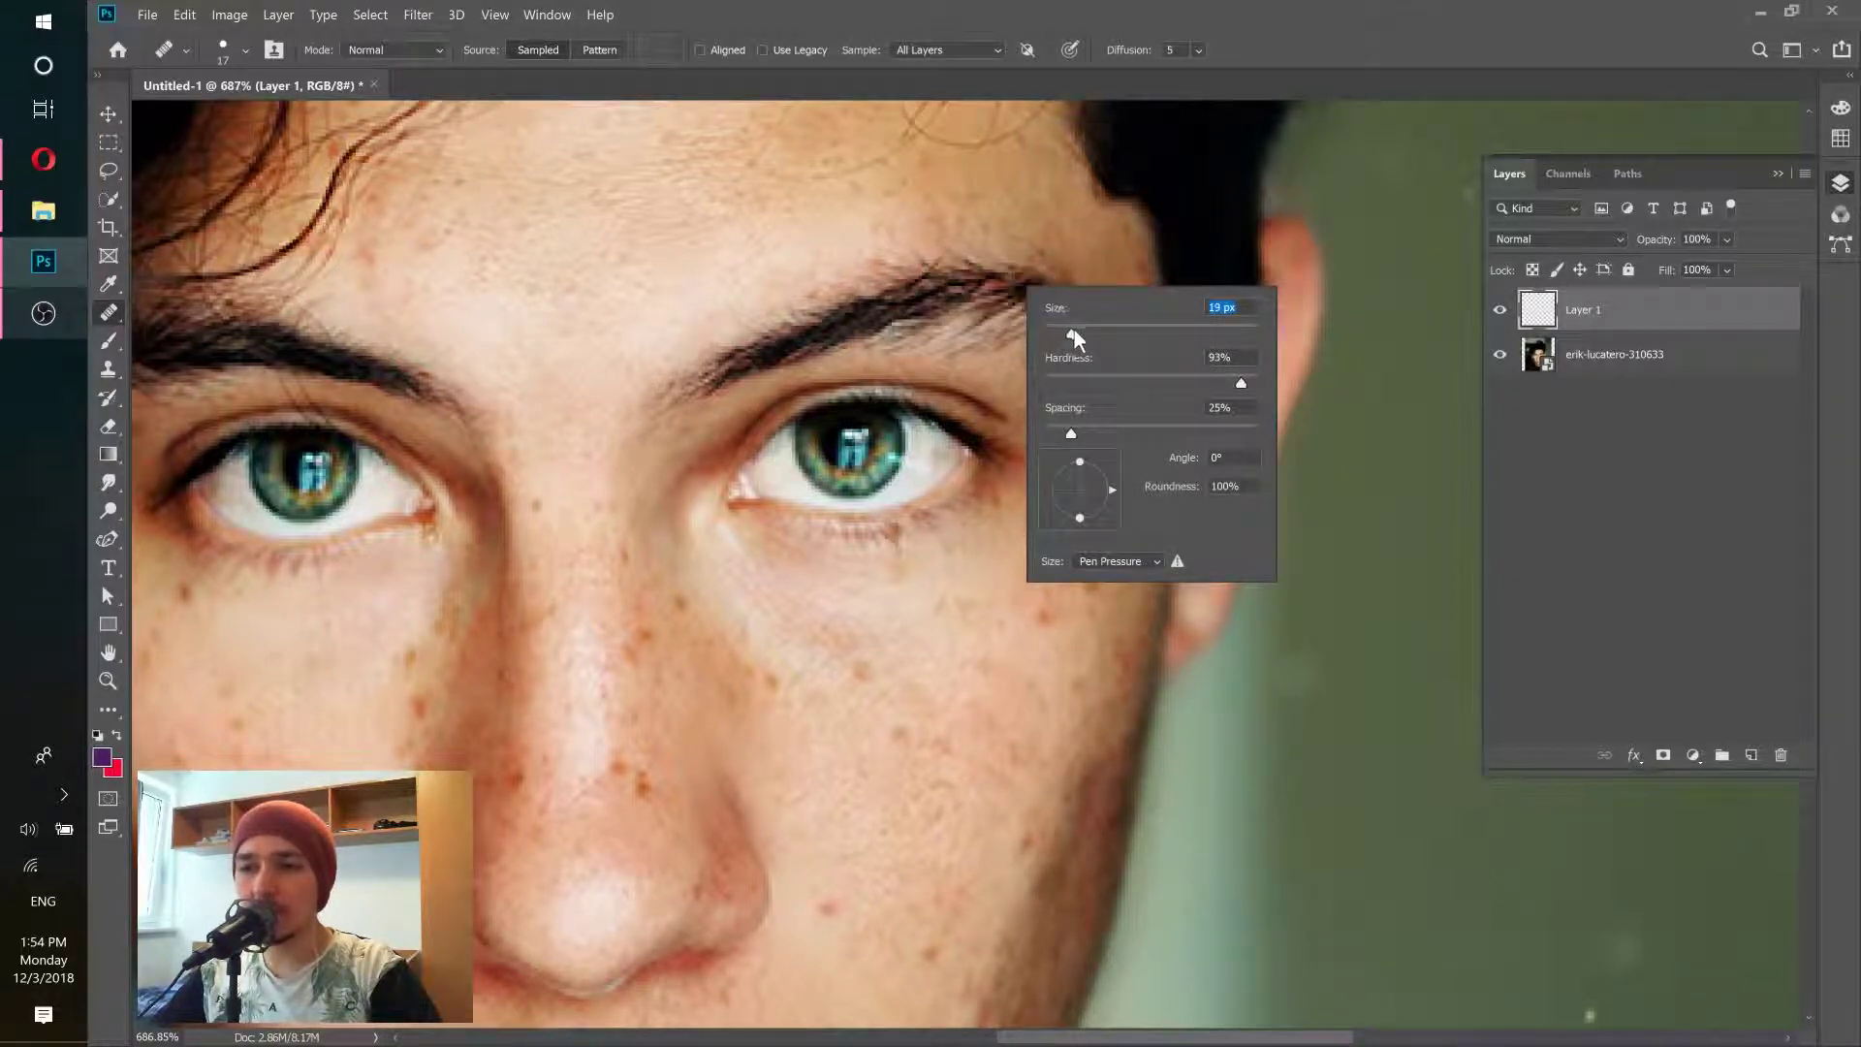
pyautogui.click(874, 14)
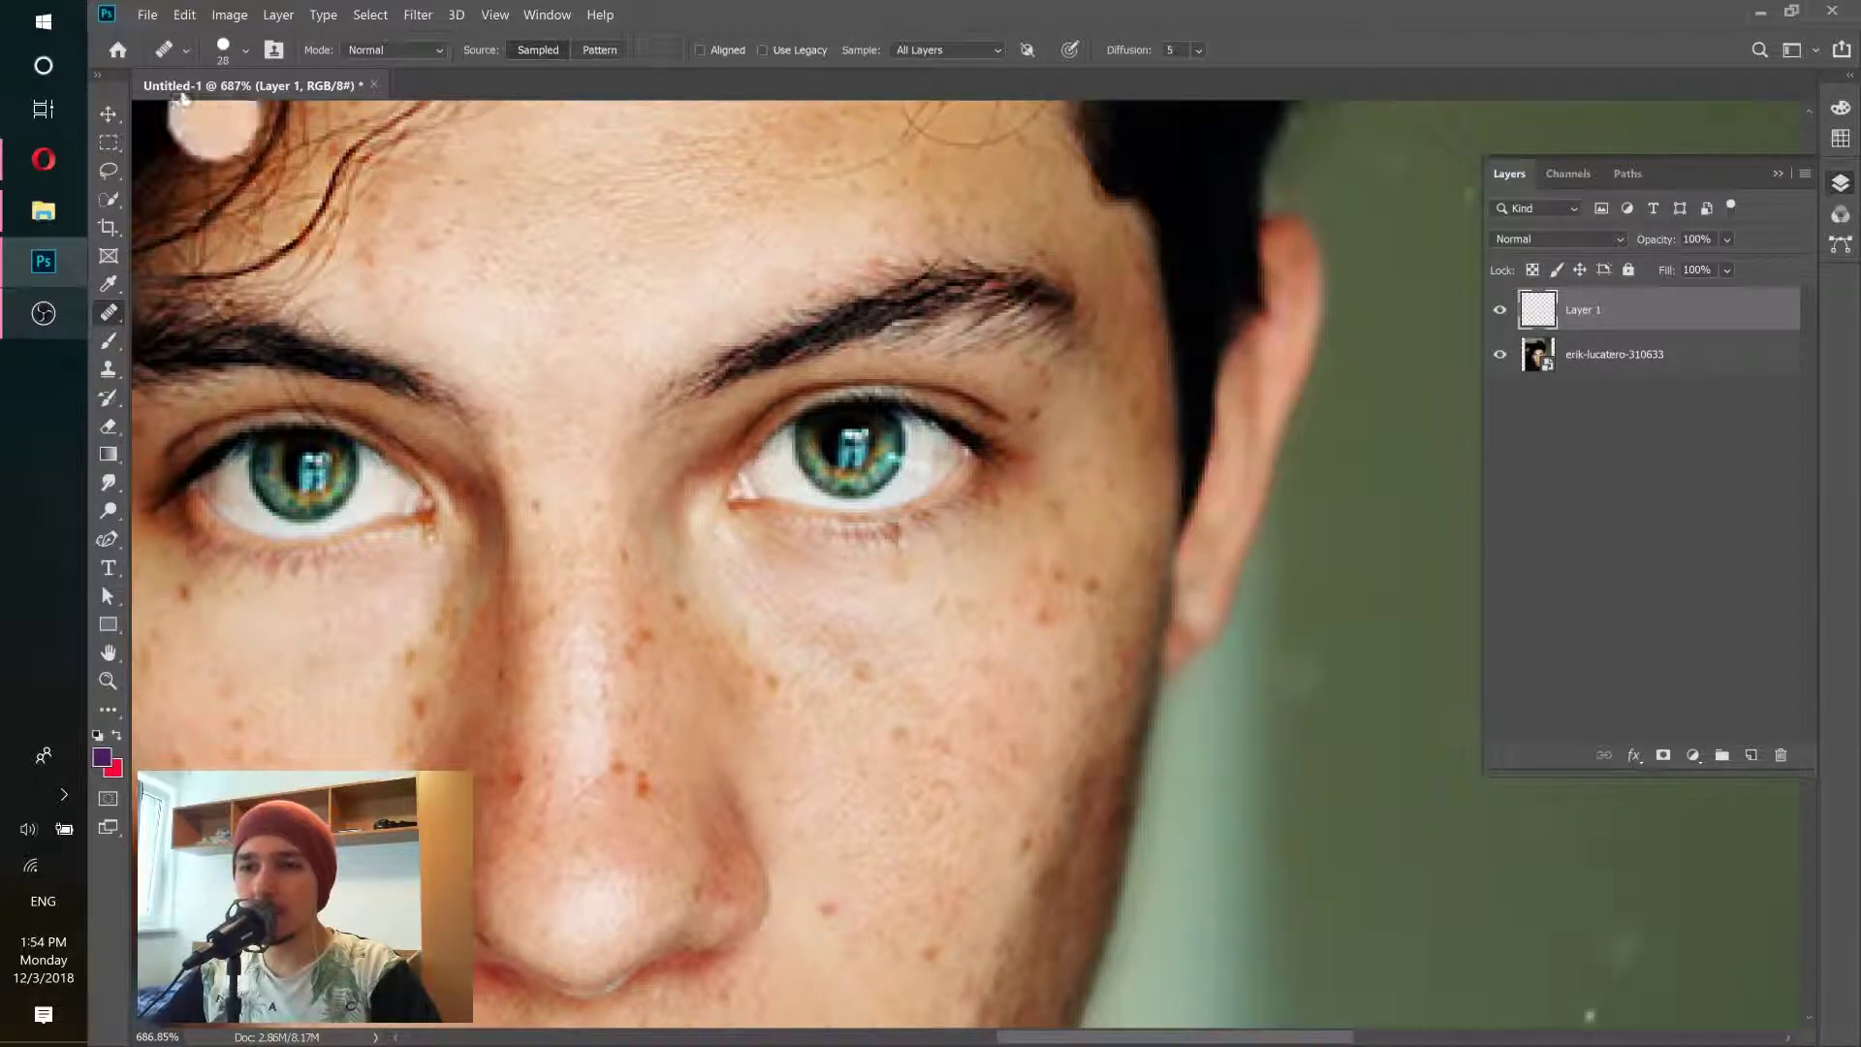
pyautogui.click(244, 51)
pyautogui.click(240, 50)
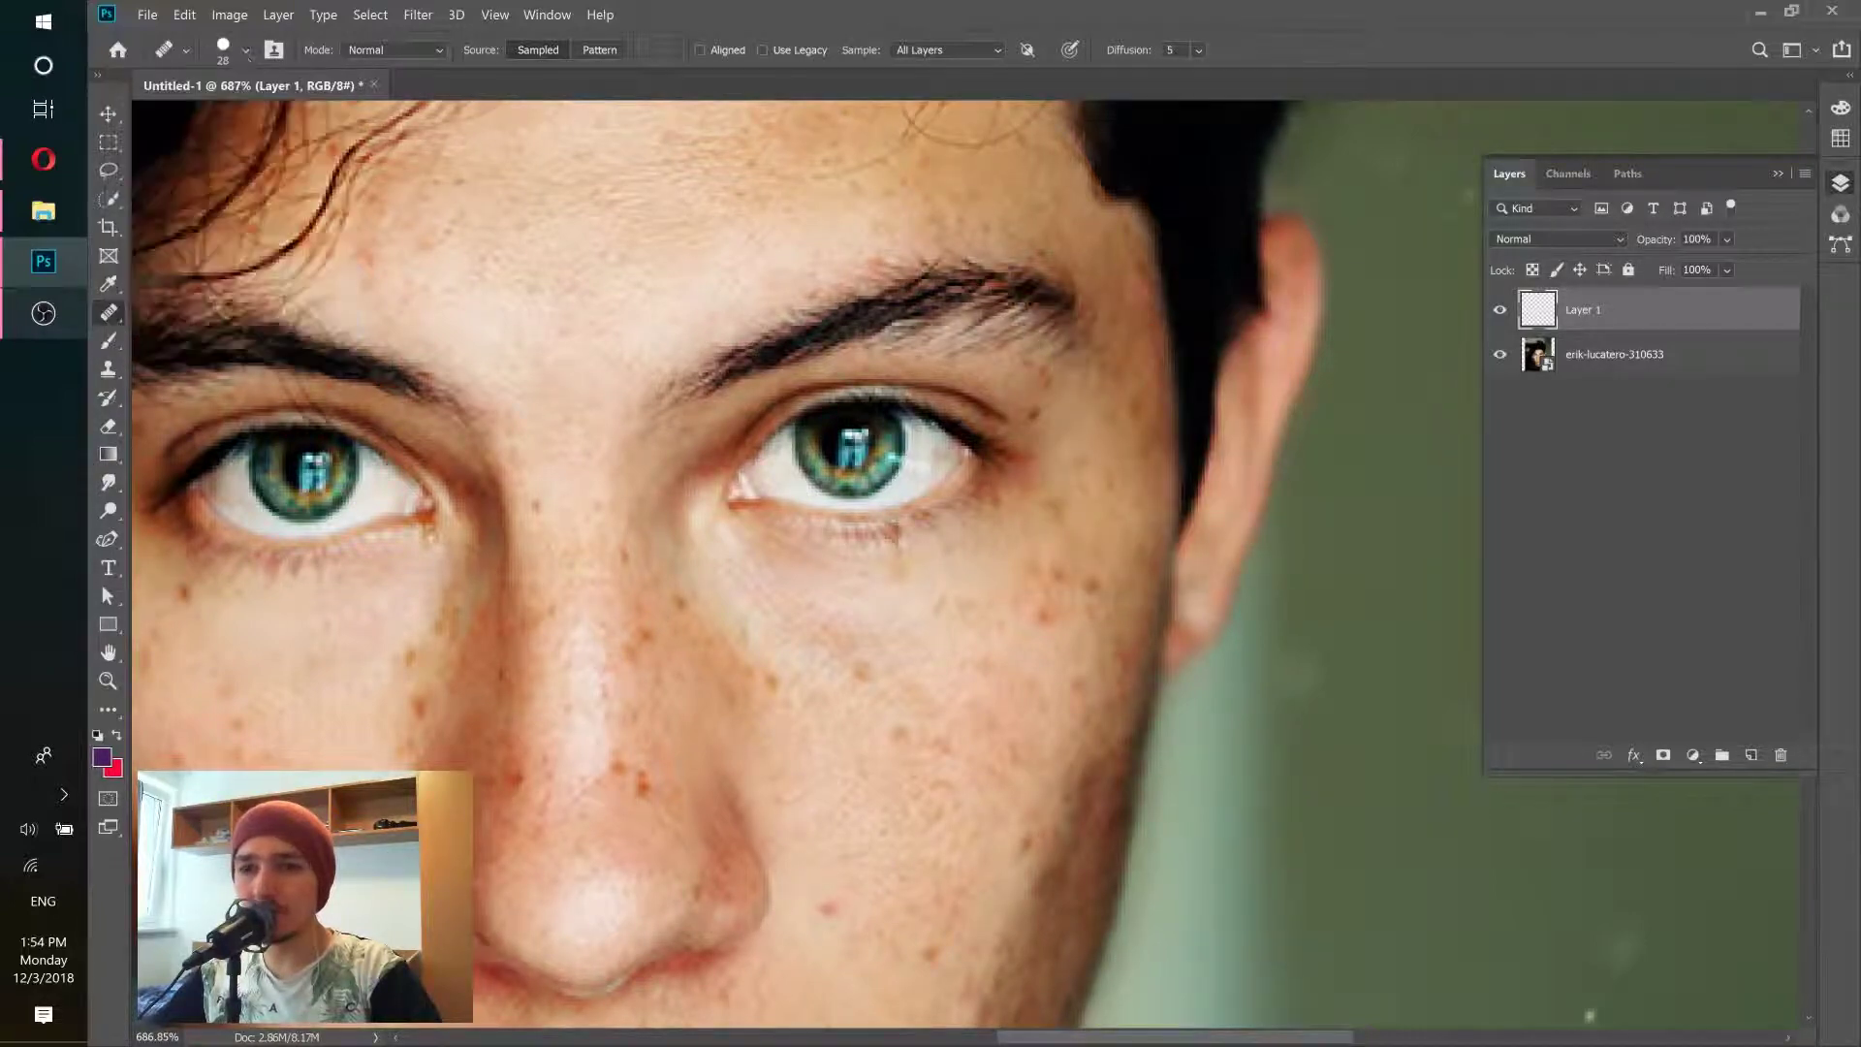
pyautogui.rightClick(1031, 321)
pyautogui.moveTo(1087, 374); pyautogui.dragTo(1095, 374)
pyautogui.click(984, 84)
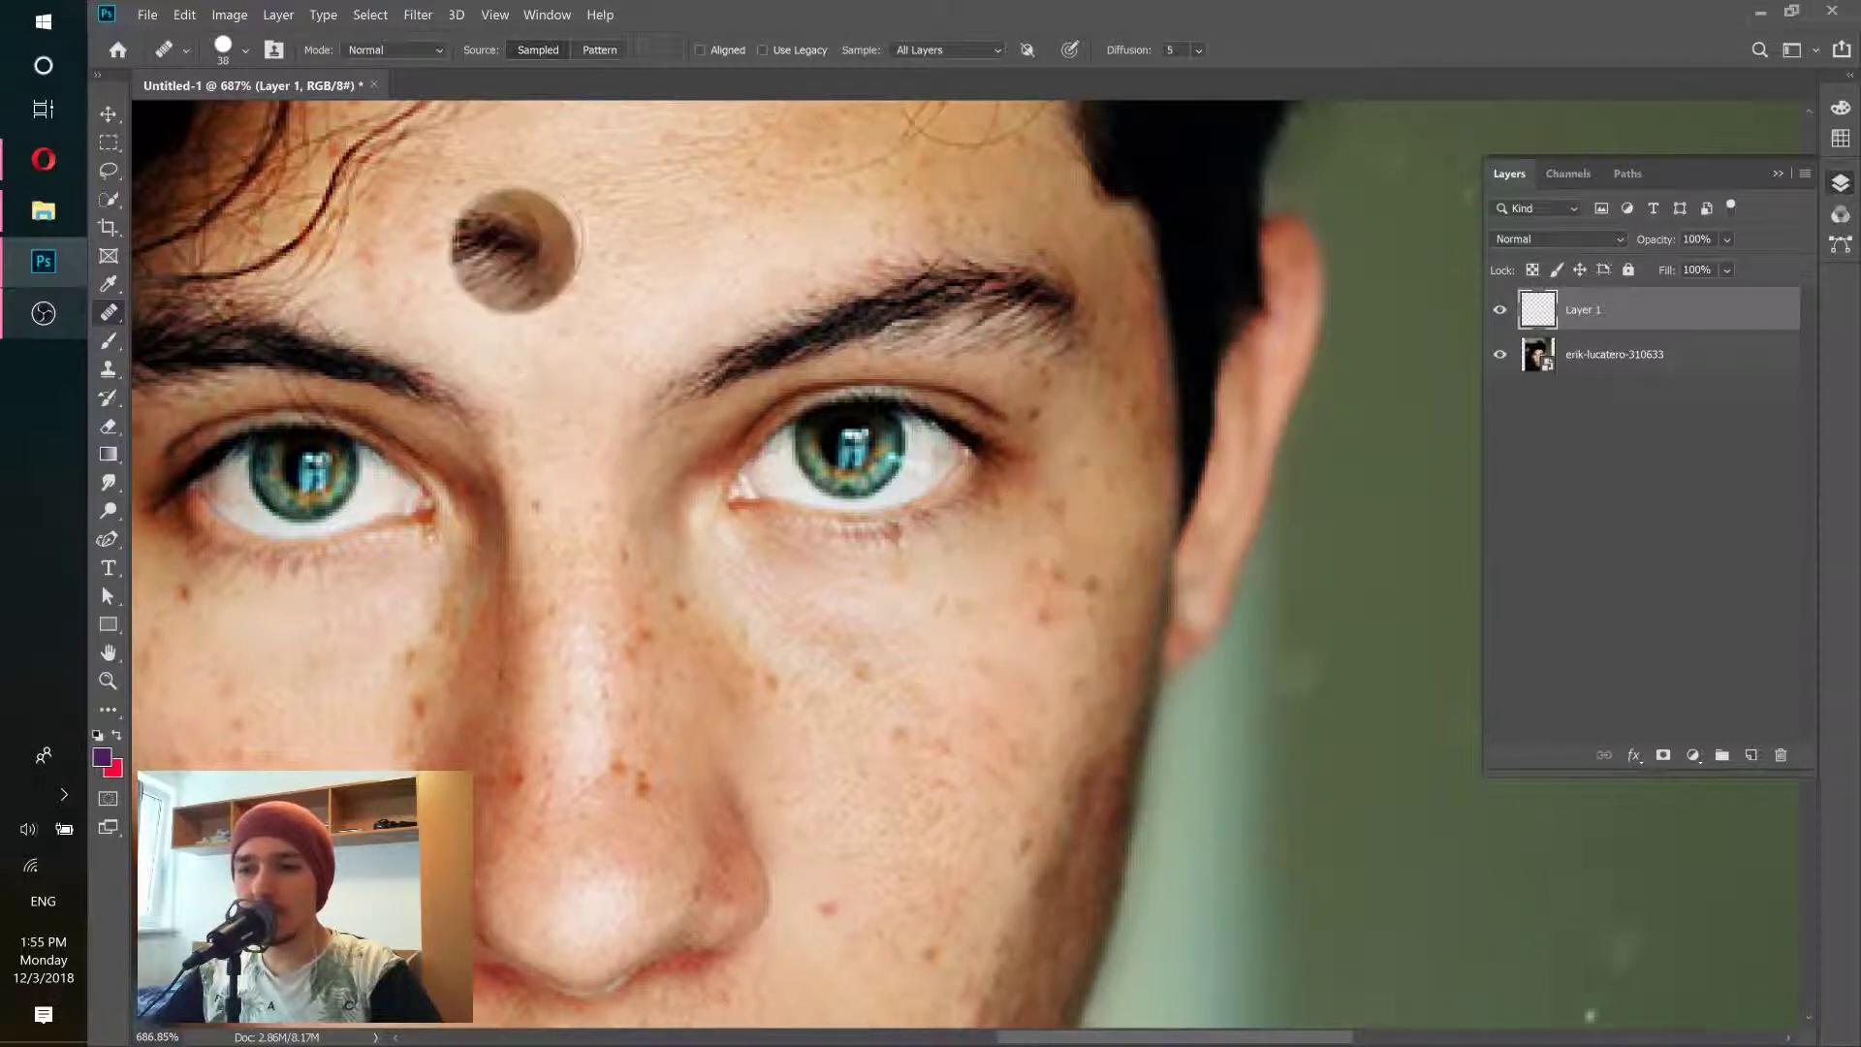
# Step: Paint sampled eyebrow texture onto the forehead and cheek, and paint a second eye above the eye at the image's right
pyautogui.click(518, 239)
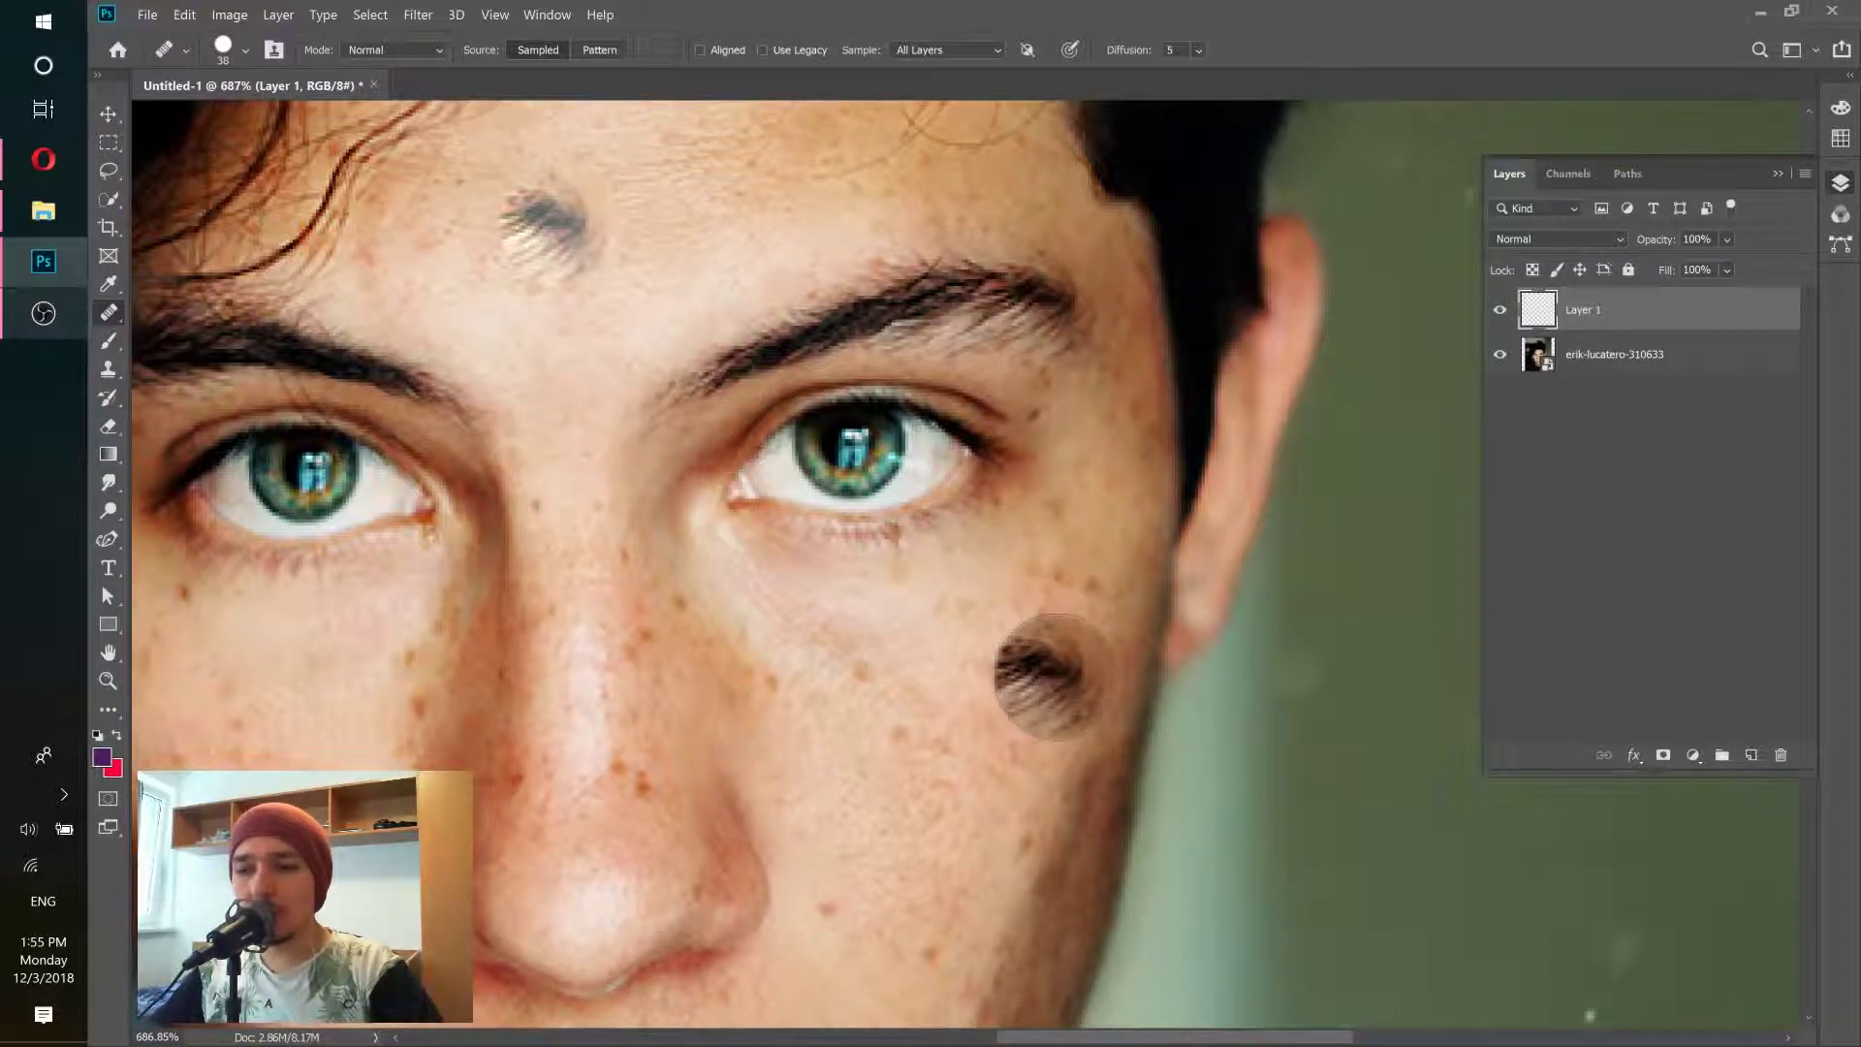
pyautogui.moveTo(1042, 673)
pyautogui.mouseDown()
pyautogui.moveTo(879, 666)
pyautogui.moveTo(690, 750)
pyautogui.mouseUp()
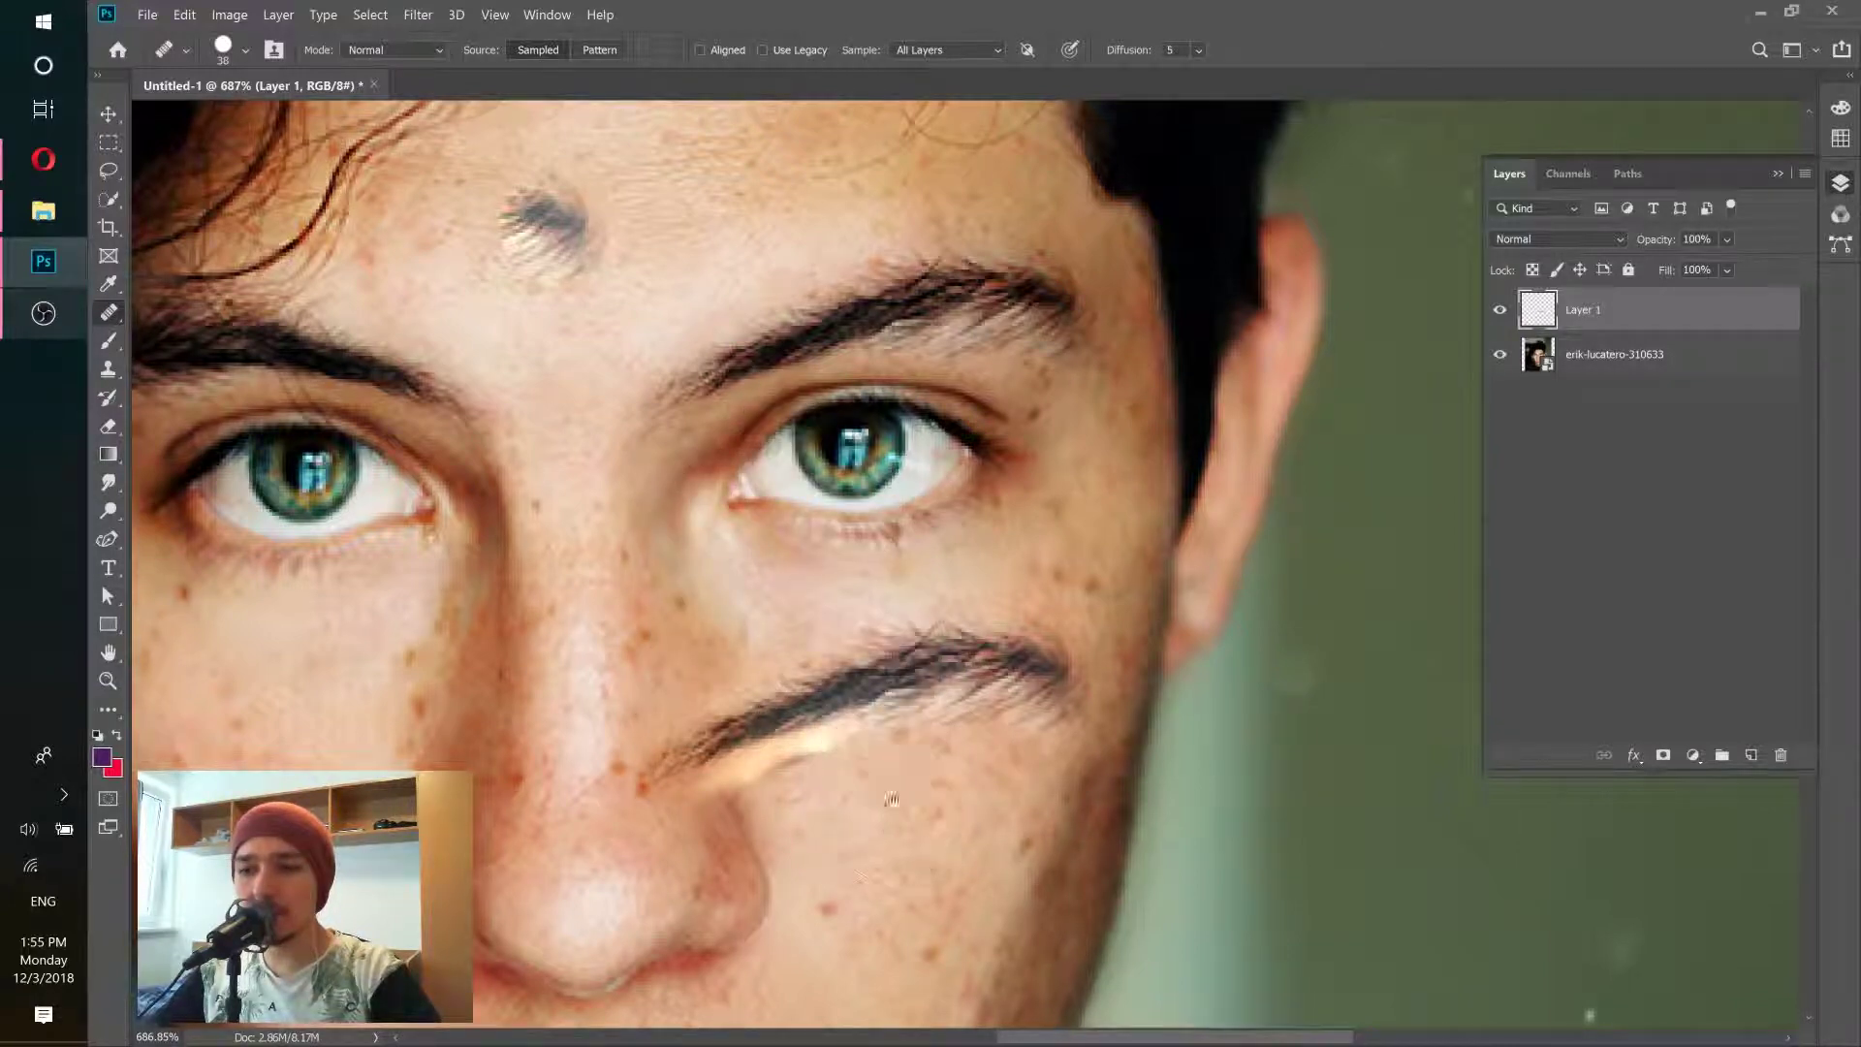
pyautogui.moveTo(894, 822); pyautogui.dragTo(920, 917)
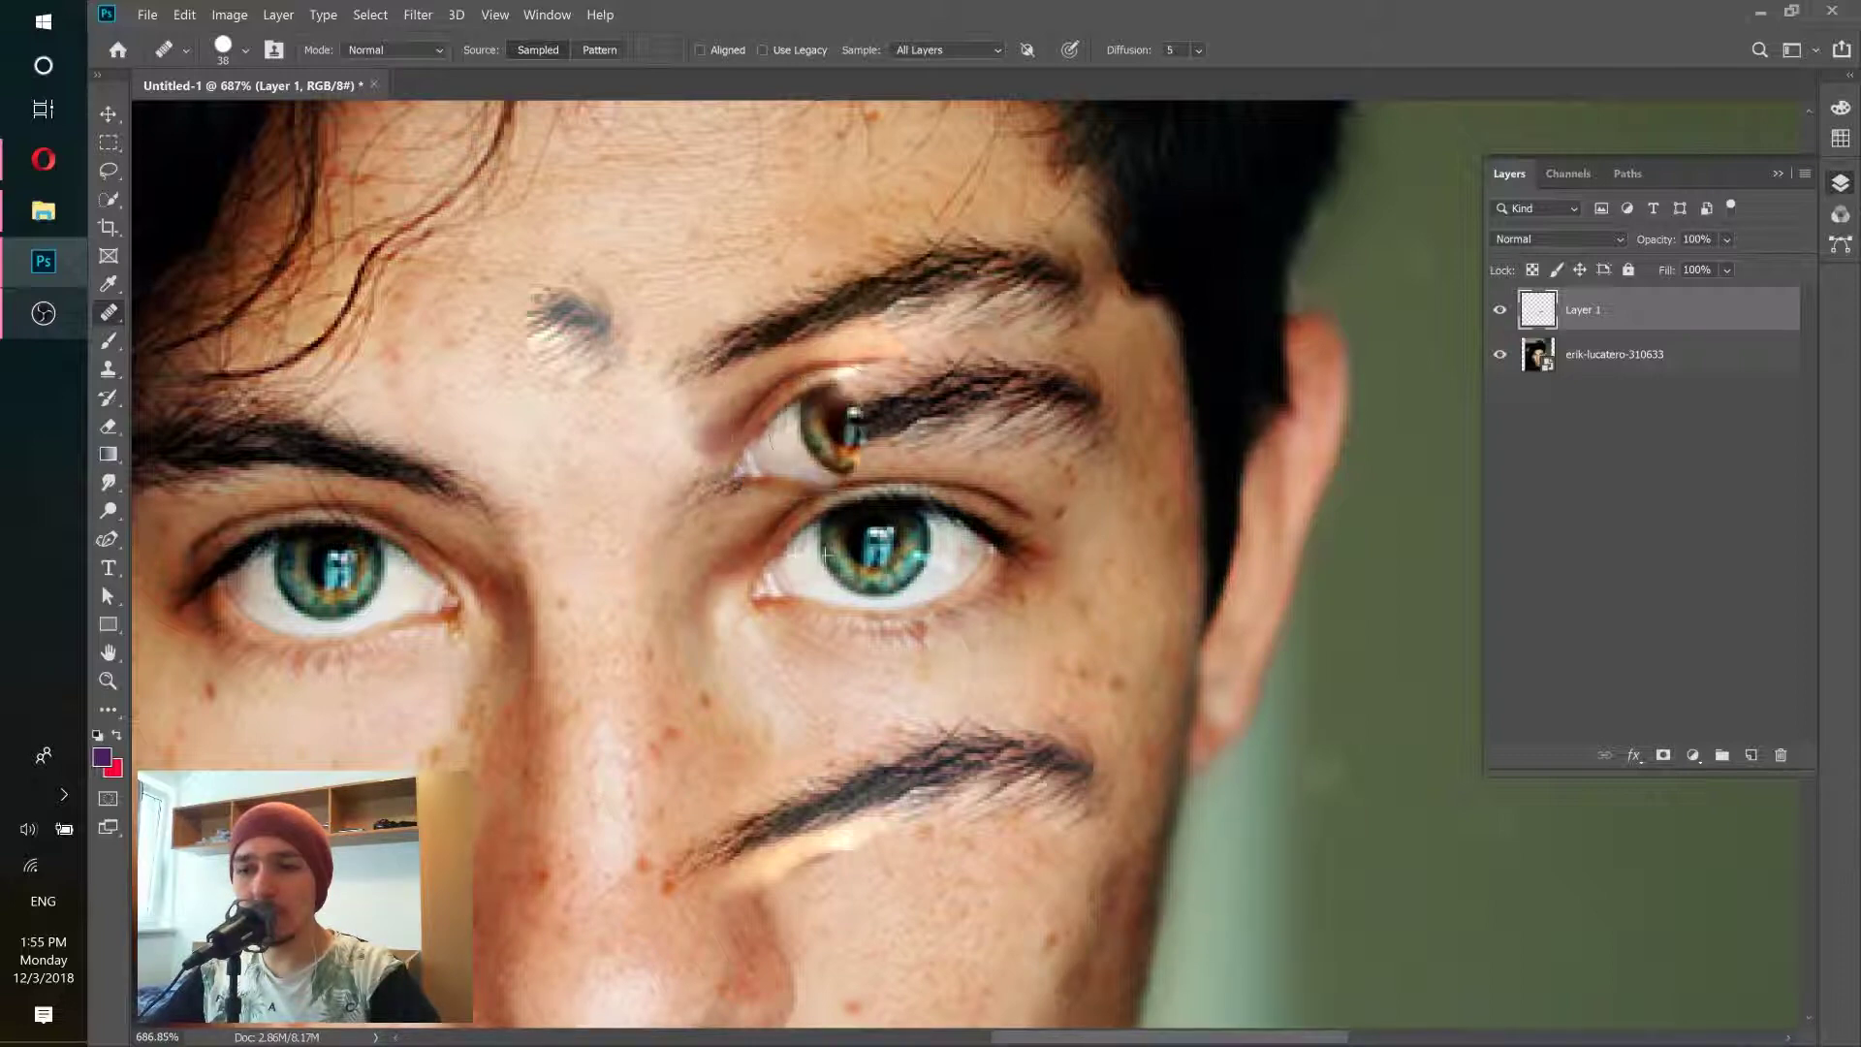
pyautogui.moveTo(897, 395); pyautogui.dragTo(943, 391)
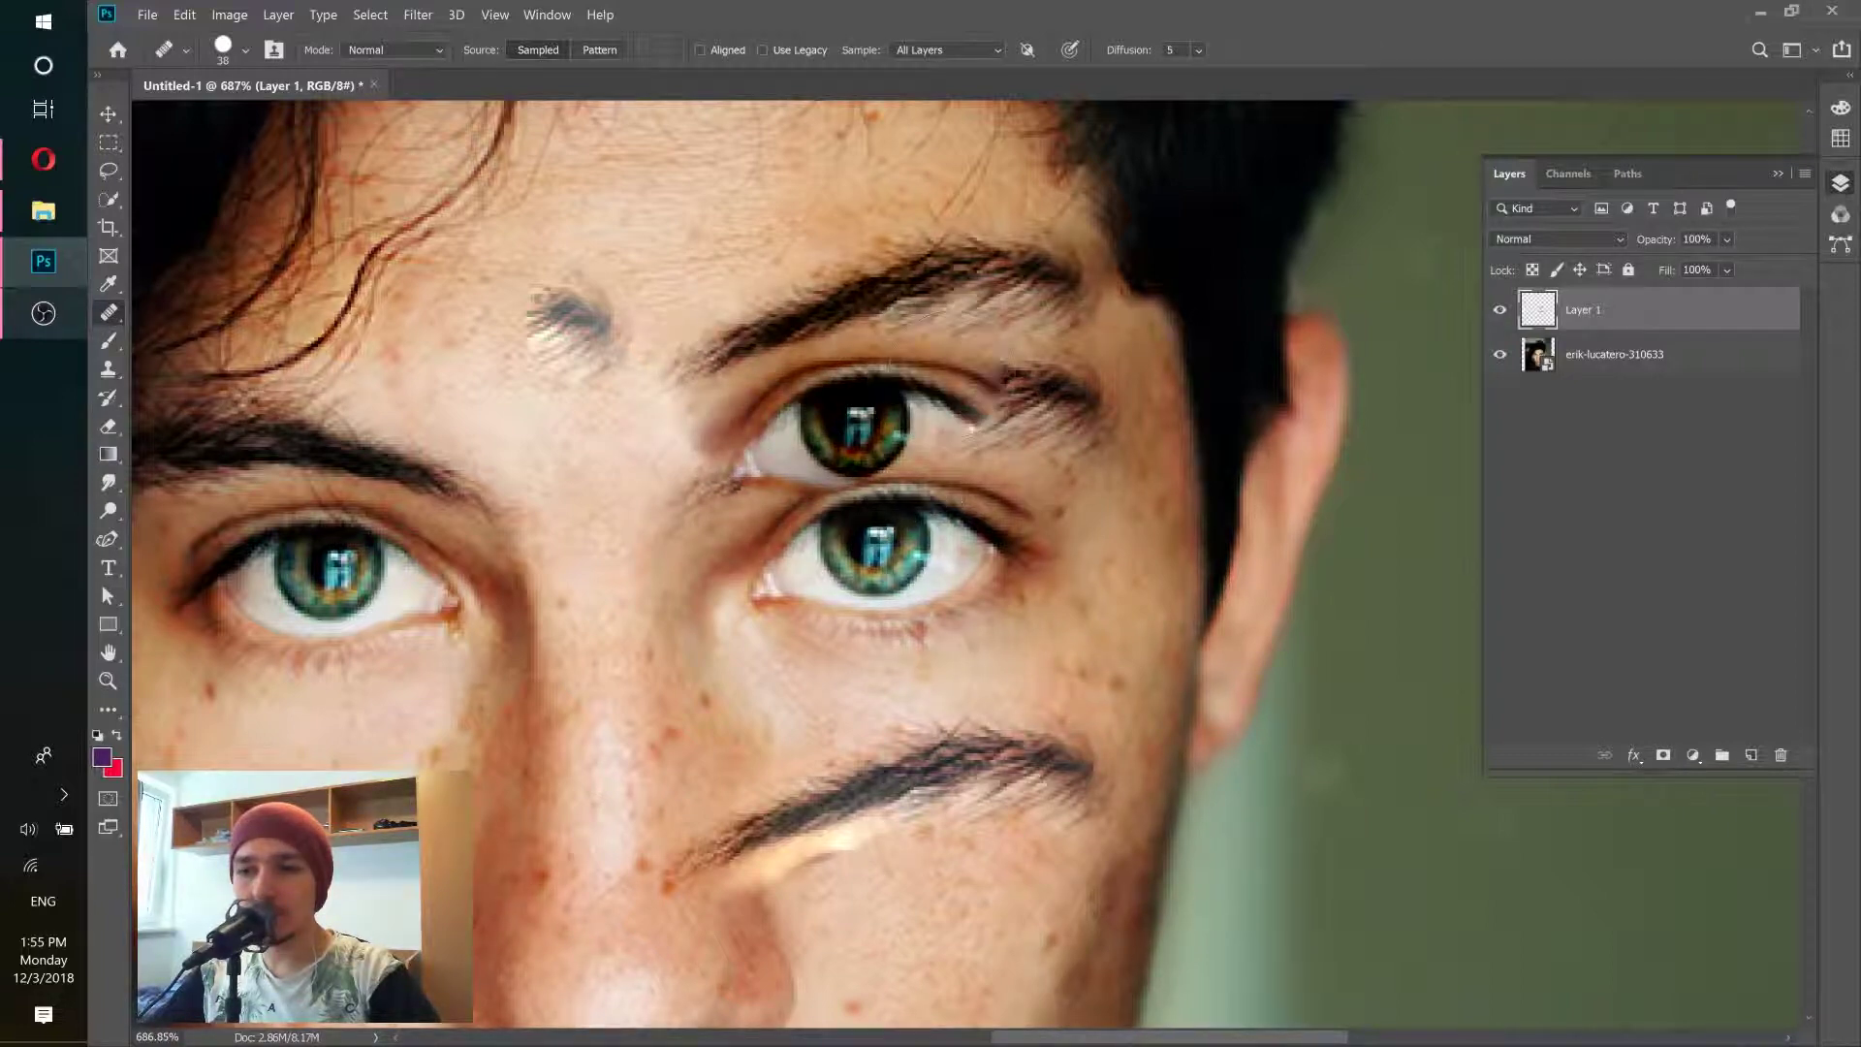
# Step: Sample the corner of the mouth and paint a copy of the lips across the opposite cheek beside the nose
pyautogui.moveTo(526, 523)
pyautogui.mouseDown()
pyautogui.moveTo(1052, 262)
pyautogui.moveTo(896, 260)
pyautogui.mouseUp()
pyautogui.moveTo(948, 776); pyautogui.dragTo(865, 423)
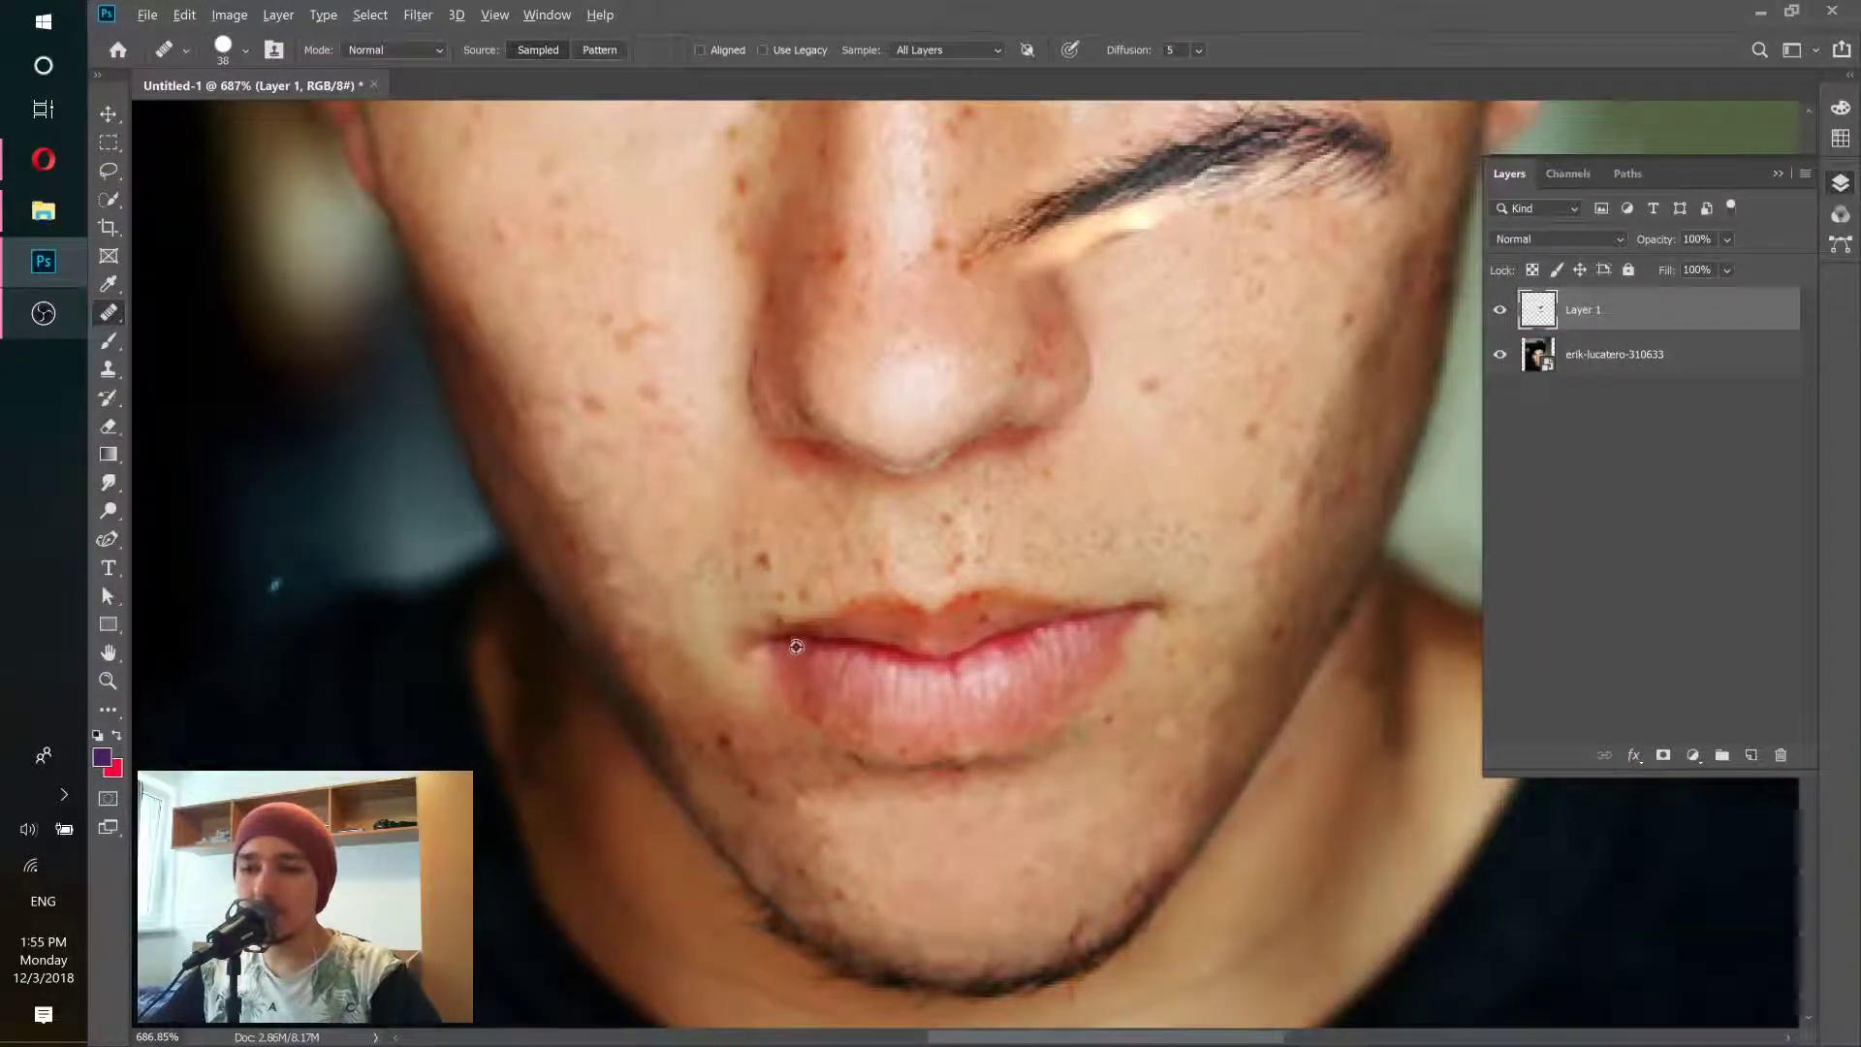
pyautogui.keyDown('alt'); pyautogui.click(842, 636); pyautogui.keyUp('alt')
pyautogui.moveTo(566, 194)
pyautogui.mouseDown()
pyautogui.moveTo(608, 213)
pyautogui.moveTo(714, 205)
pyautogui.moveTo(630, 218)
pyautogui.moveTo(732, 239)
pyautogui.moveTo(659, 265)
pyautogui.mouseUp()
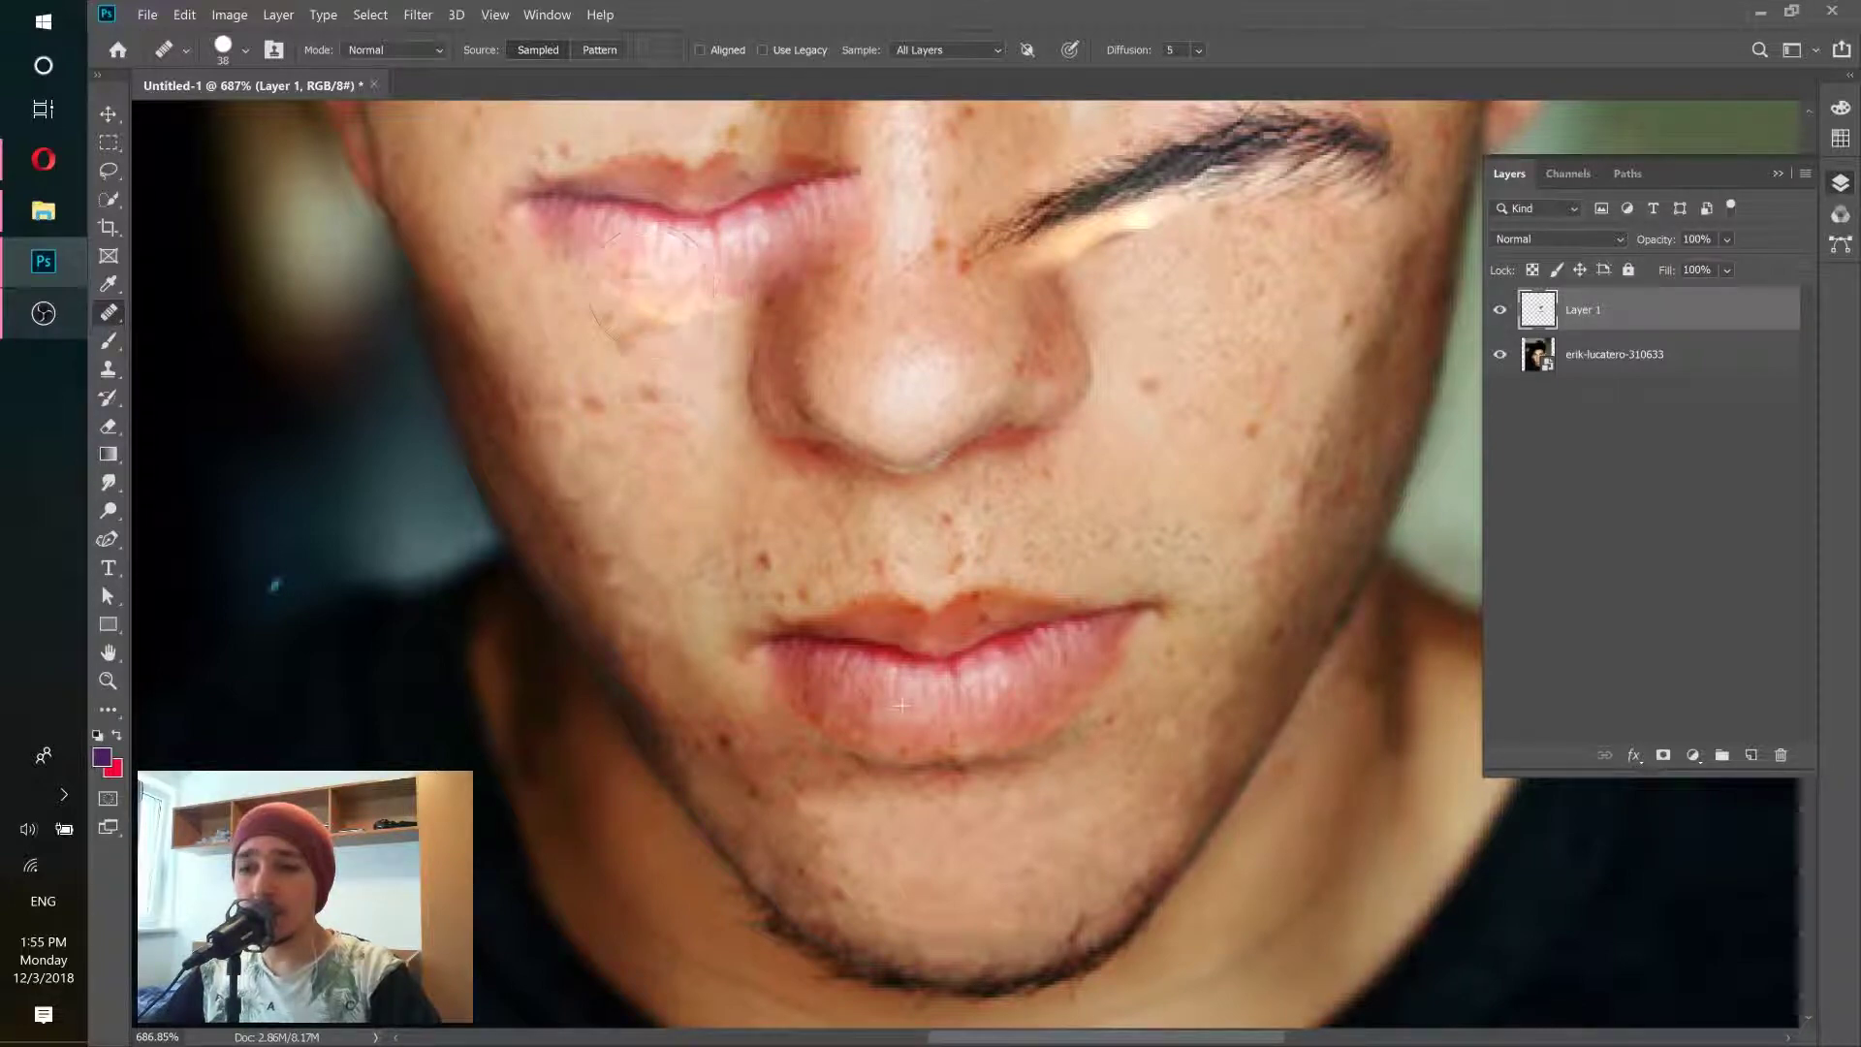
pyautogui.moveTo(628, 352)
pyautogui.mouseDown()
pyautogui.moveTo(626, 481)
pyautogui.moveTo(588, 410)
pyautogui.mouseUp()
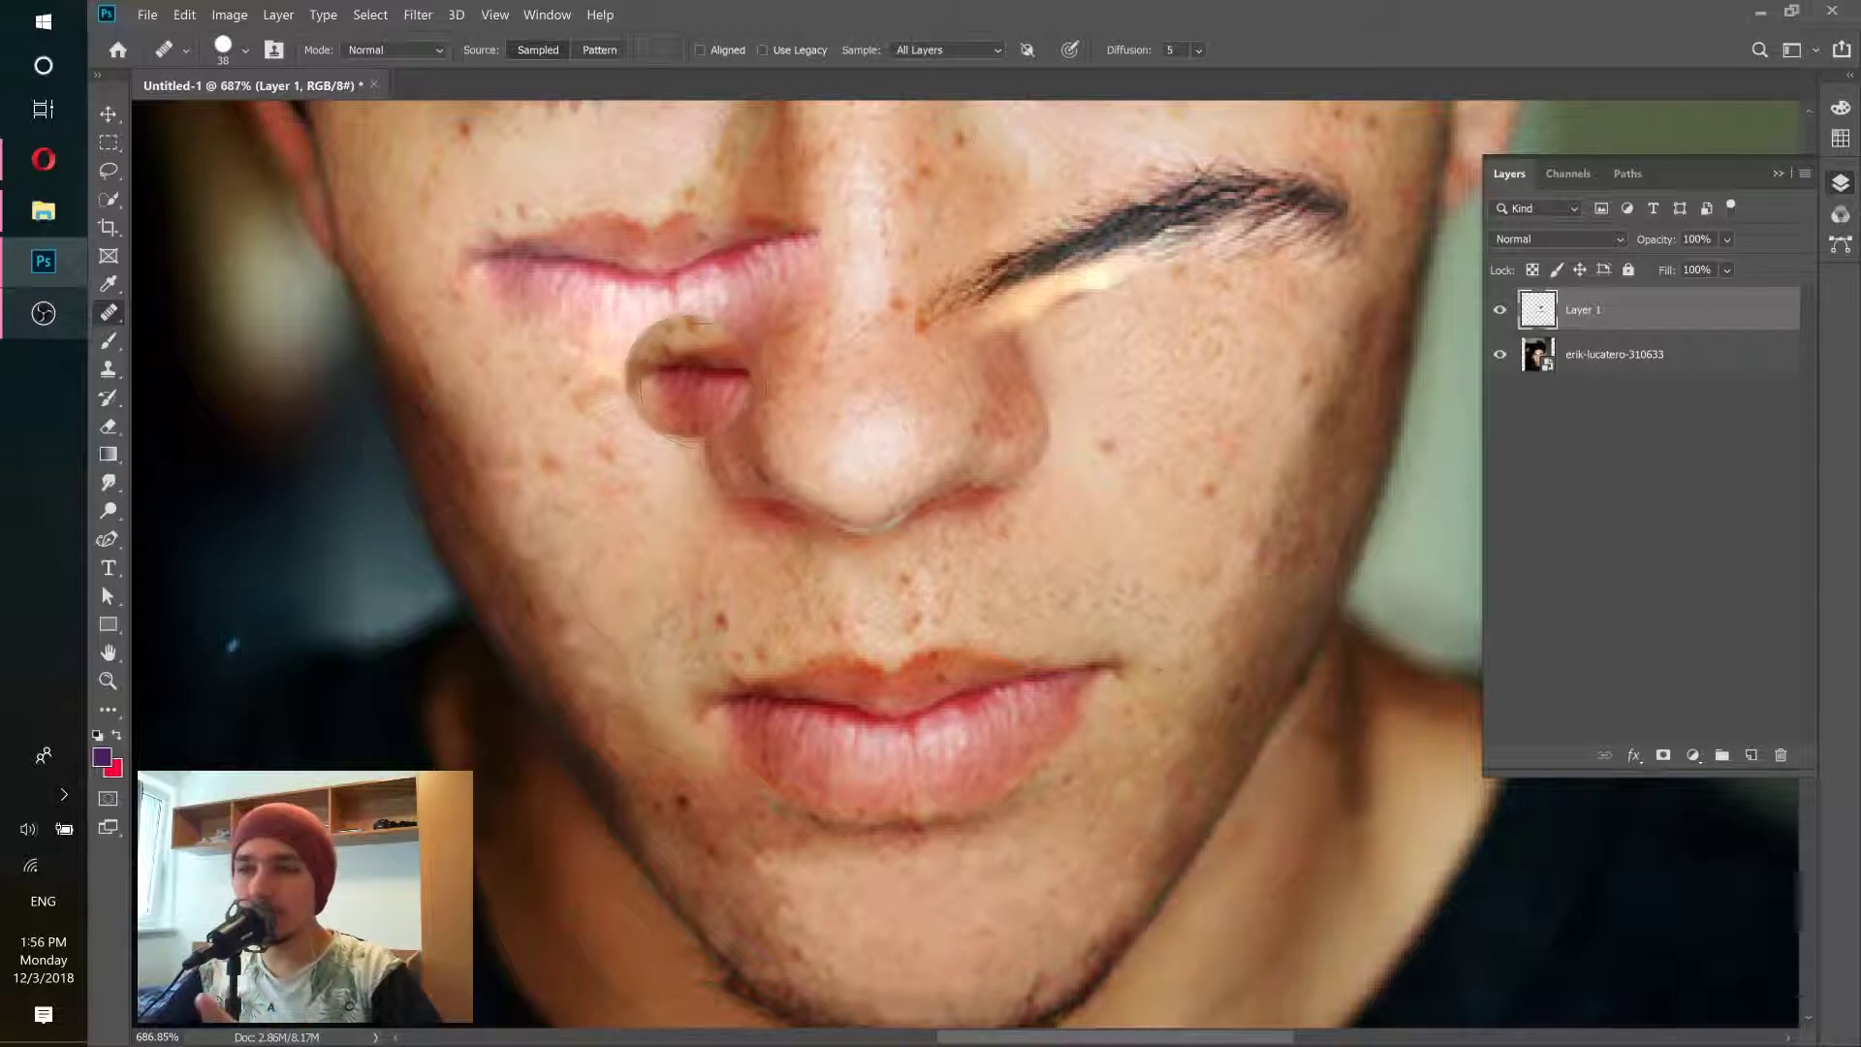
pyautogui.scroll(-5, 1166, 384)
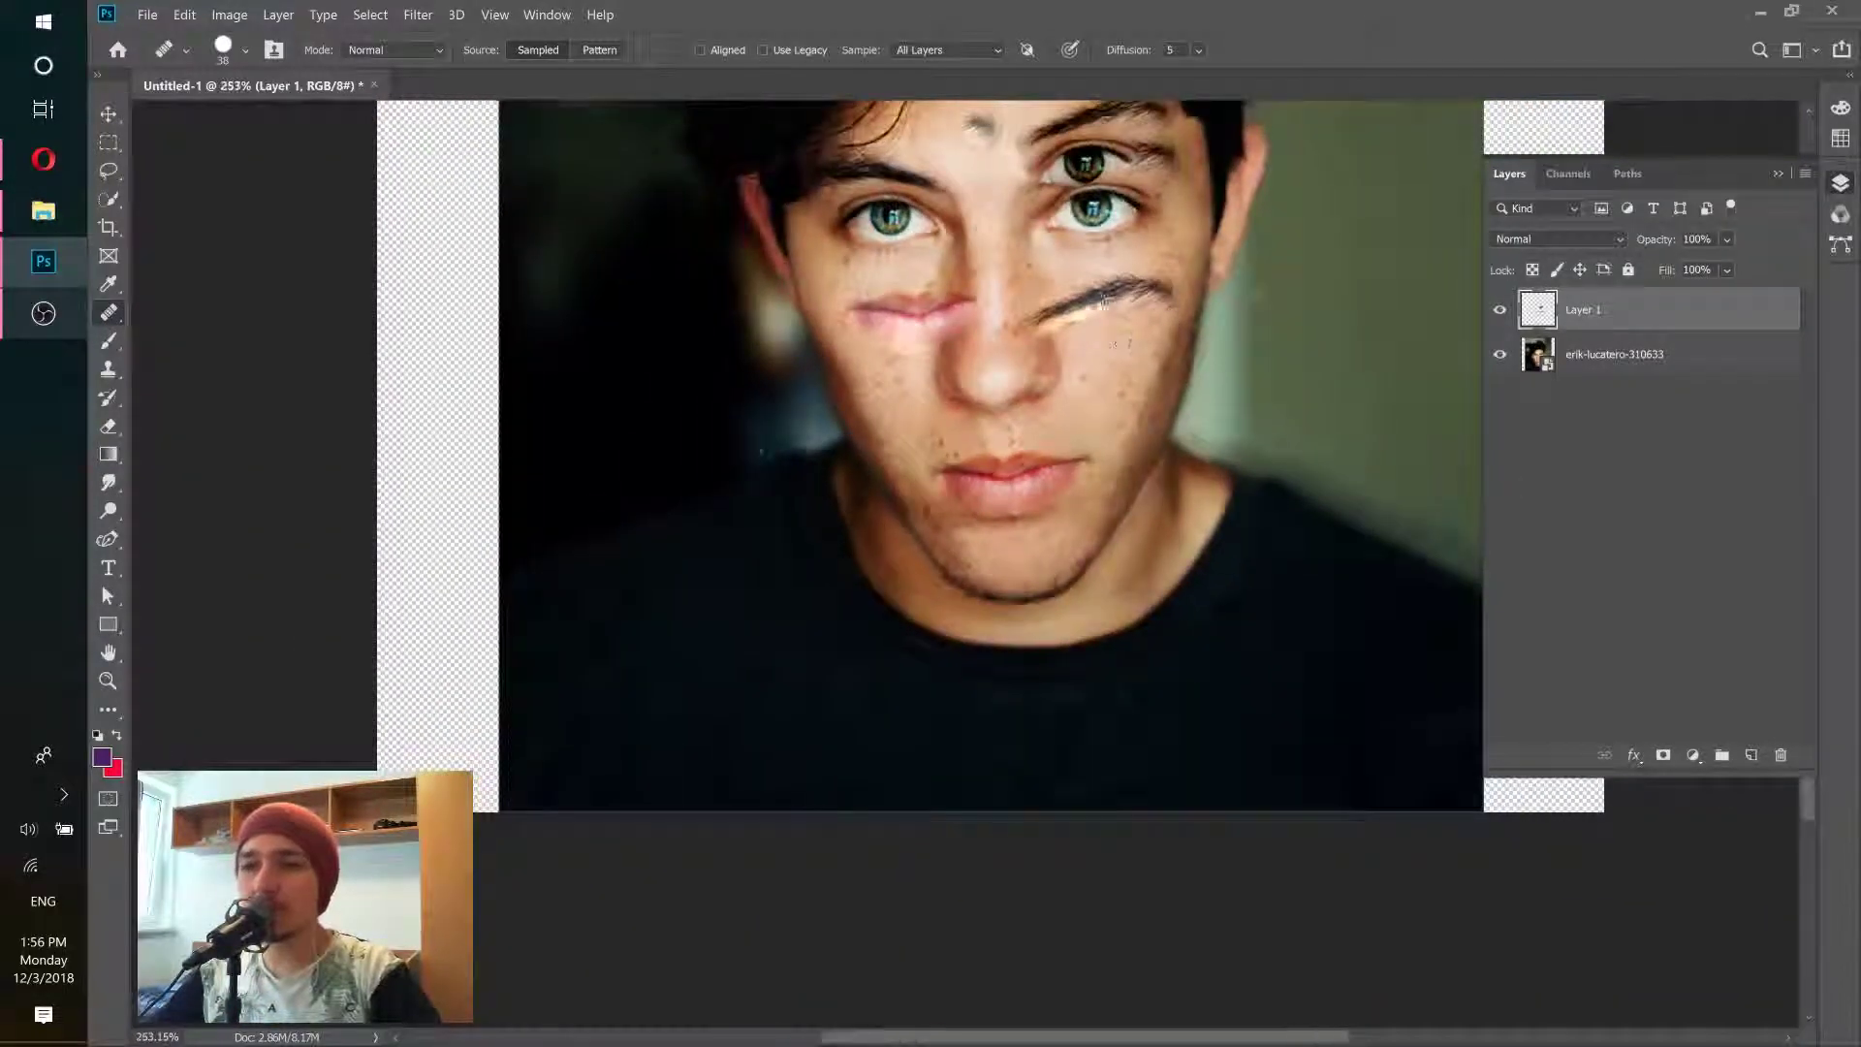
pyautogui.moveTo(1127, 253); pyautogui.dragTo(1031, 509)
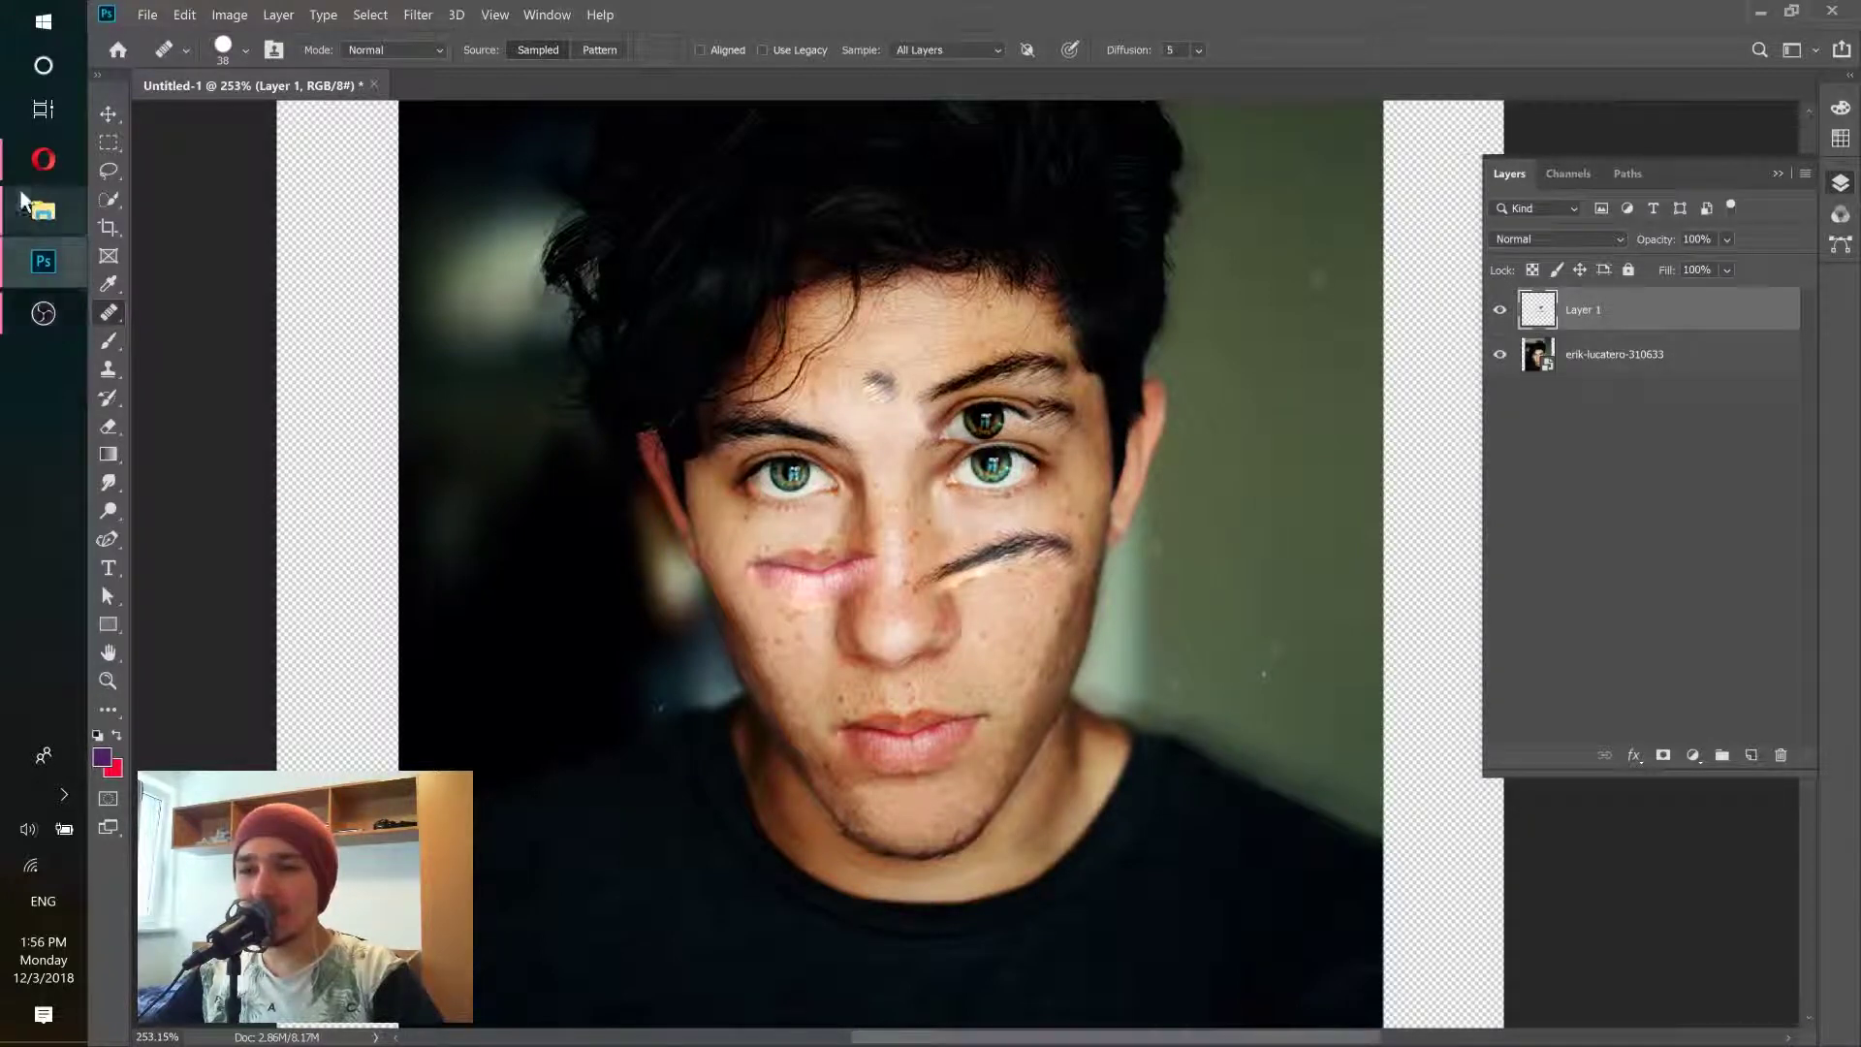
# Step: Place the robert-alves-de-jesus-178376.jpg building photo from the assets photos folder into the document at its default size
pyautogui.click(37, 208)
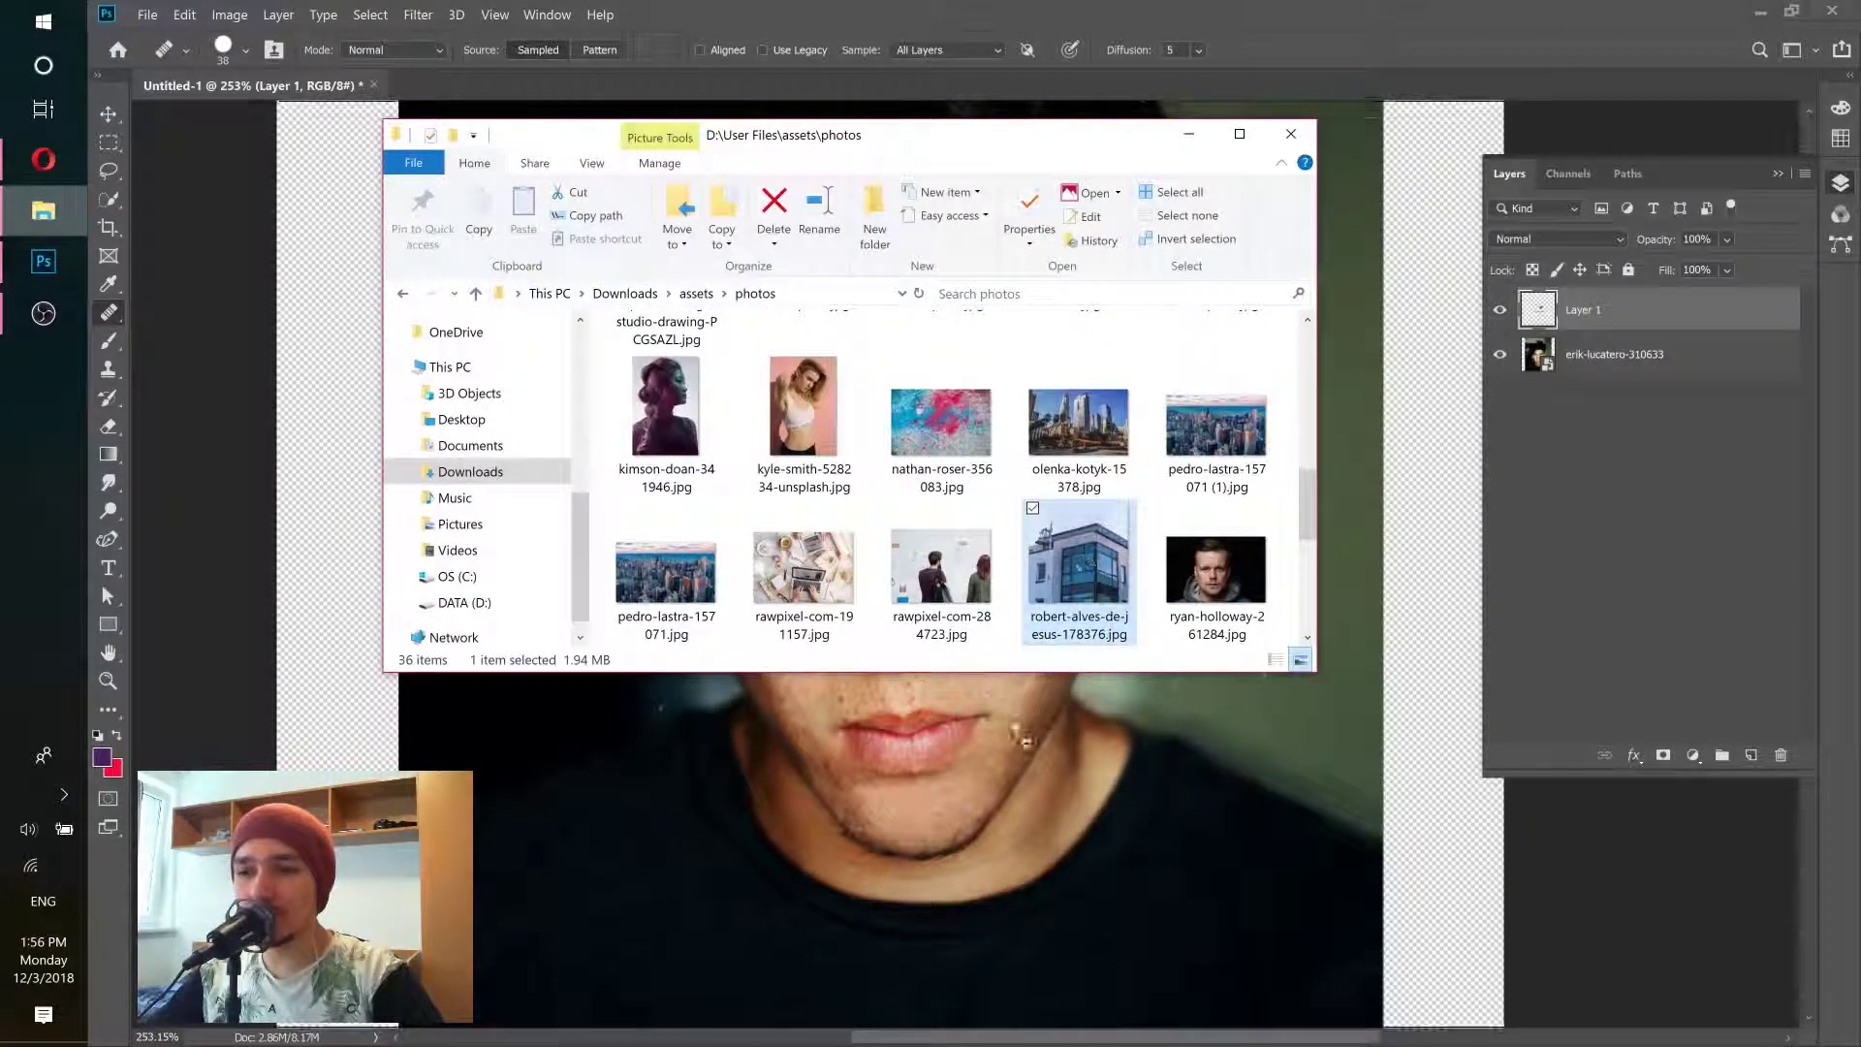
pyautogui.moveTo(1025, 739); pyautogui.dragTo(967, 785)
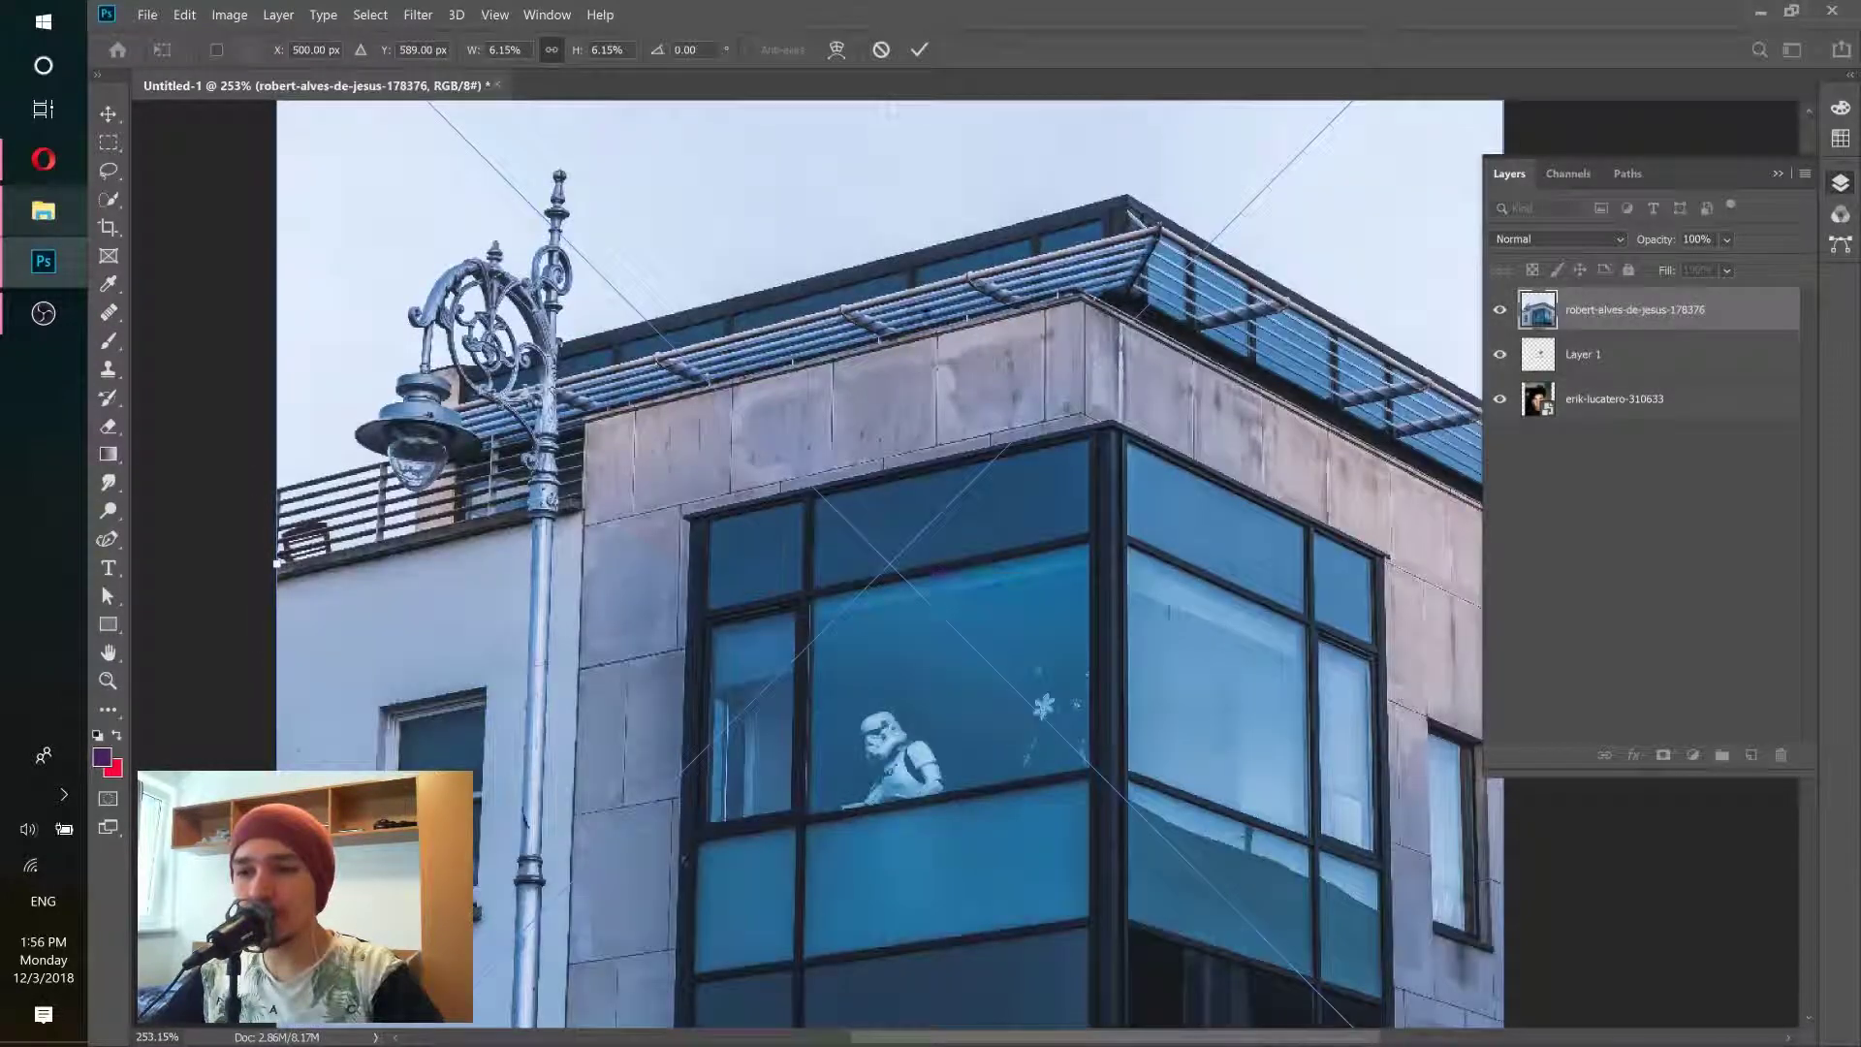
pyautogui.click(918, 55)
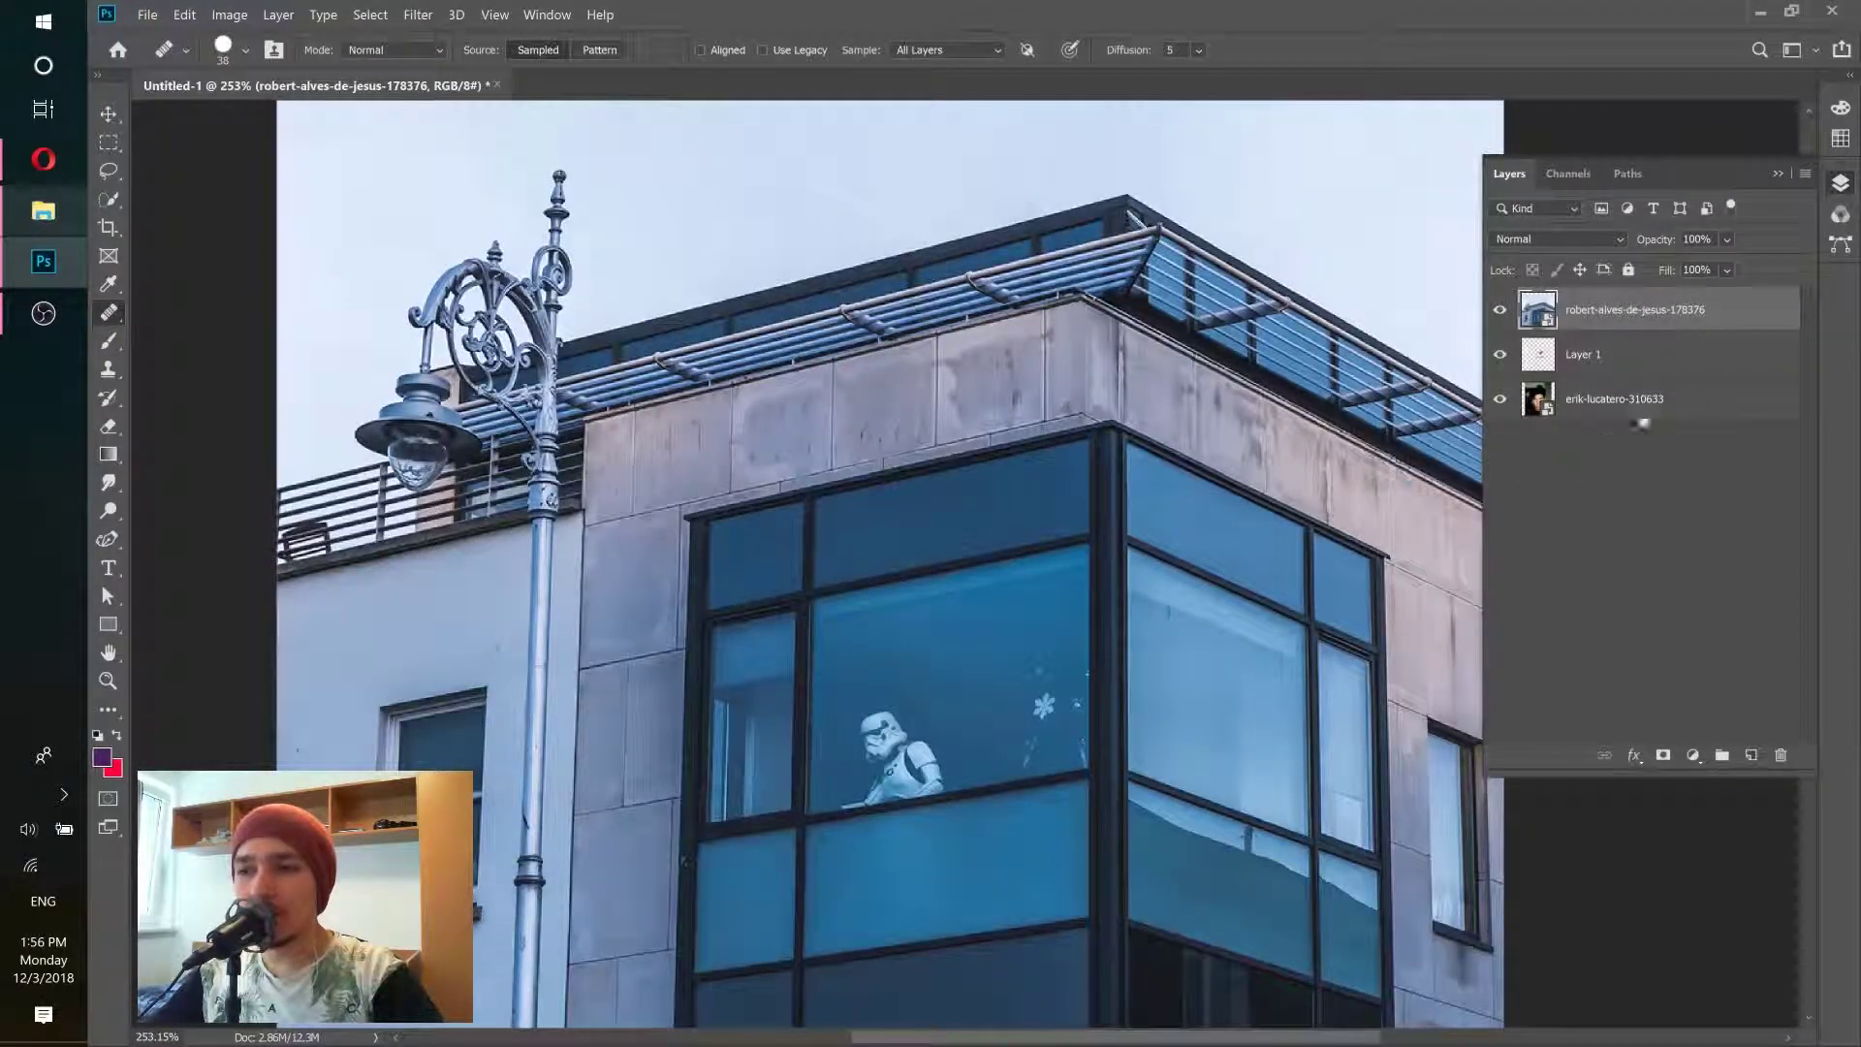
# Step: Delete Layer 1 and the erik-lucatero-310633 portrait layer, leaving only the building photo
pyautogui.click(1696, 373)
pyautogui.keyDown('shift'); pyautogui.click(1698, 414); pyautogui.keyUp('shift')
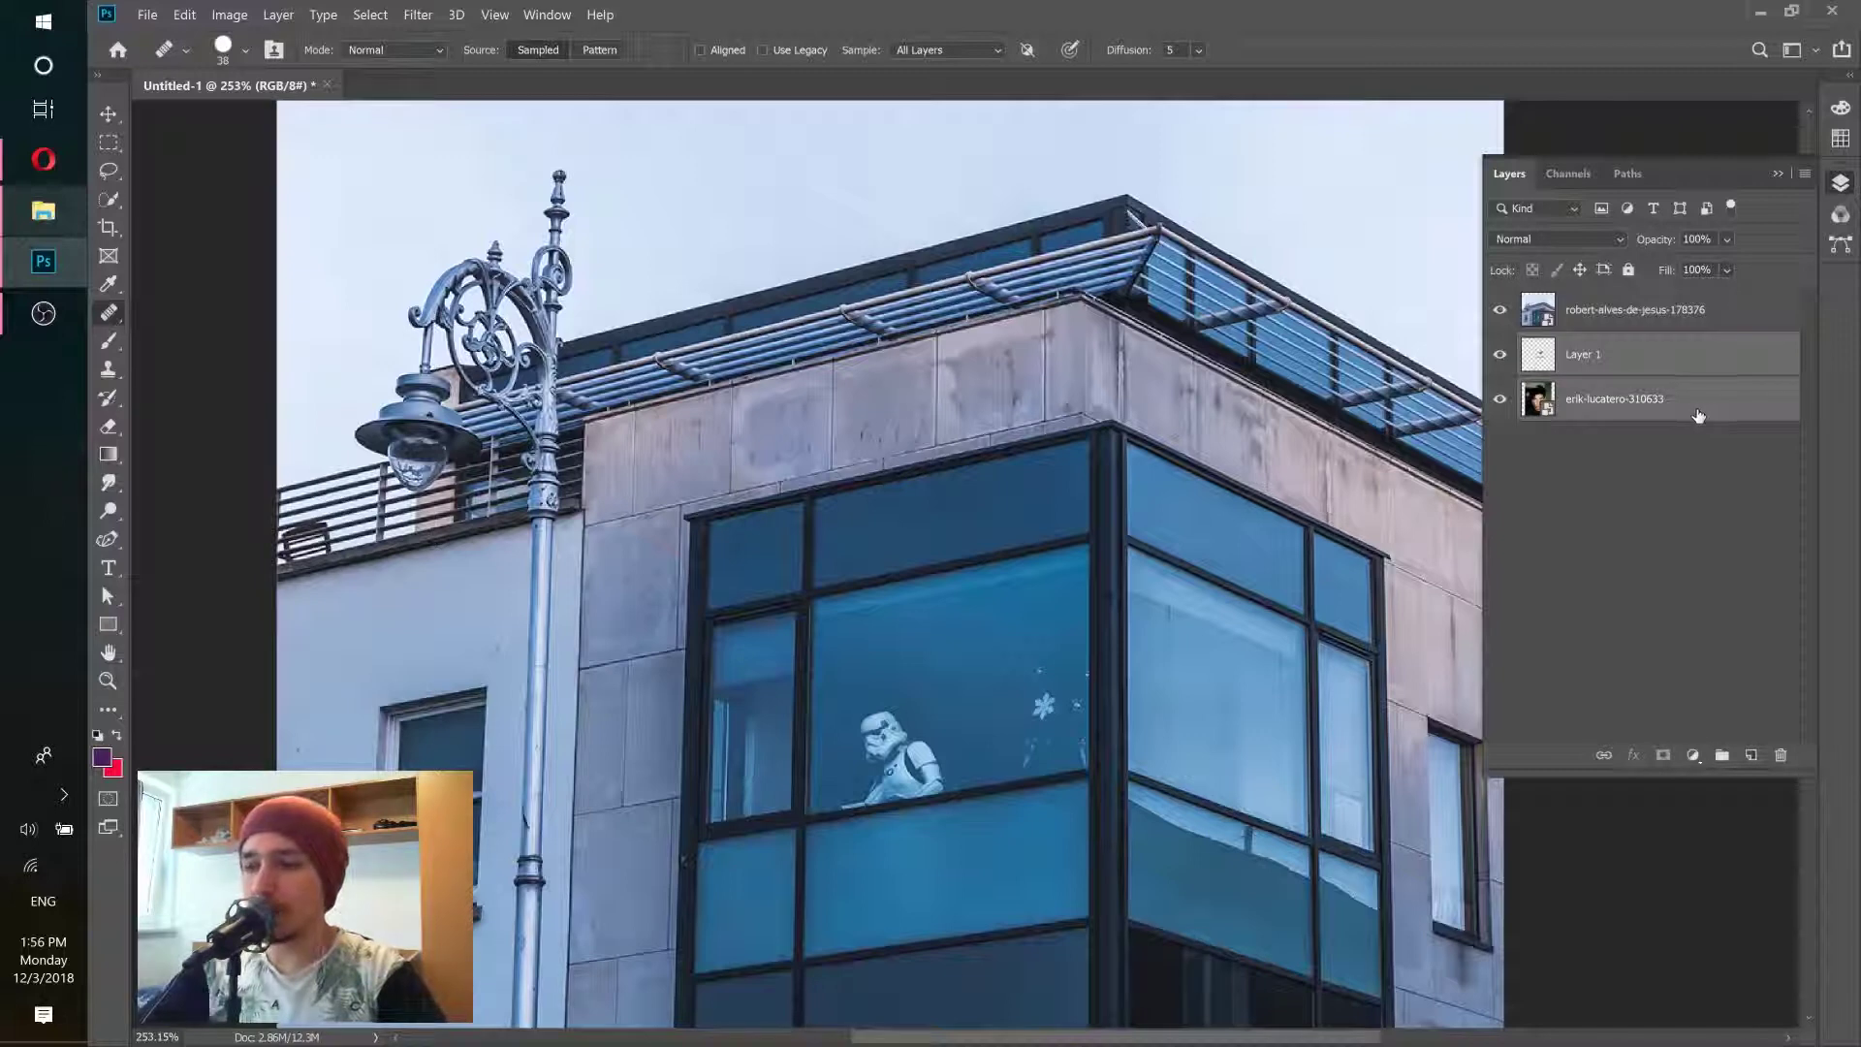
pyautogui.press('Delete')
pyautogui.scroll(-5, 1183, 456)
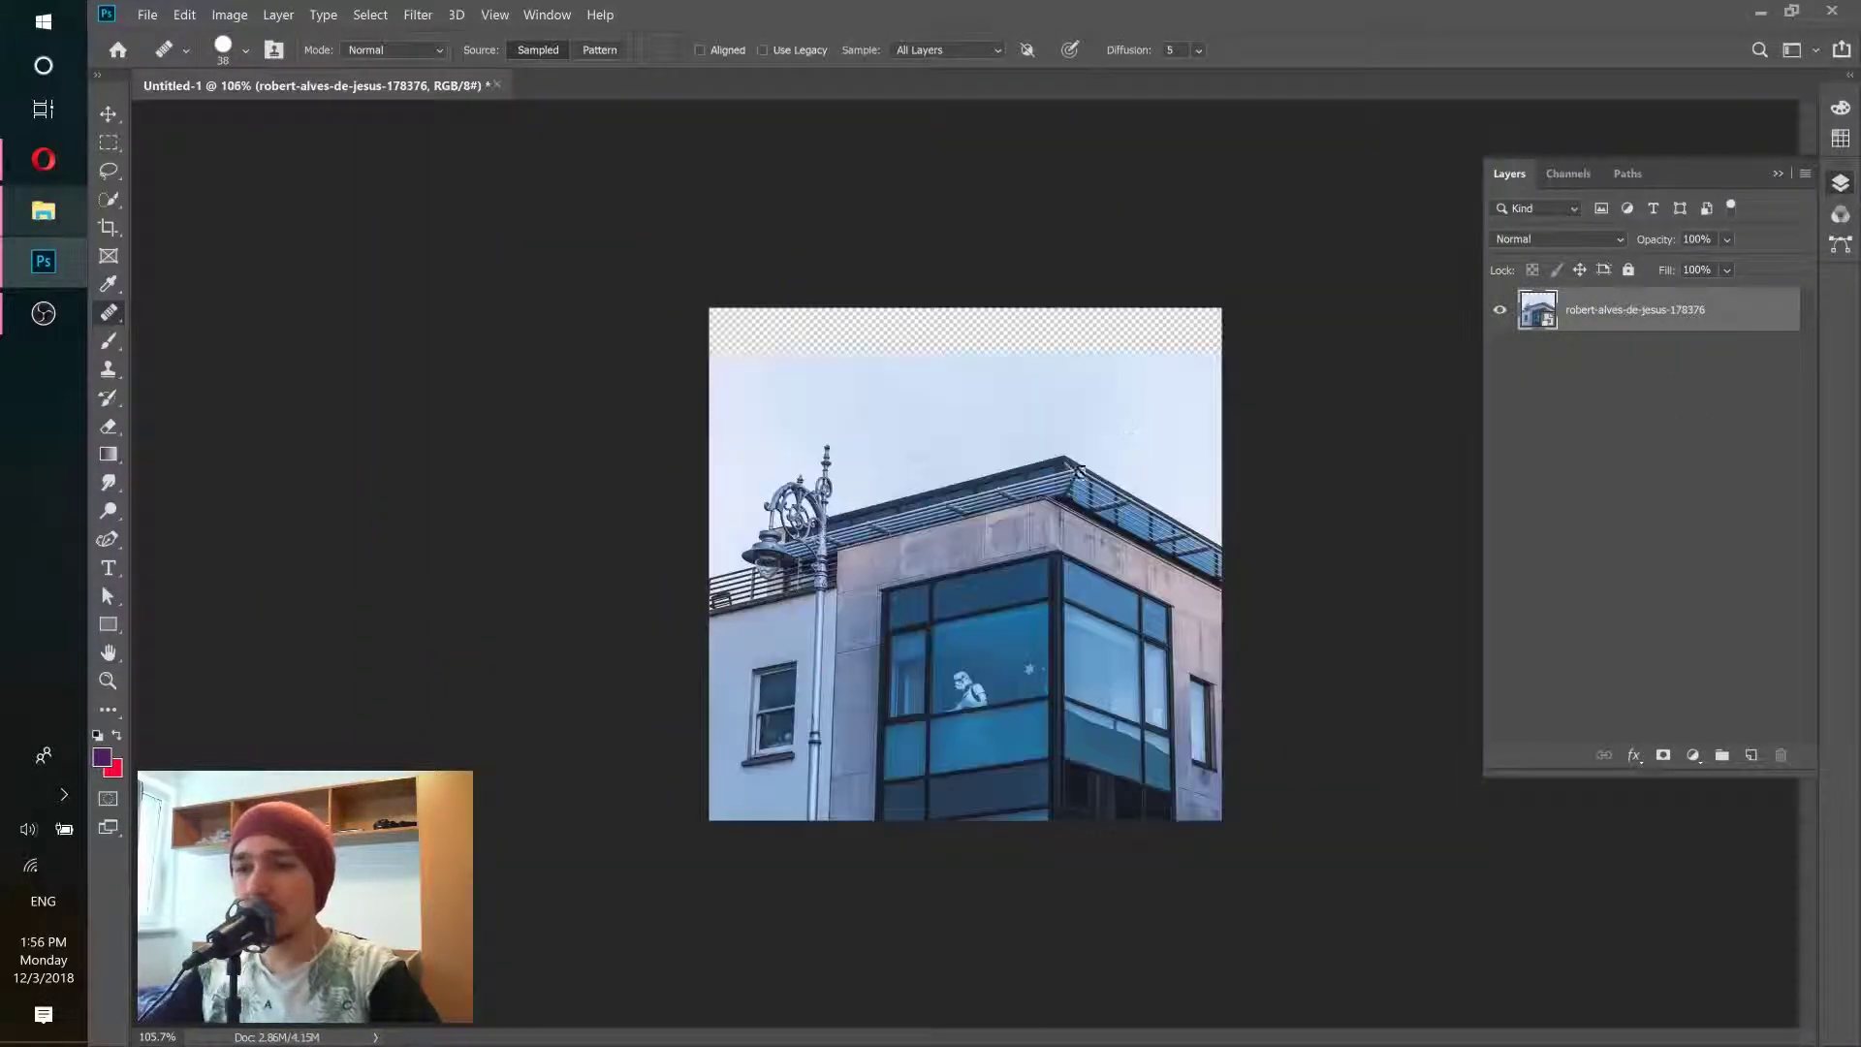
# Step: Move the building photo up to cover the empty strip along the canvas's upper edge, and add a new layer above it
pyautogui.click(109, 115)
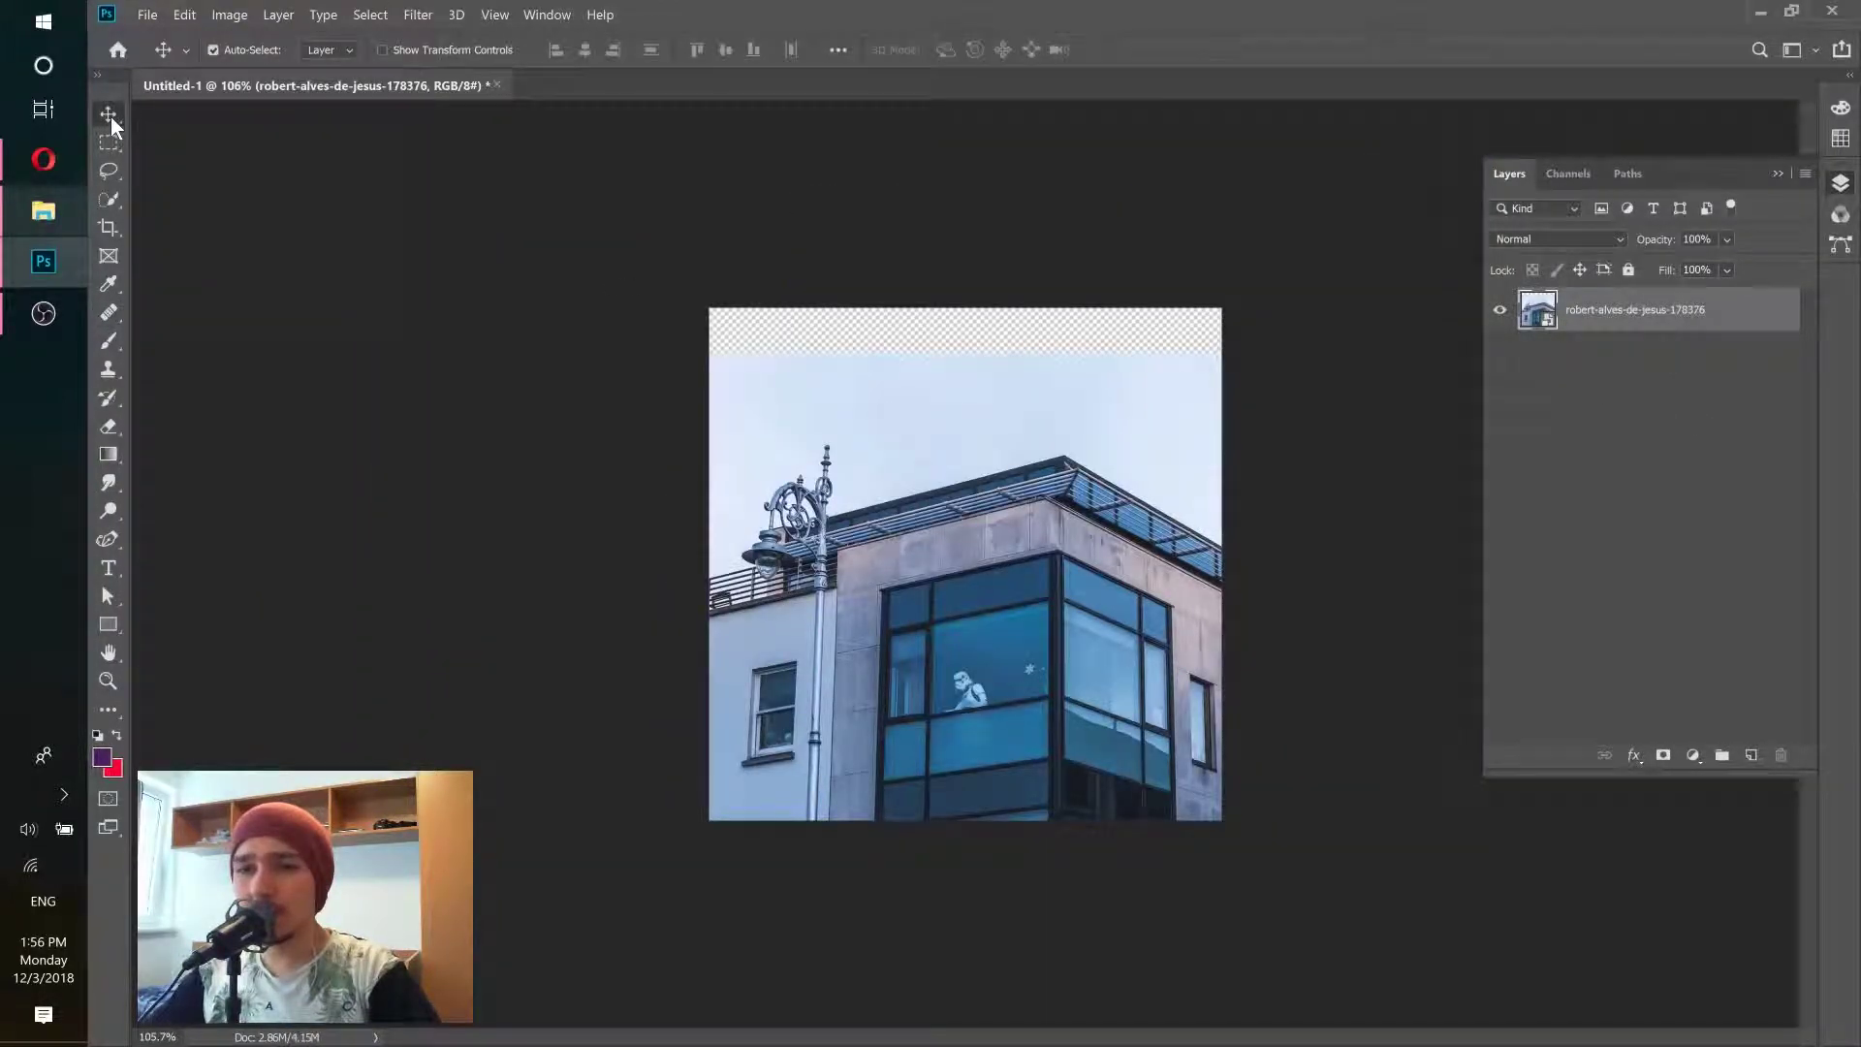
pyautogui.moveTo(867, 606); pyautogui.dragTo(871, 555)
pyautogui.click(1752, 756)
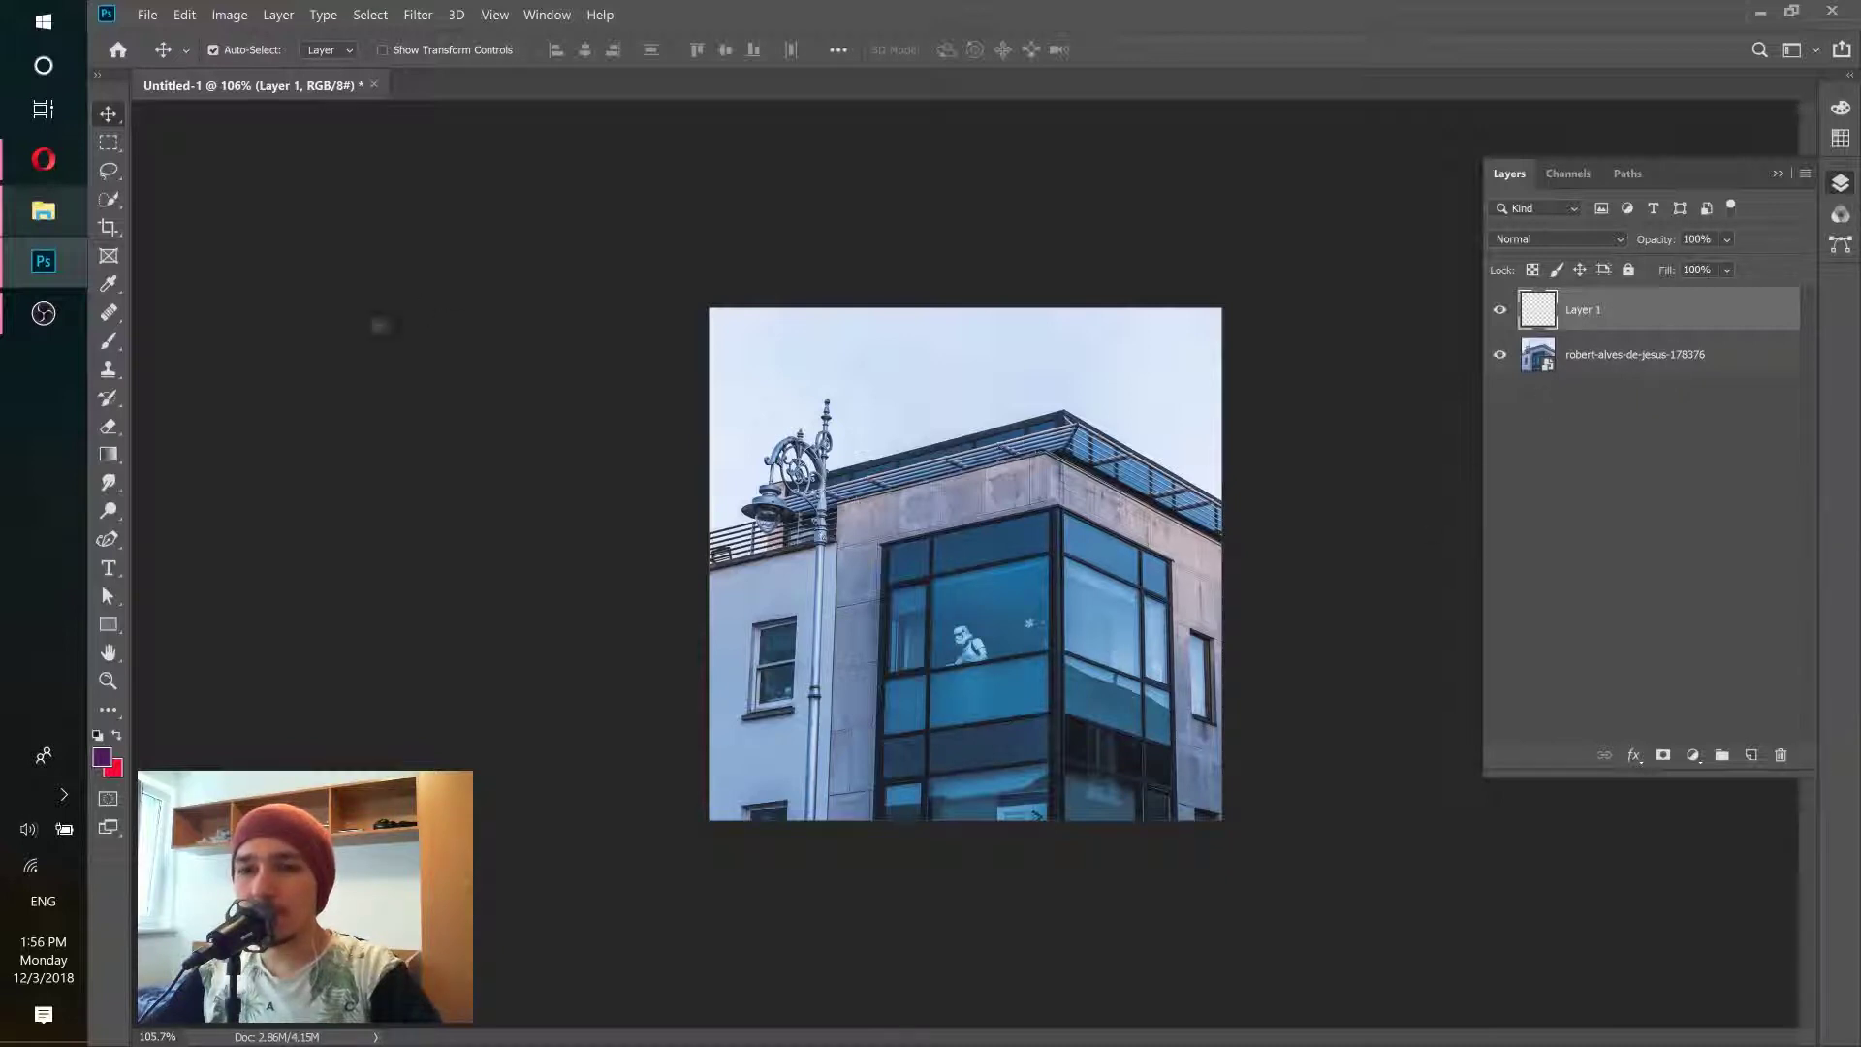
# Step: With the Healing Brush enlarged to 50 px, sample the helmet of the stormtrooper in the window
pyautogui.rightClick(108, 317)
pyautogui.click(202, 339)
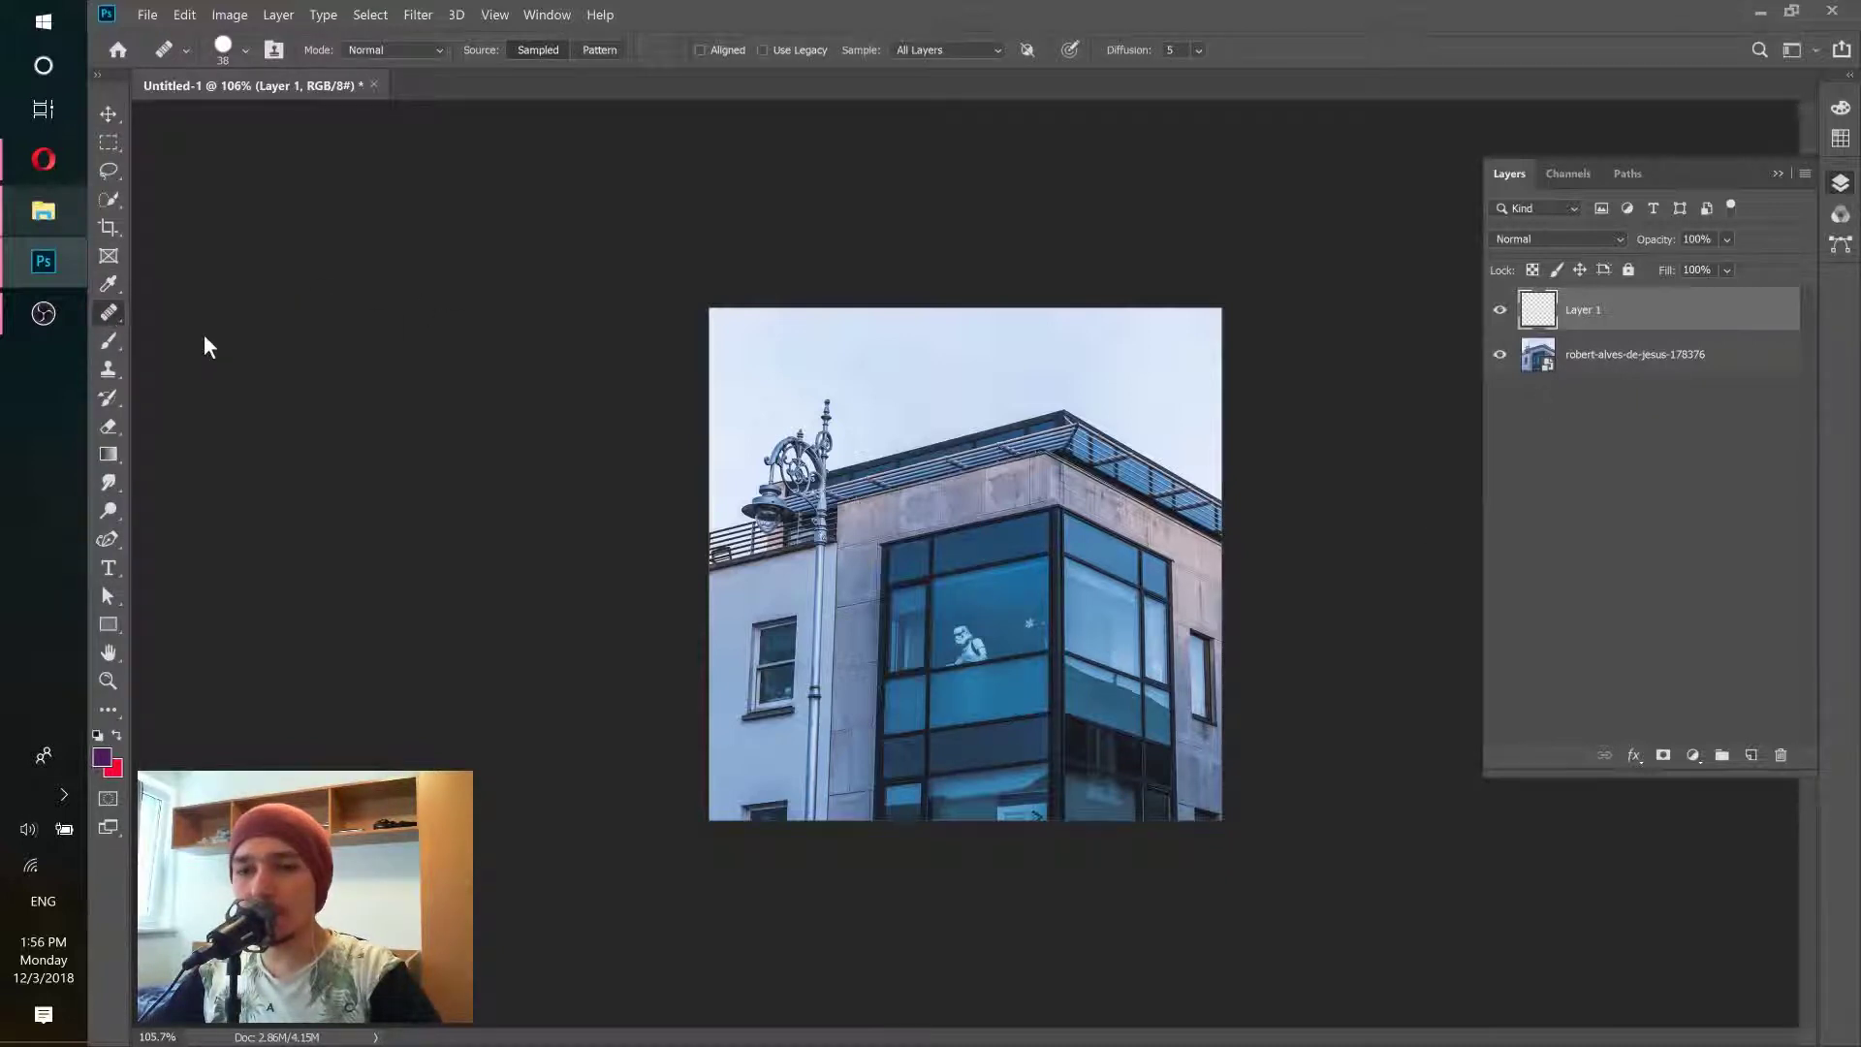
pyautogui.moveTo(948, 582); pyautogui.dragTo(978, 594)
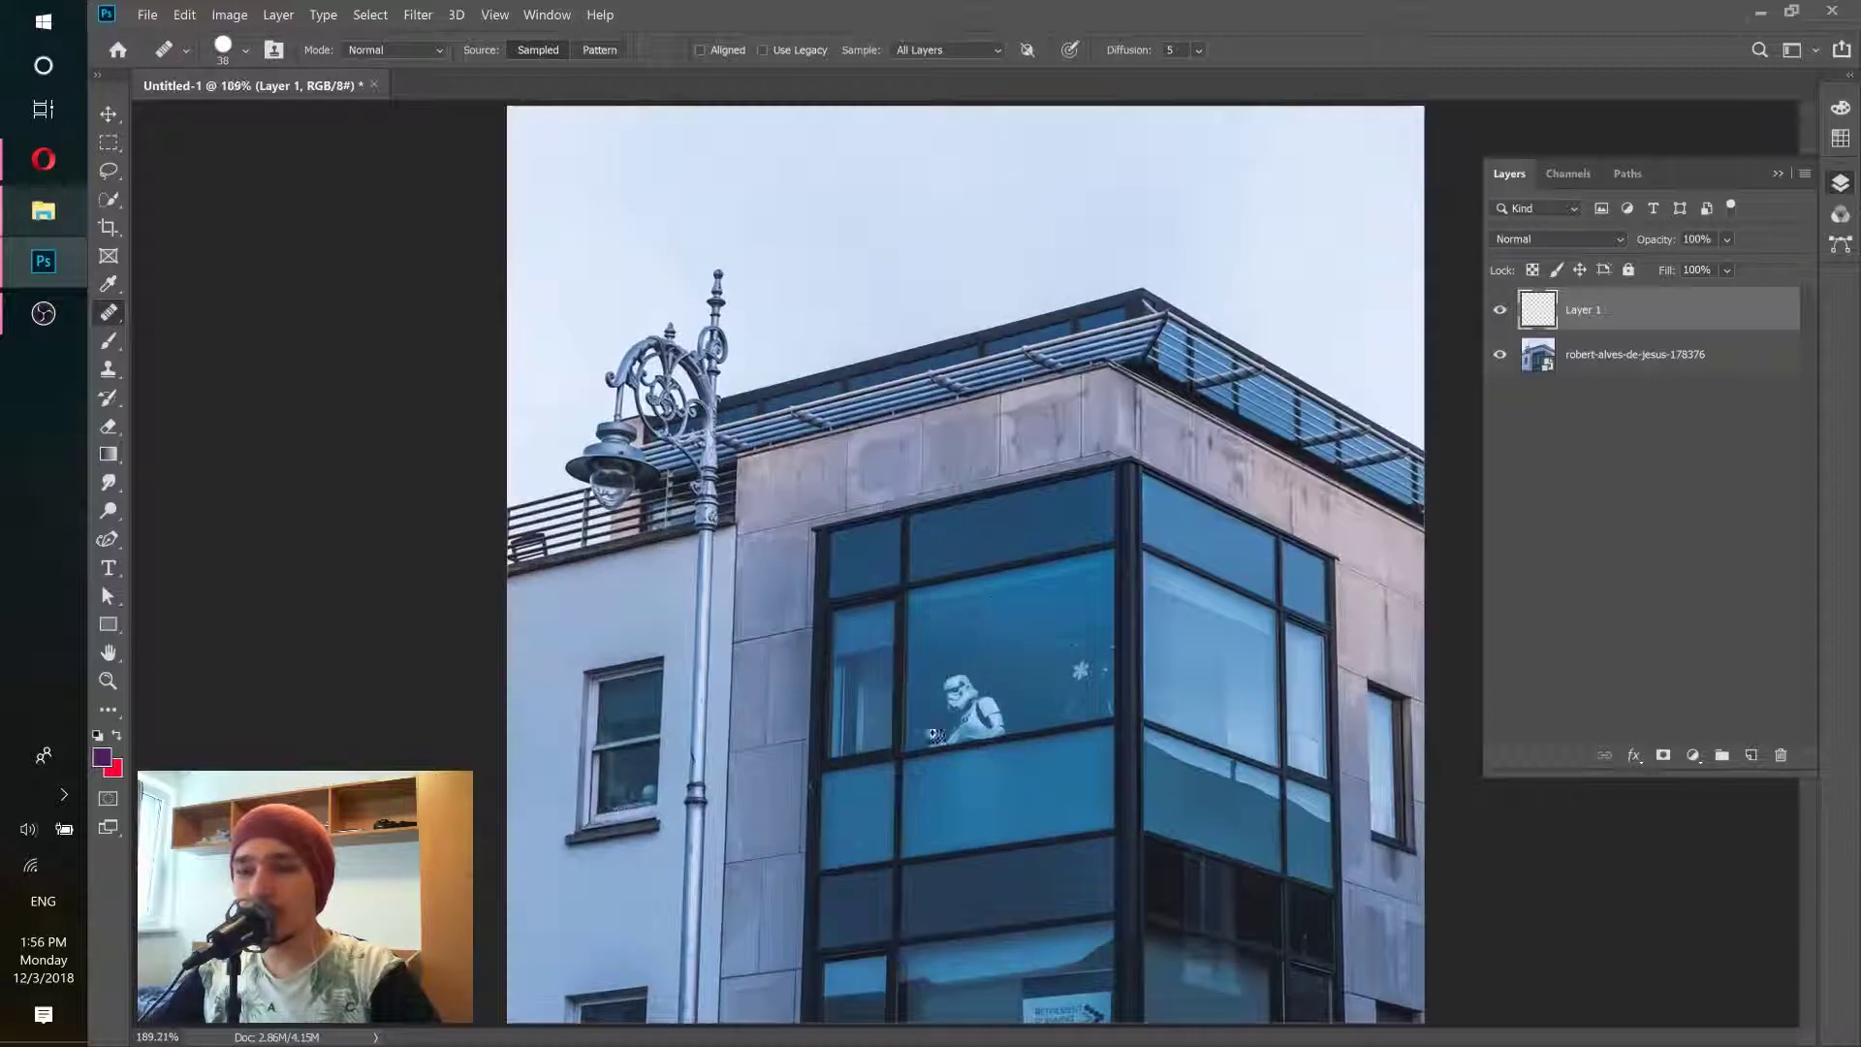
pyautogui.moveTo(933, 735); pyautogui.dragTo(979, 729)
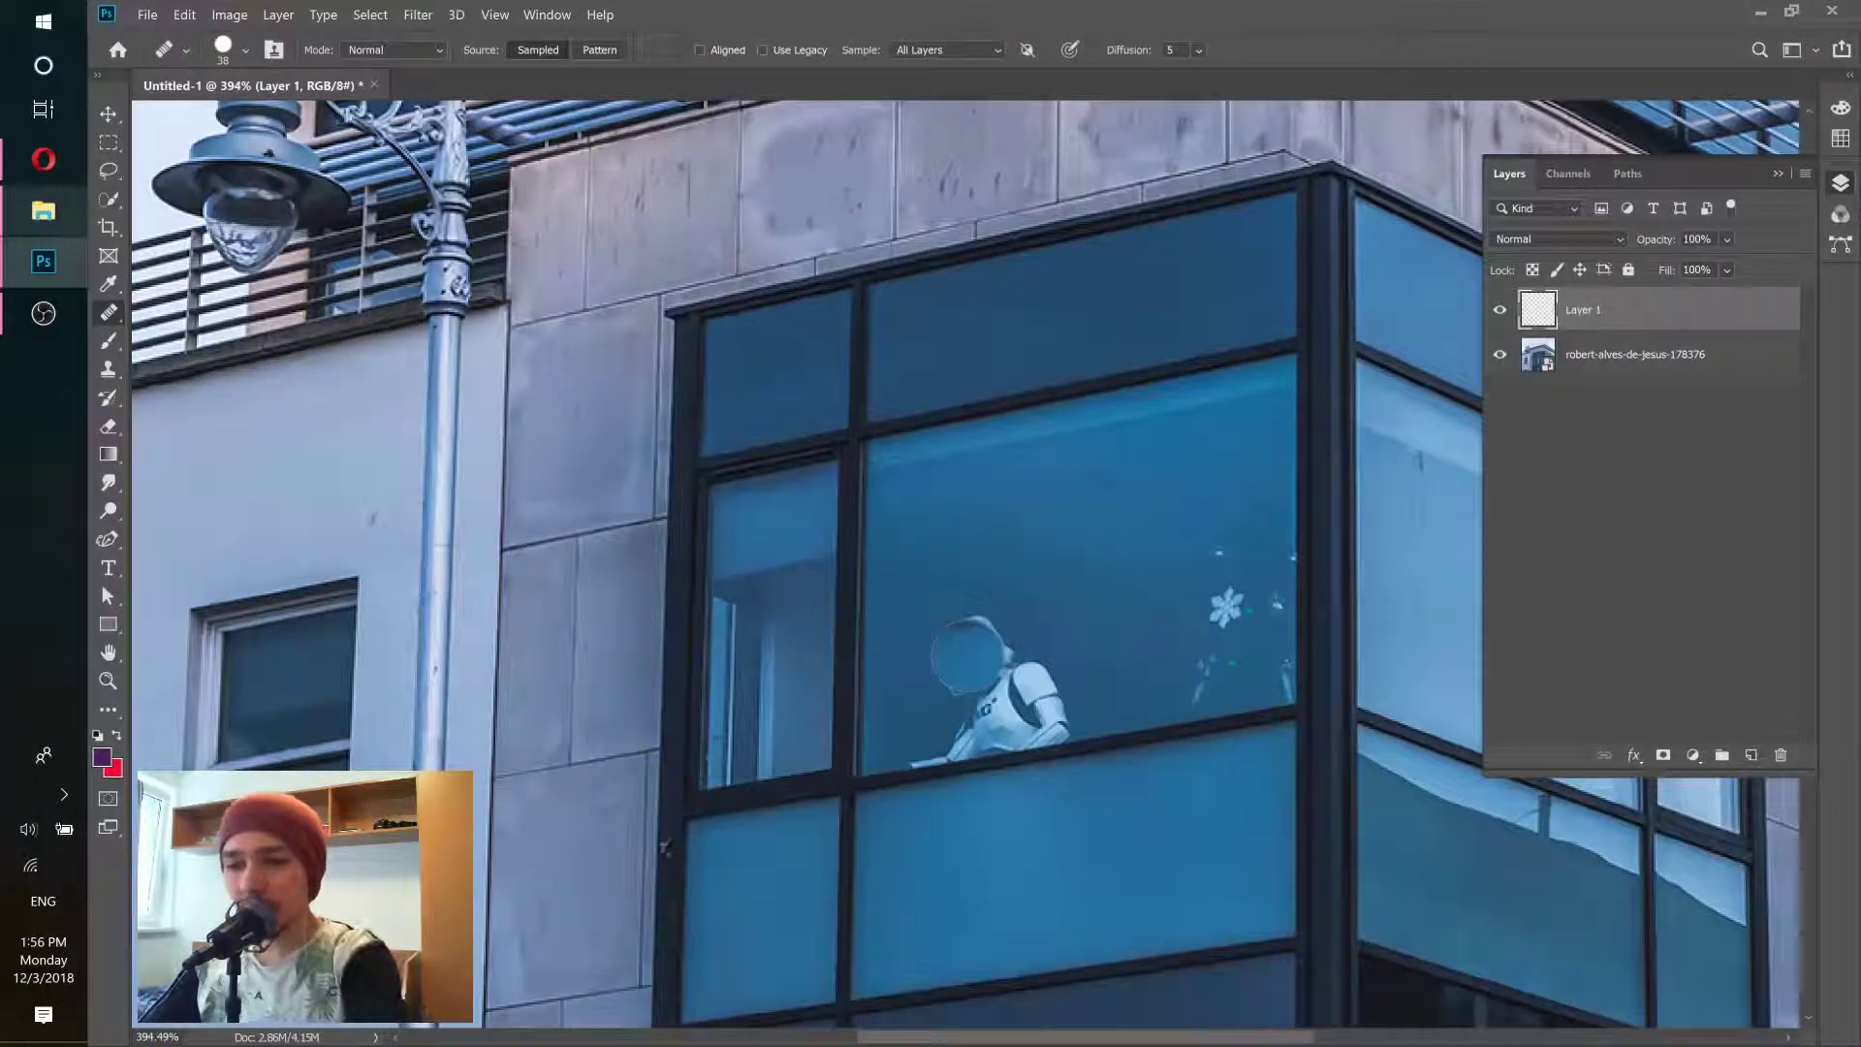
pyautogui.press(']')
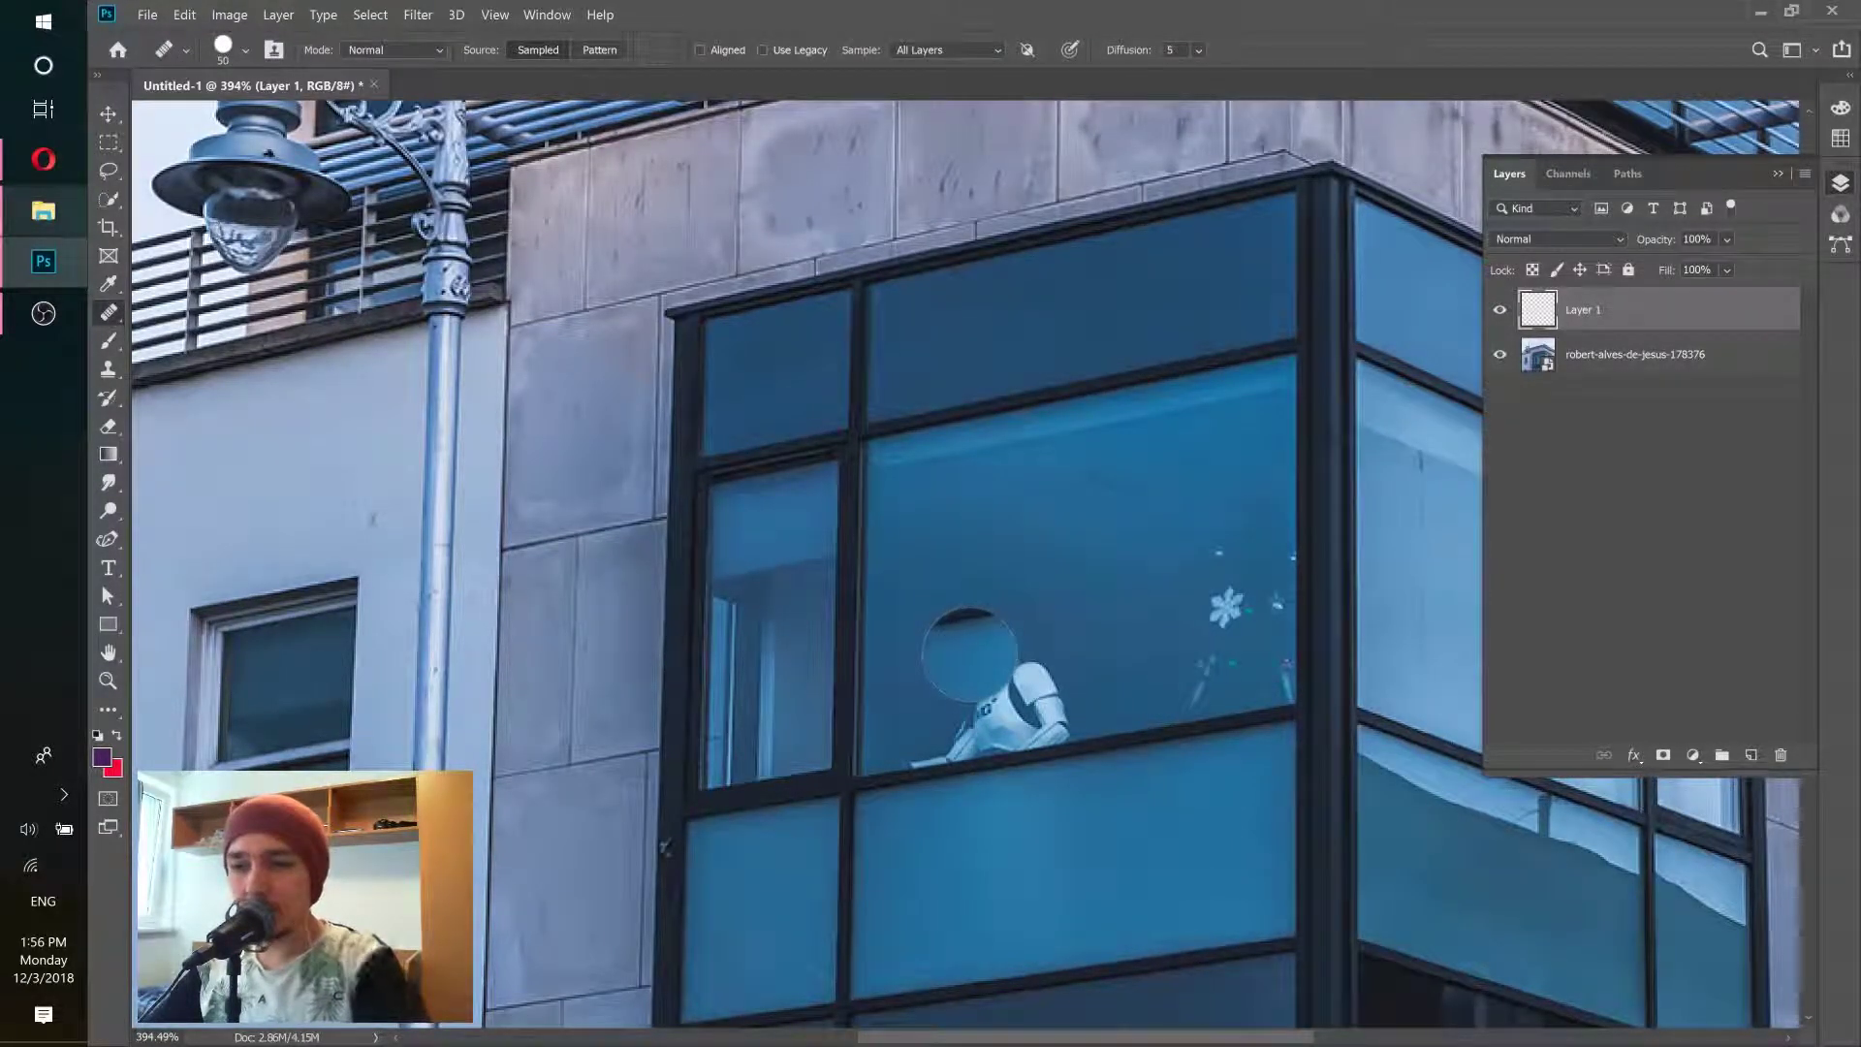
pyautogui.press(']')
pyautogui.keyDown('alt'); pyautogui.click(971, 625); pyautogui.keyUp('alt')
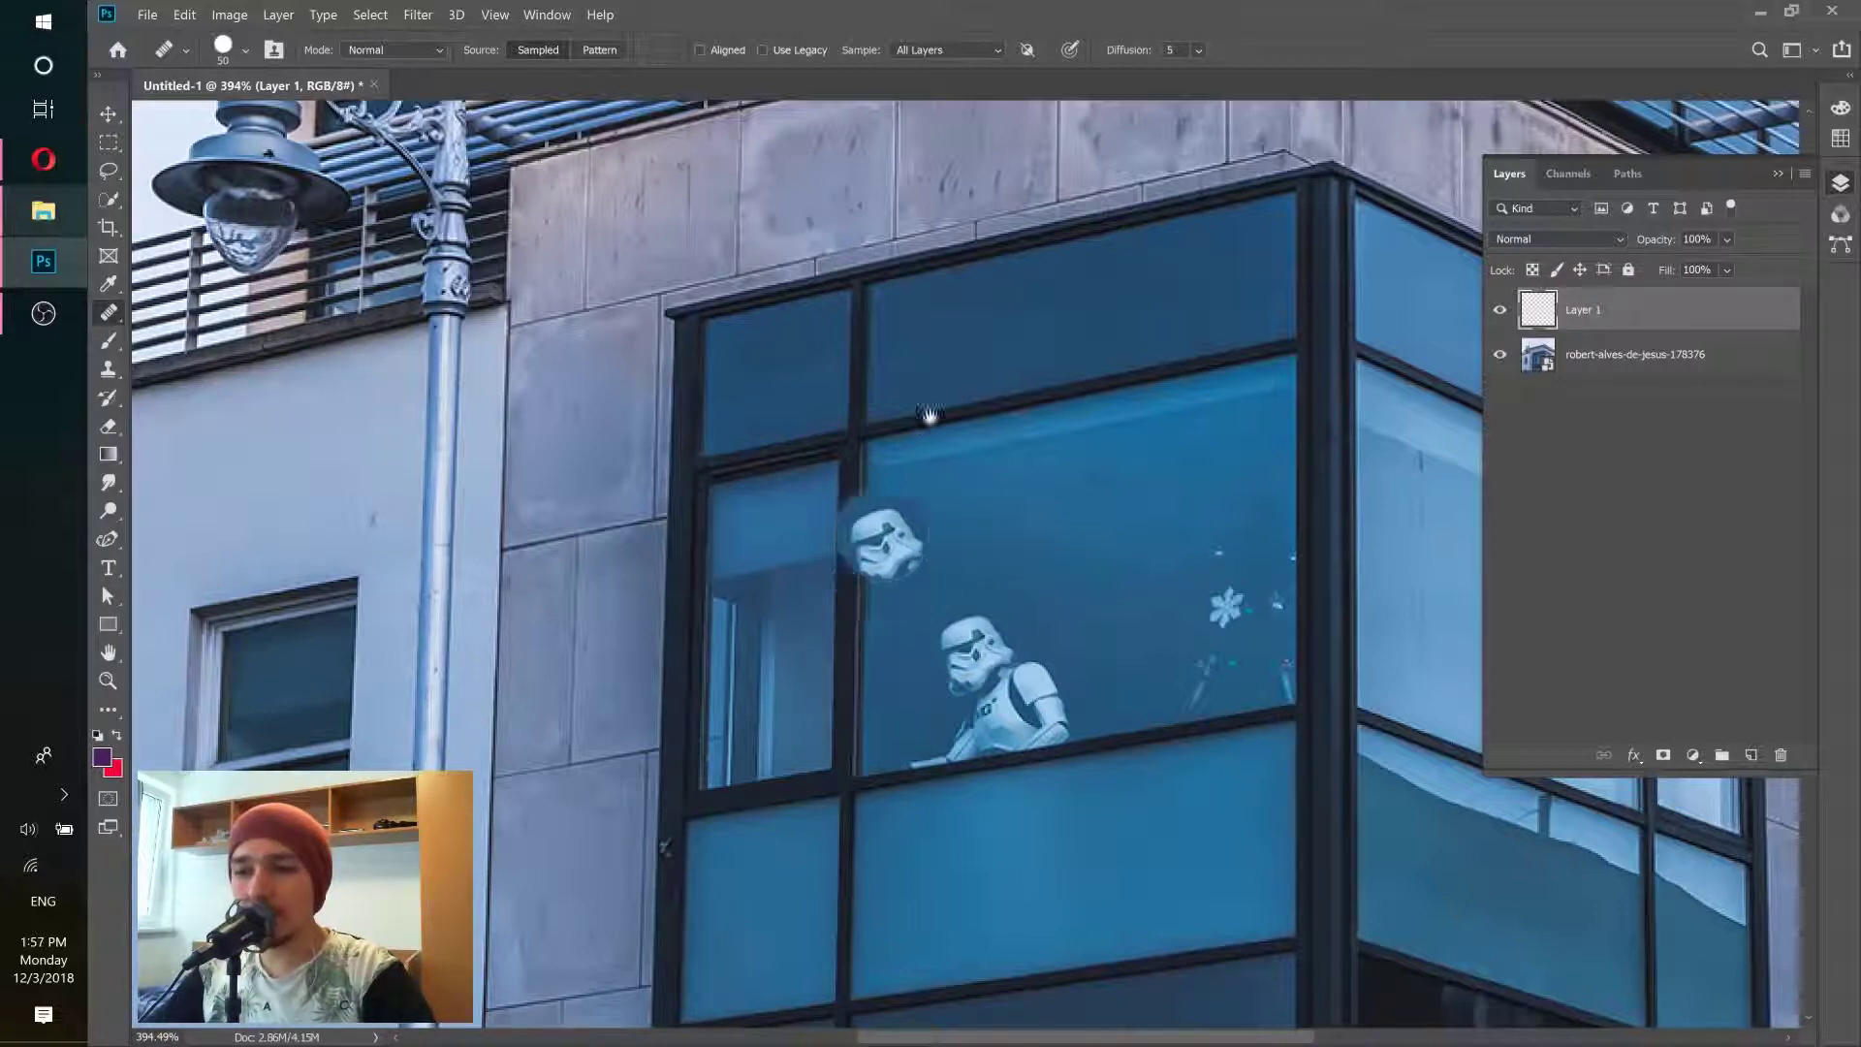
# Step: Paint a copy of the stormtrooper's head and torso onto the stone wall above the windows
pyautogui.moveTo(929, 416); pyautogui.dragTo(869, 759)
pyautogui.moveTo(893, 692)
pyautogui.mouseDown()
pyautogui.moveTo(871, 469)
pyautogui.moveTo(880, 665)
pyautogui.mouseUp()
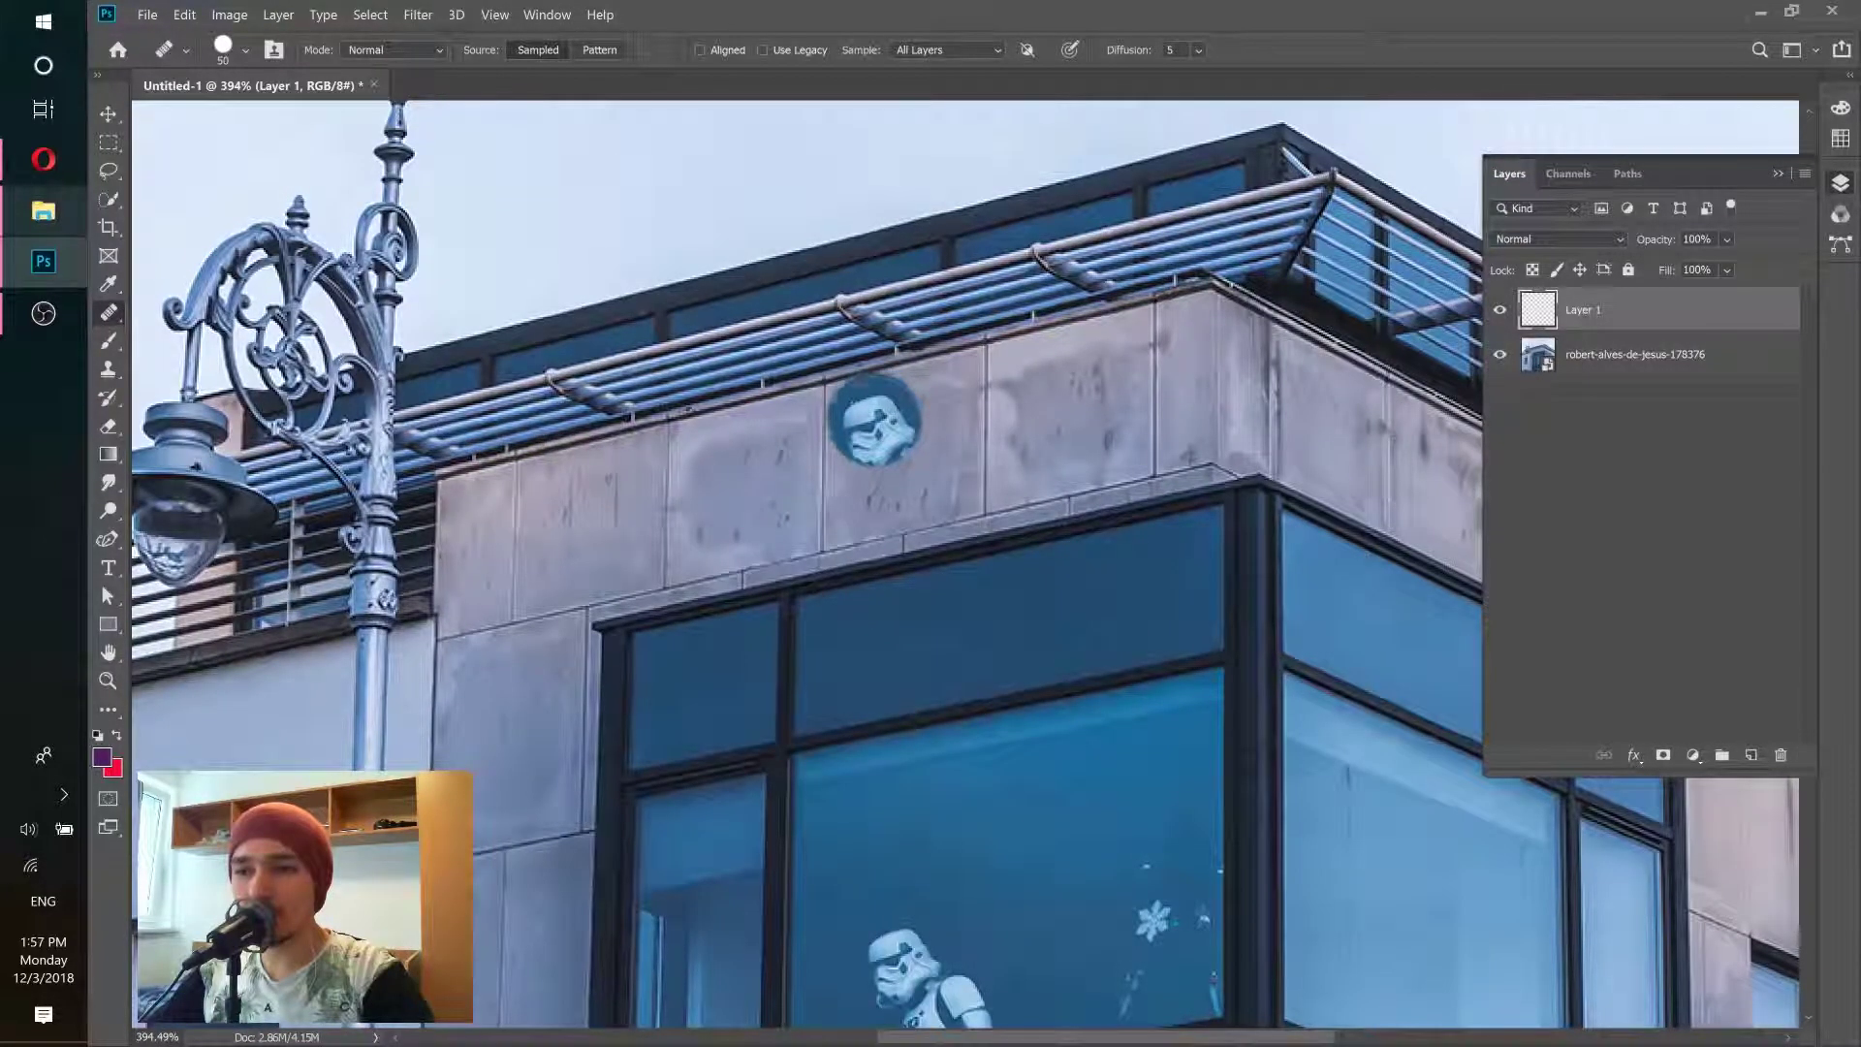
pyautogui.moveTo(874, 421)
pyautogui.mouseDown()
pyautogui.moveTo(906, 504)
pyautogui.moveTo(990, 488)
pyautogui.mouseUp()
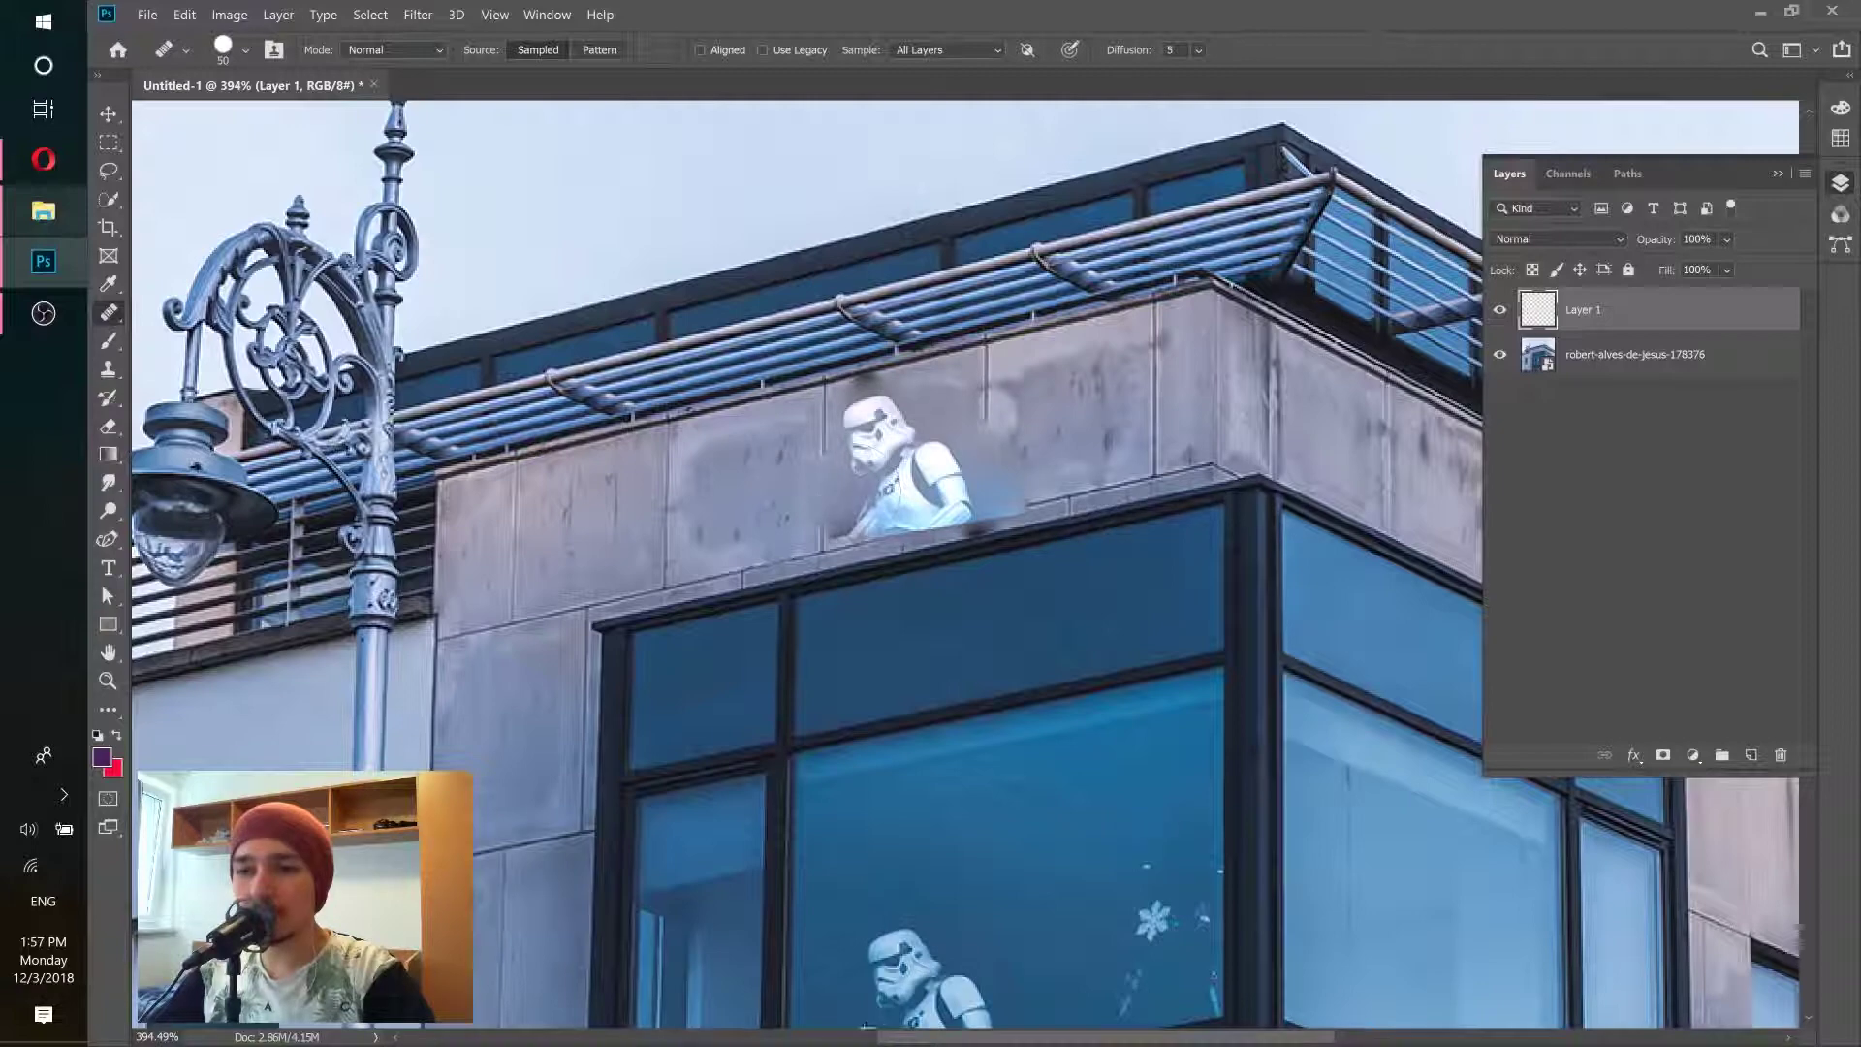
# Step: Compare the stormtrooper copy on the wall with the original, hiding and showing Layer 1
pyautogui.moveTo(920, 752); pyautogui.dragTo(937, 531)
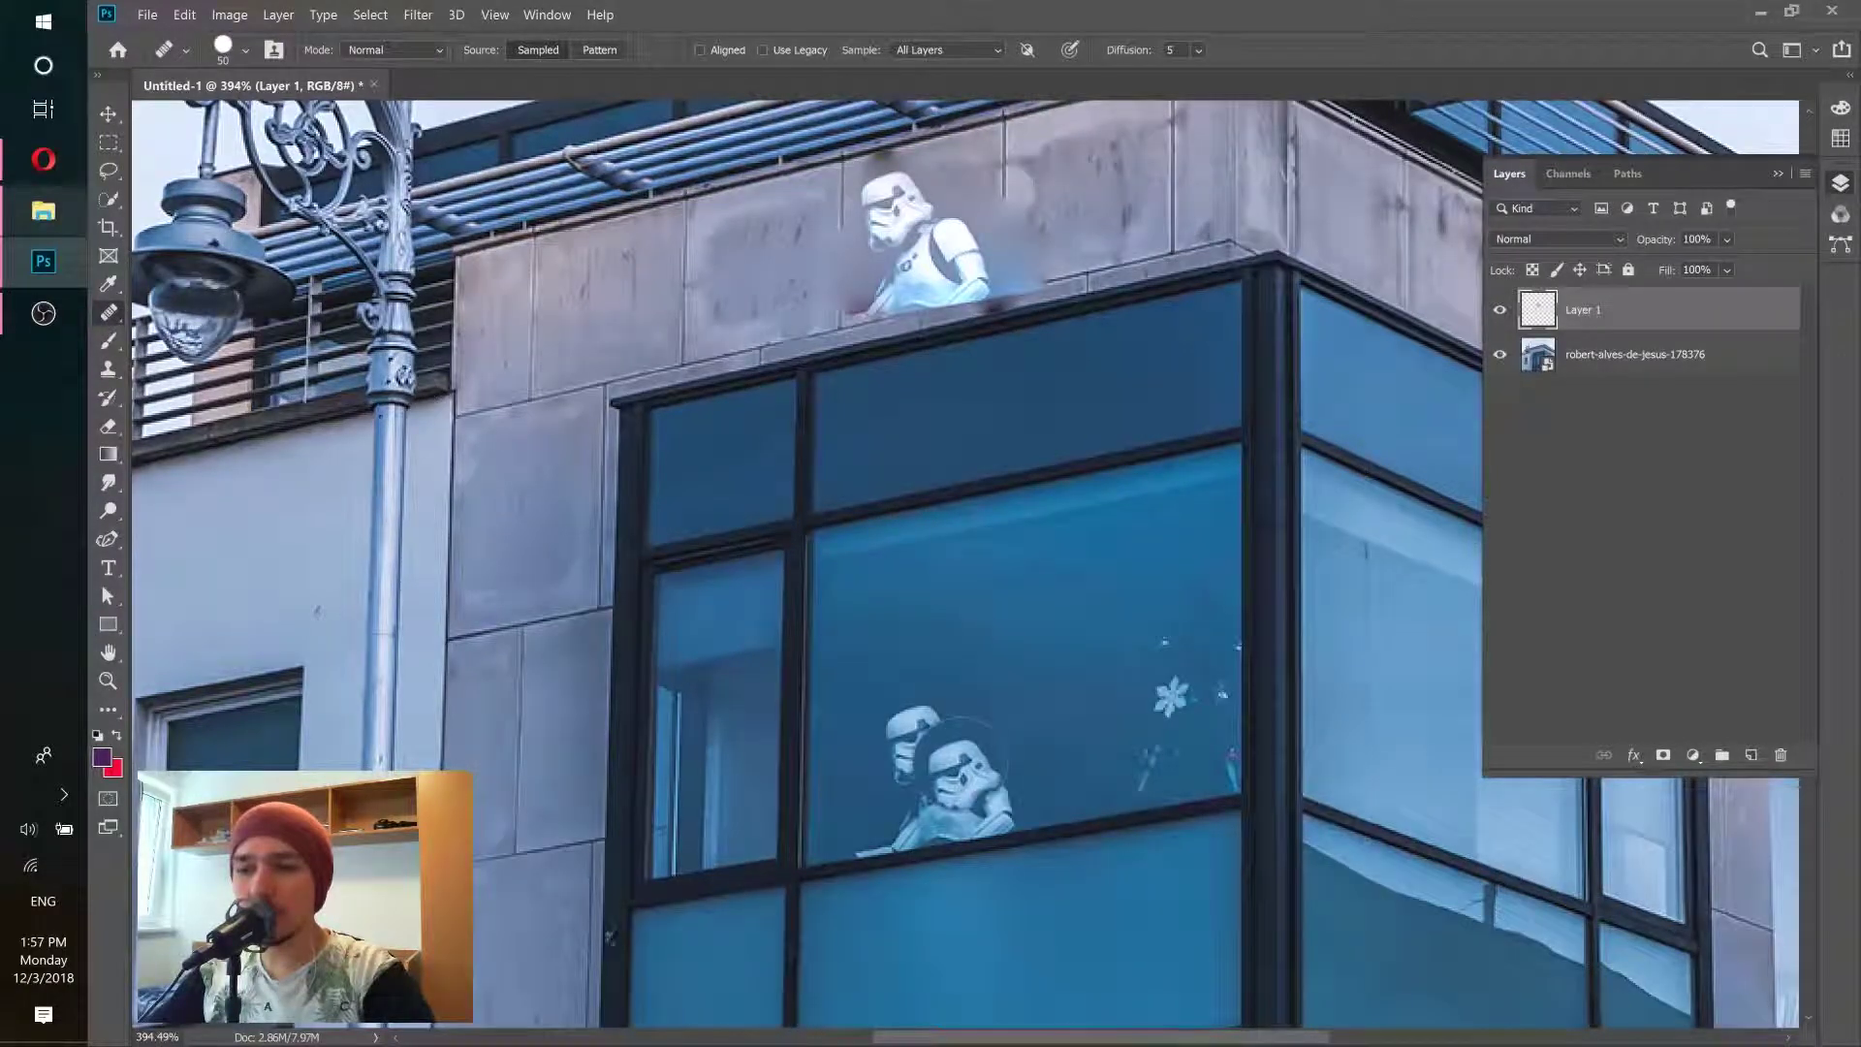
pyautogui.moveTo(959, 766)
pyautogui.mouseDown()
pyautogui.moveTo(950, 707)
pyautogui.moveTo(1003, 612)
pyautogui.mouseUp()
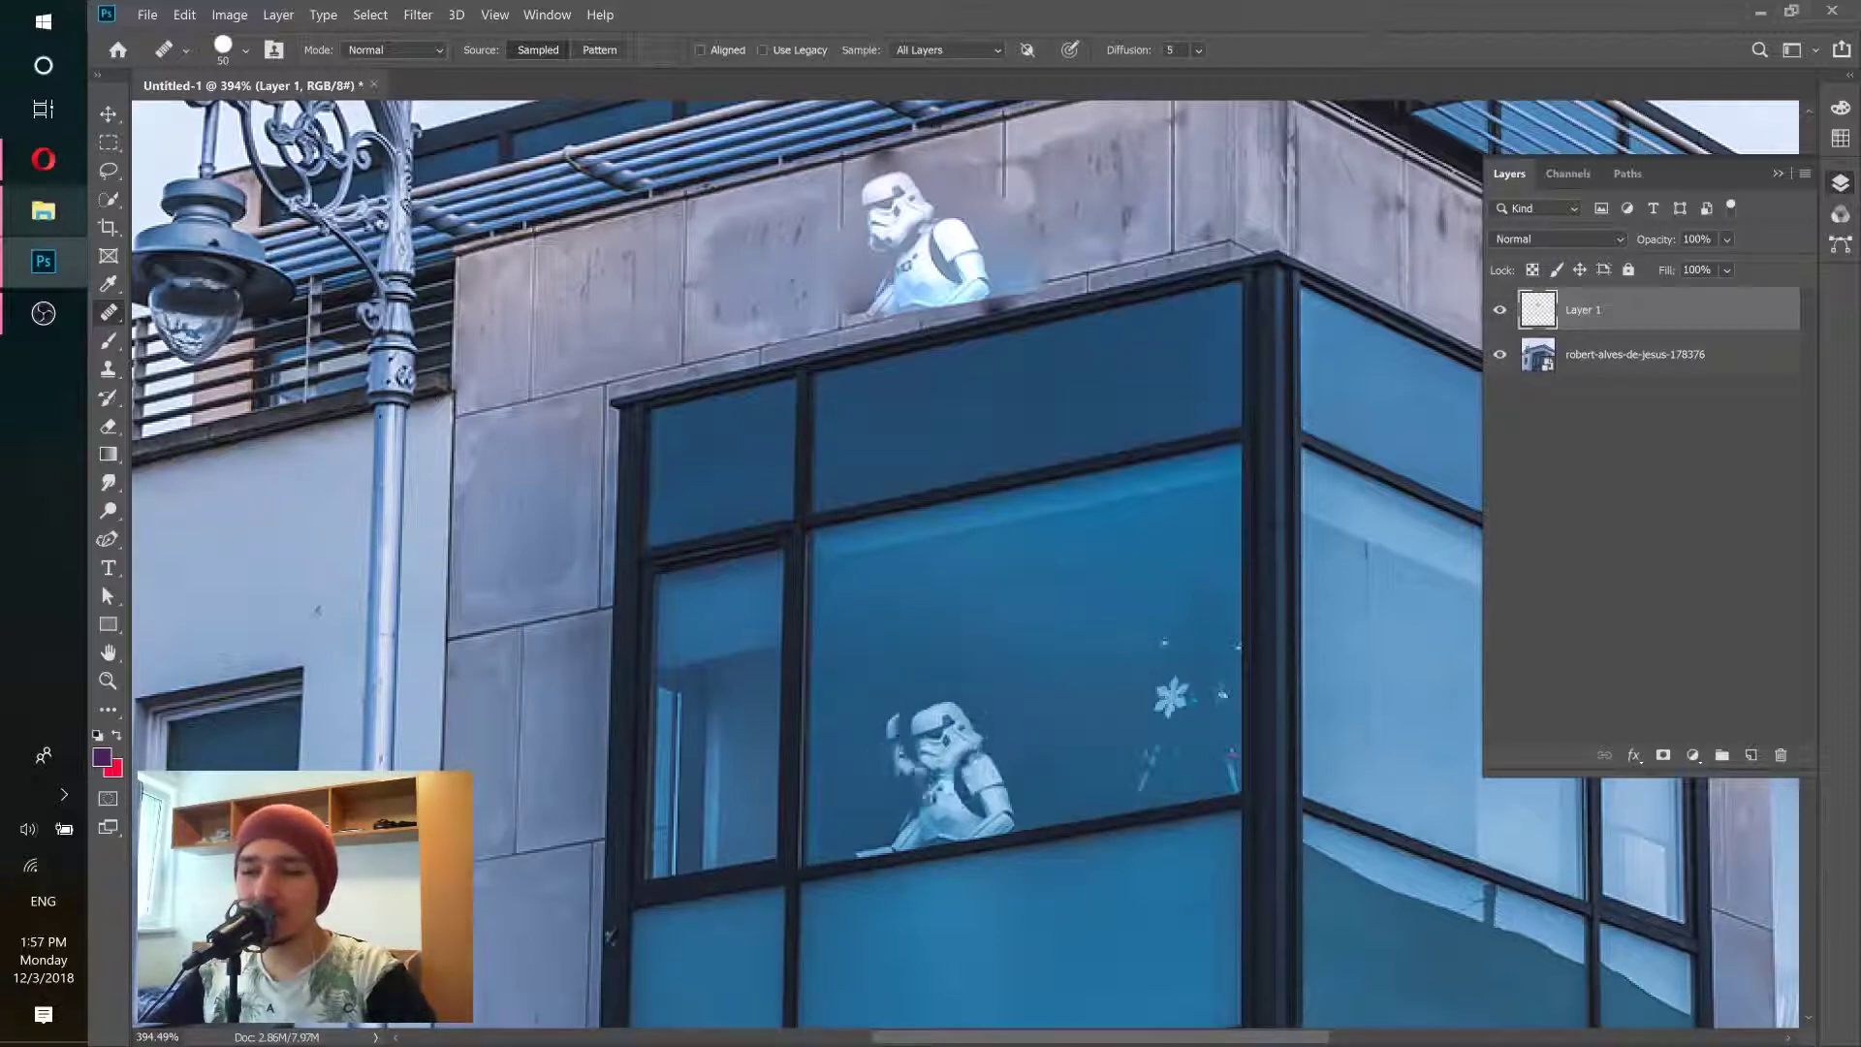
pyautogui.moveTo(956, 412)
pyautogui.mouseDown()
pyautogui.moveTo(939, 764)
pyautogui.moveTo(969, 599)
pyautogui.mouseUp()
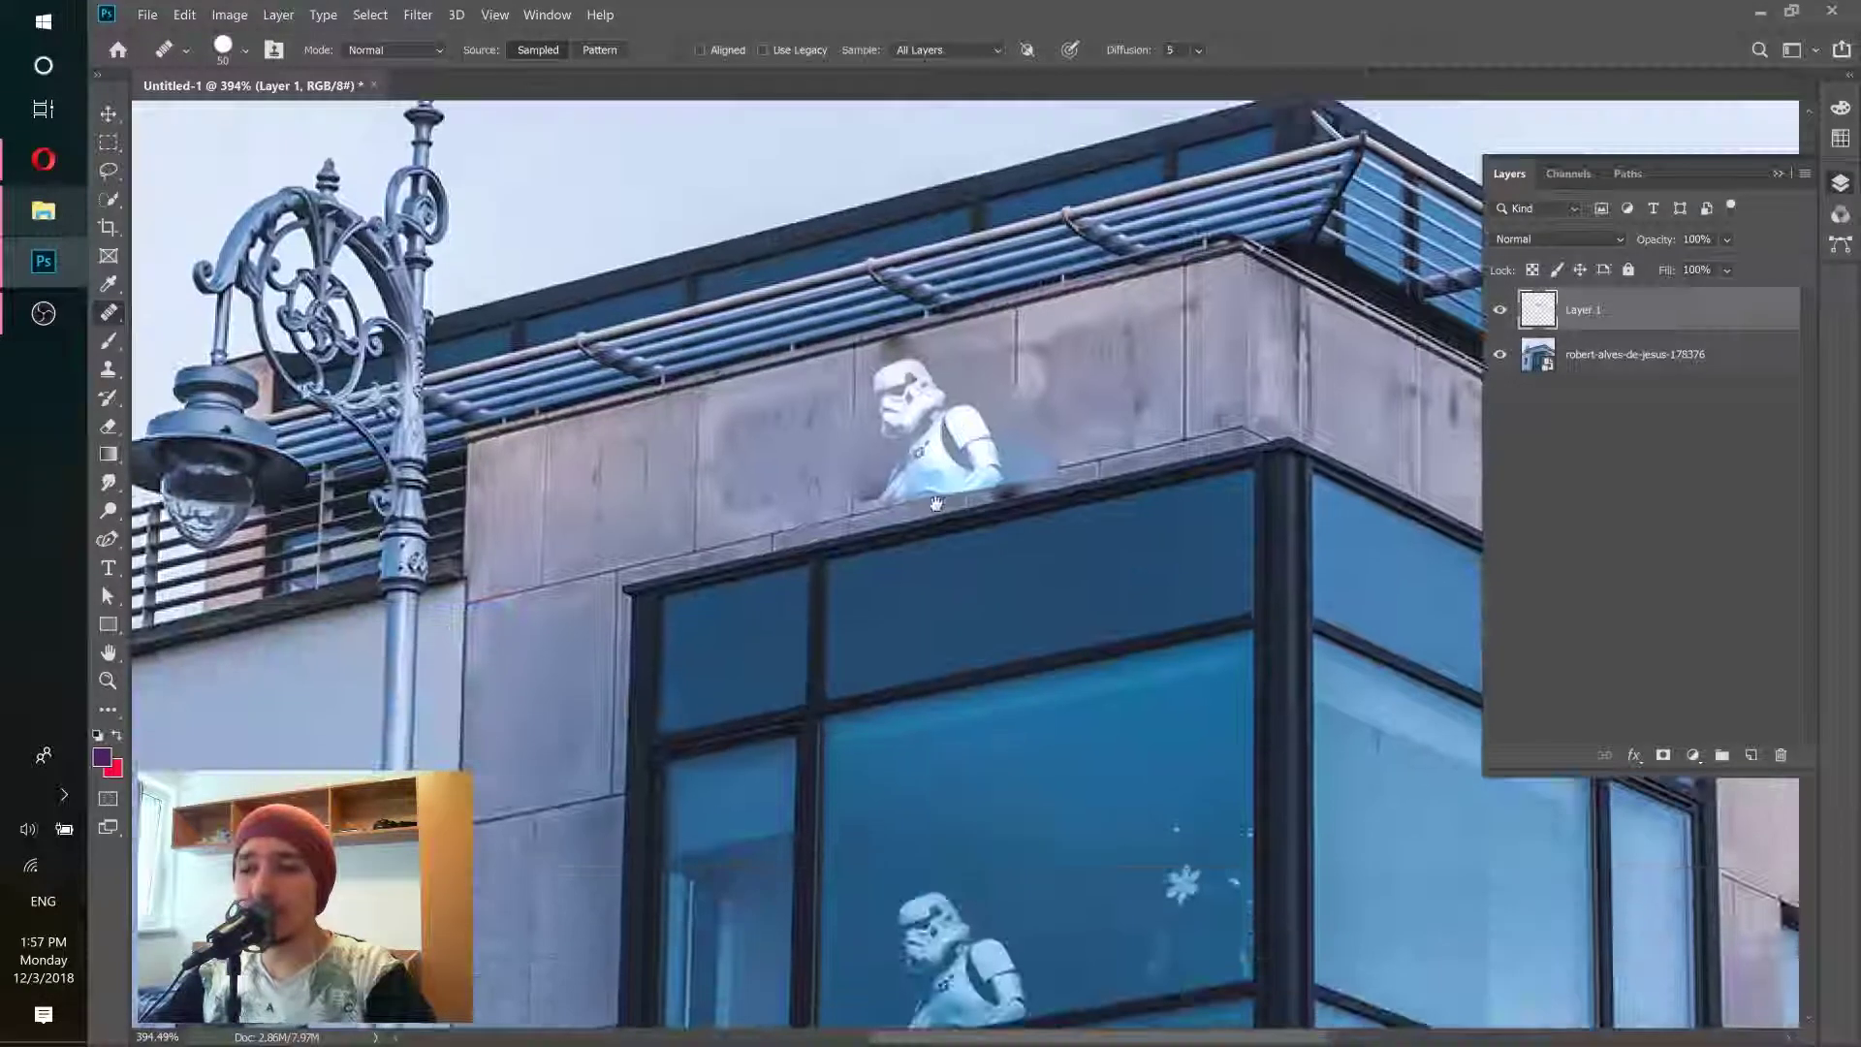
pyautogui.moveTo(916, 671); pyautogui.dragTo(907, 651)
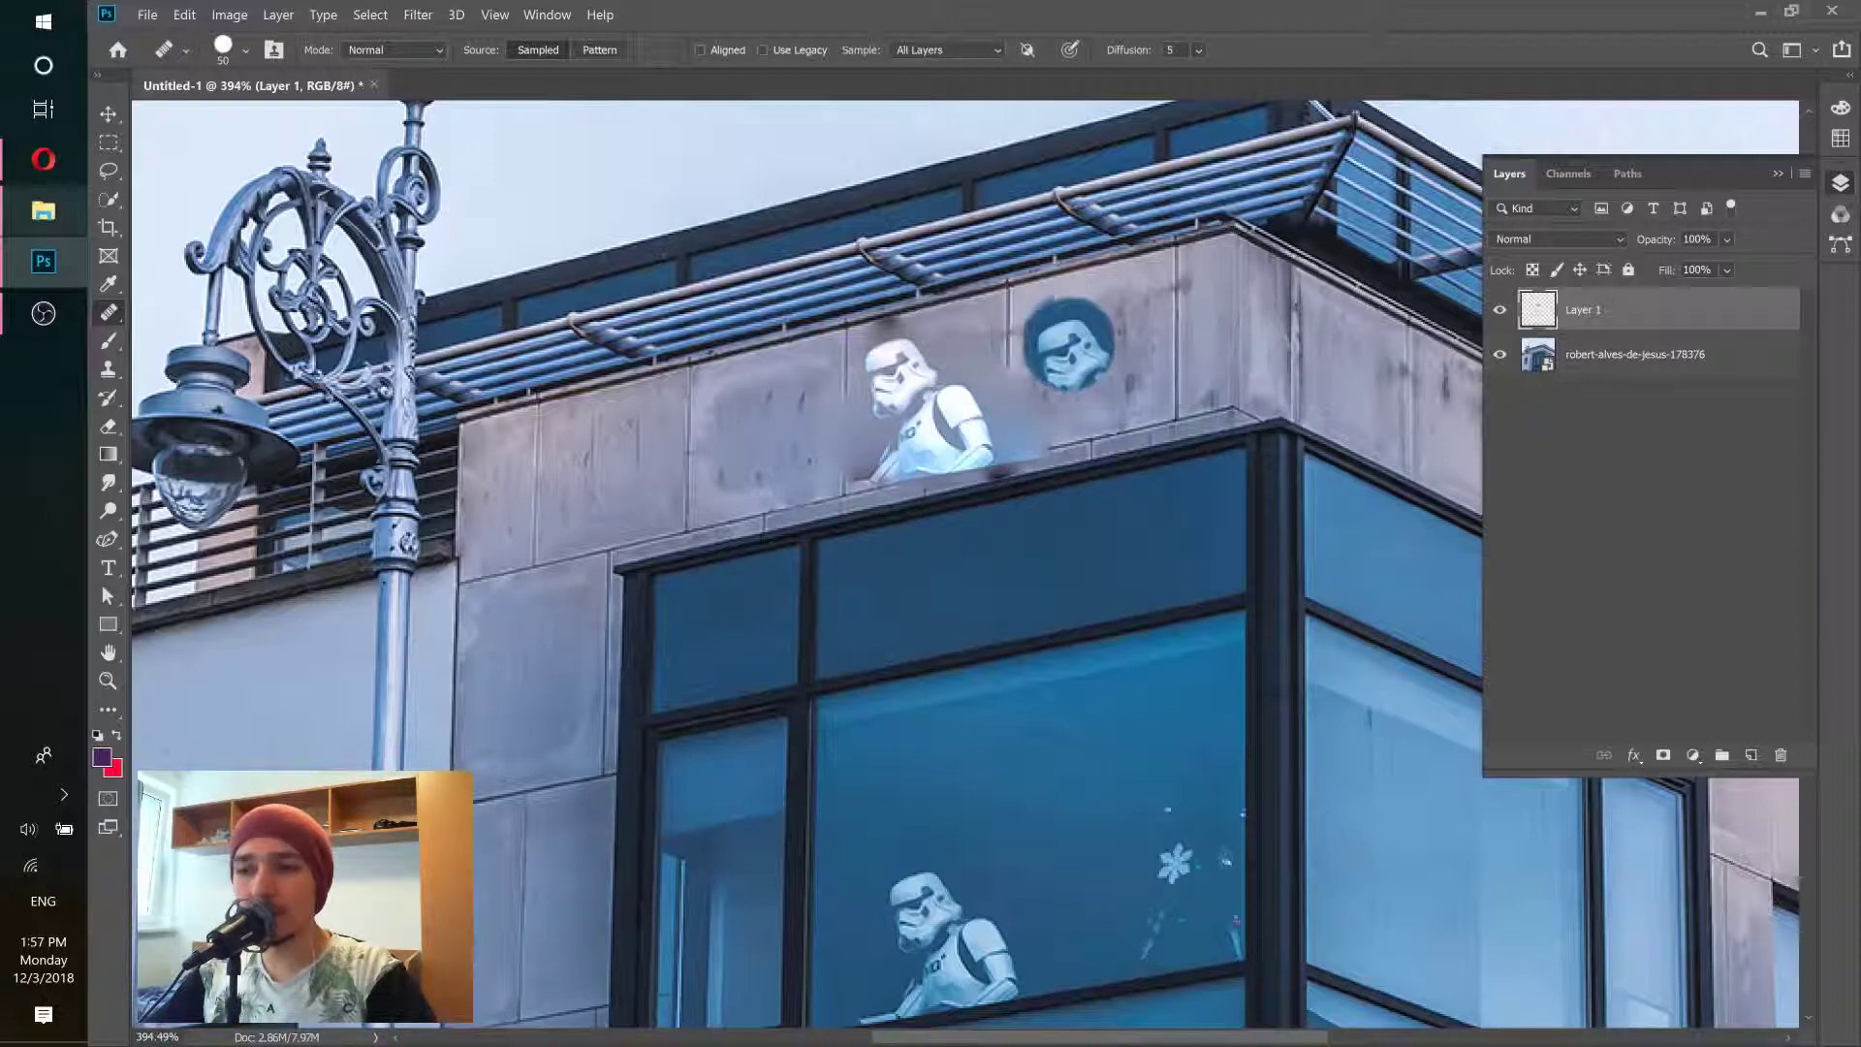
pyautogui.click(1500, 310)
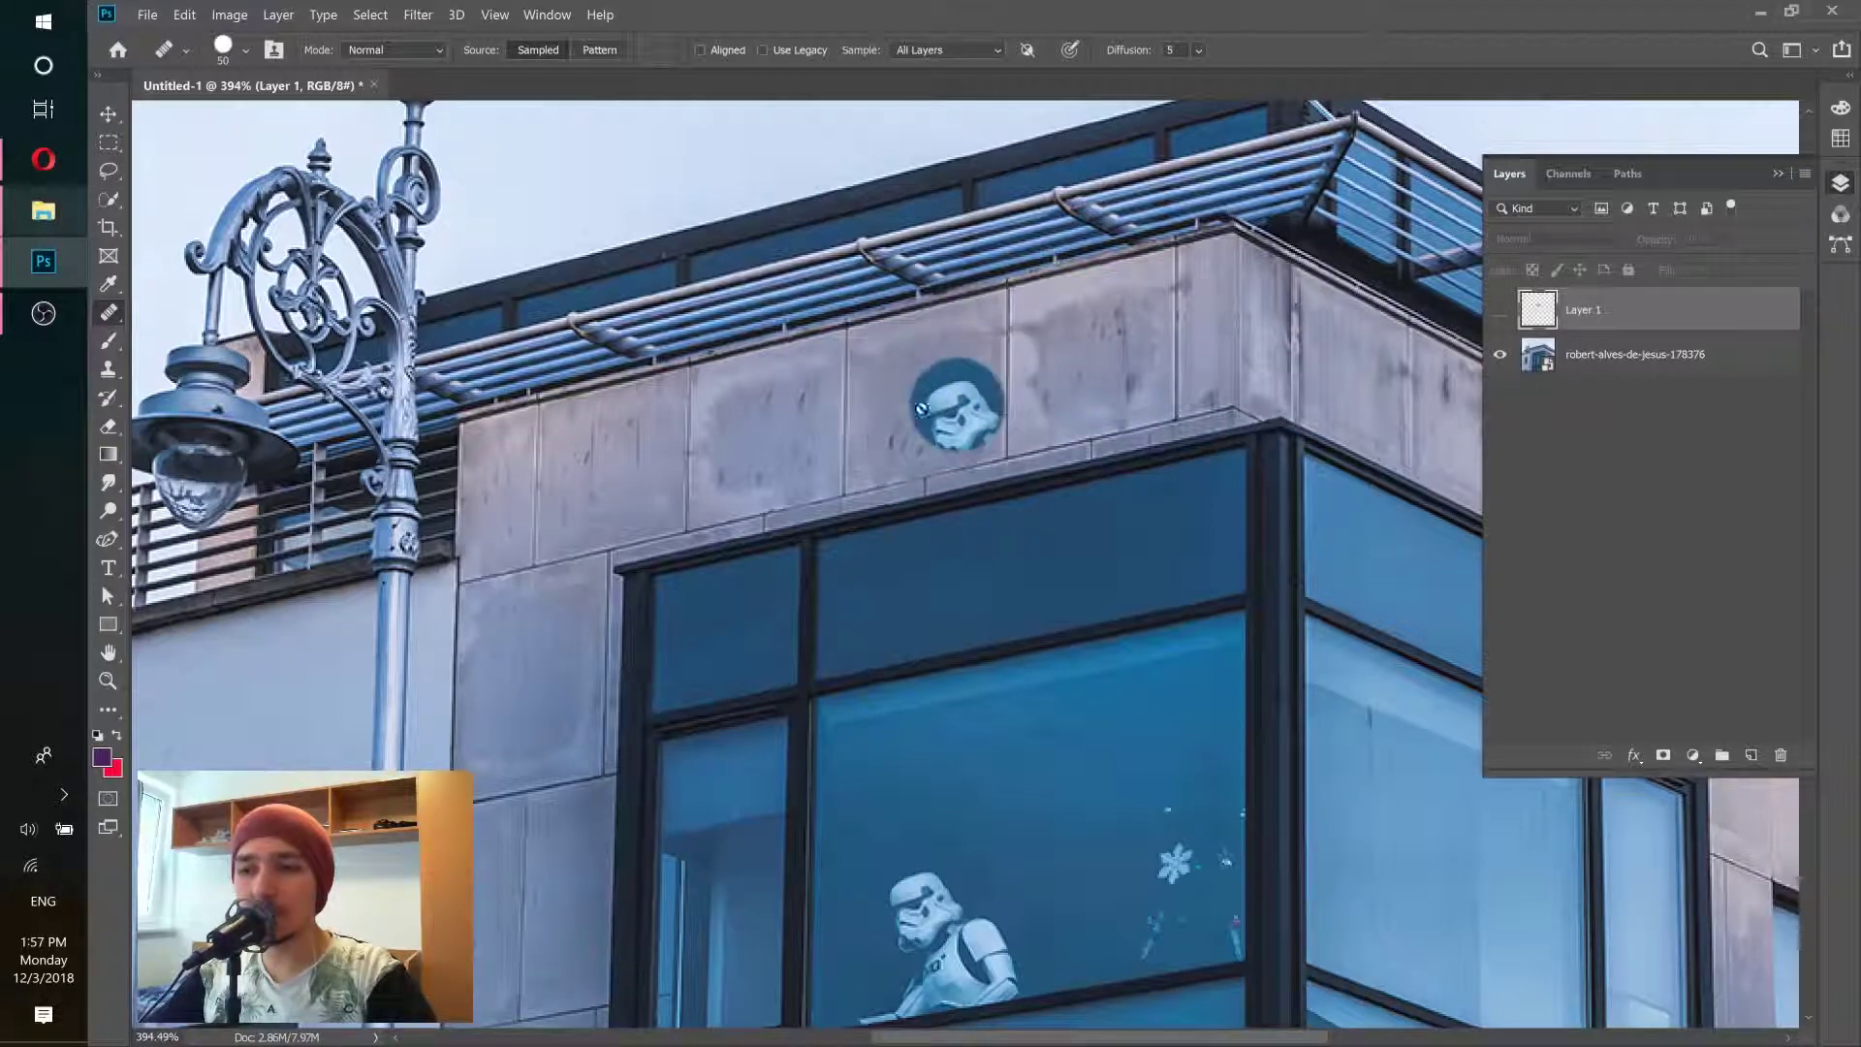
pyautogui.click(1499, 310)
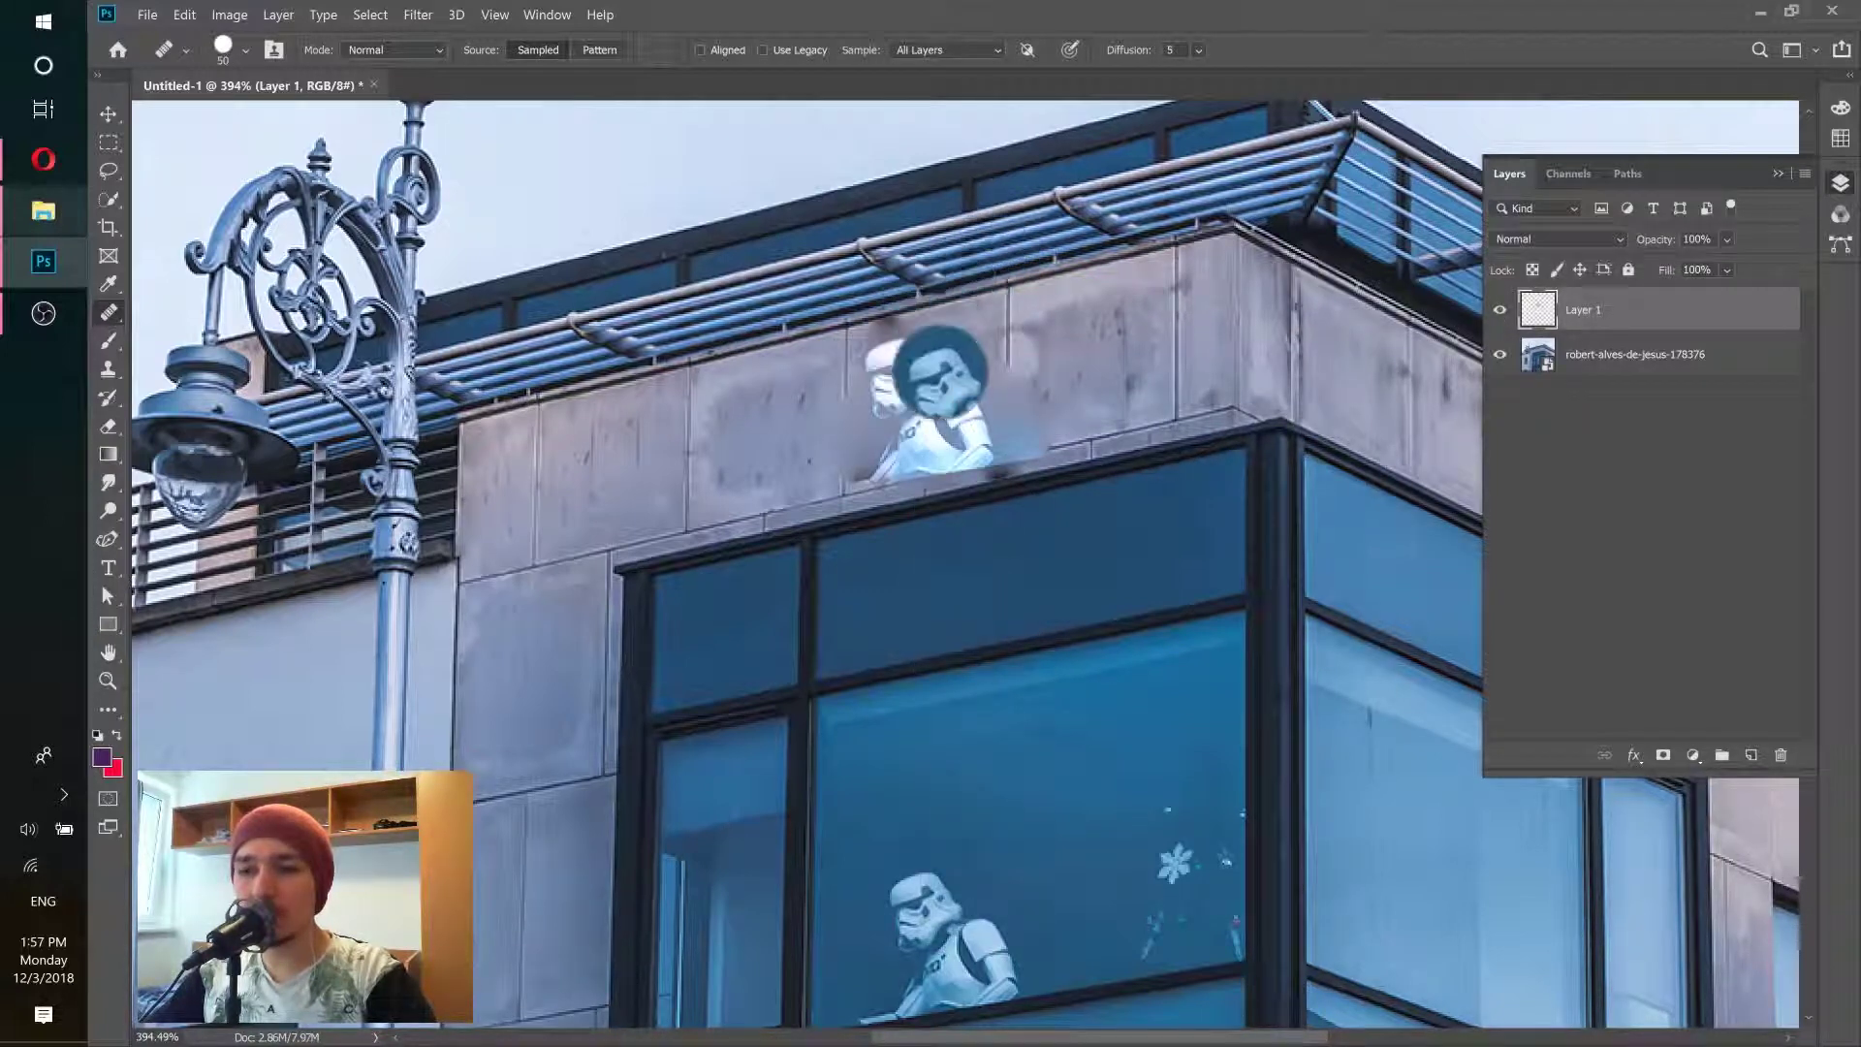
# Step: Paint two more stormtrooper copies, one on the pale wall beside the lamp post and one in the dark lower window around the corner
pyautogui.moveTo(1184, 618); pyautogui.dragTo(1079, 366)
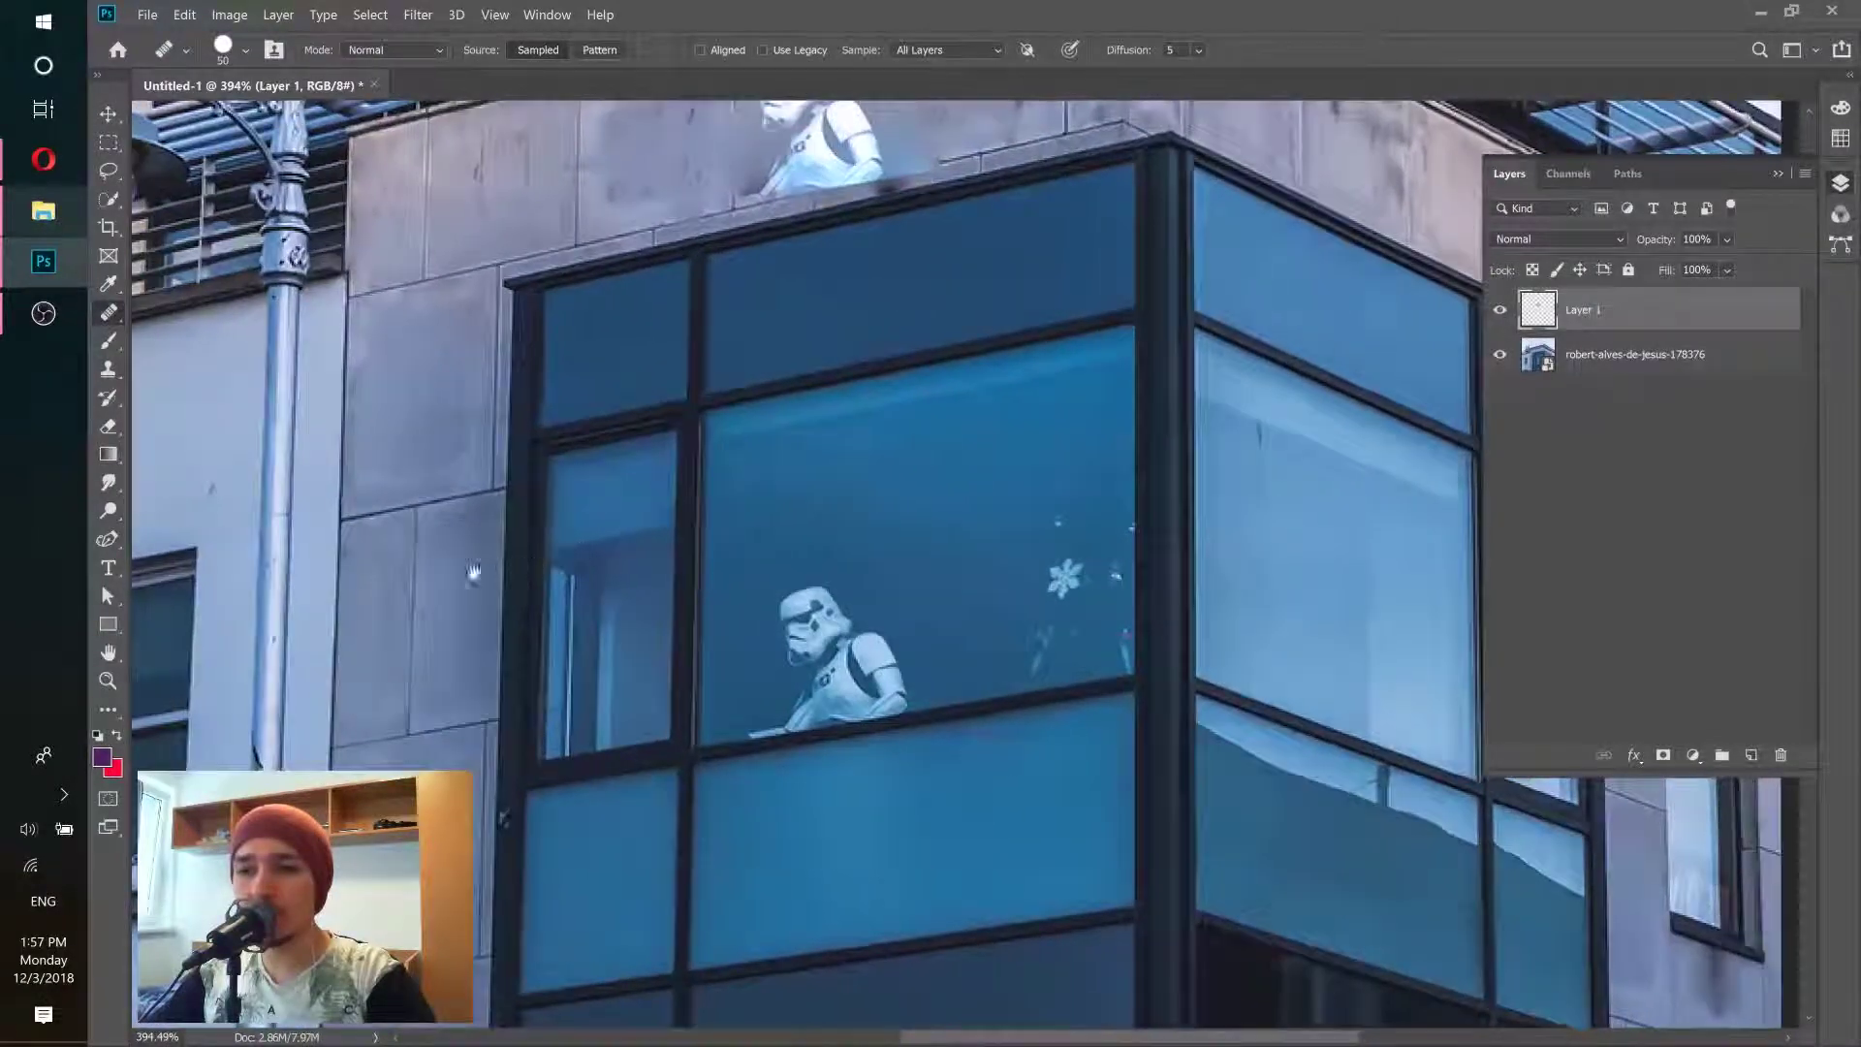
pyautogui.moveTo(478, 561); pyautogui.dragTo(1017, 511)
pyautogui.moveTo(726, 395)
pyautogui.mouseDown()
pyautogui.moveTo(683, 368)
pyautogui.moveTo(712, 416)
pyautogui.mouseUp()
pyautogui.moveTo(1044, 627); pyautogui.dragTo(607, 104)
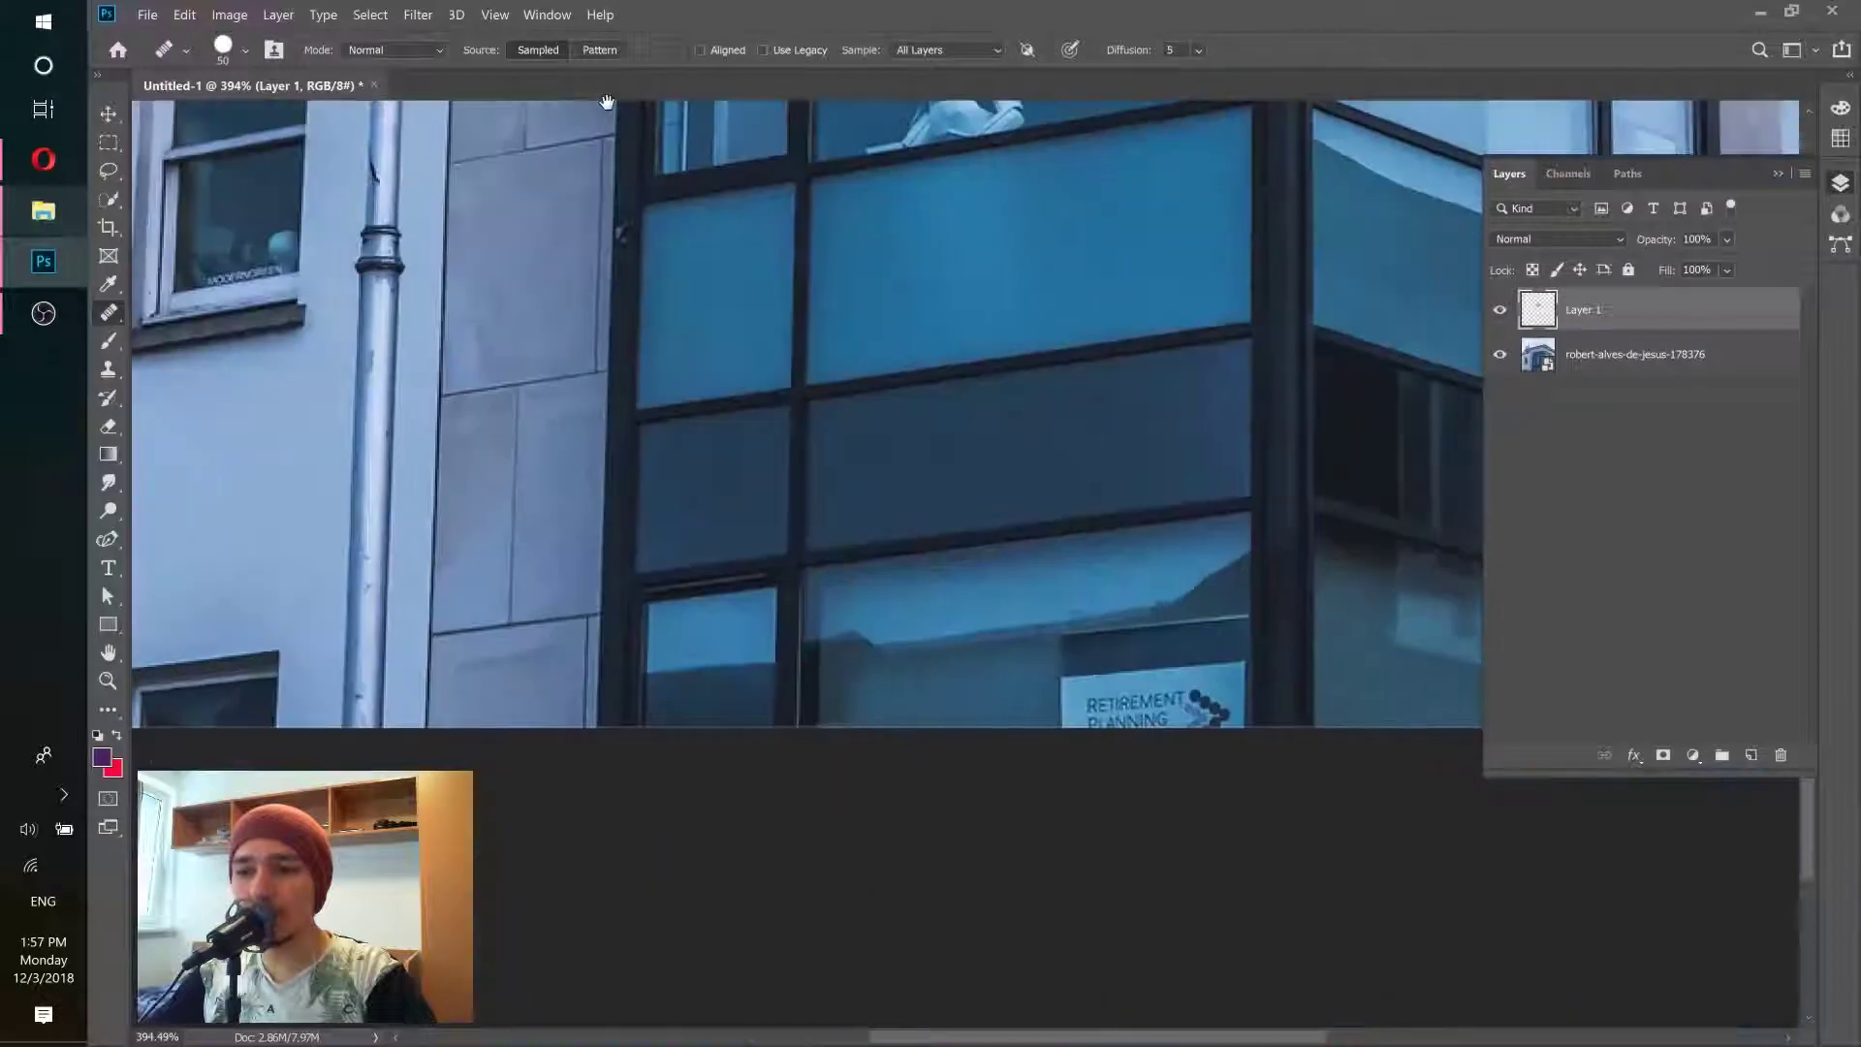
pyautogui.moveTo(1057, 426); pyautogui.dragTo(559, 619)
pyautogui.moveTo(986, 496)
pyautogui.mouseDown()
pyautogui.moveTo(967, 810)
pyautogui.moveTo(1030, 512)
pyautogui.mouseUp()
pyautogui.moveTo(1039, 659)
pyautogui.mouseDown()
pyautogui.moveTo(1048, 708)
pyautogui.moveTo(1085, 726)
pyautogui.mouseUp()
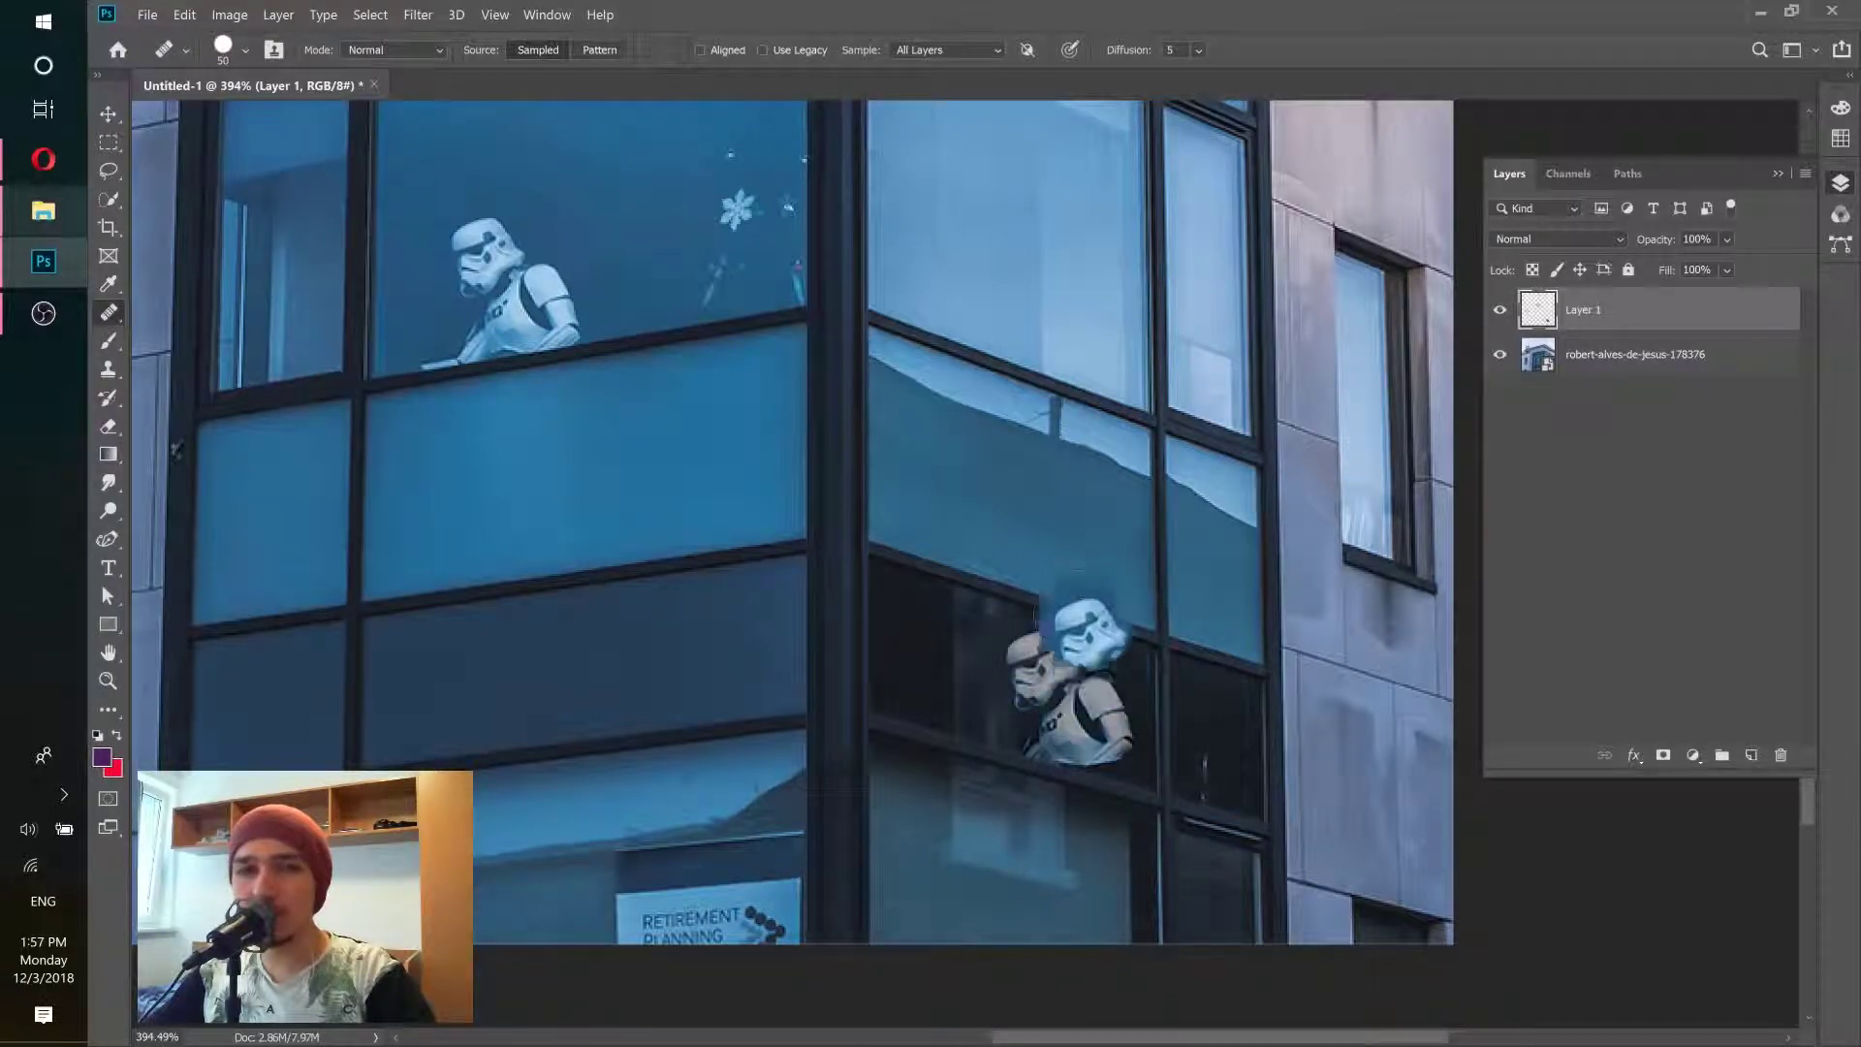
# Step: Sample the upper corner of the narrow window at the building's far right side and paint a second window below it
pyautogui.keyDown('ctrl'); pyautogui.moveTo(1003, 504); pyautogui.dragTo(969, 504); pyautogui.keyUp('ctrl')
pyautogui.moveTo(1219, 528)
pyautogui.mouseDown()
pyautogui.moveTo(887, 625)
pyautogui.moveTo(925, 597)
pyautogui.mouseUp()
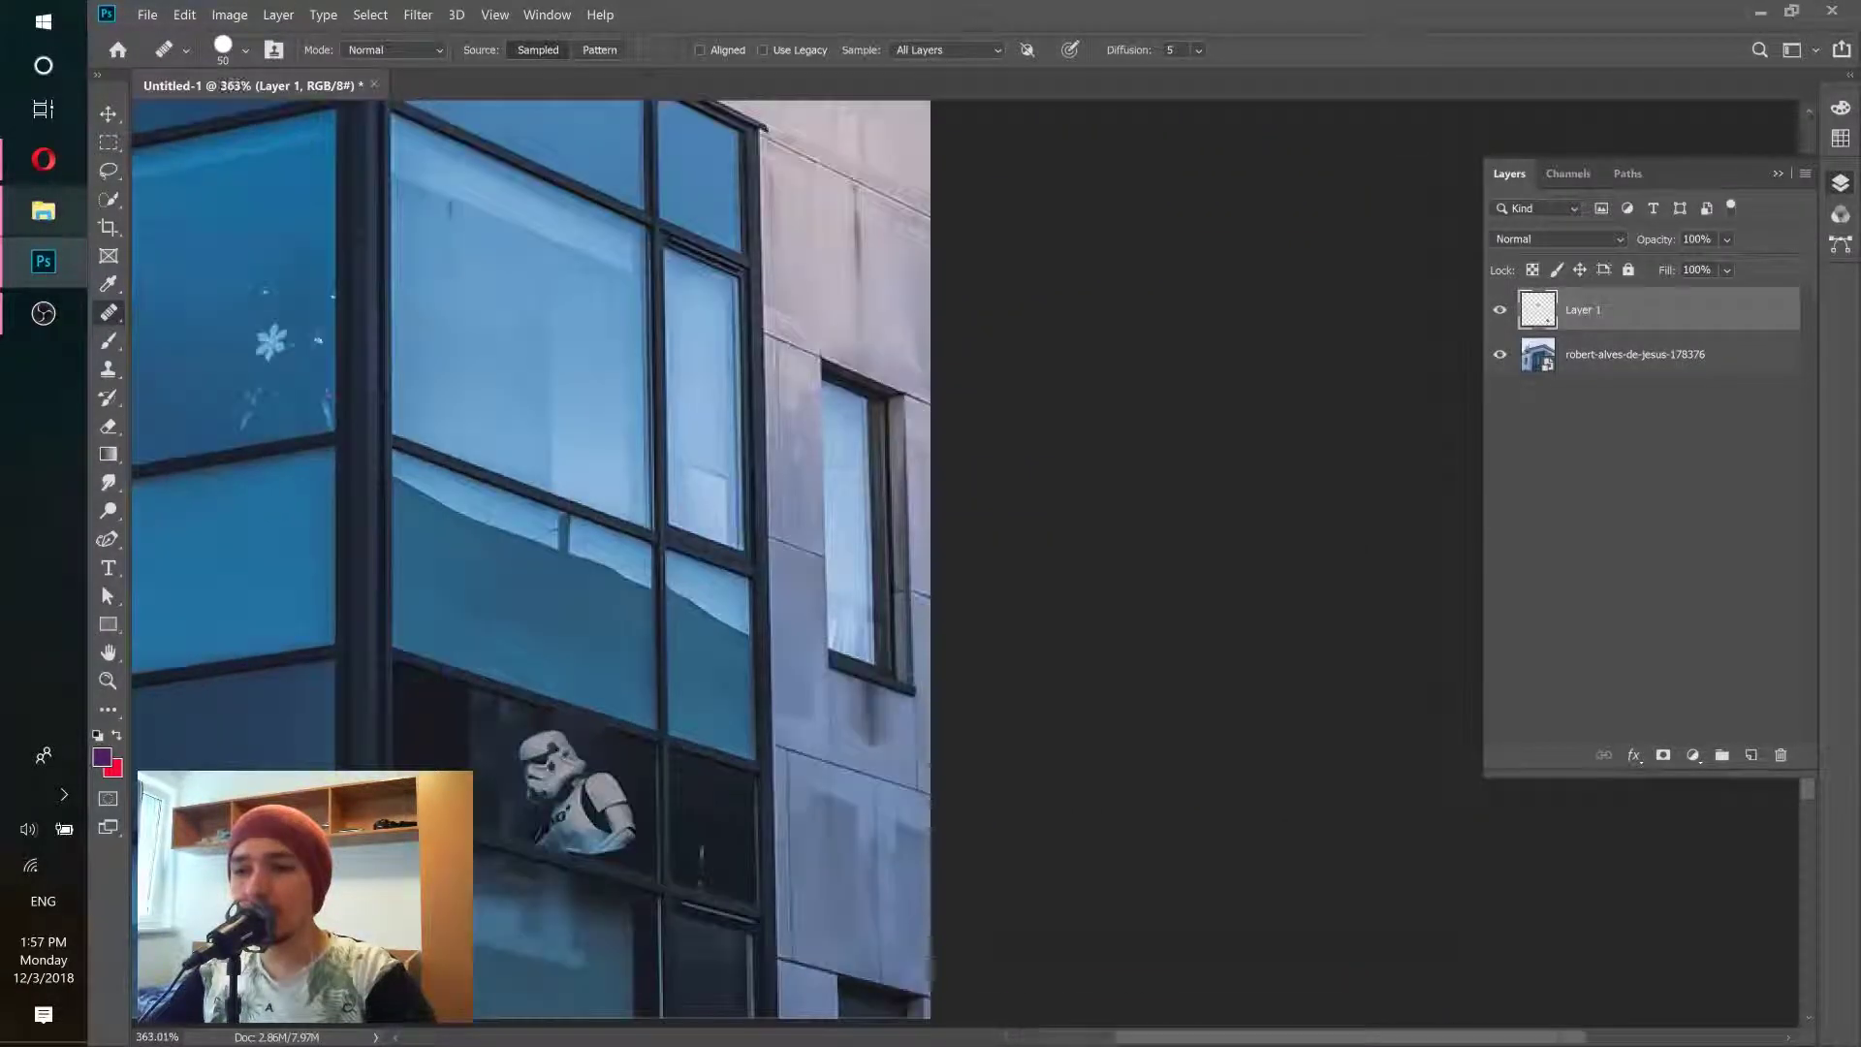
pyautogui.keyDown('alt'); pyautogui.click(828, 371); pyautogui.keyUp('alt')
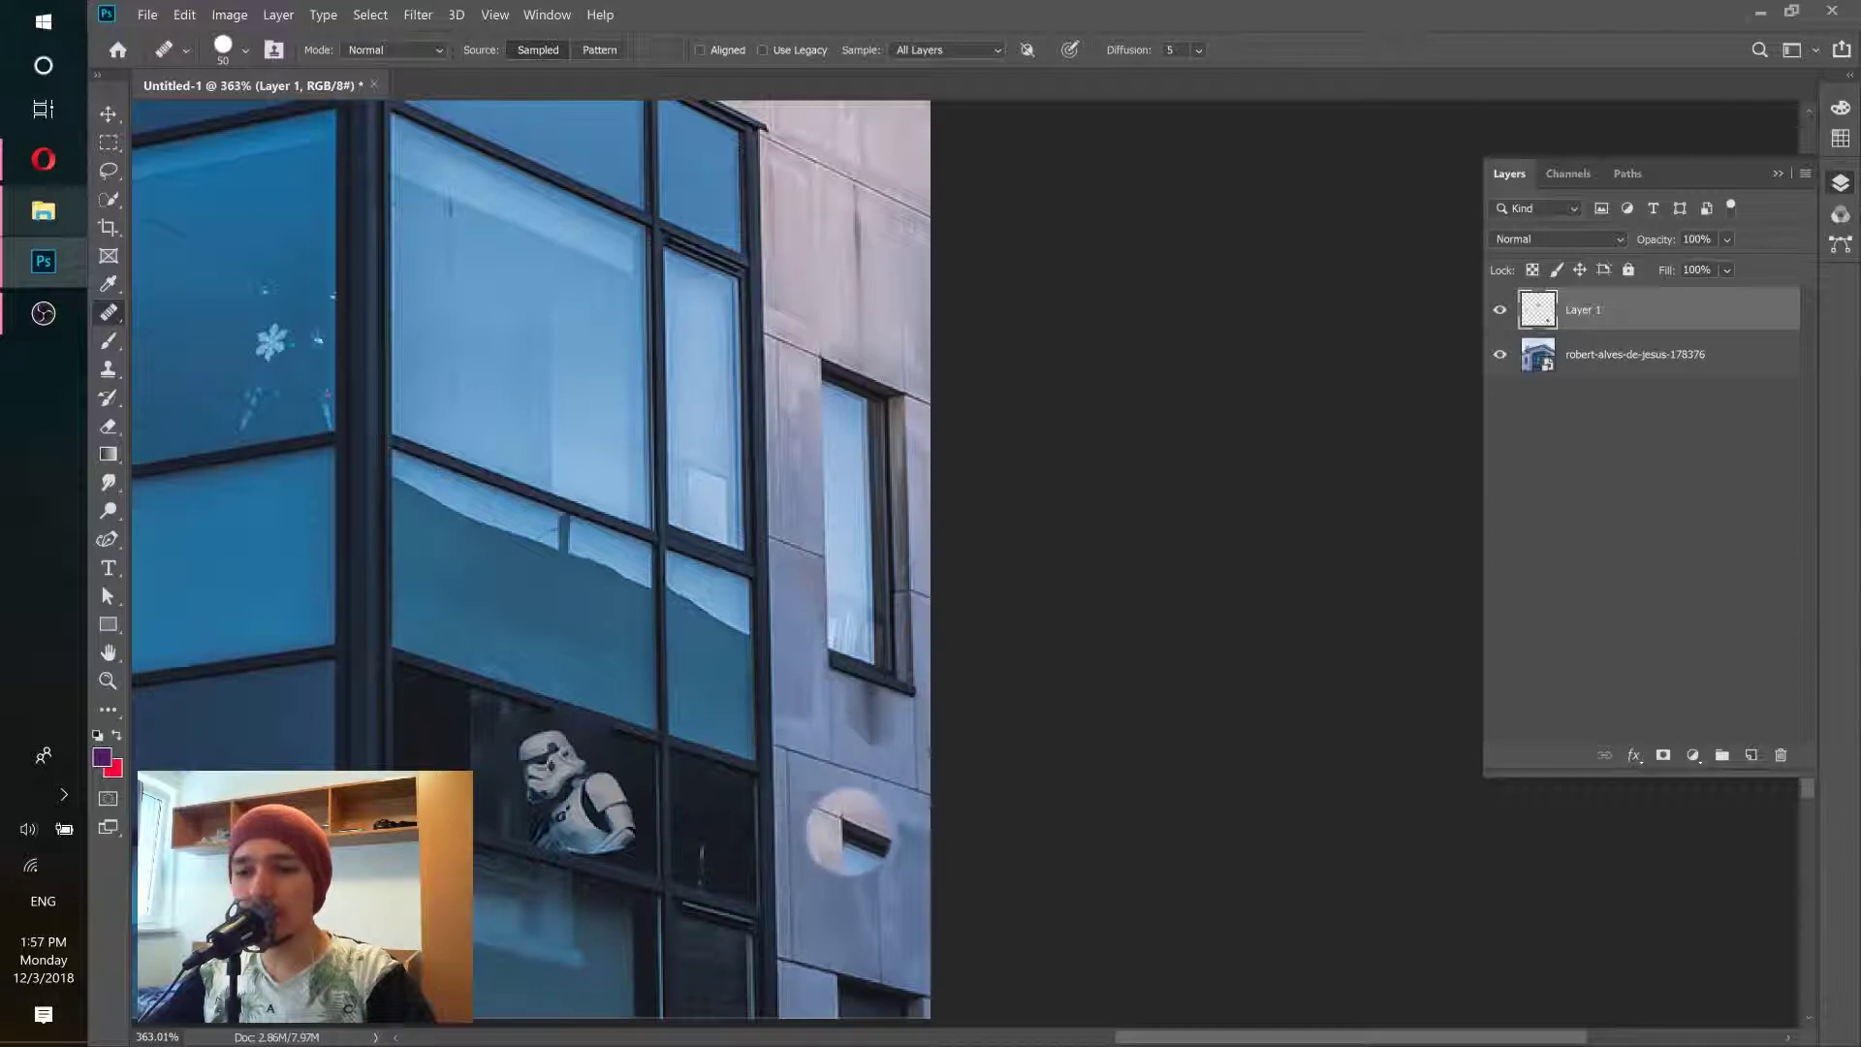
pyautogui.scroll(-1, 831, 814)
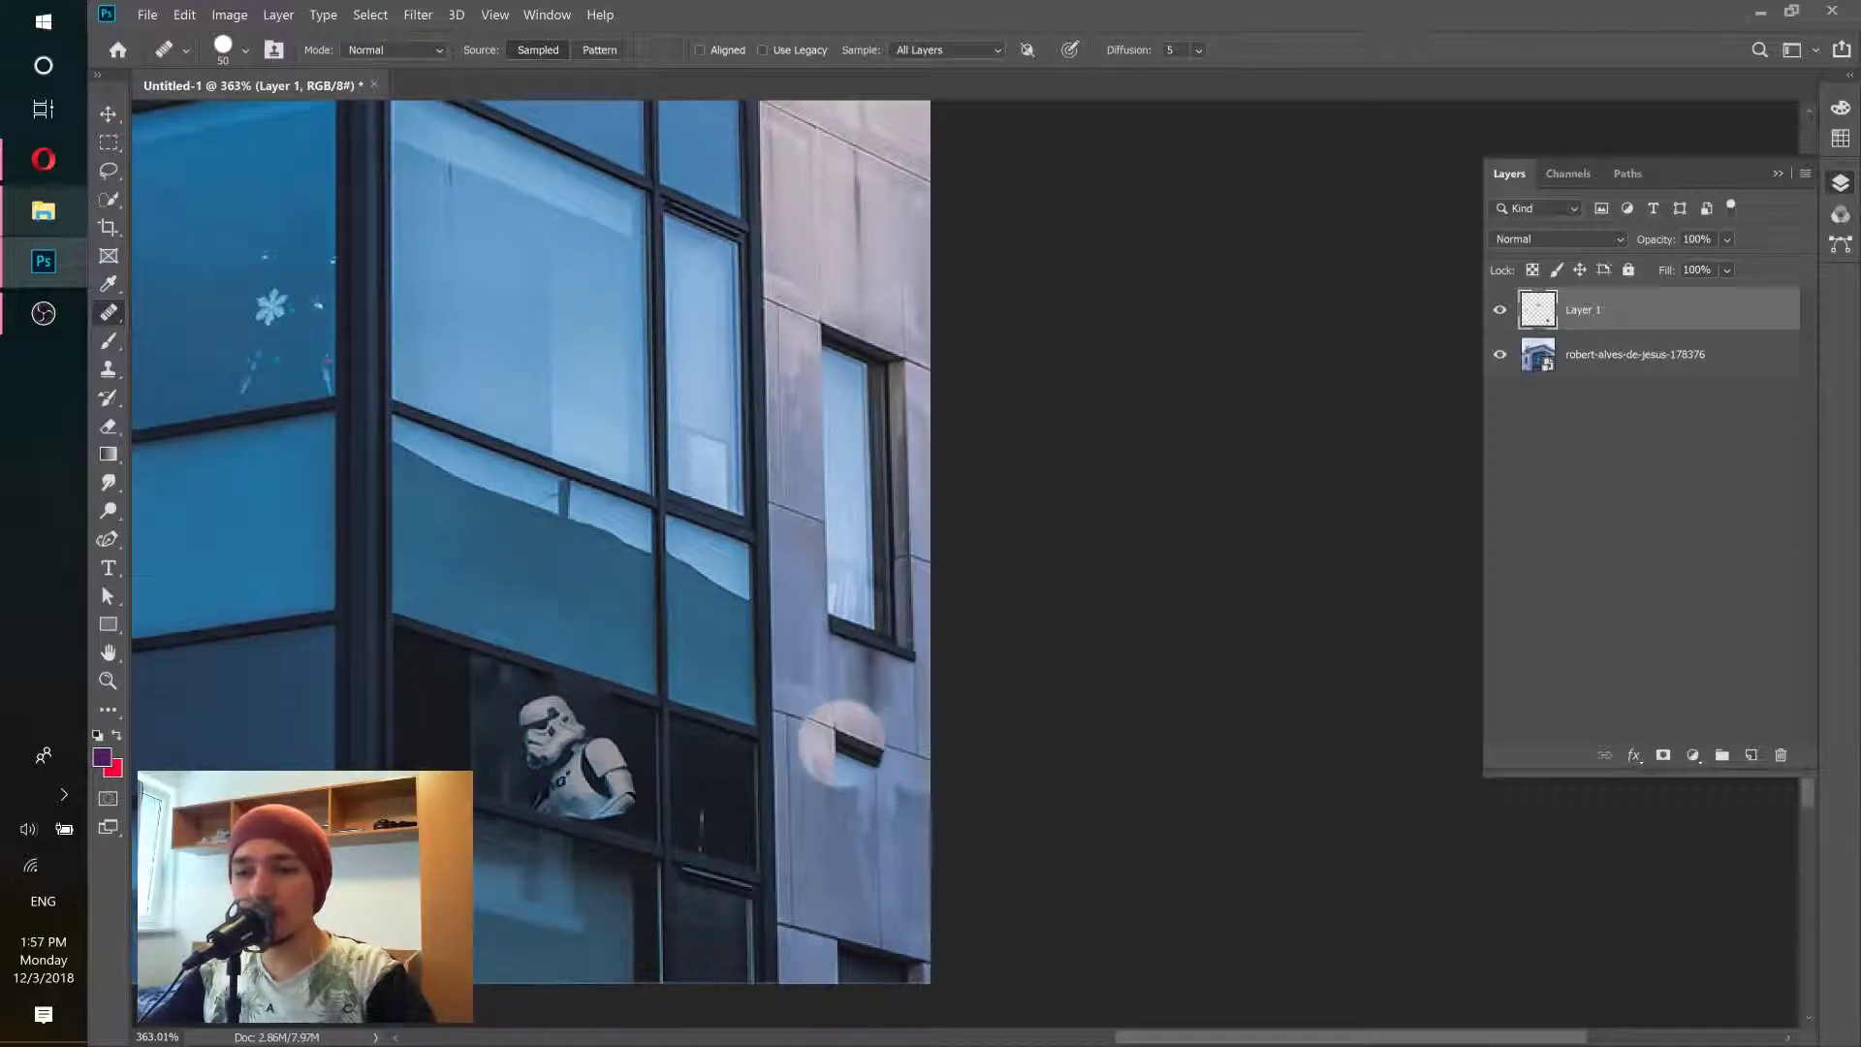
pyautogui.click(837, 740)
pyautogui.moveTo(838, 746)
pyautogui.mouseDown()
pyautogui.moveTo(856, 896)
pyautogui.moveTo(877, 897)
pyautogui.moveTo(887, 940)
pyautogui.moveTo(921, 872)
pyautogui.moveTo(906, 773)
pyautogui.moveTo(853, 989)
pyautogui.moveTo(843, 950)
pyautogui.moveTo(901, 809)
pyautogui.mouseUp()
pyautogui.scroll(-5, 948, 719)
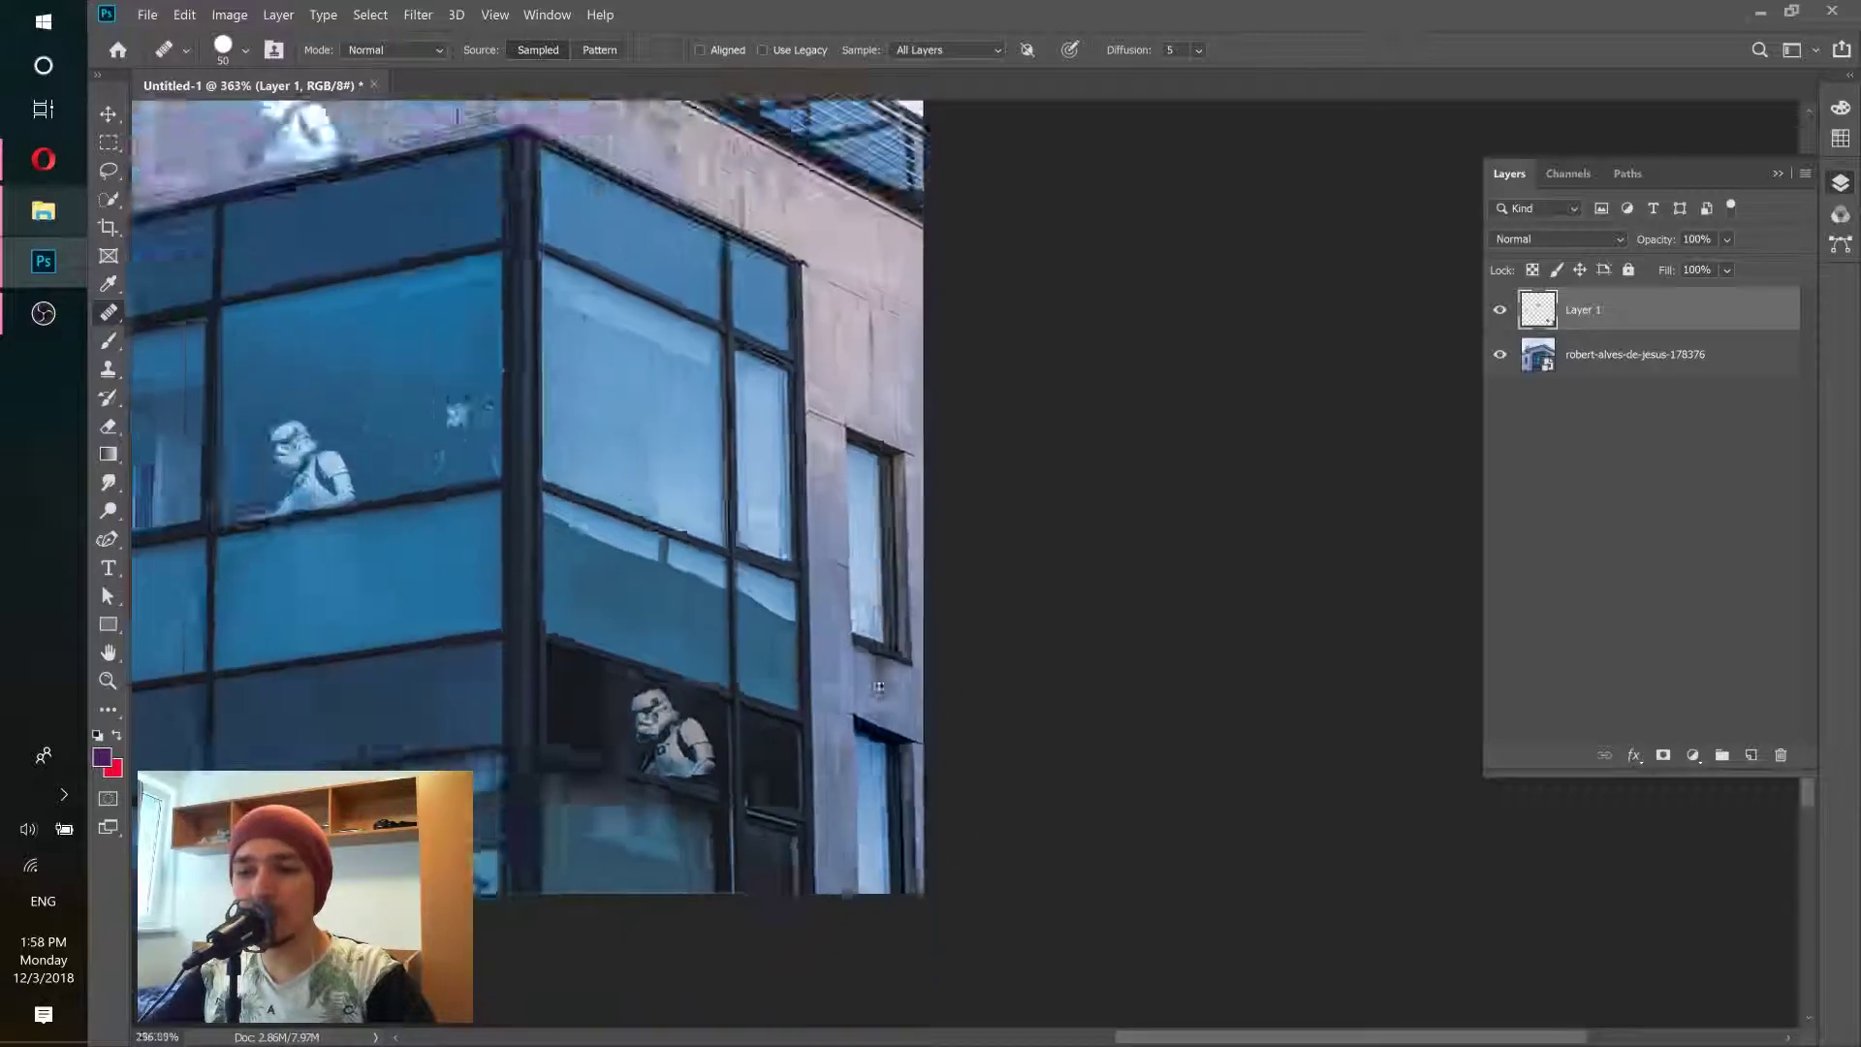
pyautogui.scroll(2, 1217, 771)
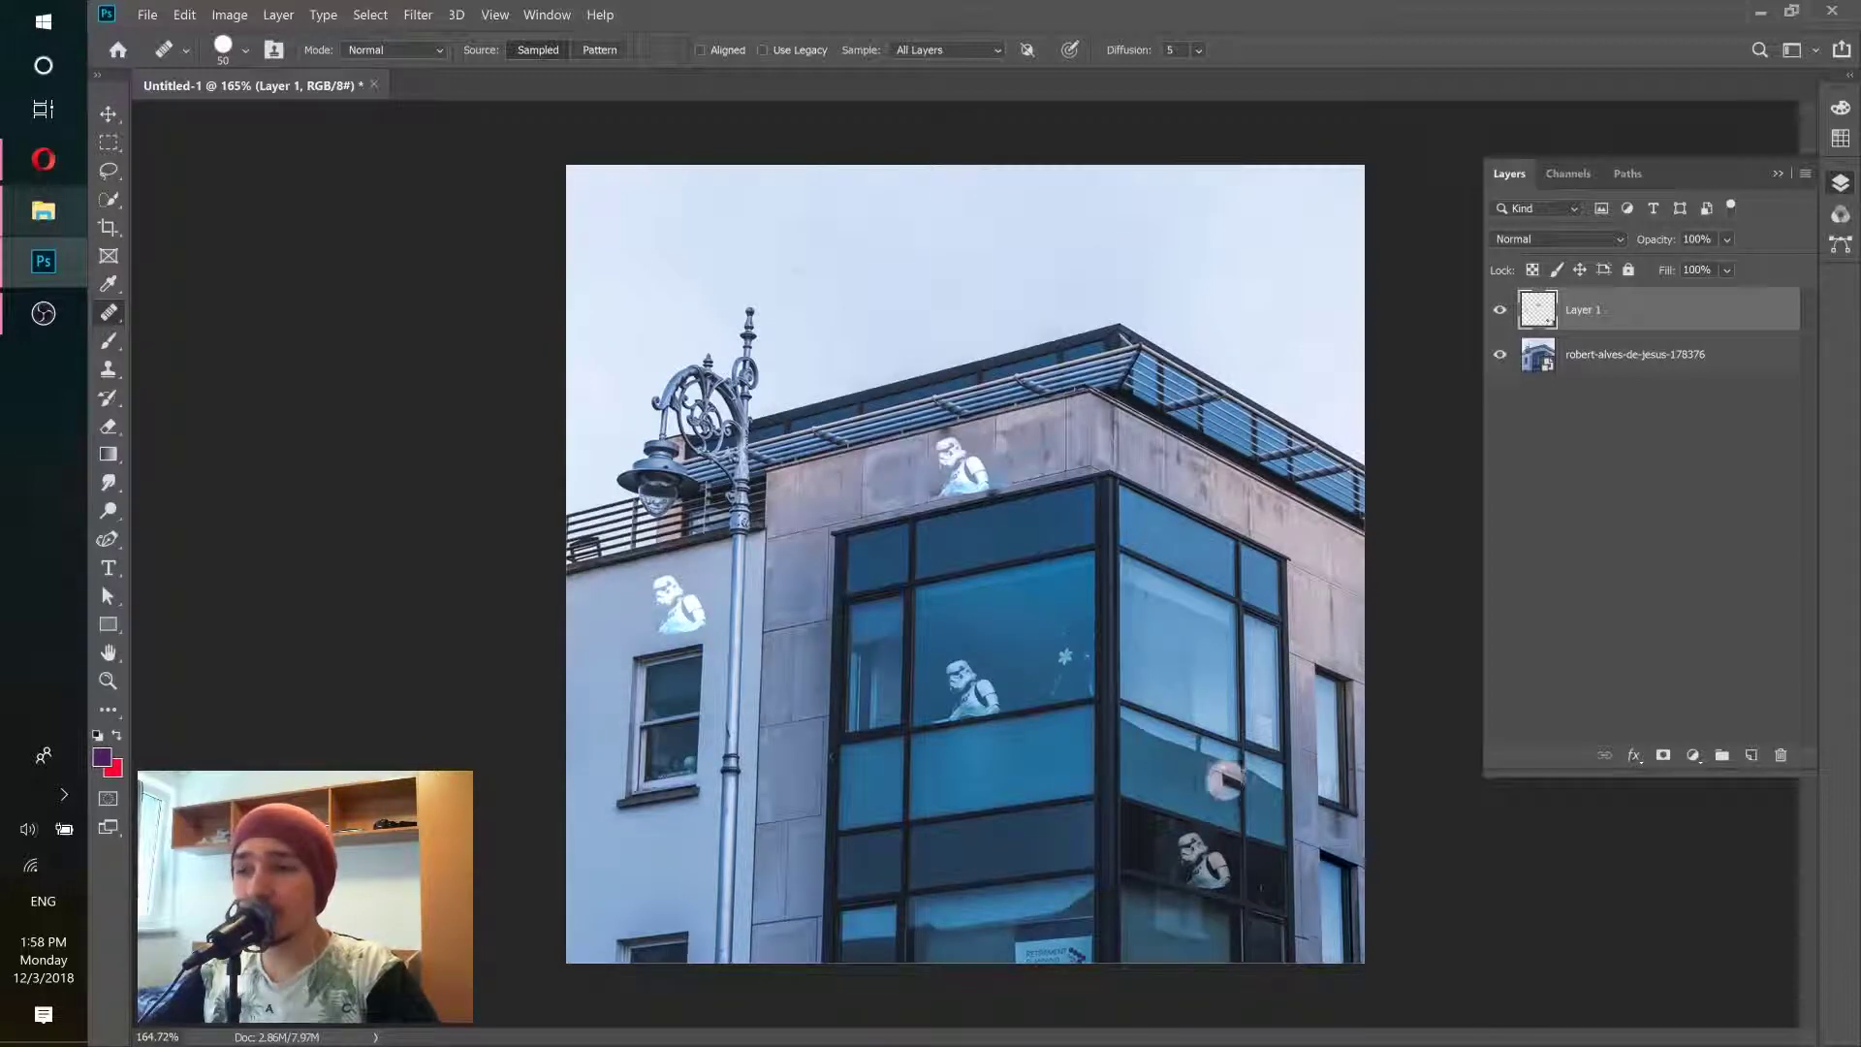
pyautogui.moveTo(1664, 319); pyautogui.dragTo(1779, 760)
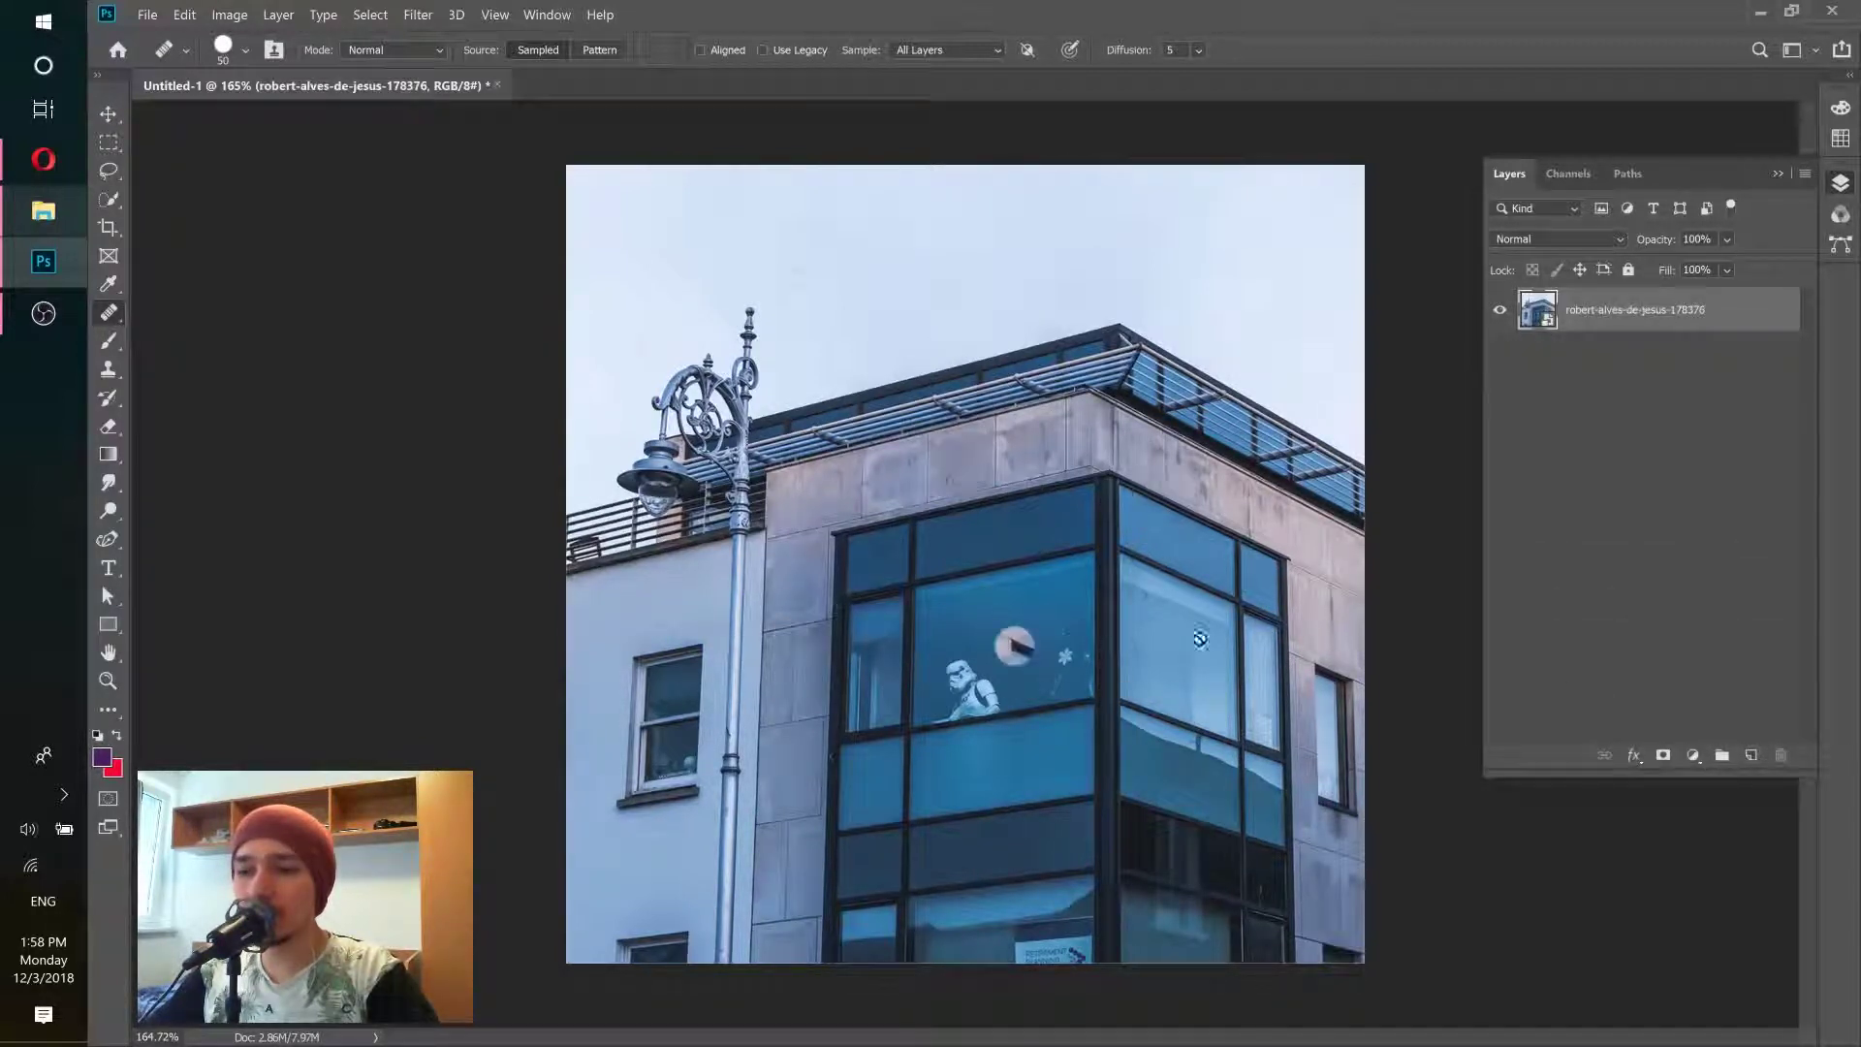
pyautogui.click(1751, 756)
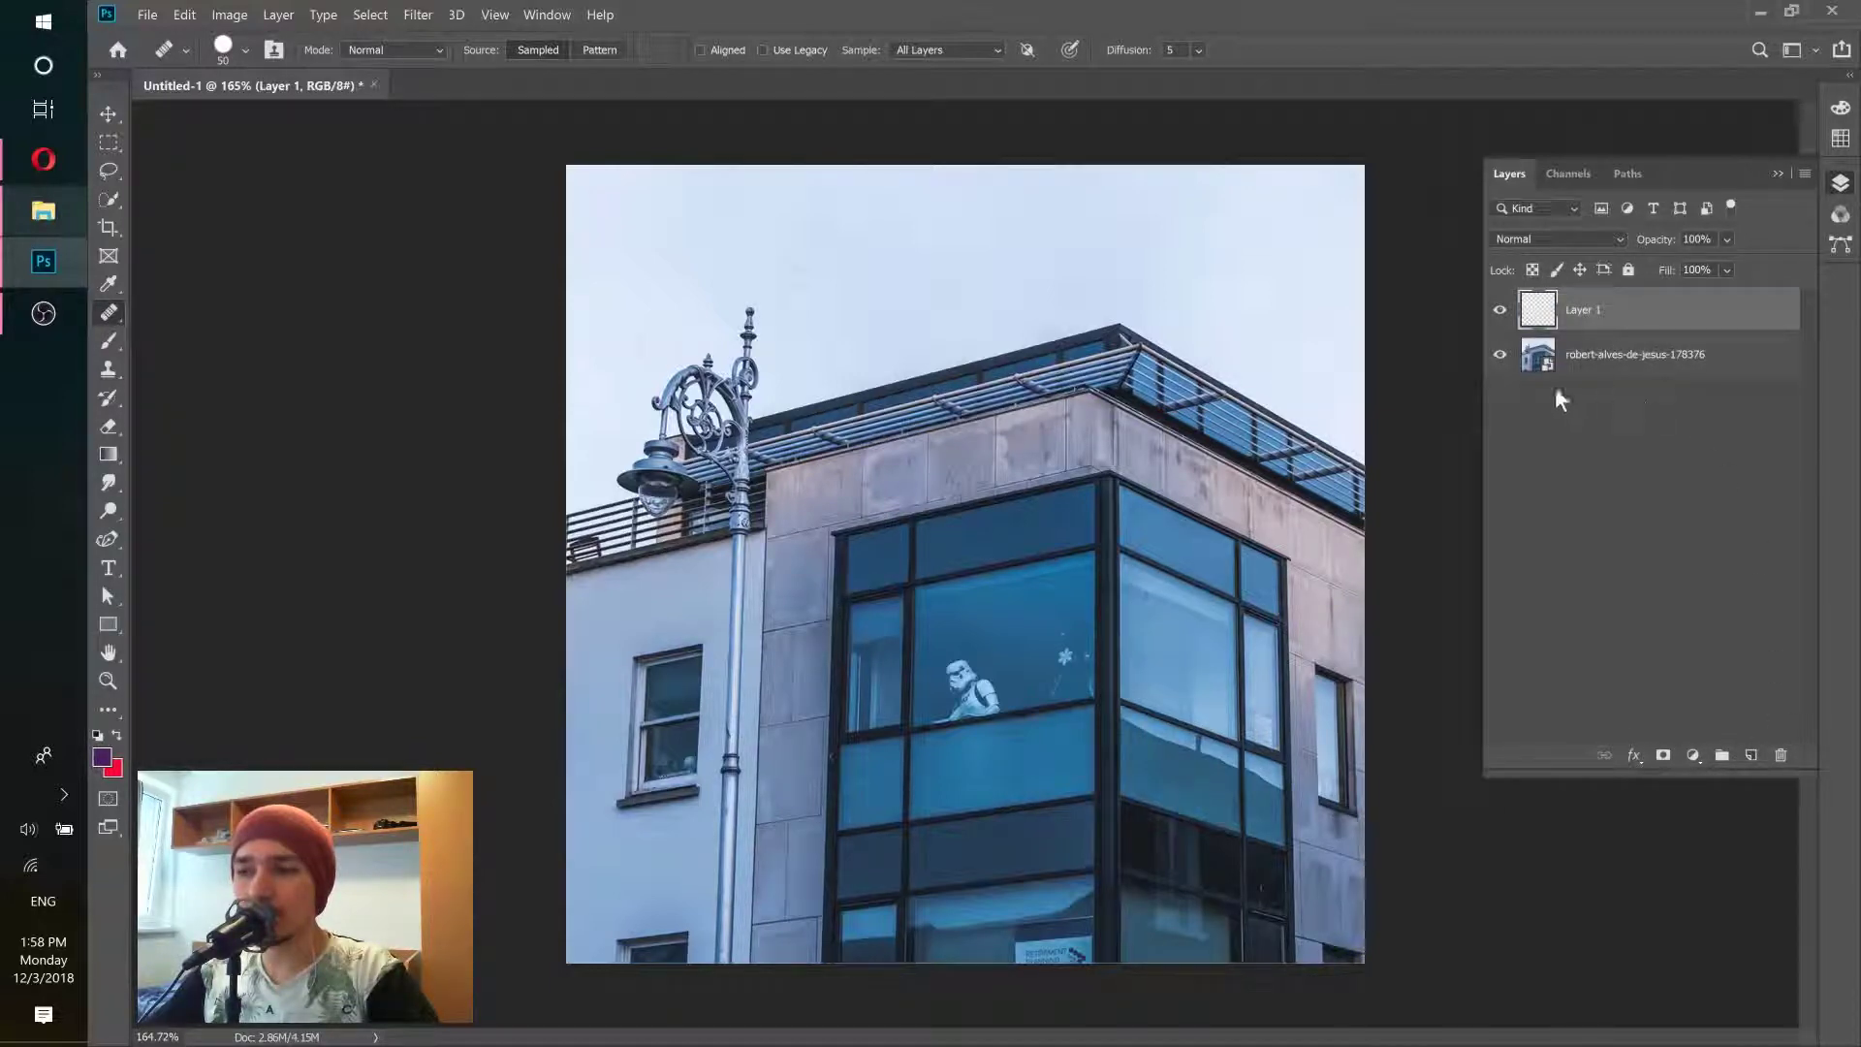
pyautogui.hotkey('ctrl', 'z')
pyautogui.hotkey('ctrl', 'z')
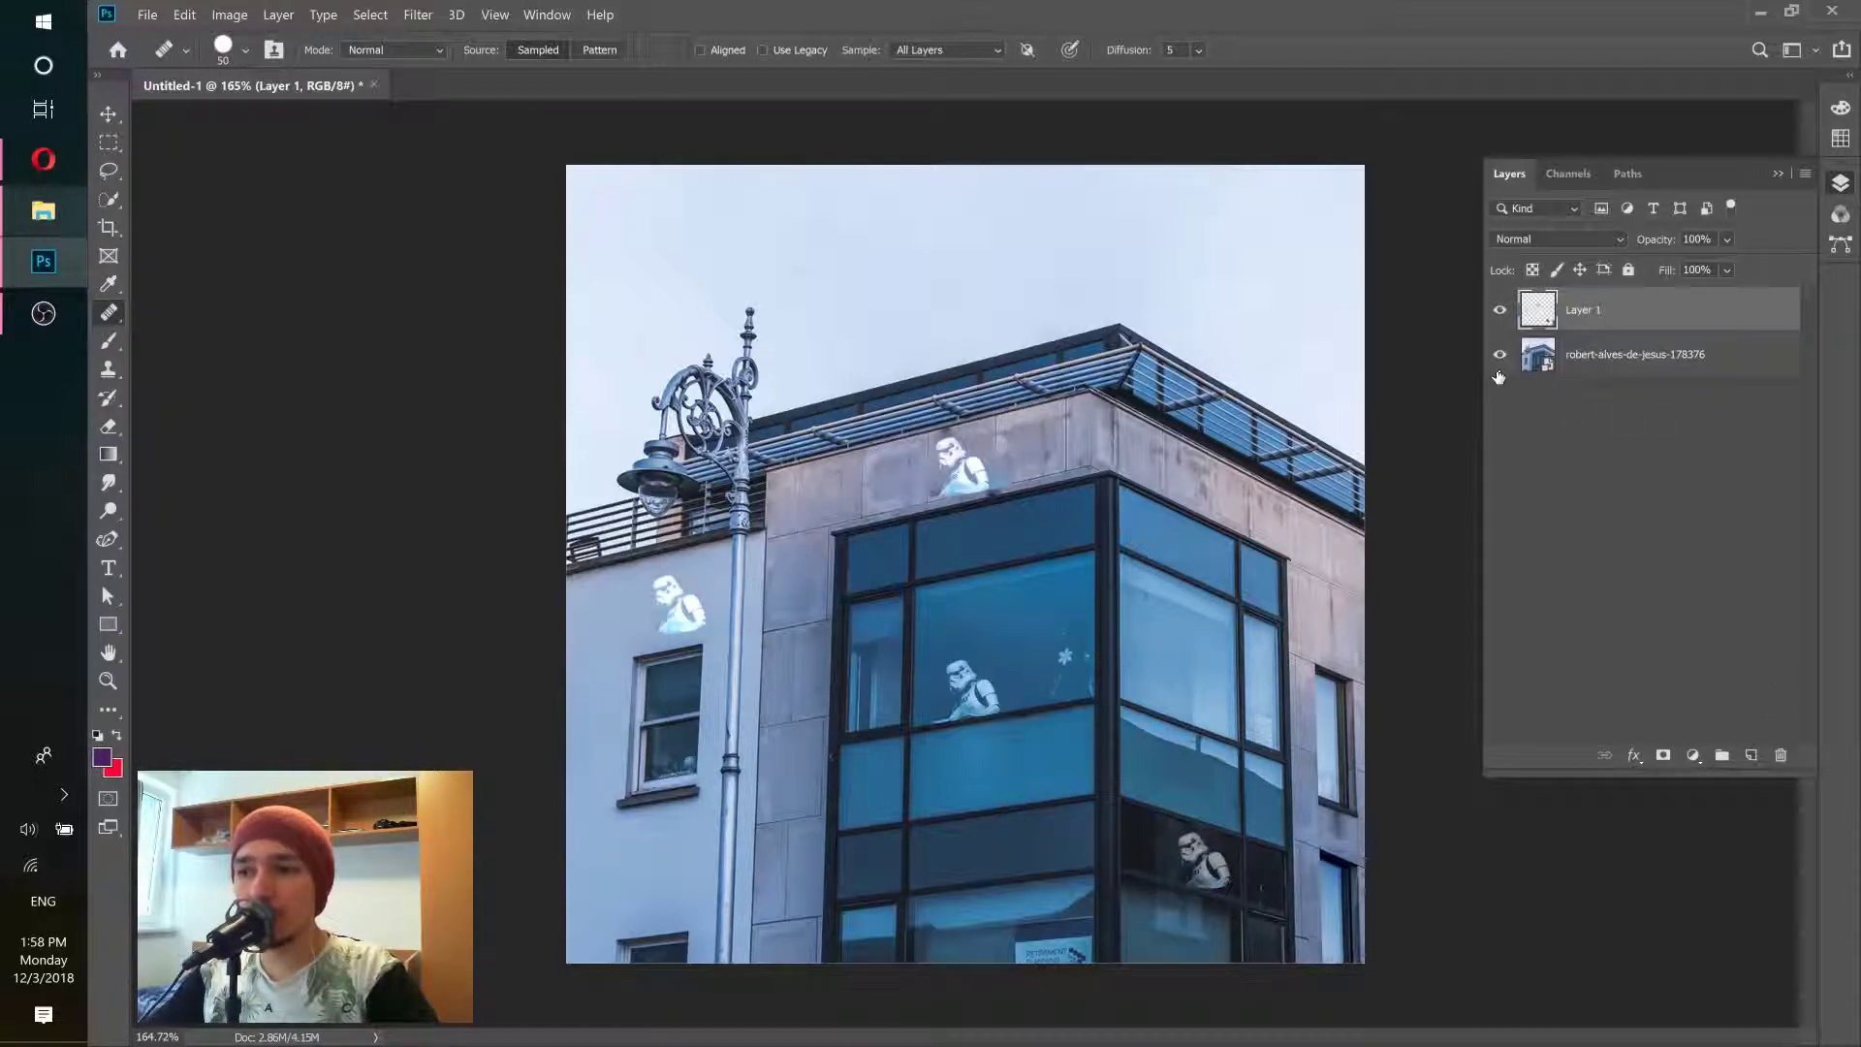
# Step: Toggle Layer 1's visibility to compare the photo with and without the painted copies, and delete that layer
pyautogui.click(1508, 317)
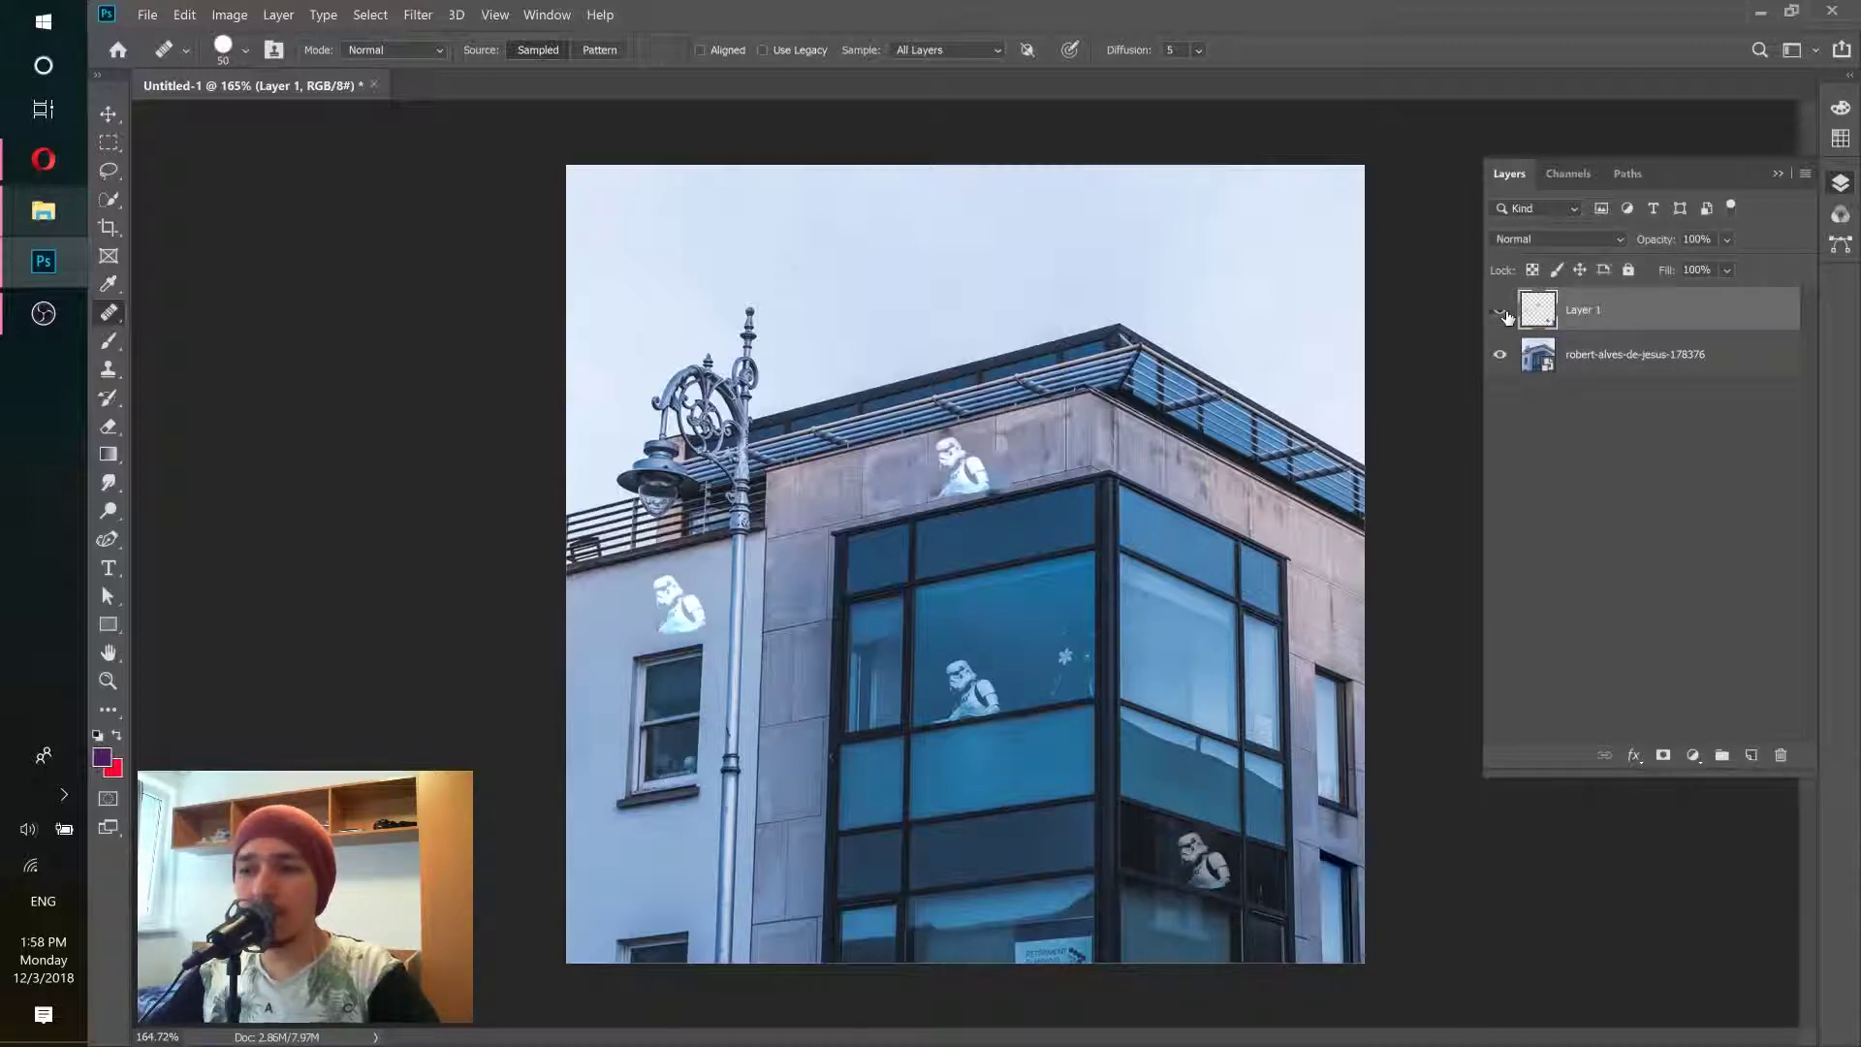
pyautogui.click(1507, 317)
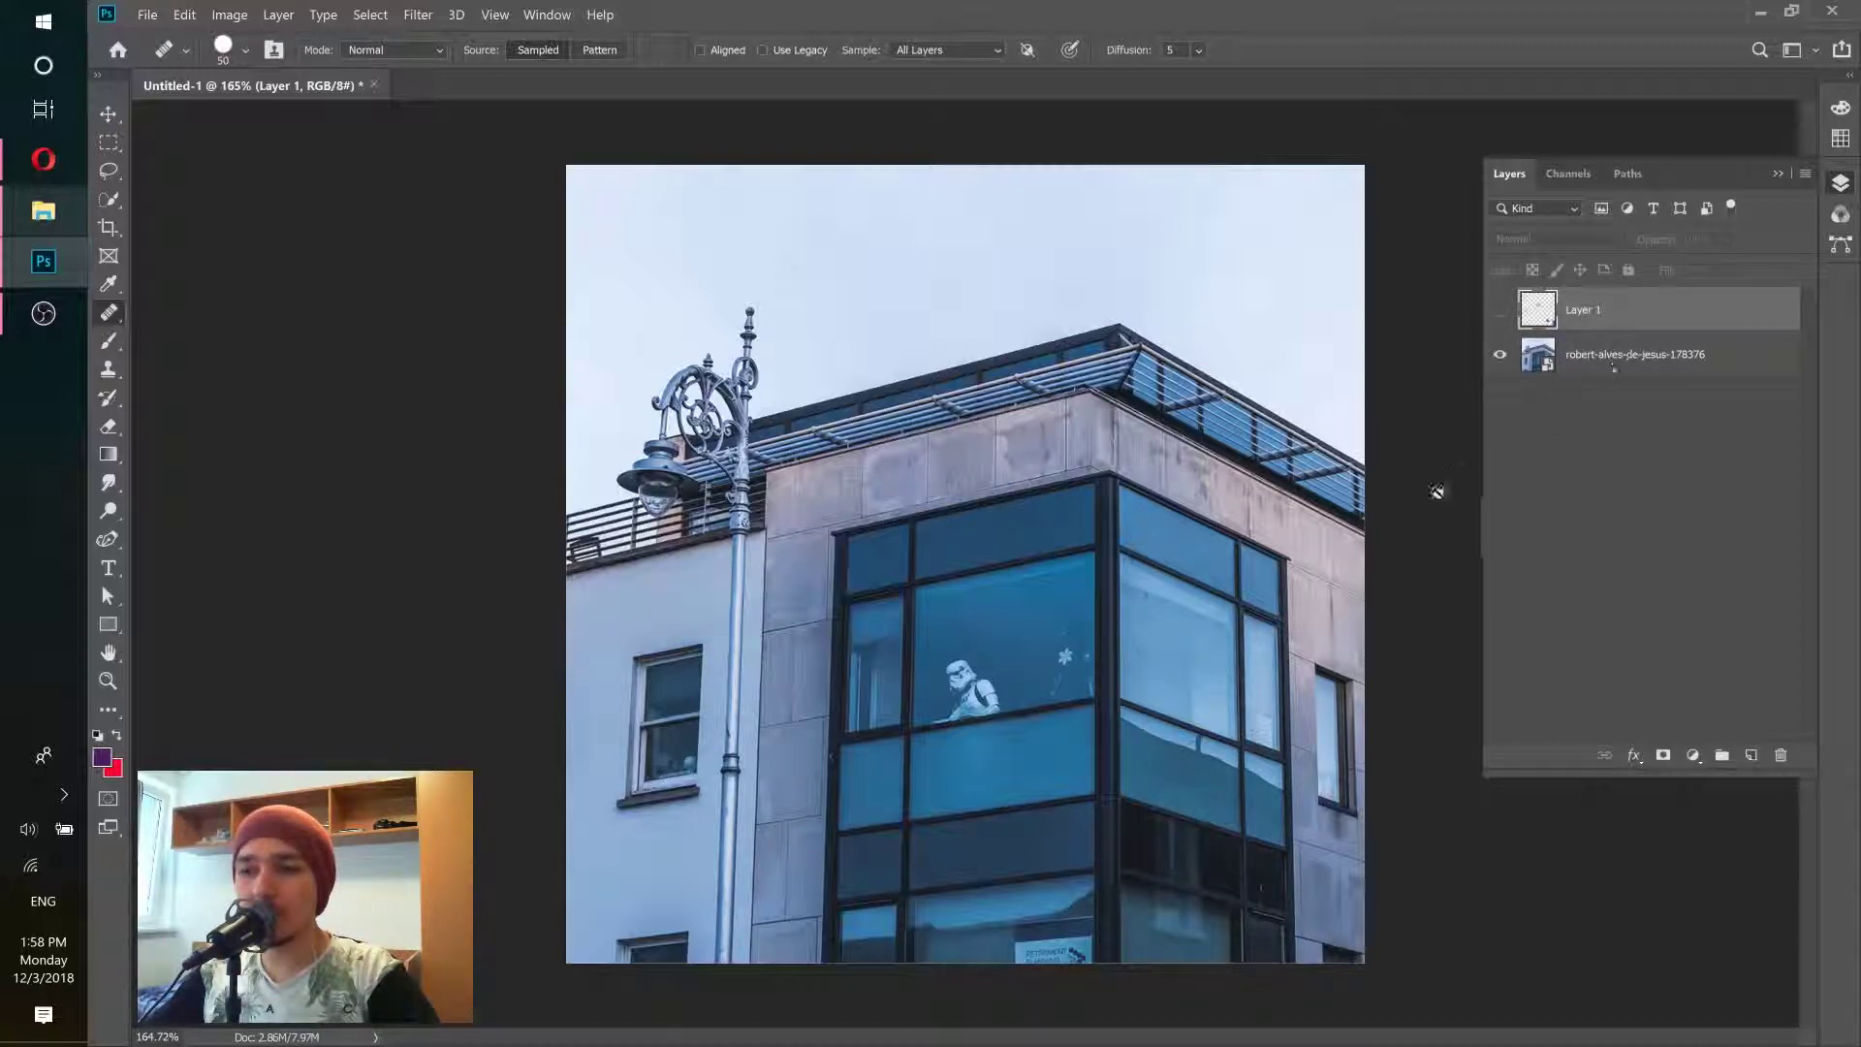
pyautogui.click(1499, 321)
pyautogui.click(1500, 320)
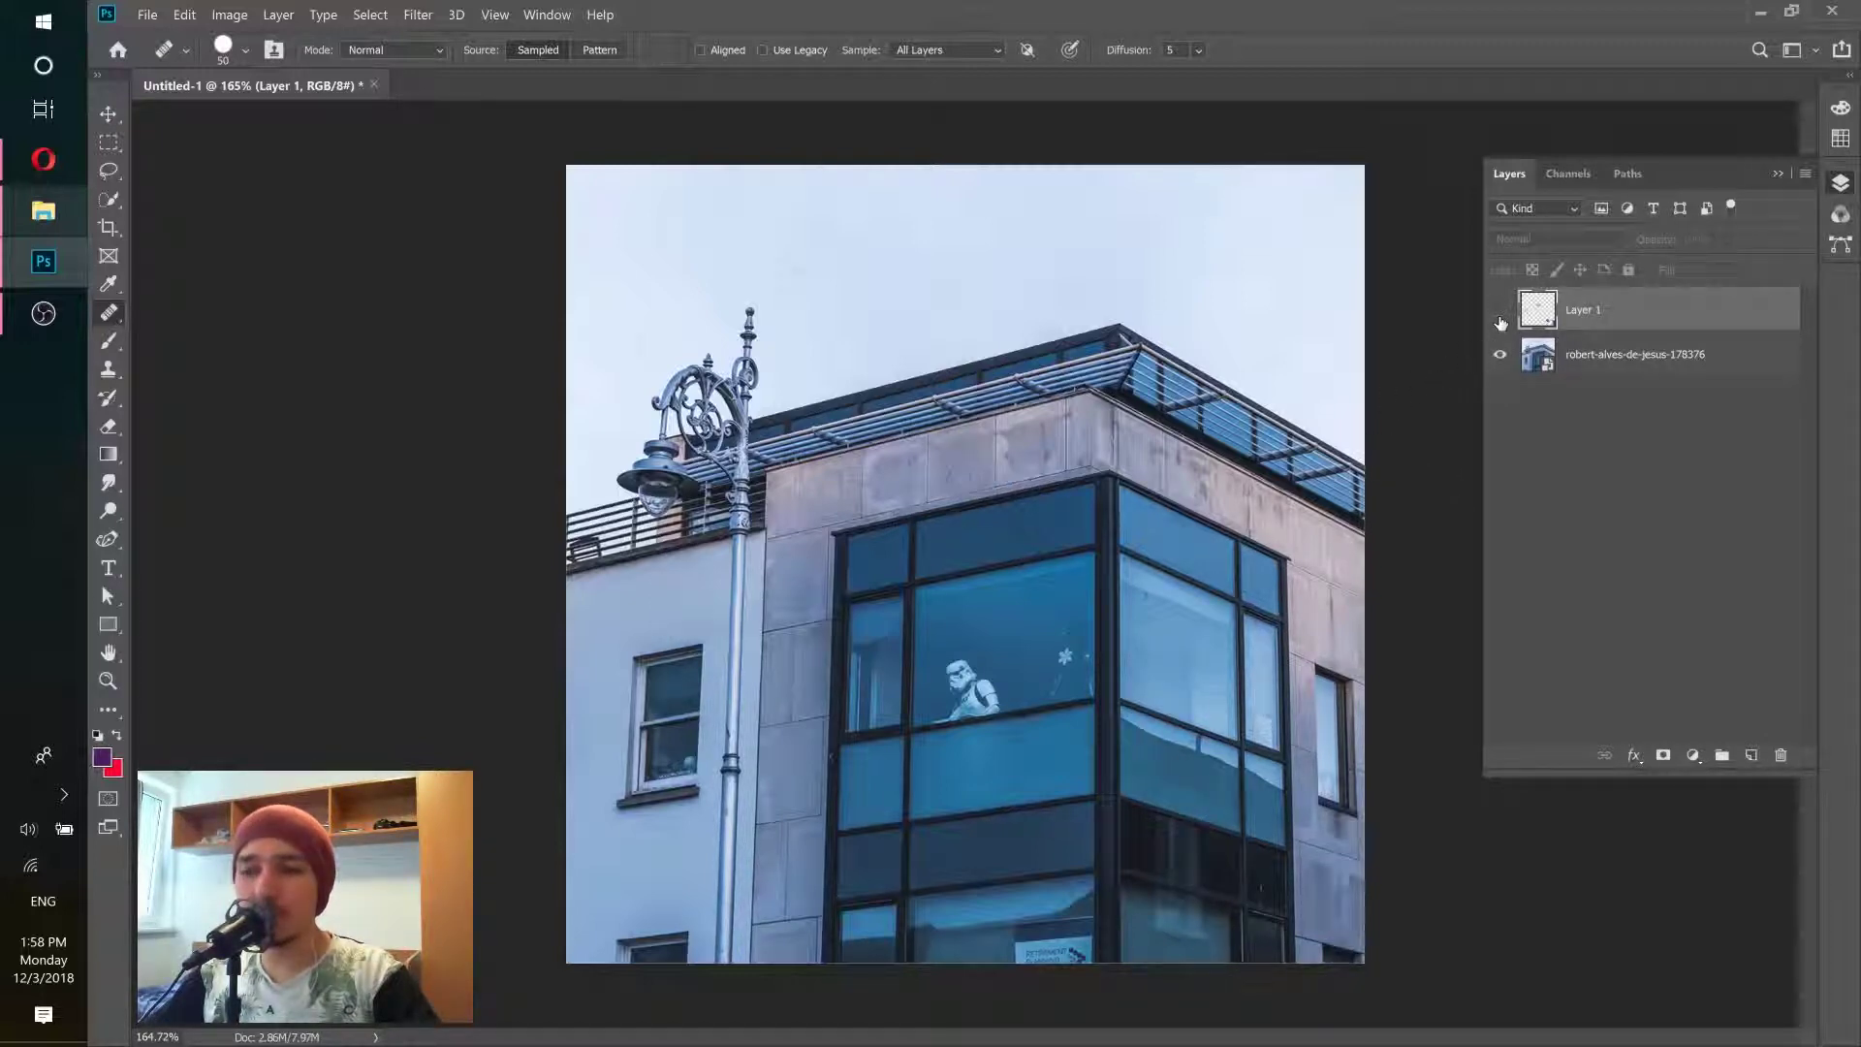
pyautogui.click(1501, 320)
pyautogui.click(1500, 321)
pyautogui.moveTo(1774, 312); pyautogui.dragTo(1779, 752)
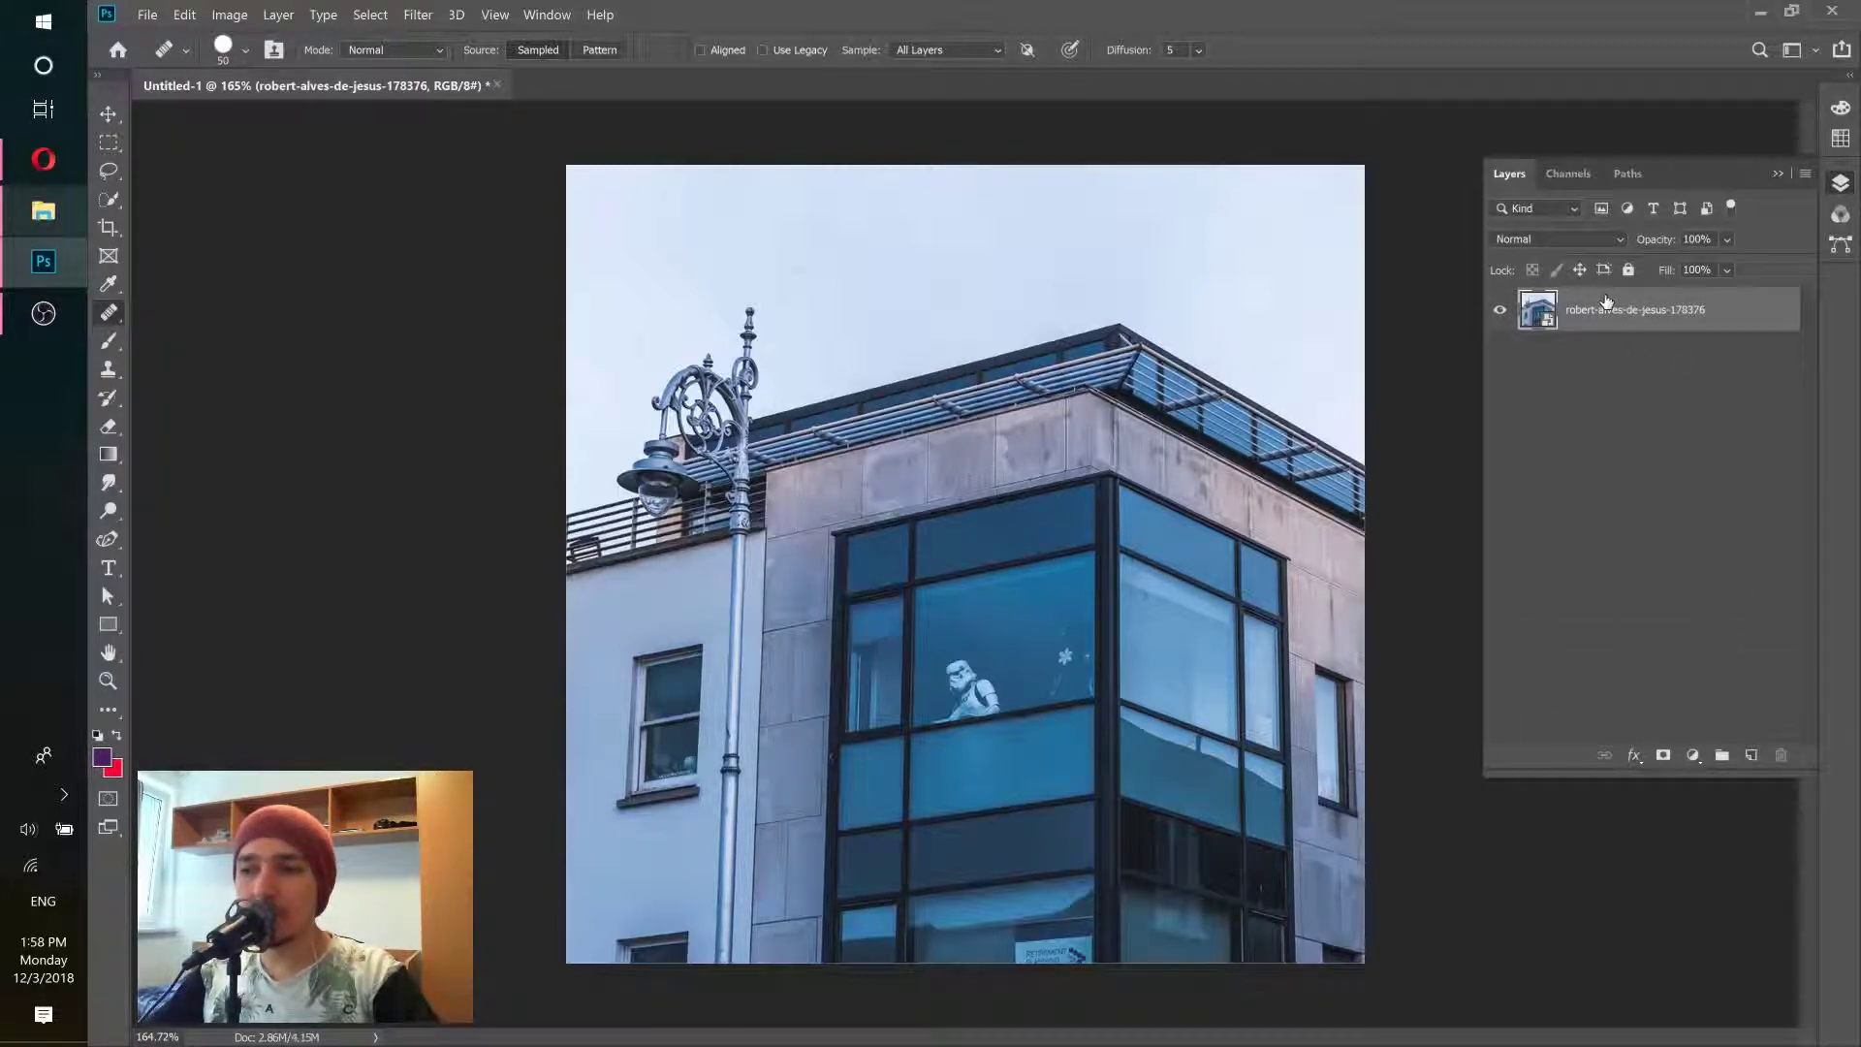
# Step: Add a new layer and switch the Healing Brush source to Pattern, choosing the grey woven-looking texture swatch
pyautogui.click(1750, 755)
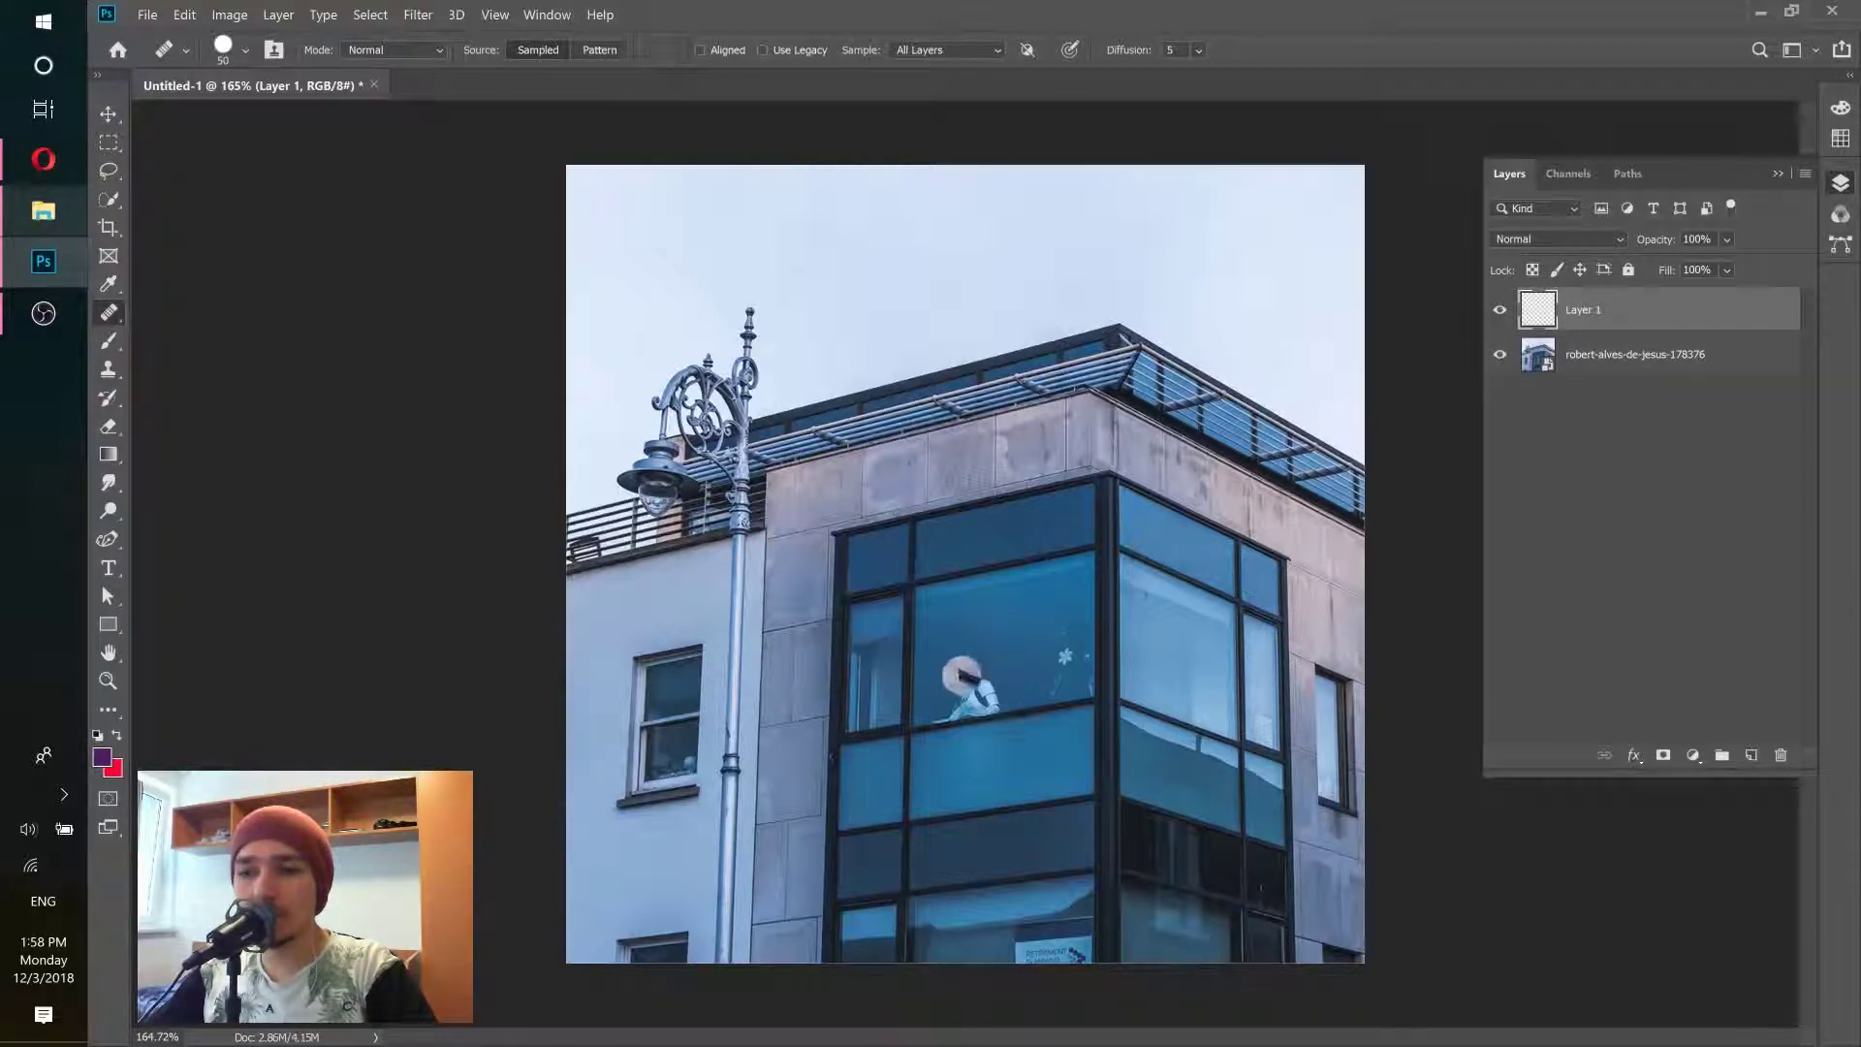
pyautogui.click(600, 49)
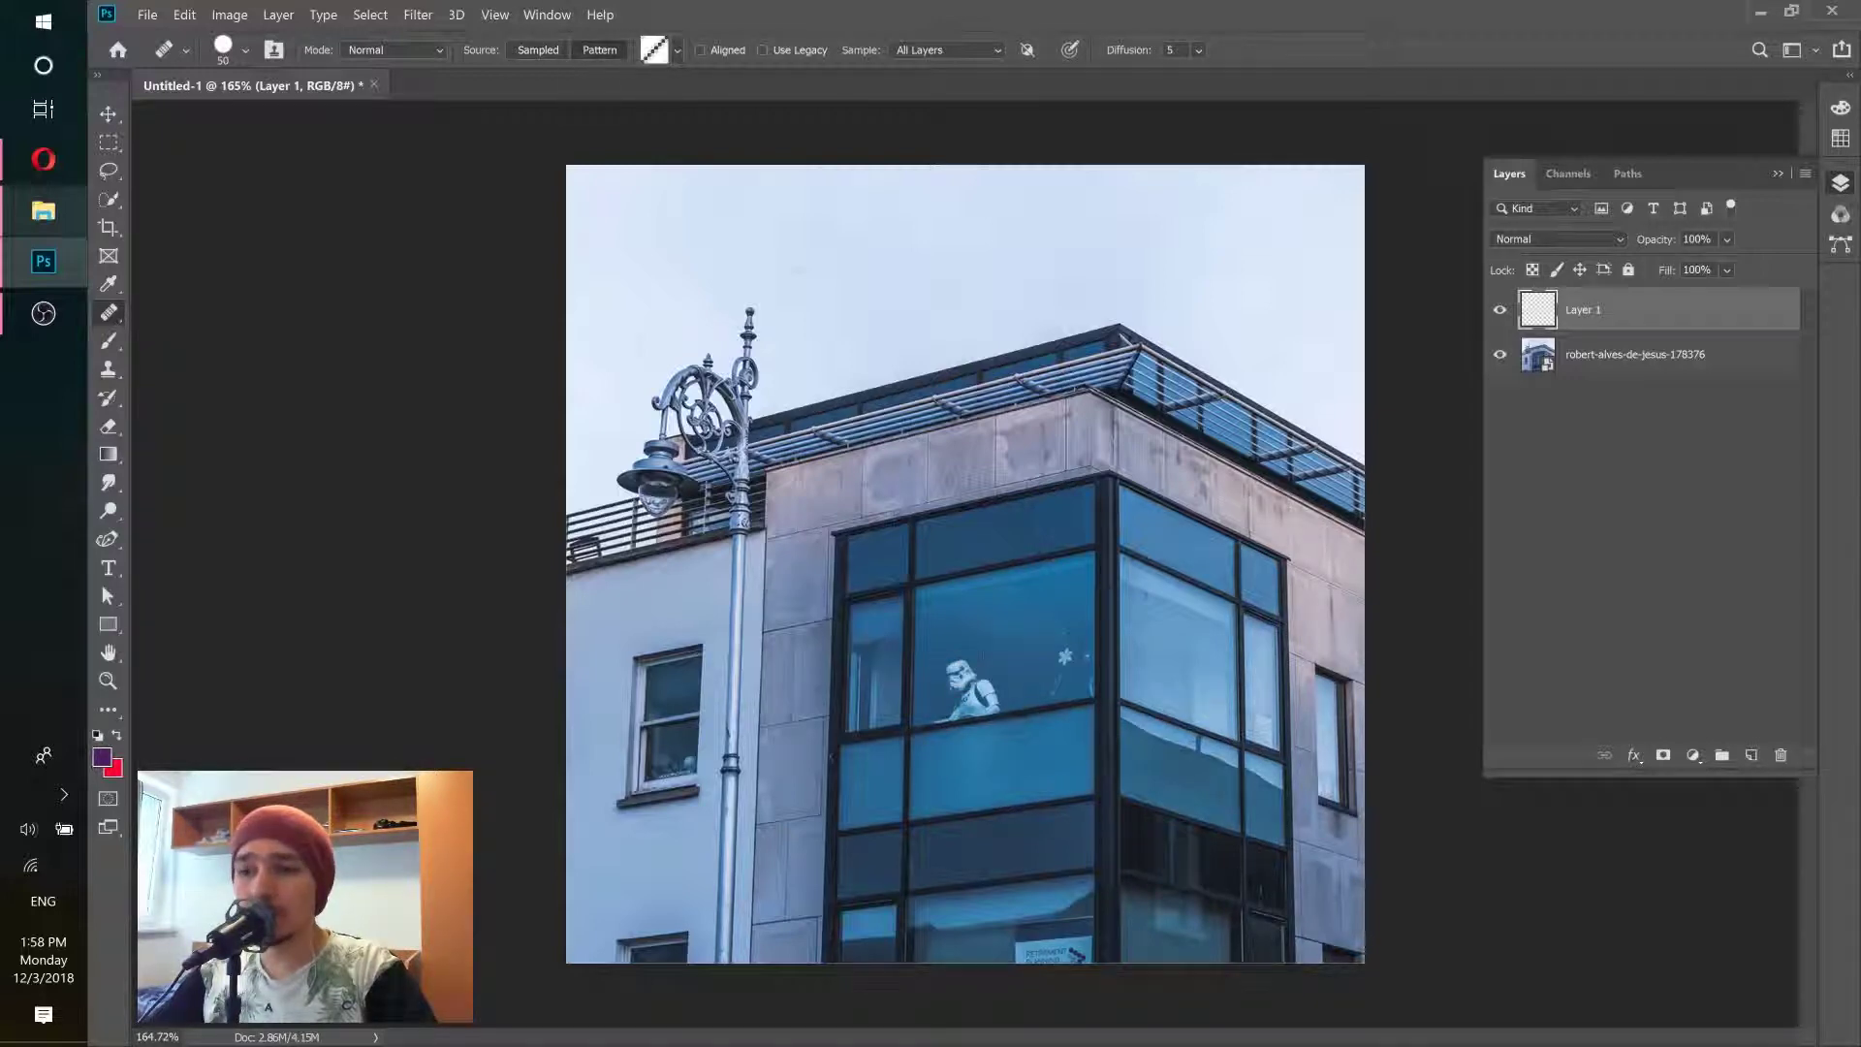
pyautogui.scroll(3, 868, 456)
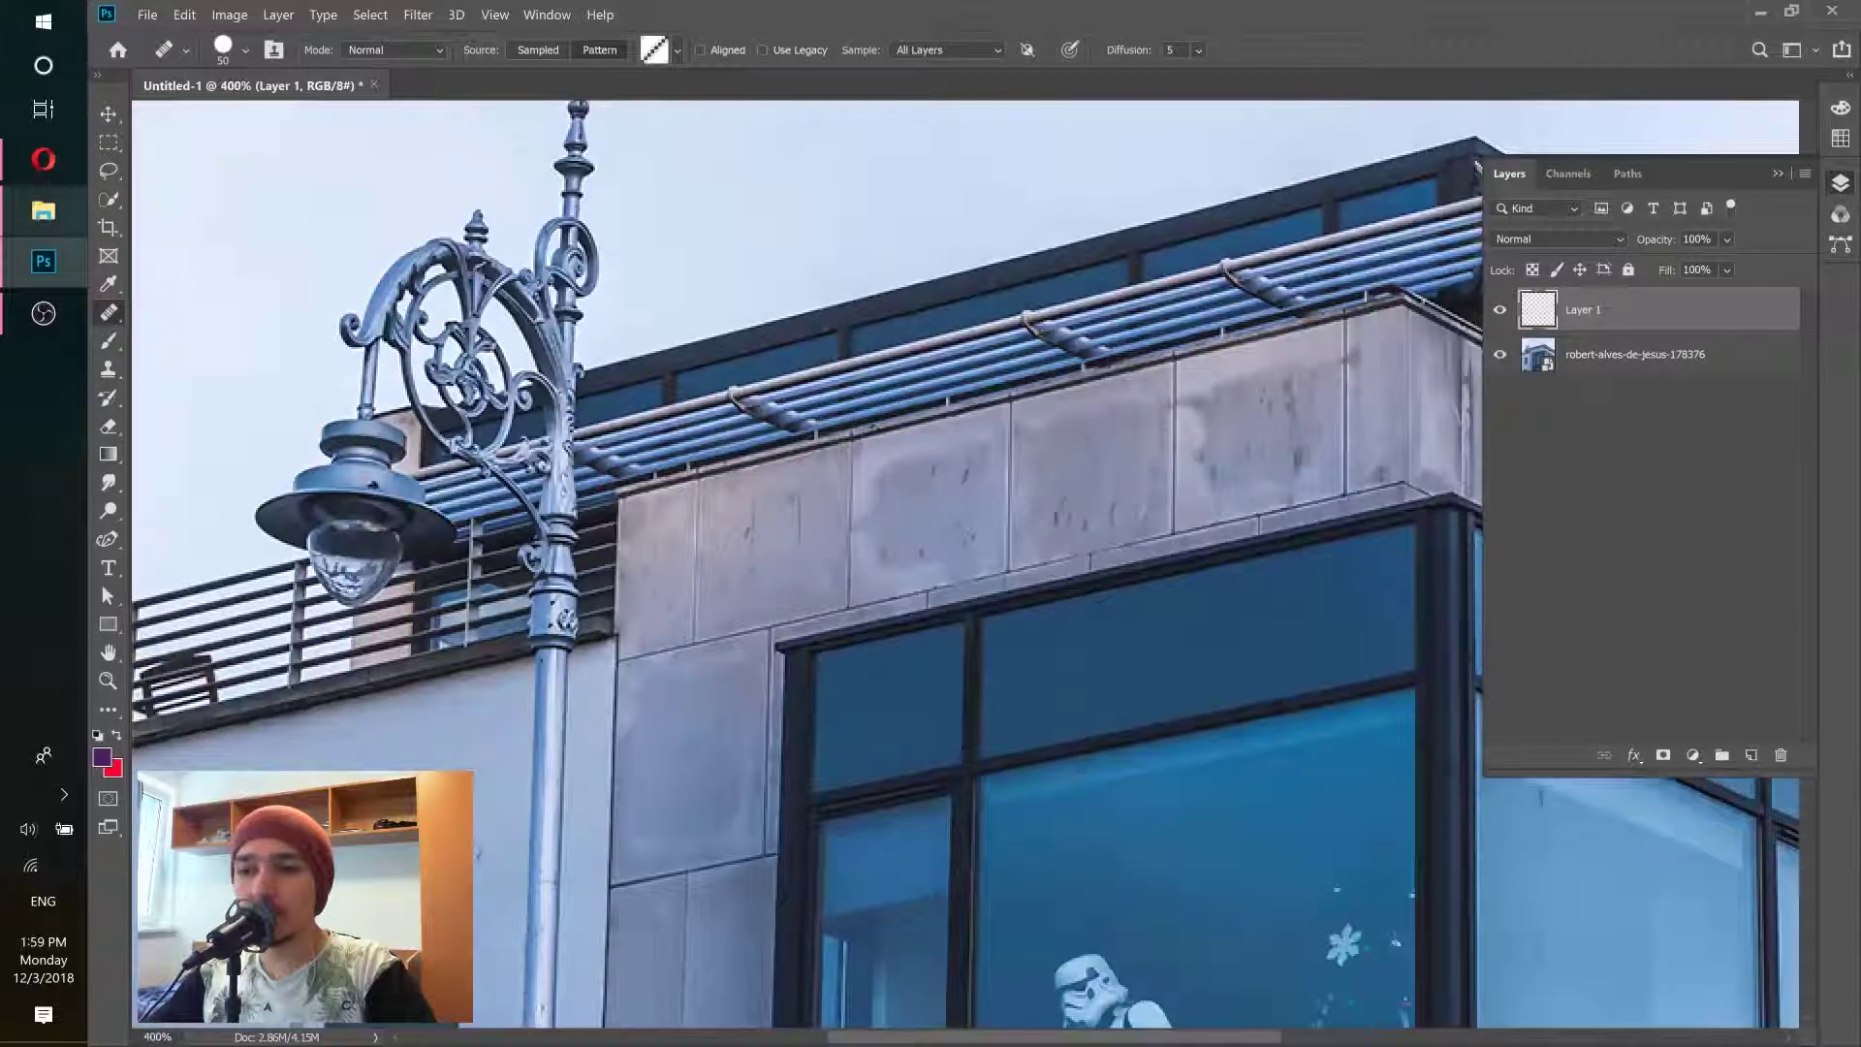
pyautogui.click(677, 50)
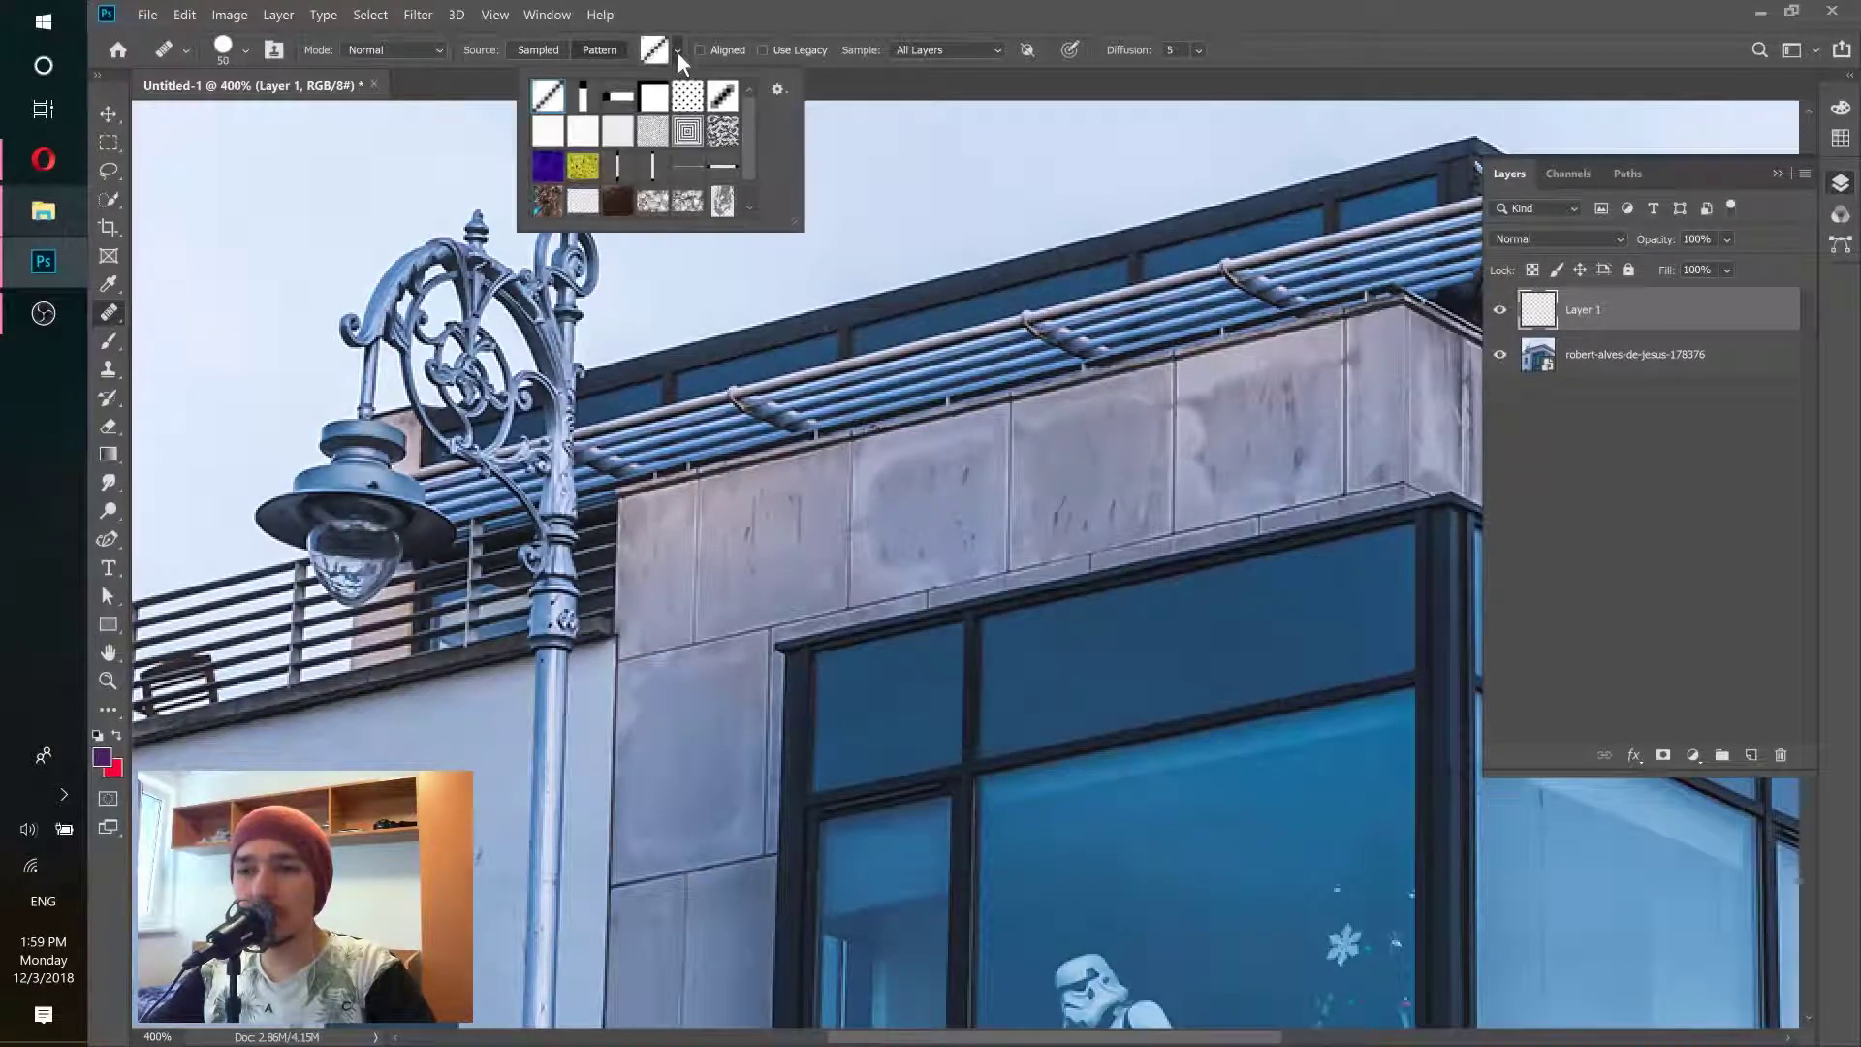
pyautogui.click(663, 135)
pyautogui.click(747, 16)
# Step: Paint one woven-texture patch on the pale wall above the small window and another on the stone band above the large windows
pyautogui.moveTo(687, 703); pyautogui.dragTo(1151, 500)
pyautogui.moveTo(841, 615)
pyautogui.mouseDown()
pyautogui.moveTo(716, 661)
pyautogui.moveTo(837, 598)
pyautogui.moveTo(682, 632)
pyautogui.mouseUp()
pyautogui.moveTo(854, 603)
pyautogui.mouseDown()
pyautogui.moveTo(872, 623)
pyautogui.moveTo(845, 635)
pyautogui.mouseUp()
pyautogui.moveTo(1085, 644); pyautogui.dragTo(854, 695)
pyautogui.moveTo(1027, 397)
pyautogui.mouseDown()
pyautogui.moveTo(1245, 312)
pyautogui.moveTo(1260, 329)
pyautogui.moveTo(969, 426)
pyautogui.moveTo(1066, 417)
pyautogui.mouseUp()
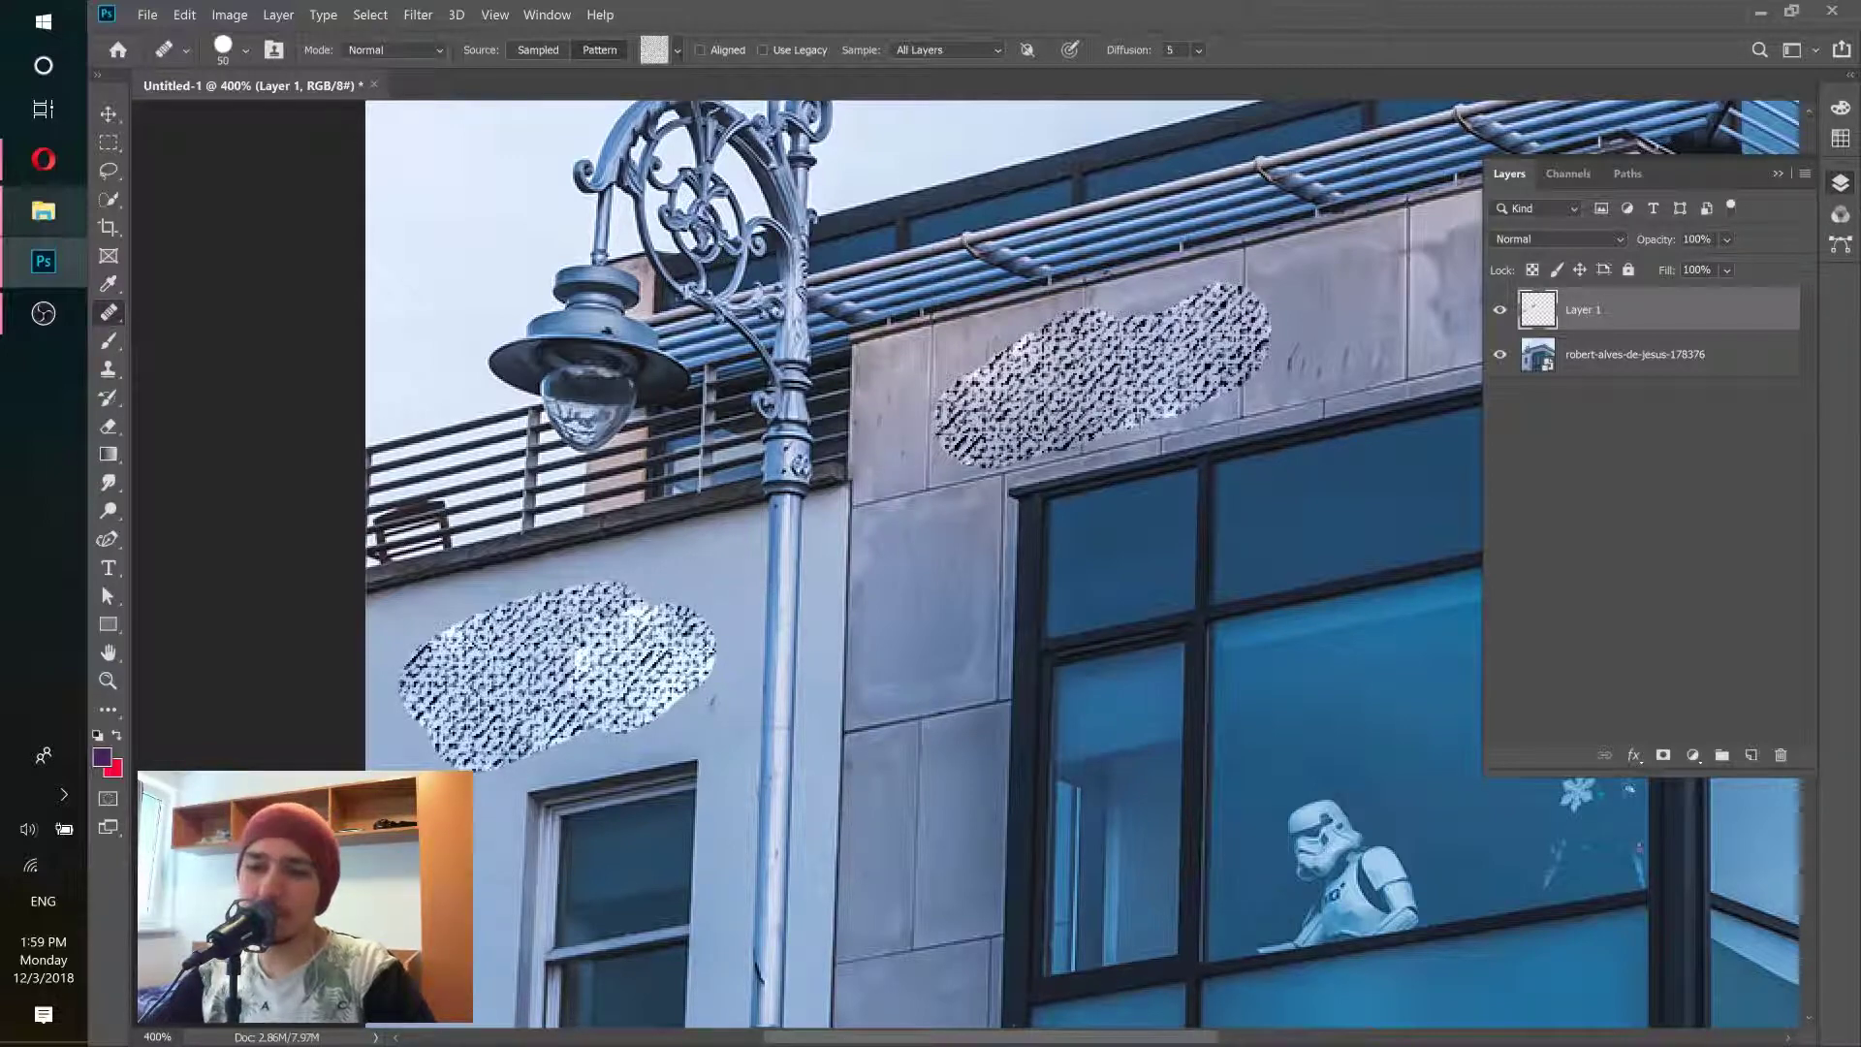
# Step: Choose the yellow flower pattern and paint a vertical strip down the stone panels between the lamp post and the large windows
pyautogui.scroll(-2, 833, 561)
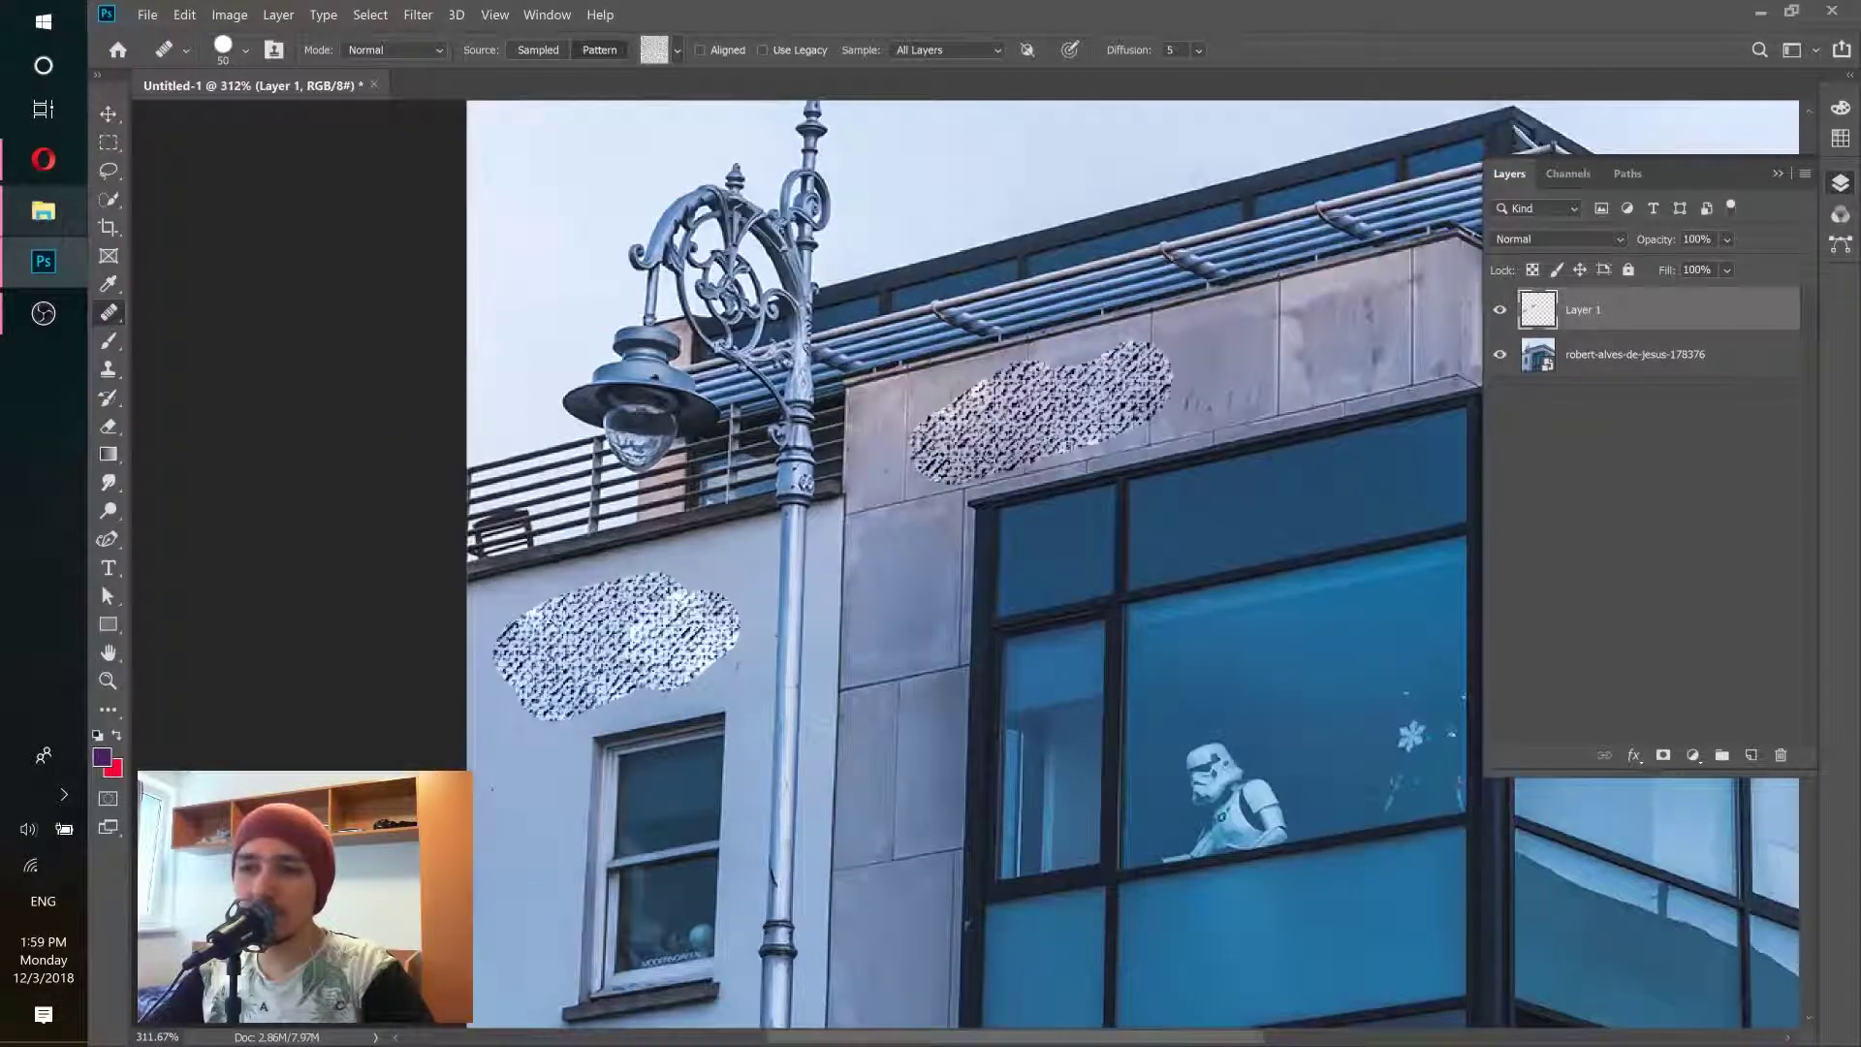
pyautogui.click(676, 49)
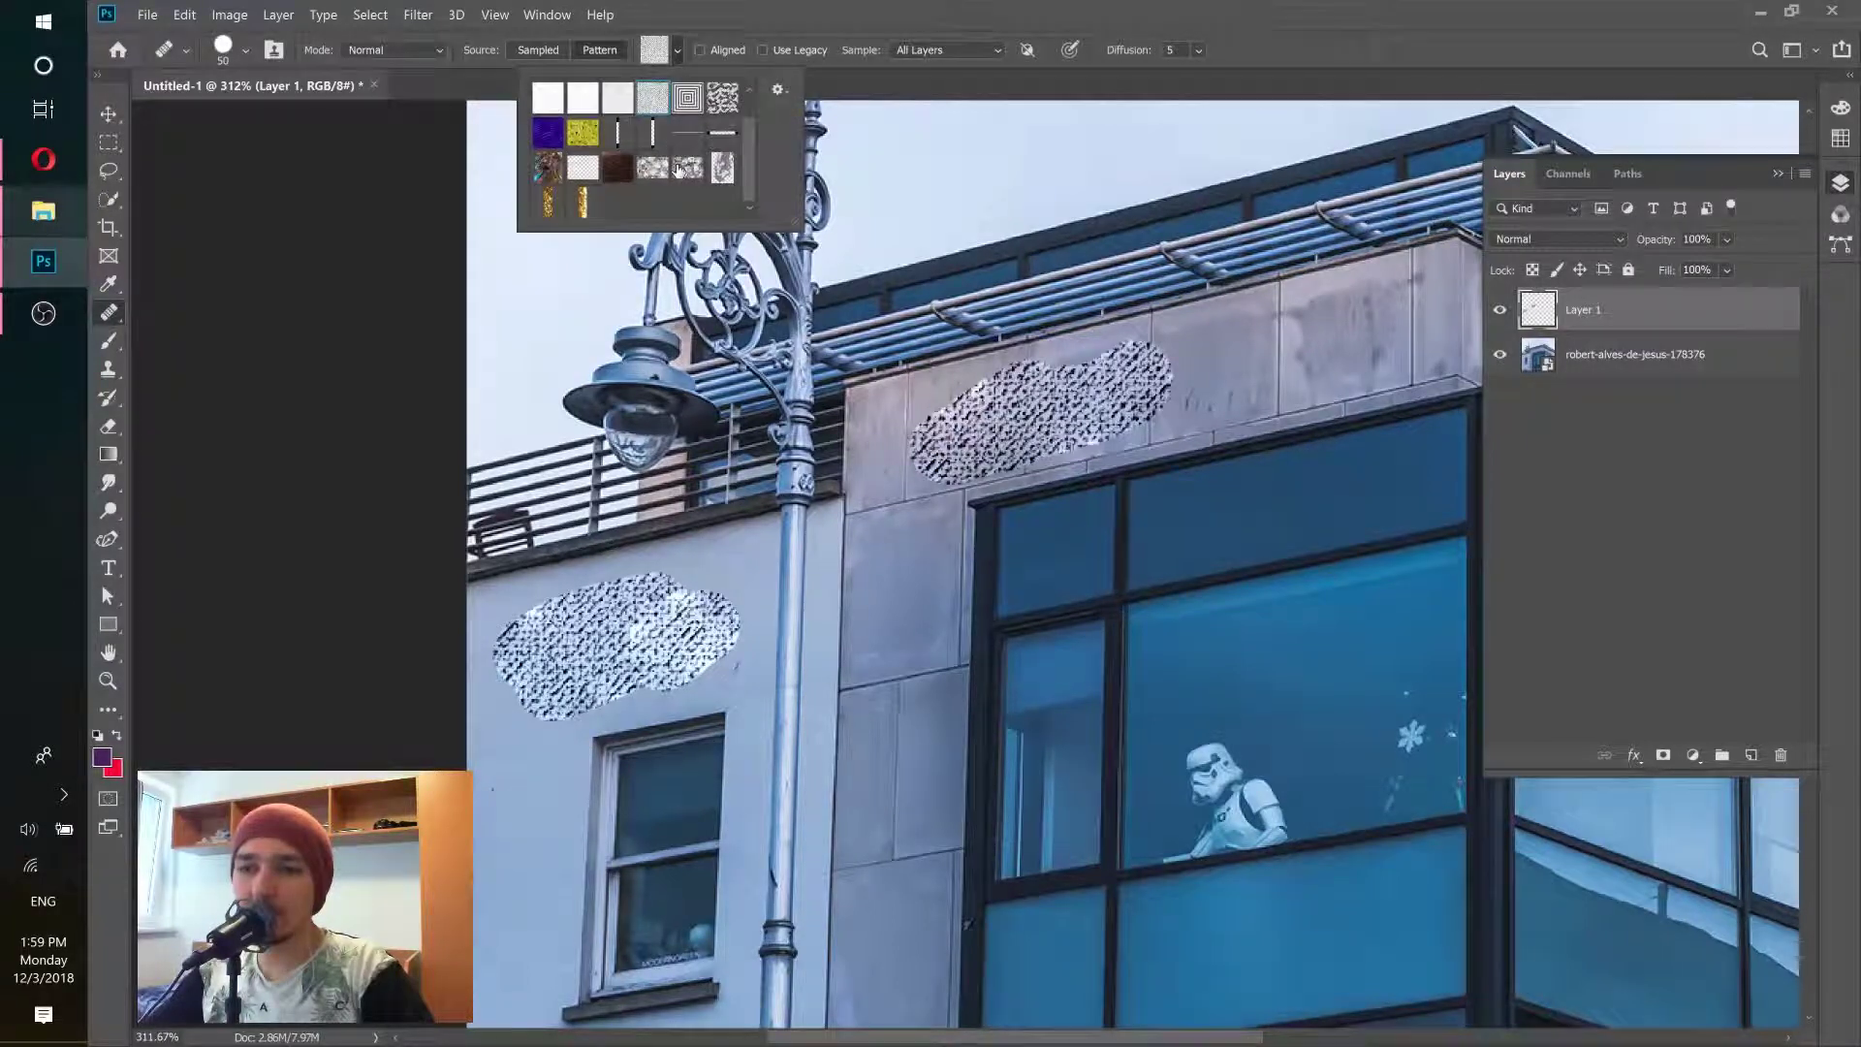
pyautogui.click(591, 153)
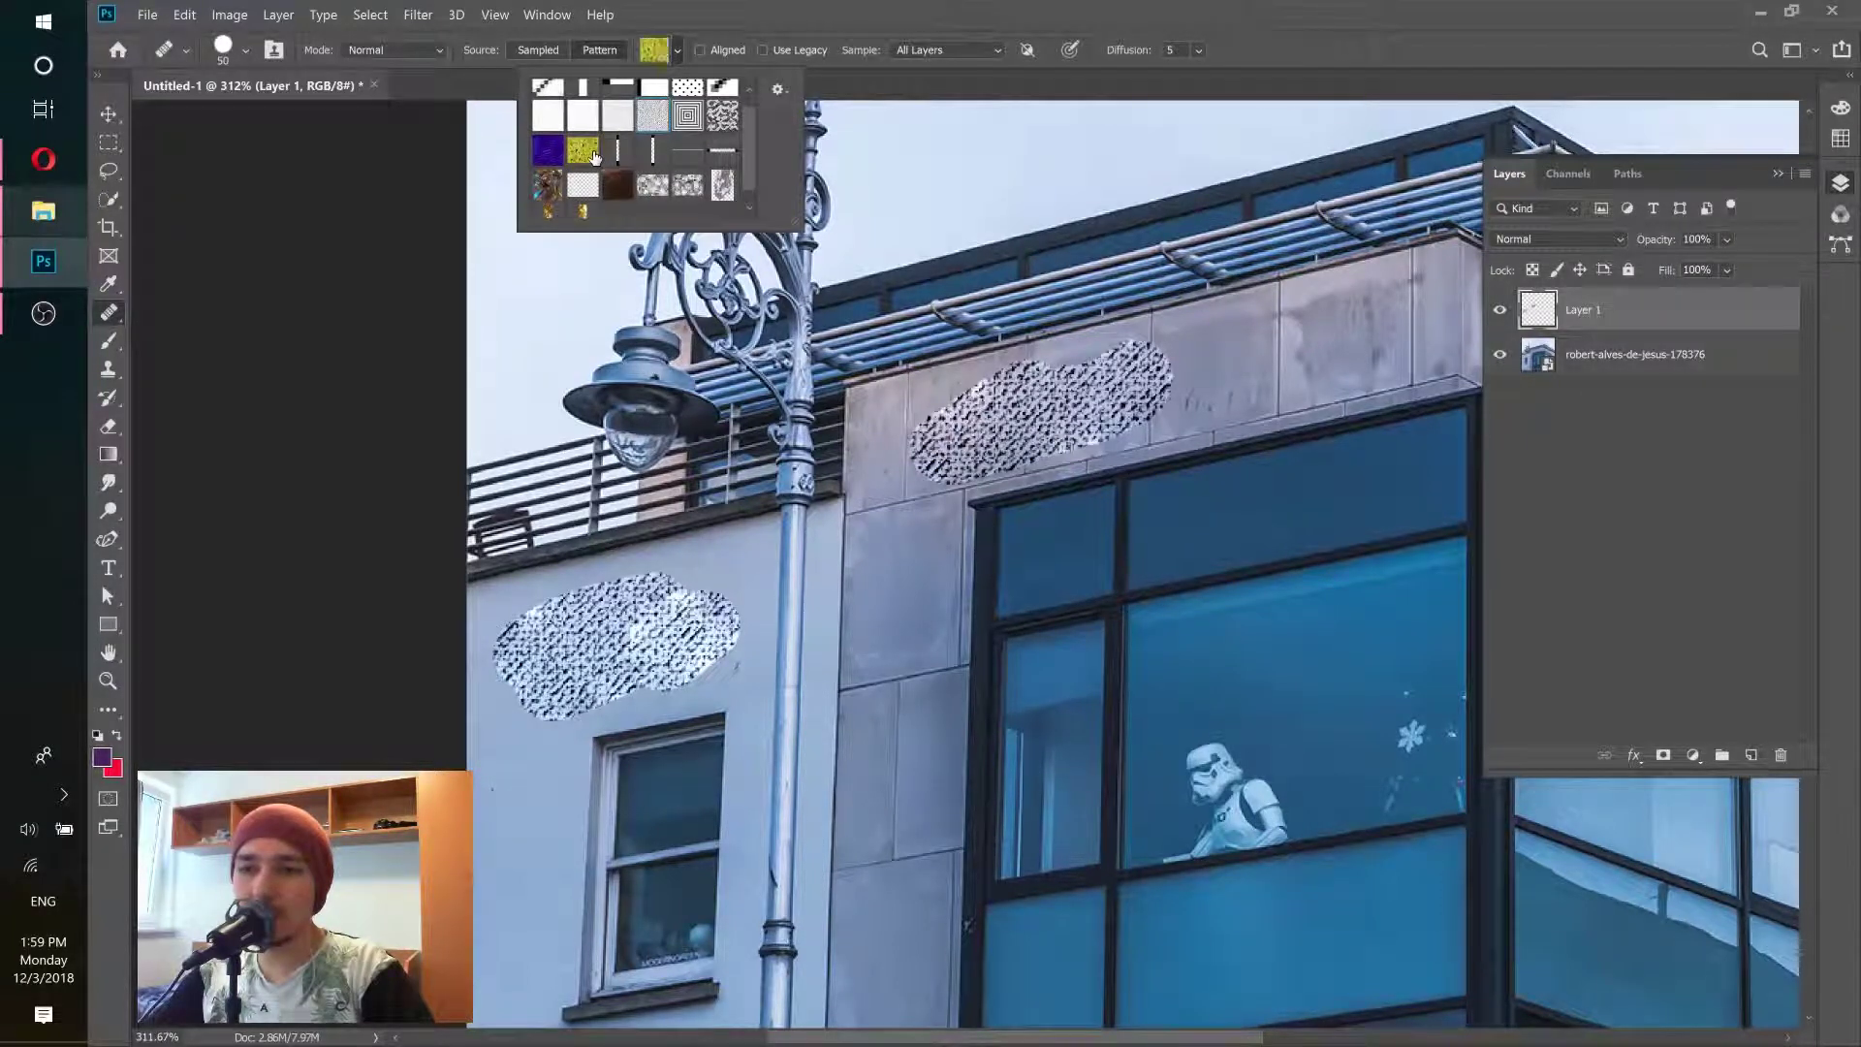
pyautogui.click(868, 25)
pyautogui.moveTo(892, 572)
pyautogui.mouseDown()
pyautogui.moveTo(906, 786)
pyautogui.moveTo(930, 582)
pyautogui.moveTo(892, 514)
pyautogui.mouseUp()
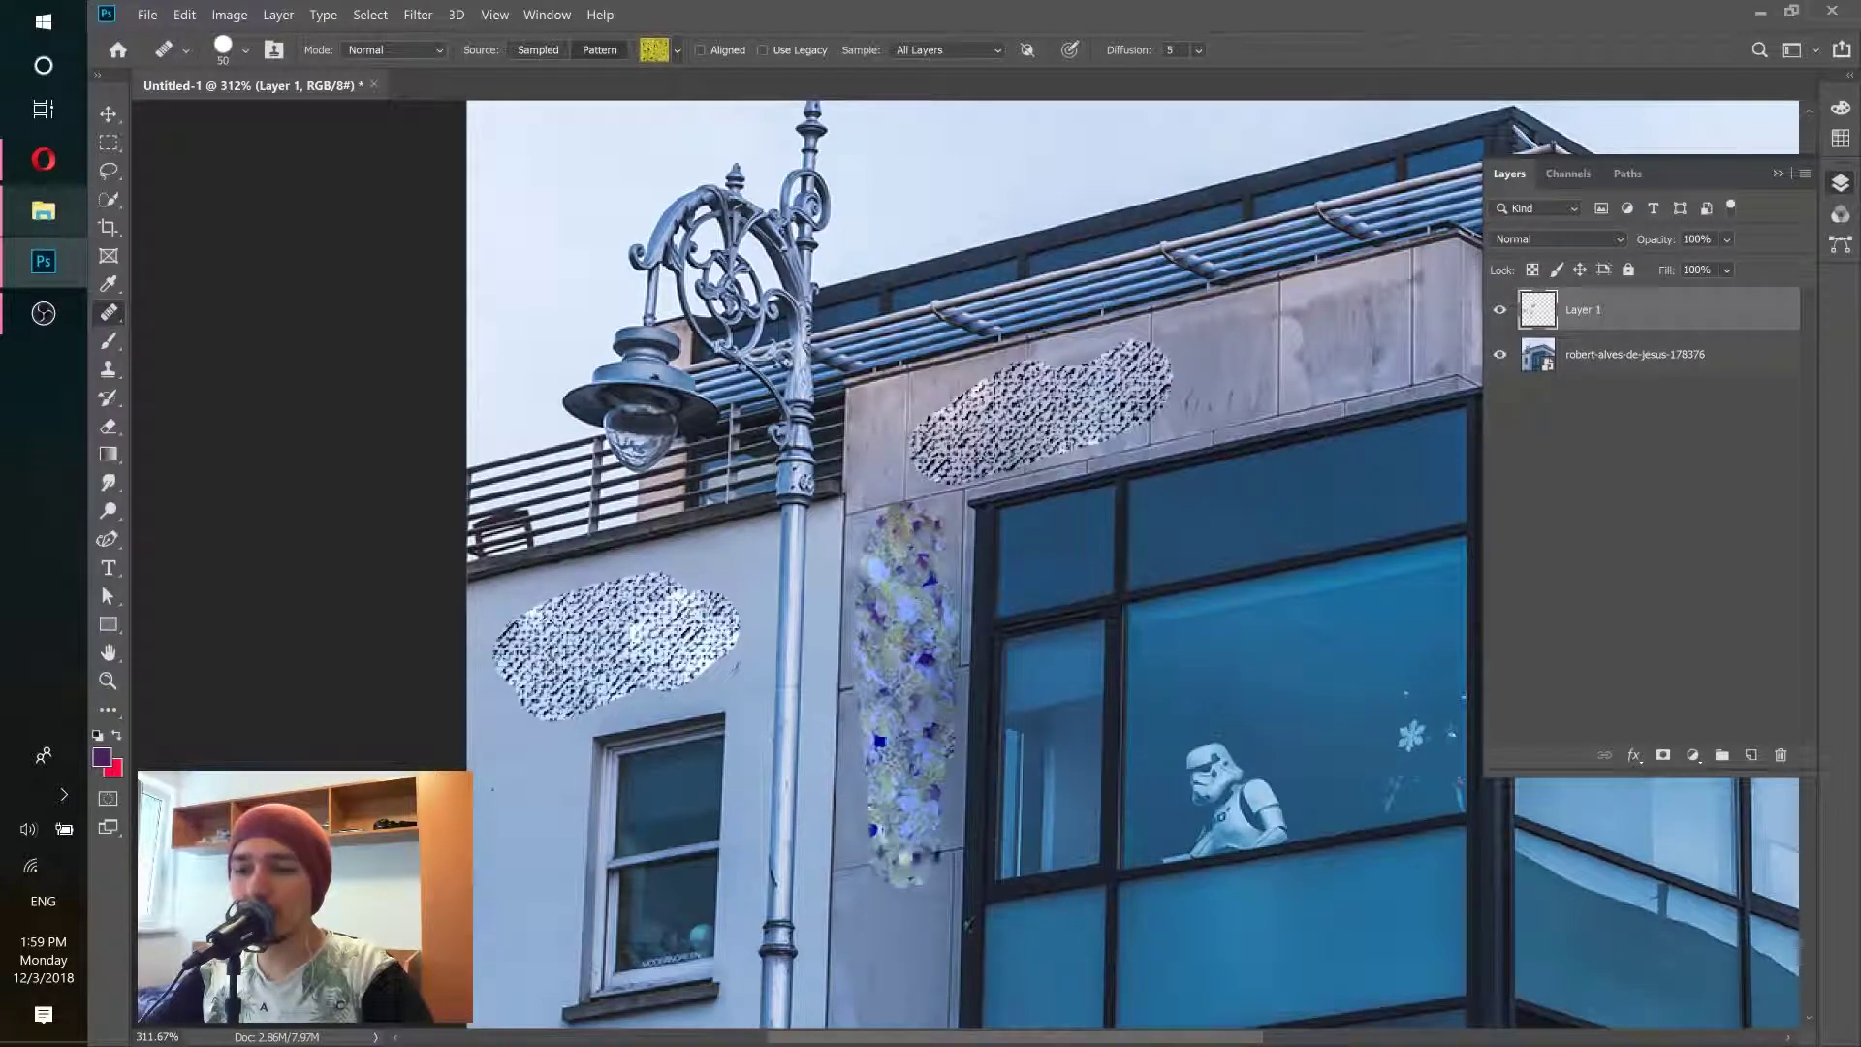
pyautogui.moveTo(966, 921); pyautogui.dragTo(1076, 523)
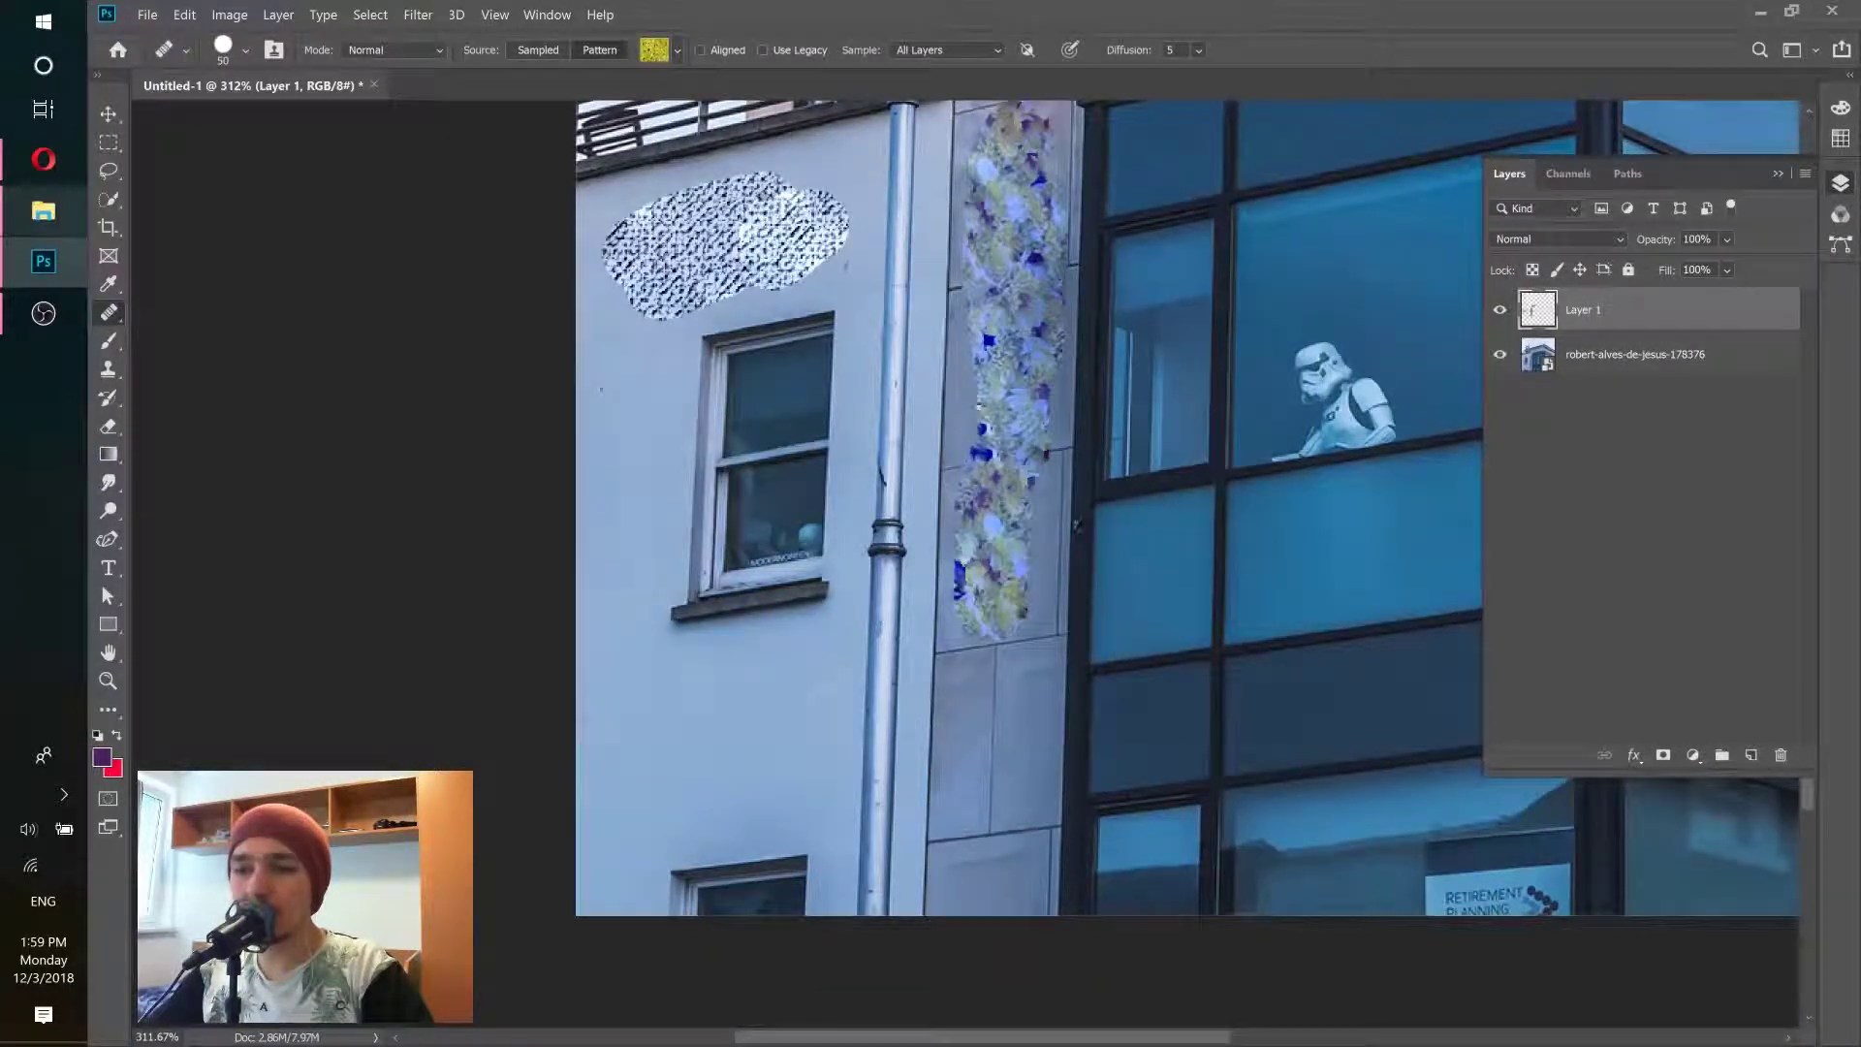
# Step: Paint a flower-pattern patch on the glass beside the stormtrooper, and delete Layer 1
pyautogui.moveTo(1147, 290); pyautogui.dragTo(826, 502)
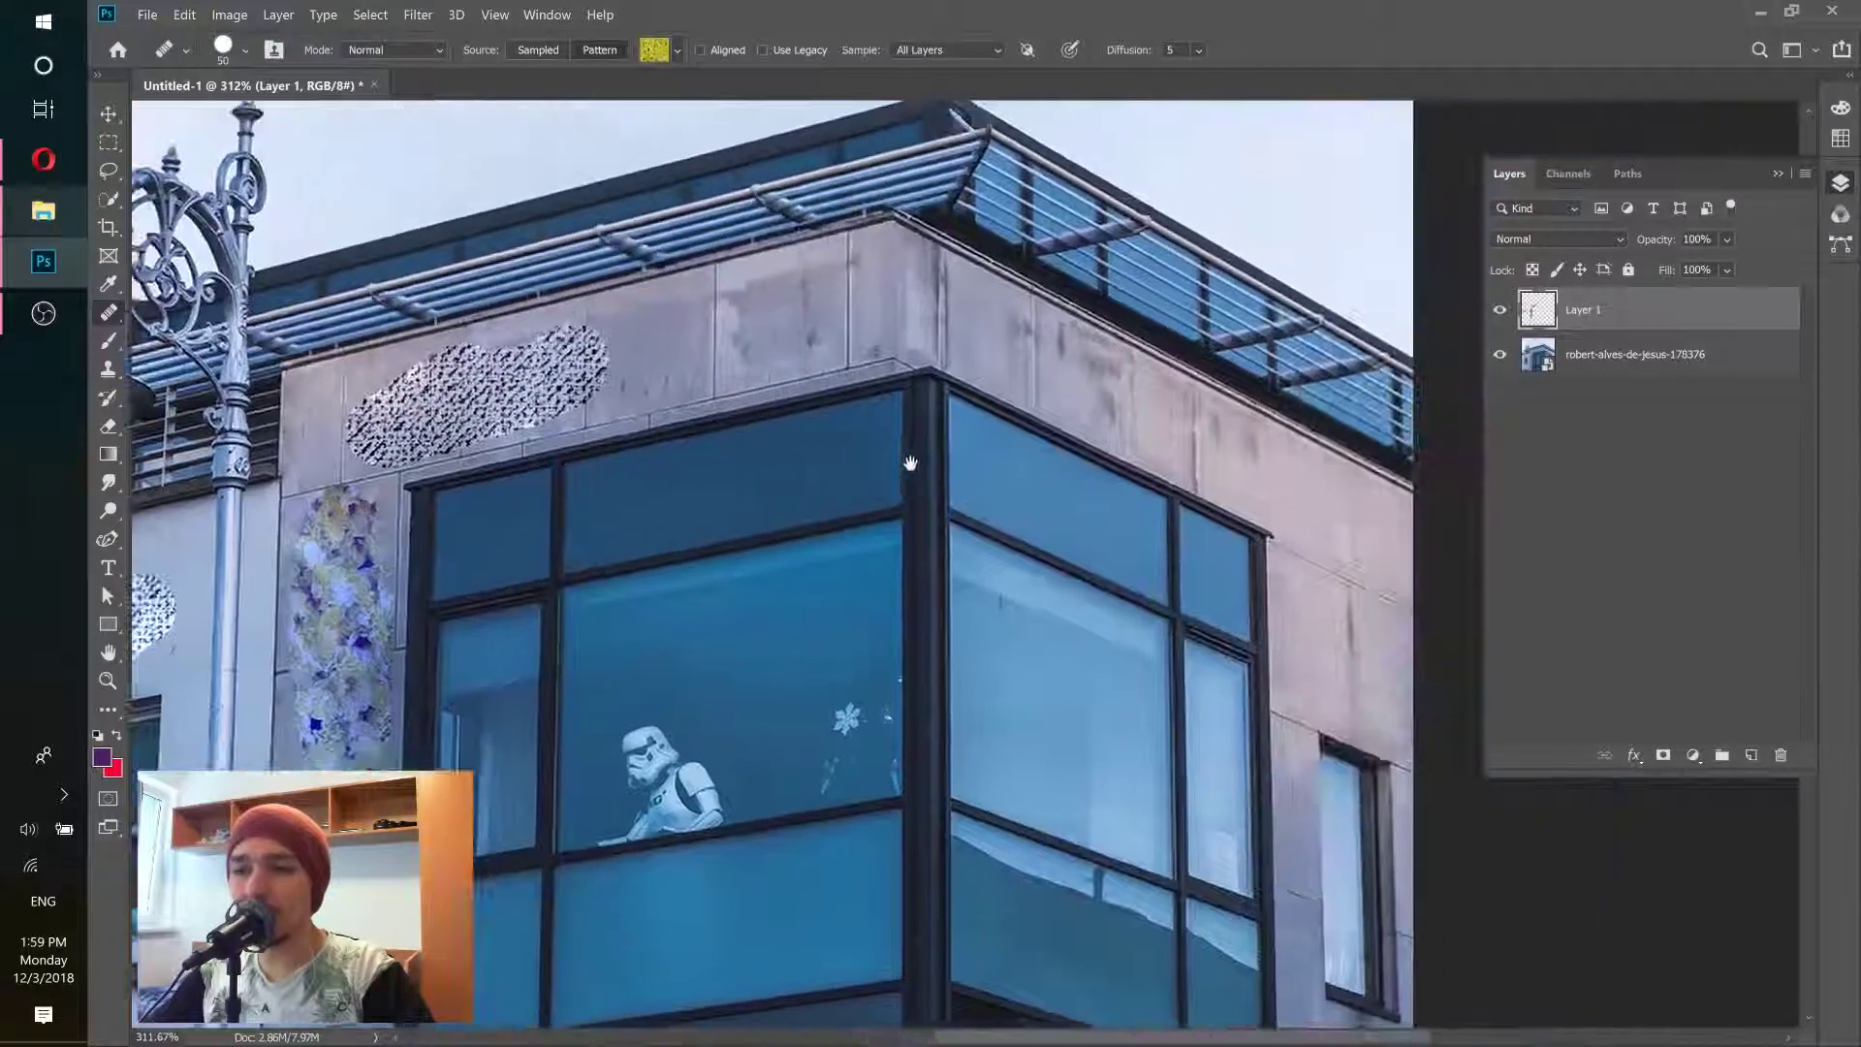
pyautogui.moveTo(778, 632)
pyautogui.mouseDown()
pyautogui.moveTo(797, 703)
pyautogui.moveTo(832, 712)
pyautogui.mouseUp()
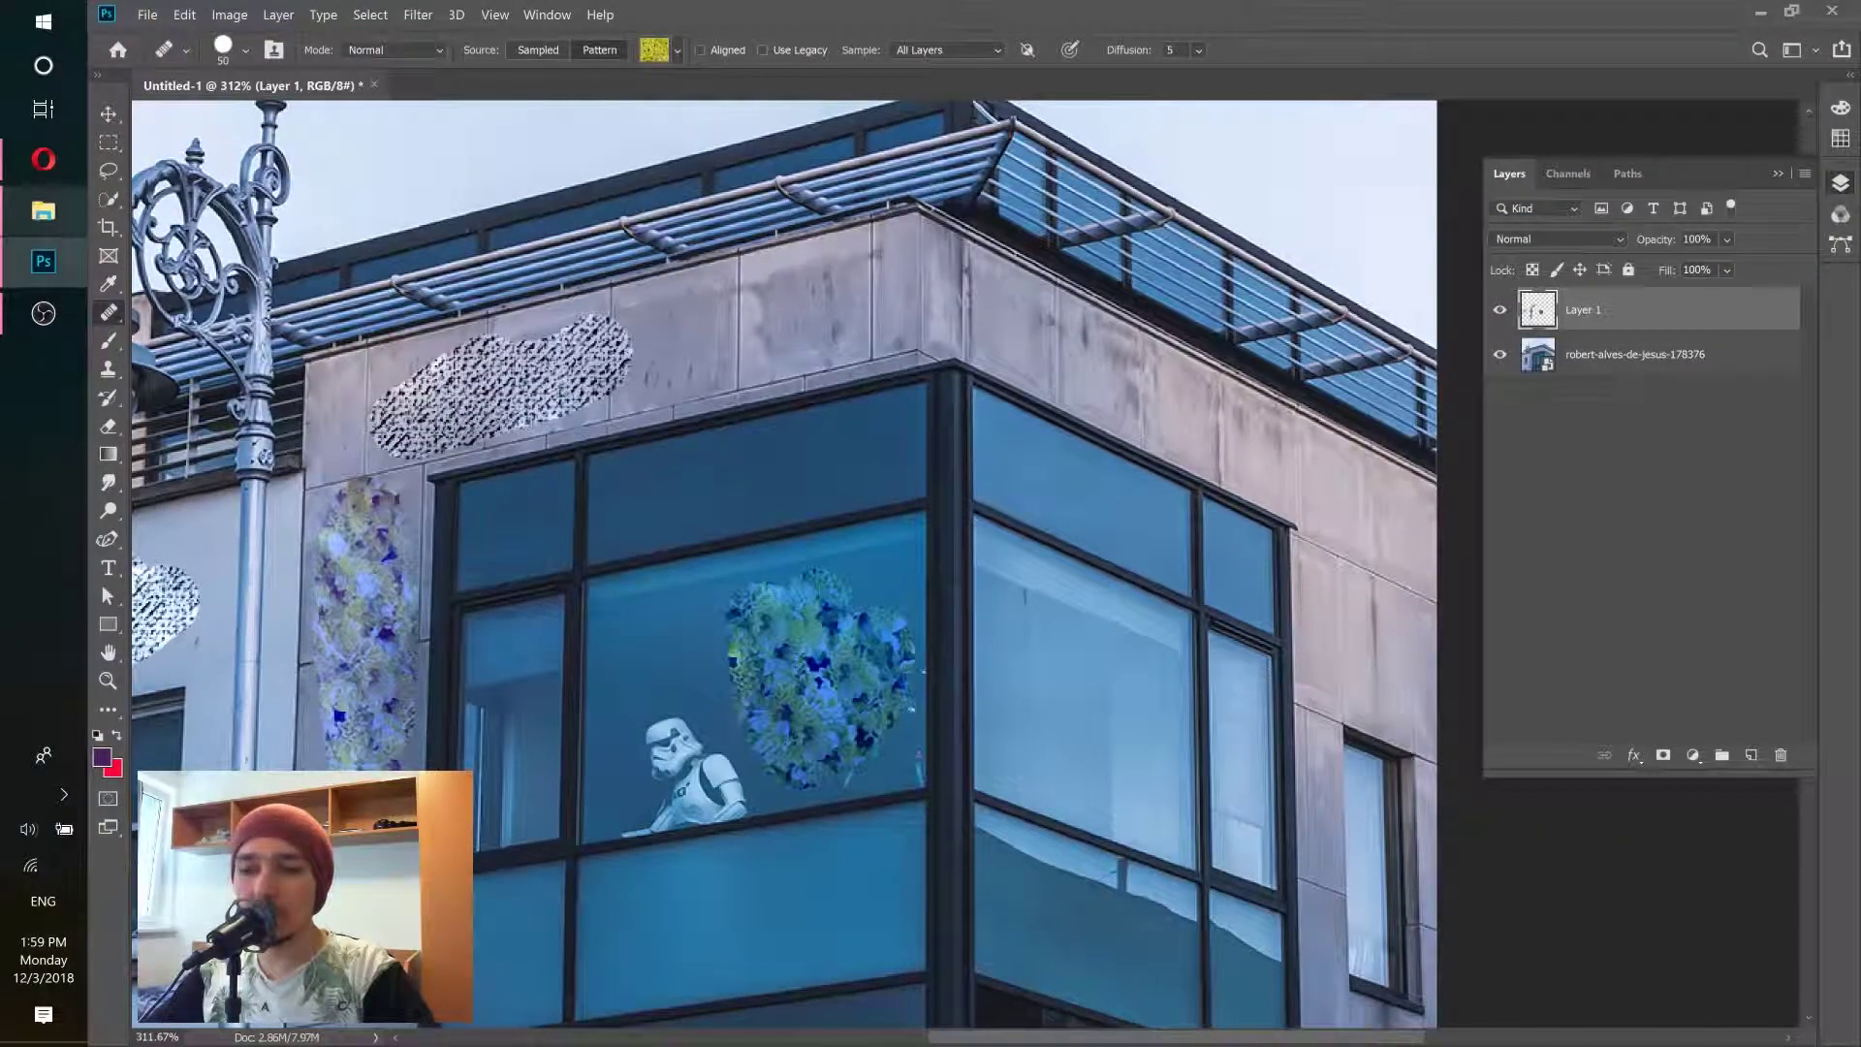
pyautogui.moveTo(513, 659); pyautogui.dragTo(1083, 567)
pyautogui.moveTo(1724, 313)
pyautogui.mouseDown()
pyautogui.moveTo(1749, 717)
pyautogui.moveTo(1780, 755)
pyautogui.mouseUp()
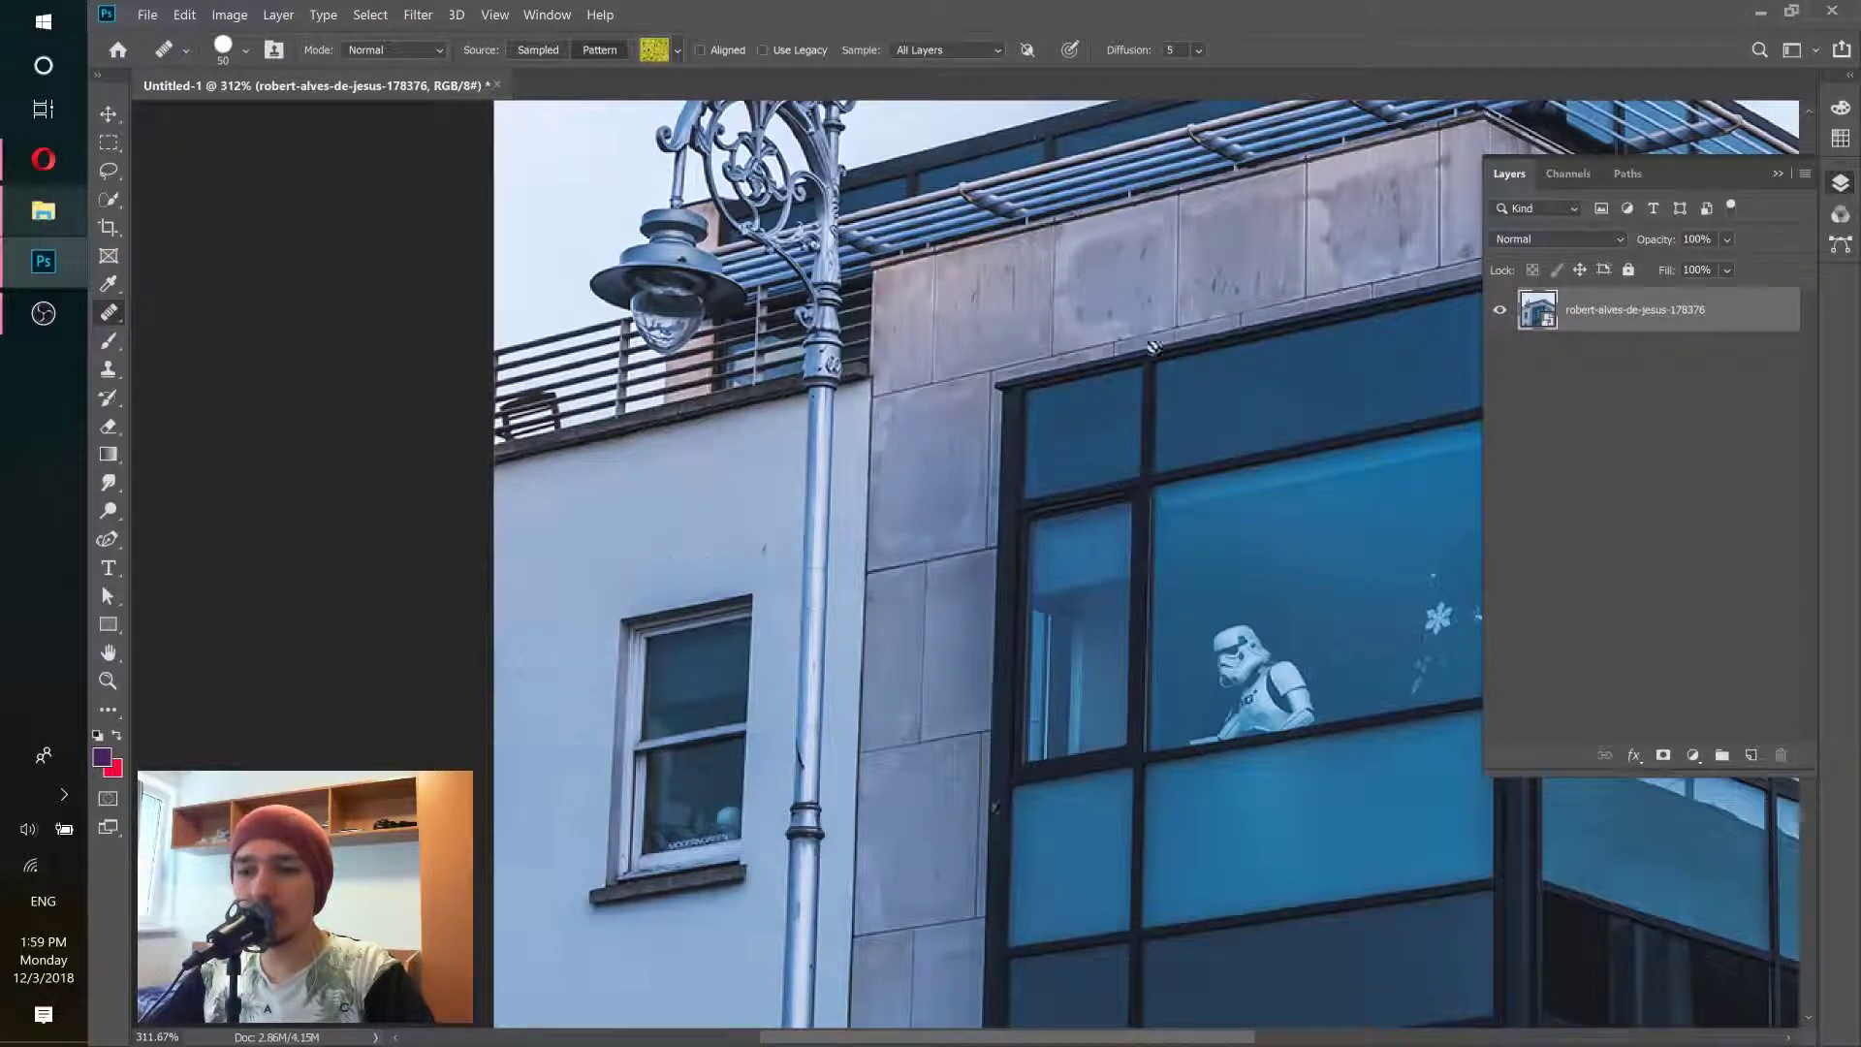
# Step: Add a new layer, choose a pale rough-surface pattern, and paint a first patch on the pale wall above the small window
pyautogui.click(1751, 757)
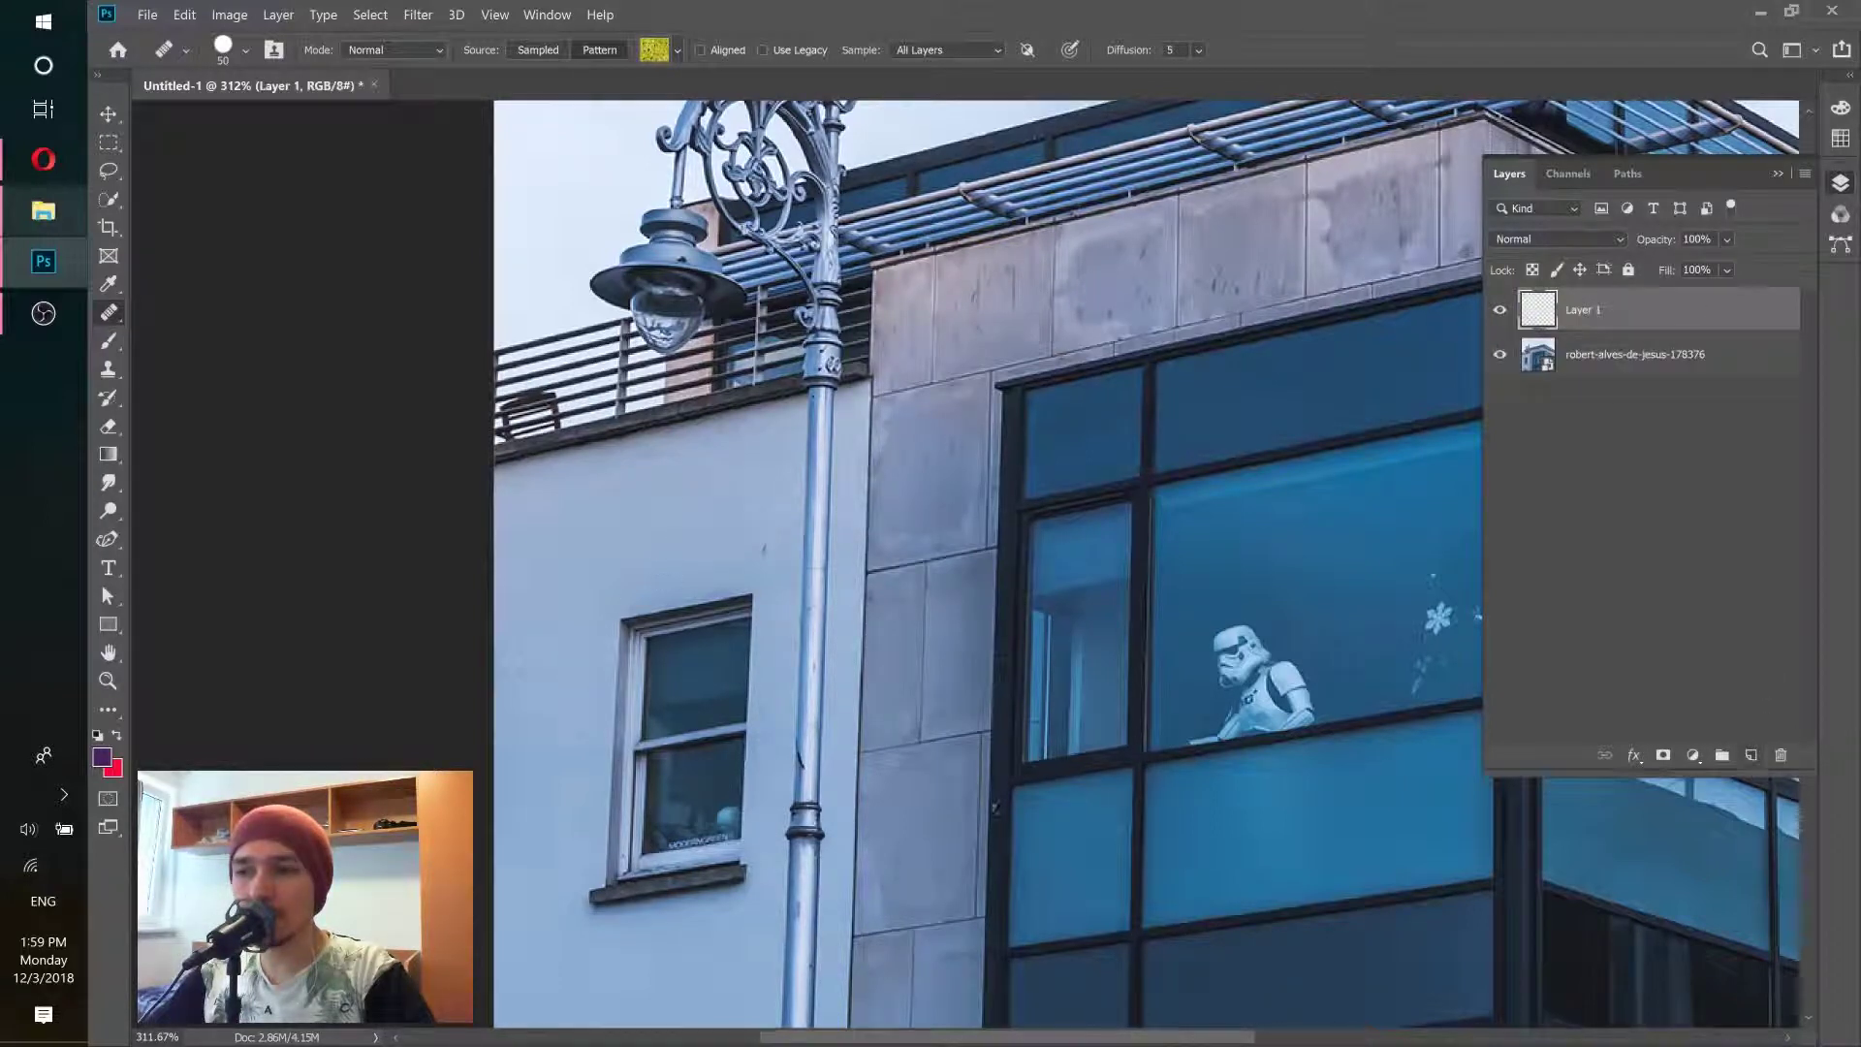
pyautogui.click(674, 49)
pyautogui.click(625, 133)
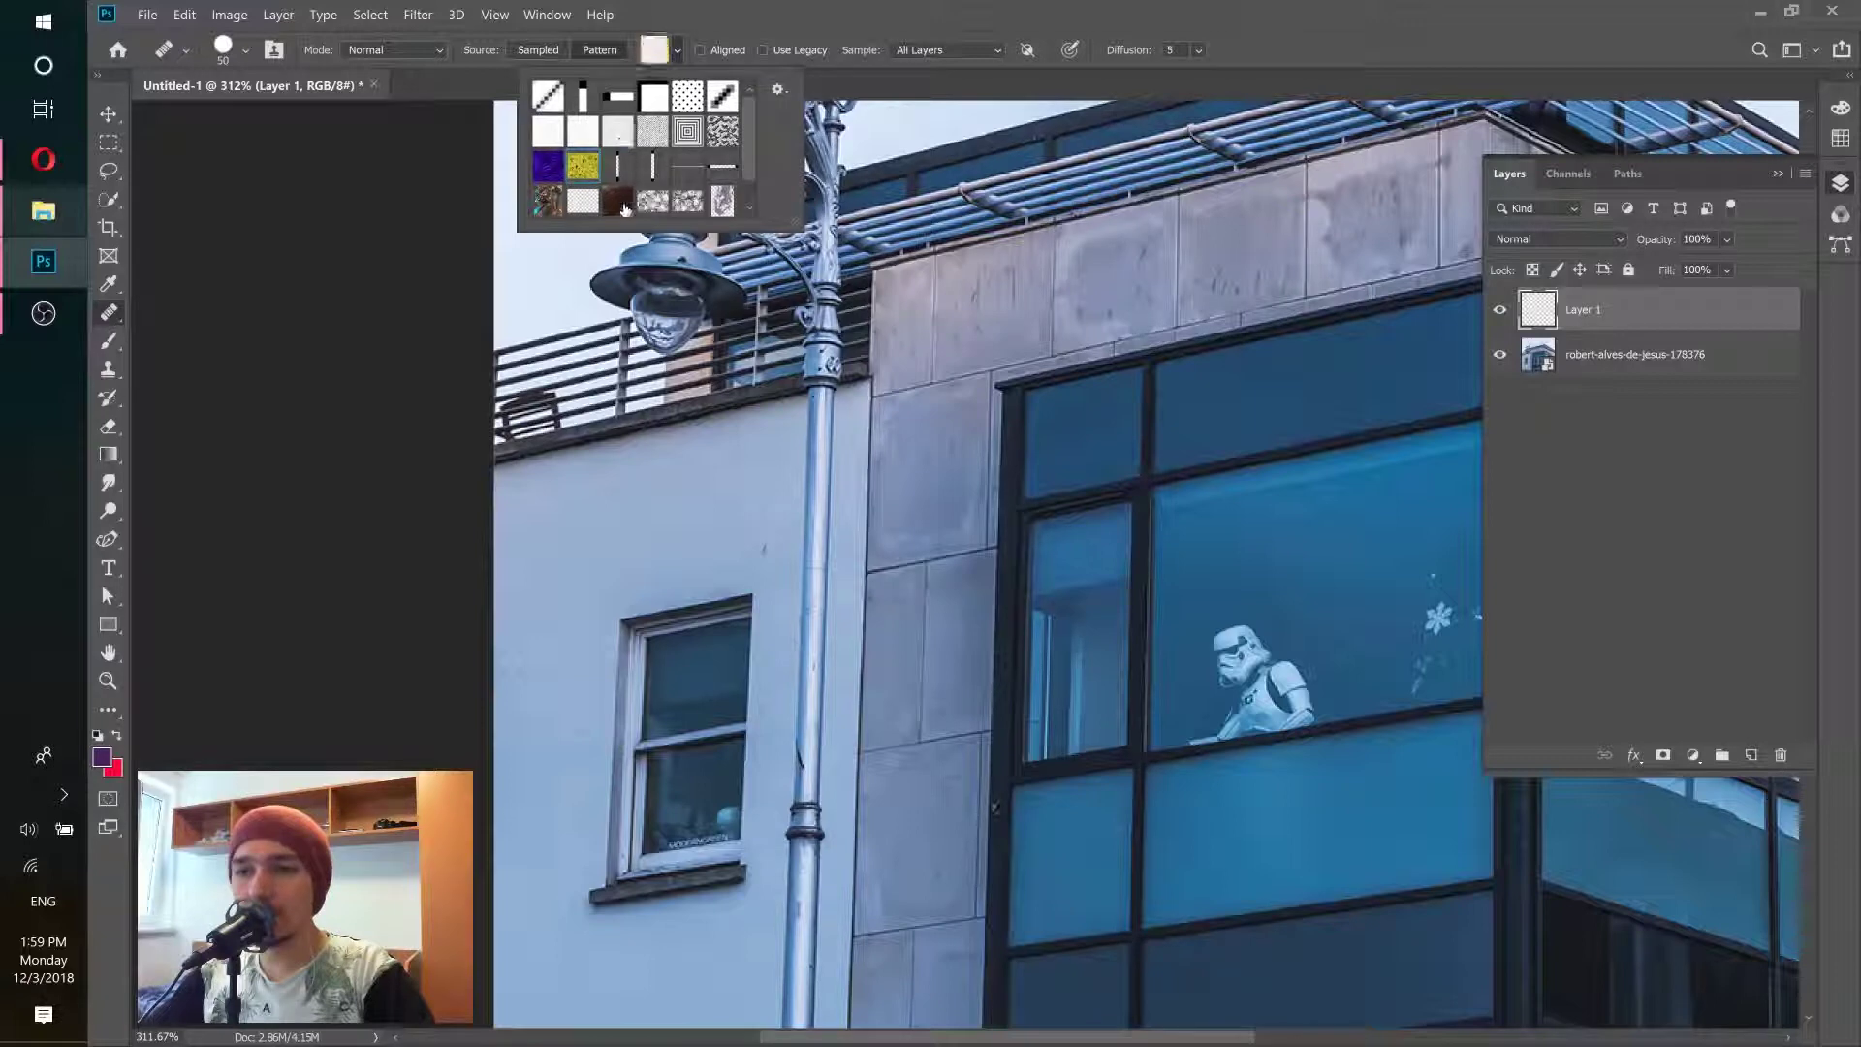
pyautogui.press('Return')
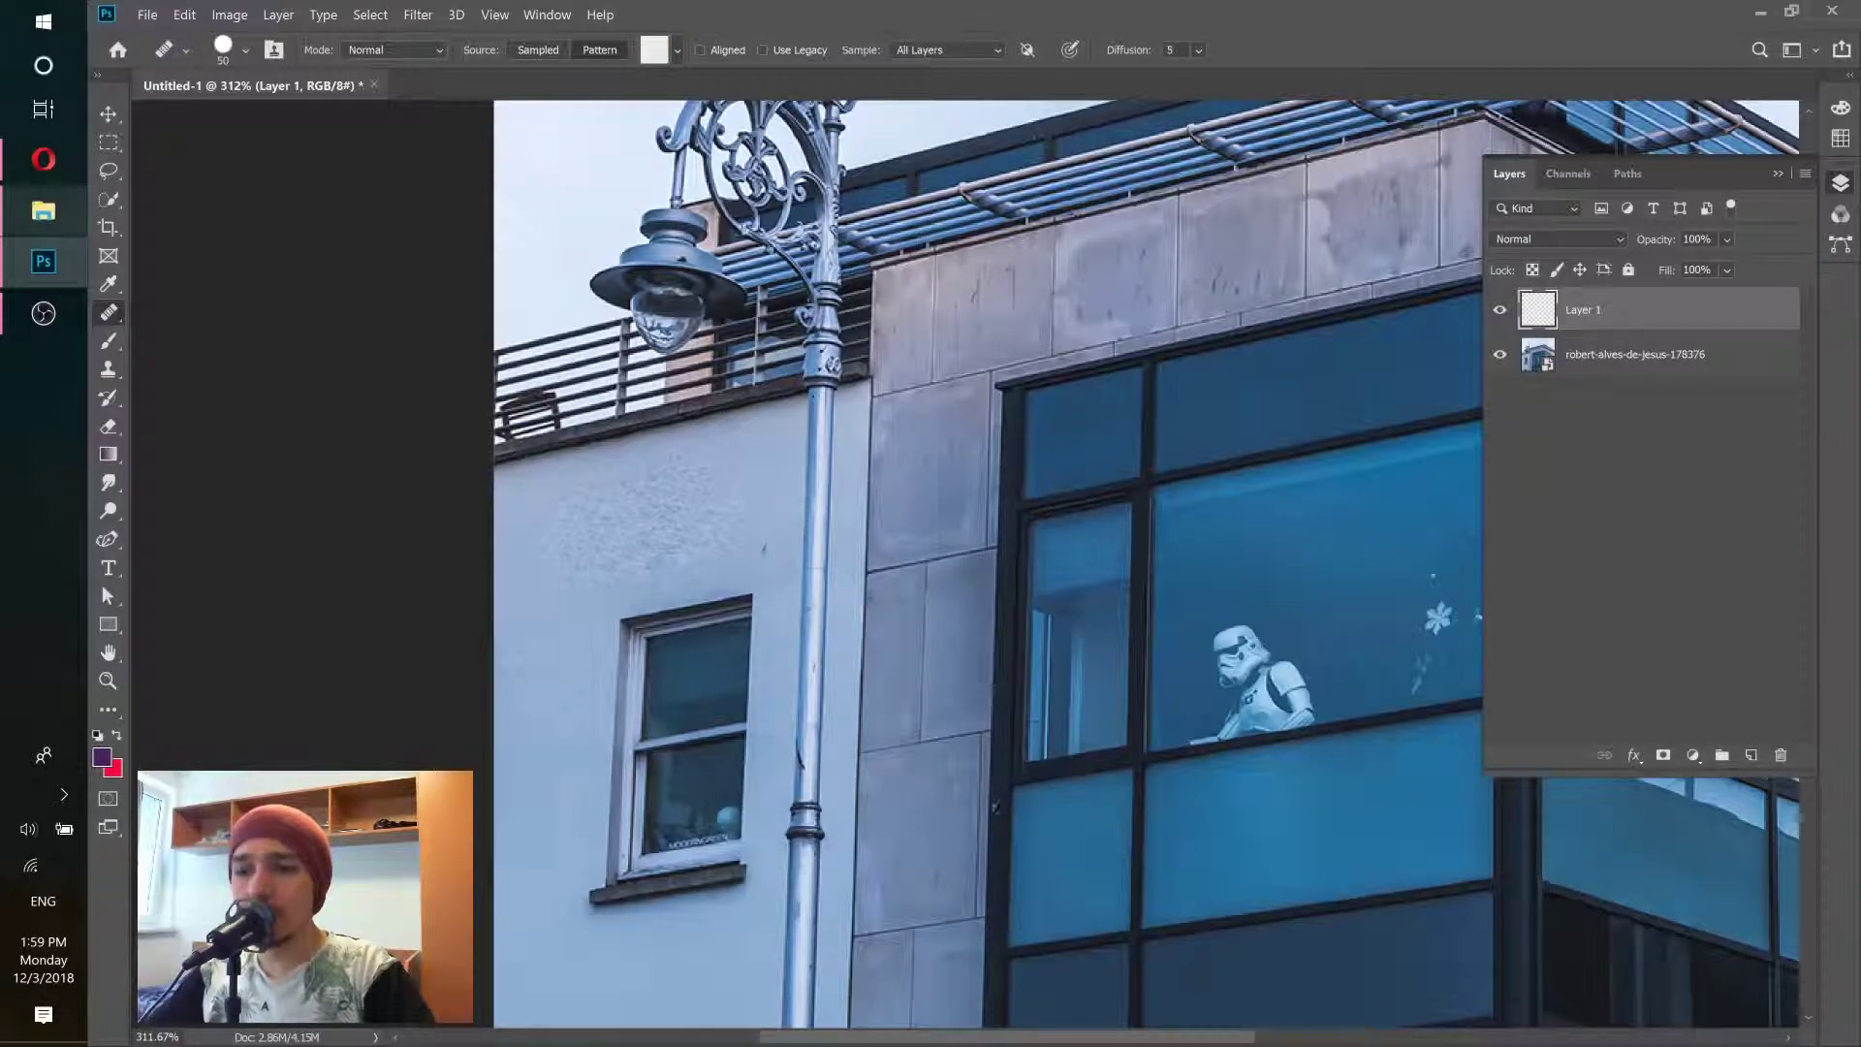
# Step: Spread the pale rough texture over the pale wall around the small window
pyautogui.moveTo(586, 564); pyautogui.dragTo(906, 389)
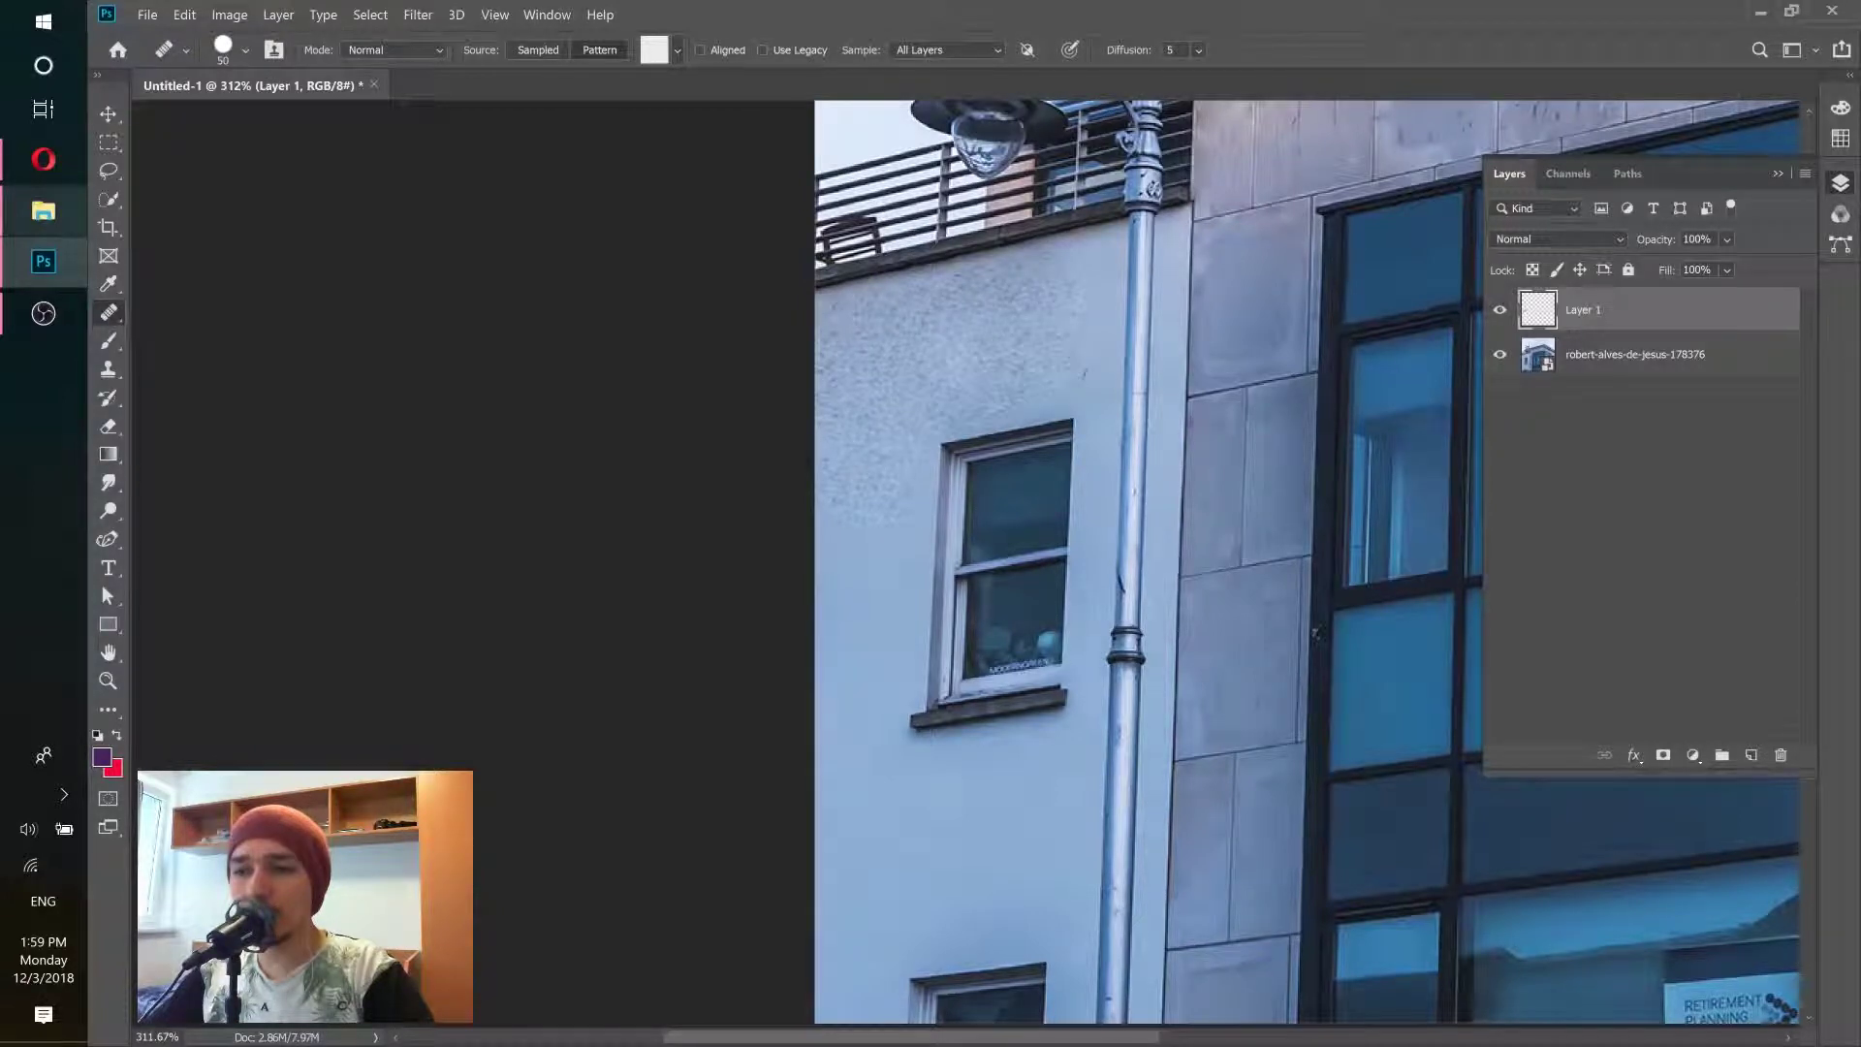
pyautogui.moveTo(918, 499)
pyautogui.mouseDown()
pyautogui.moveTo(906, 673)
pyautogui.moveTo(838, 596)
pyautogui.moveTo(848, 659)
pyautogui.mouseUp()
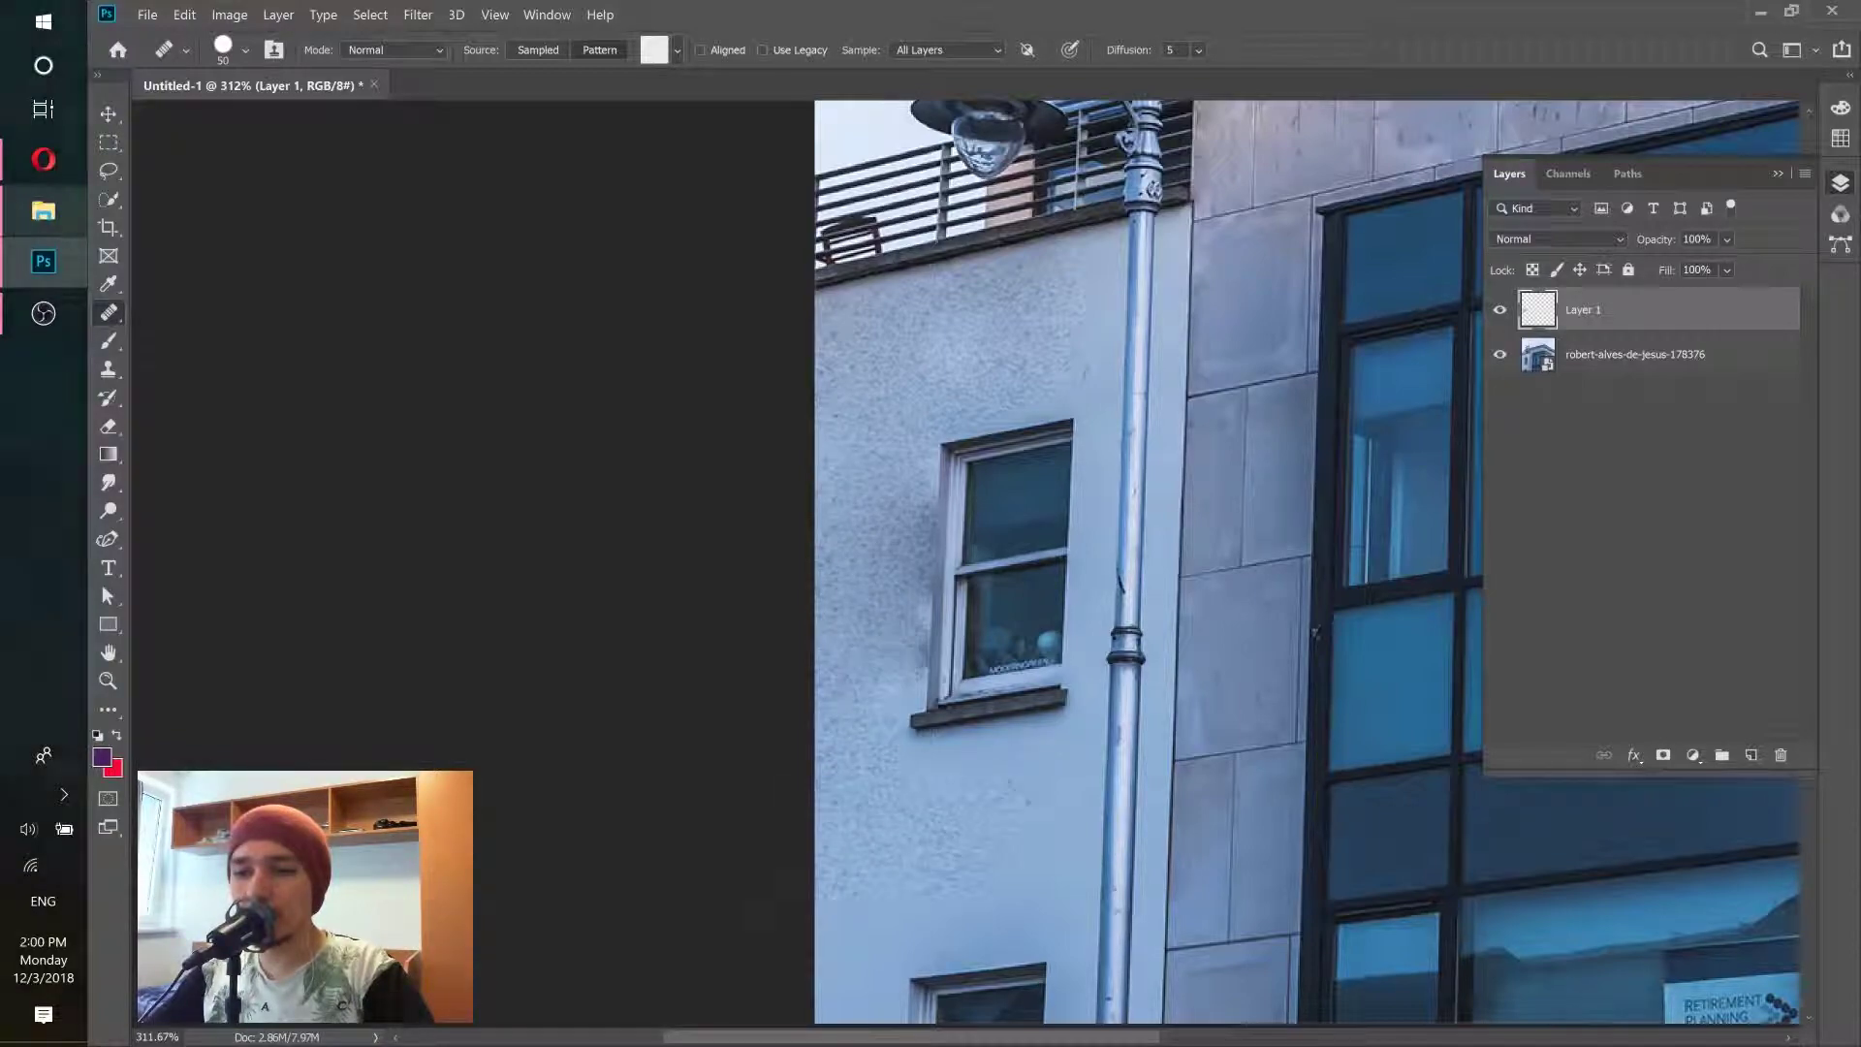
pyautogui.moveTo(1066, 523); pyautogui.dragTo(938, 520)
pyautogui.moveTo(797, 580); pyautogui.dragTo(1024, 580)
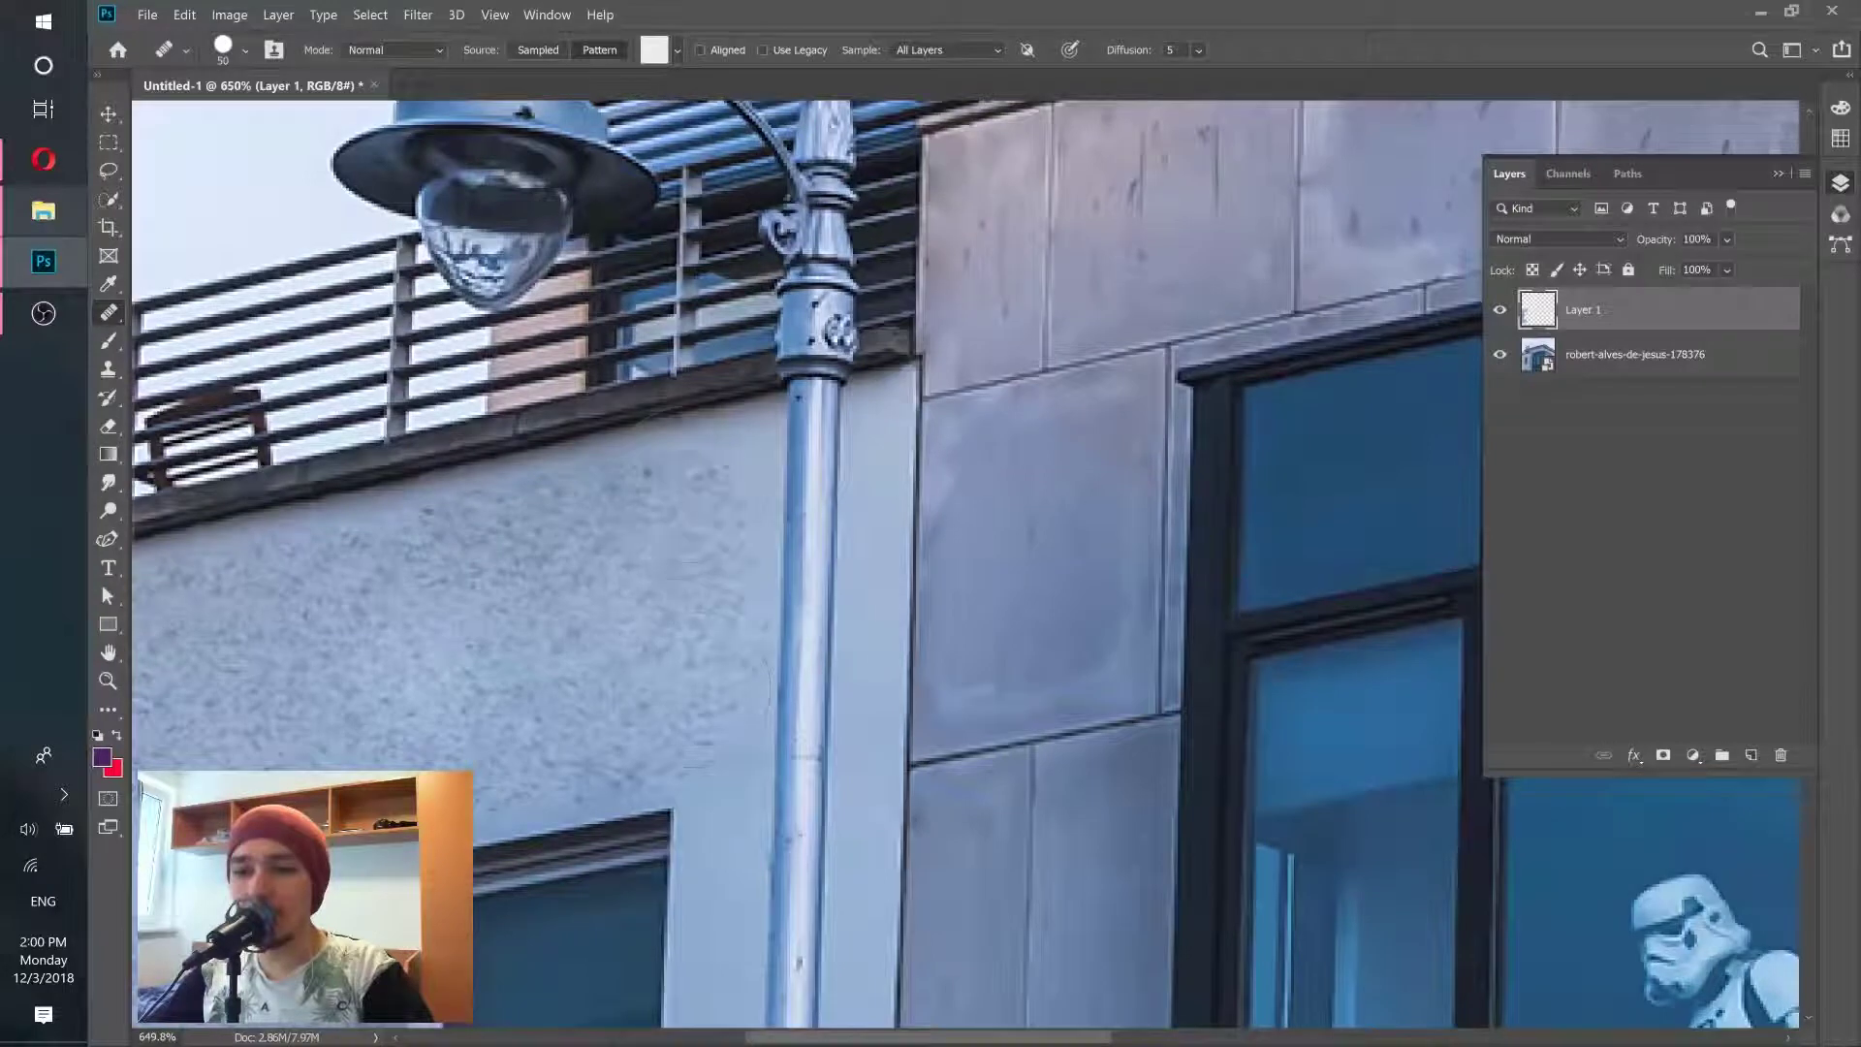
# Step: Extend the rough texture up to the pale wall's roof edge near the lamp post and down its lower part
pyautogui.moveTo(683, 465); pyautogui.dragTo(691, 484)
pyautogui.moveTo(597, 551); pyautogui.dragTo(989, 479)
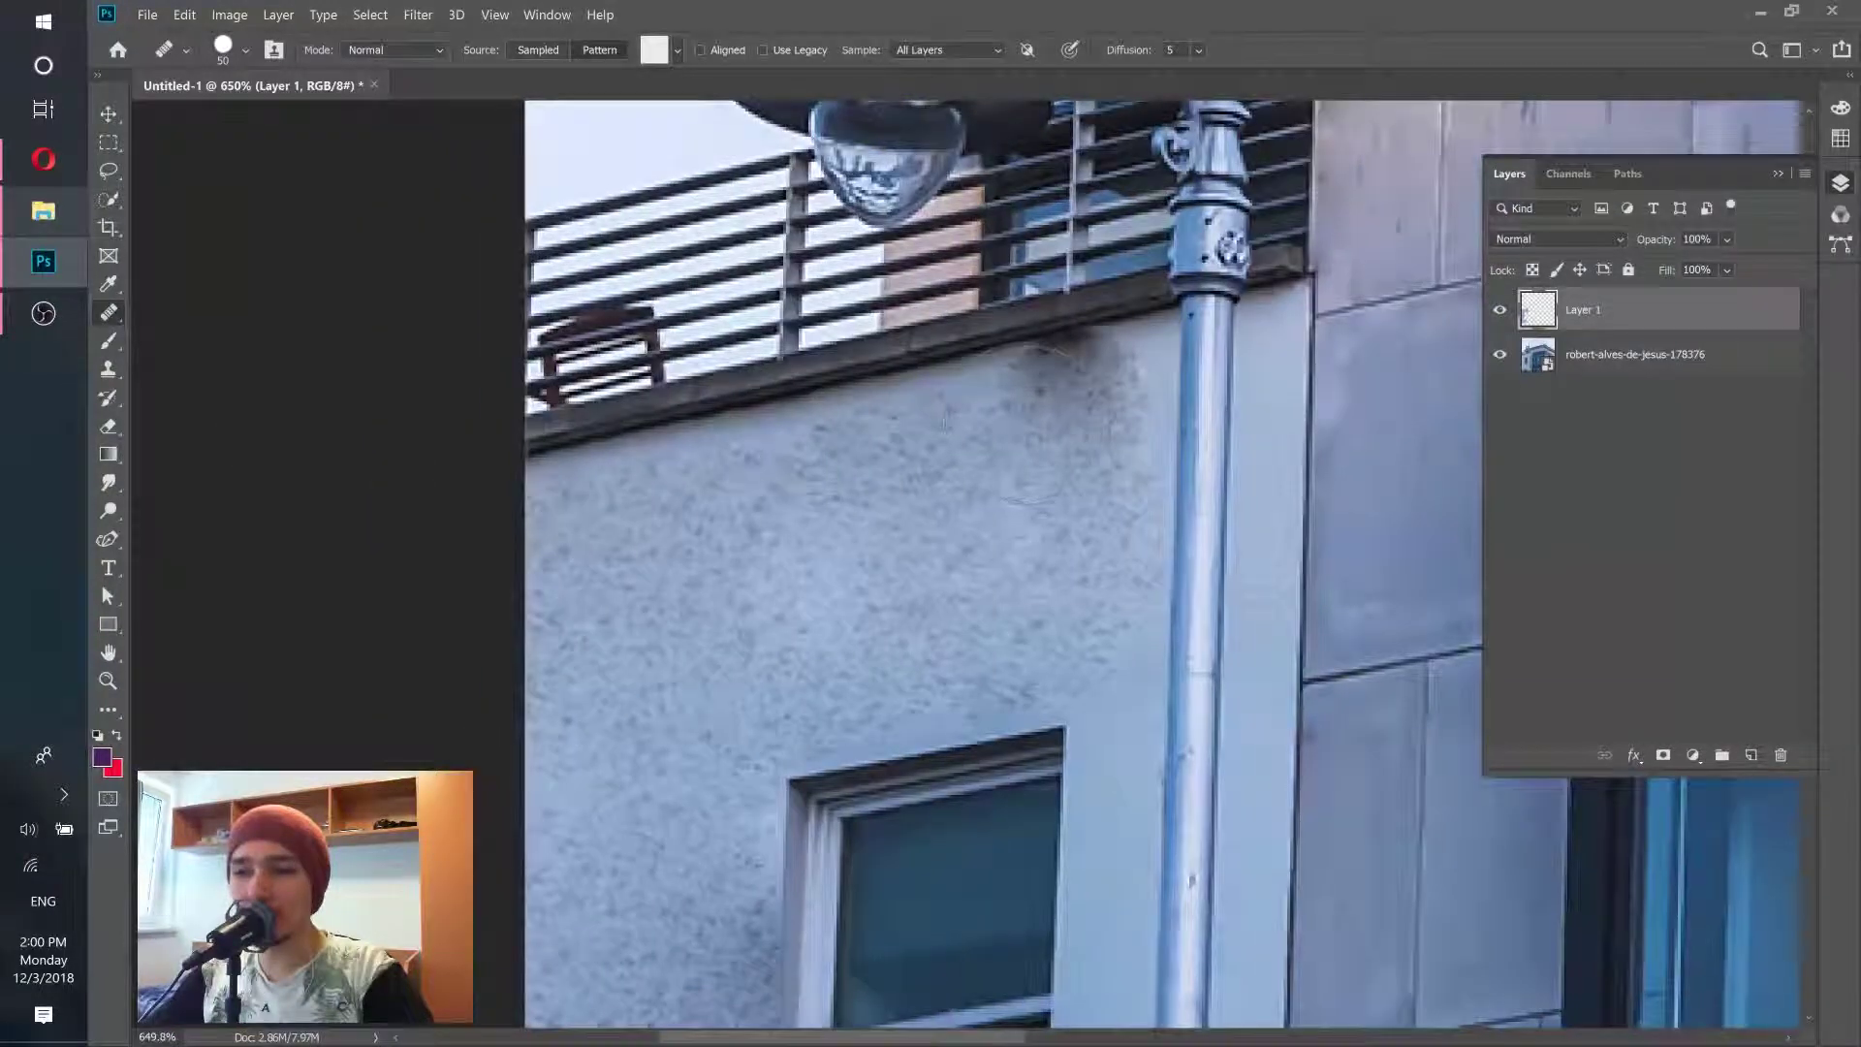
pyautogui.moveTo(622, 512)
pyautogui.mouseDown()
pyautogui.moveTo(578, 516)
pyautogui.moveTo(948, 433)
pyautogui.moveTo(732, 502)
pyautogui.moveTo(728, 678)
pyautogui.moveTo(678, 572)
pyautogui.moveTo(726, 549)
pyautogui.mouseUp()
pyautogui.scroll(-10, 732, 501)
pyautogui.moveTo(979, 562)
pyautogui.mouseDown()
pyautogui.moveTo(1042, 495)
pyautogui.moveTo(1027, 291)
pyautogui.moveTo(843, 242)
pyautogui.moveTo(967, 198)
pyautogui.mouseUp()
pyautogui.scroll(-8, 1048, 408)
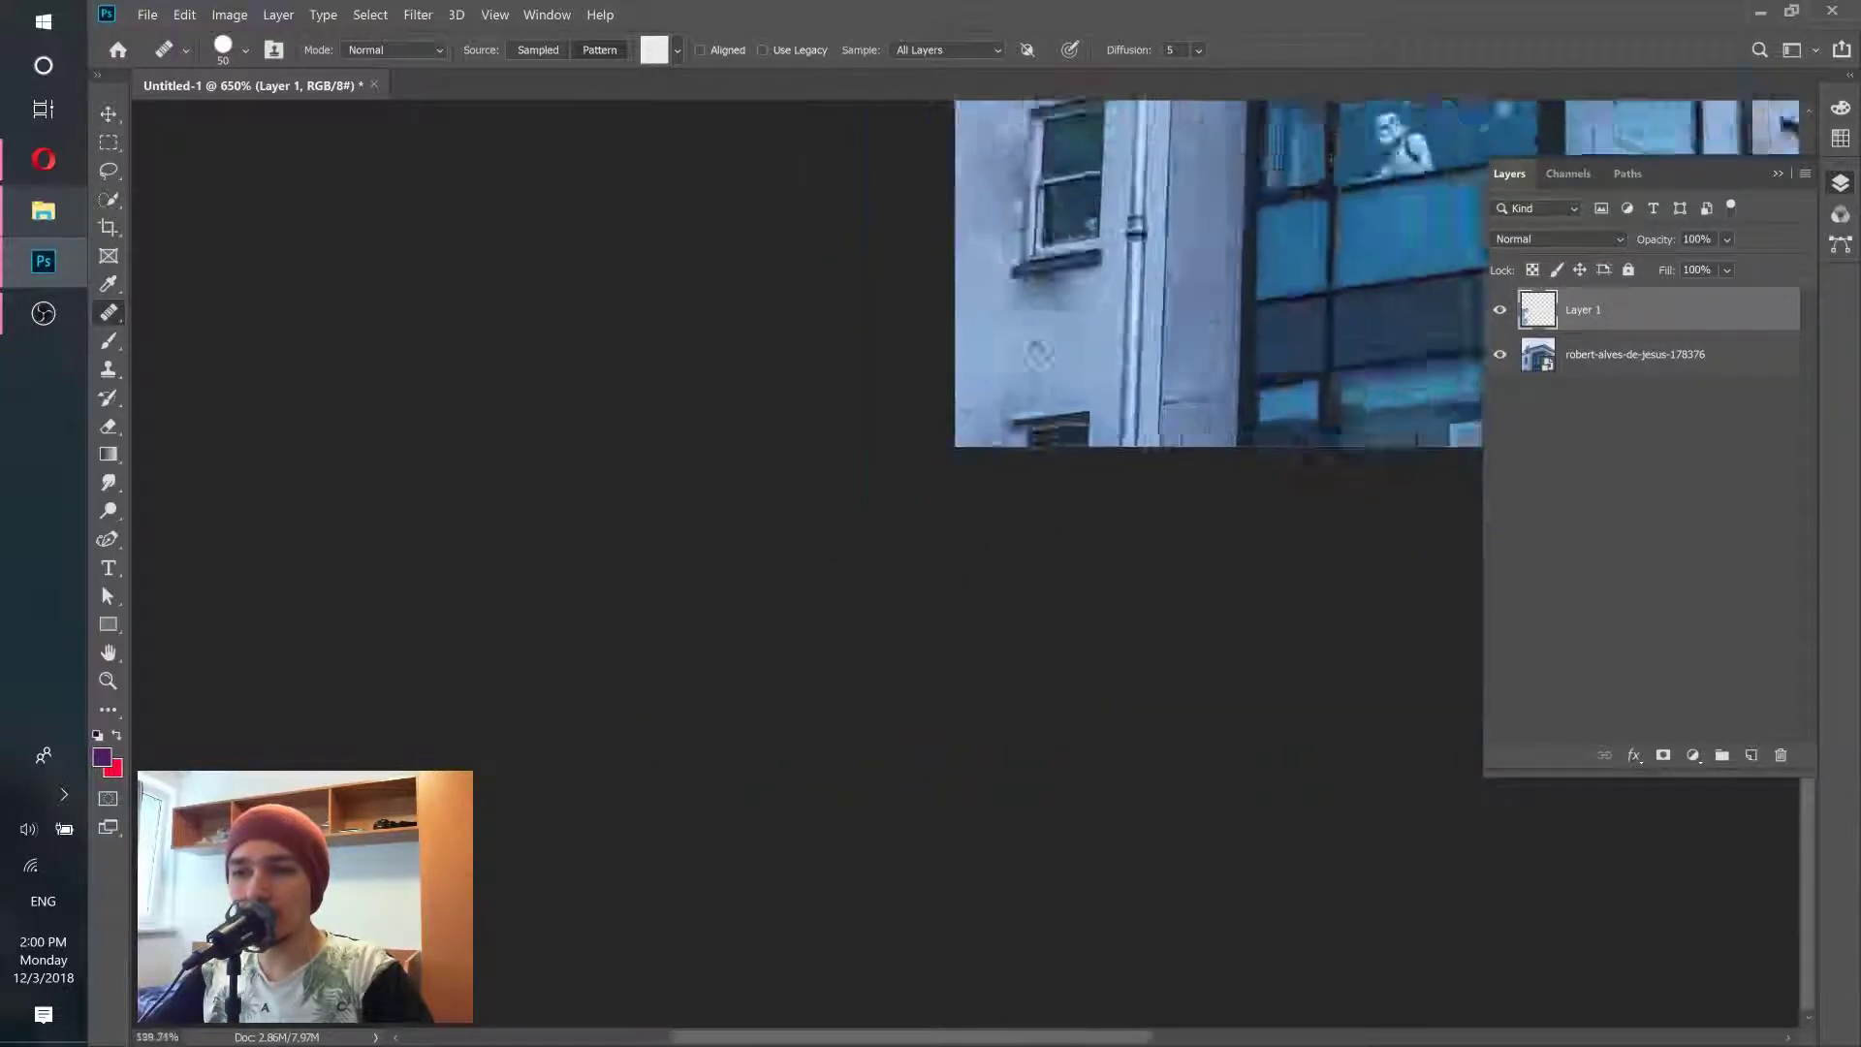
pyautogui.scroll(1, 806, 666)
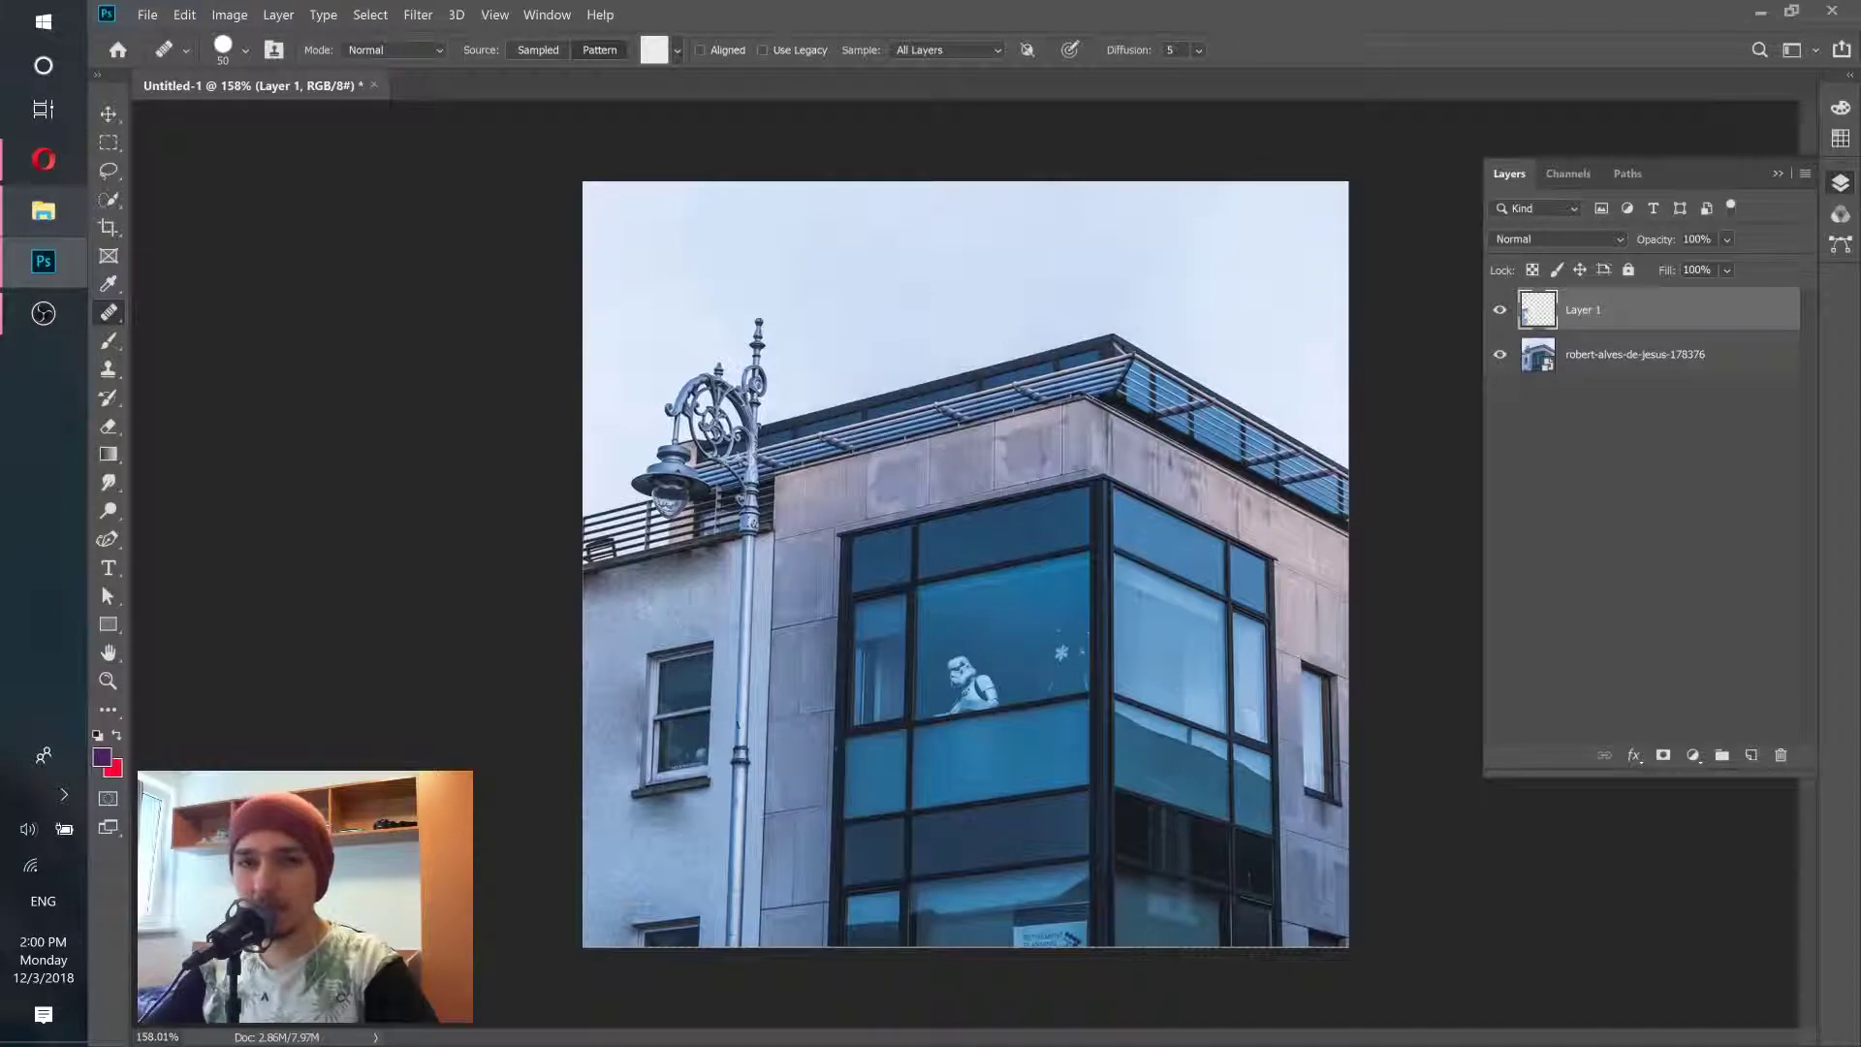
# Step: Choose the grey woven pattern again and paint it over the stone wall around the corner, above and beside the windows
pyautogui.scroll(2, 960, 407)
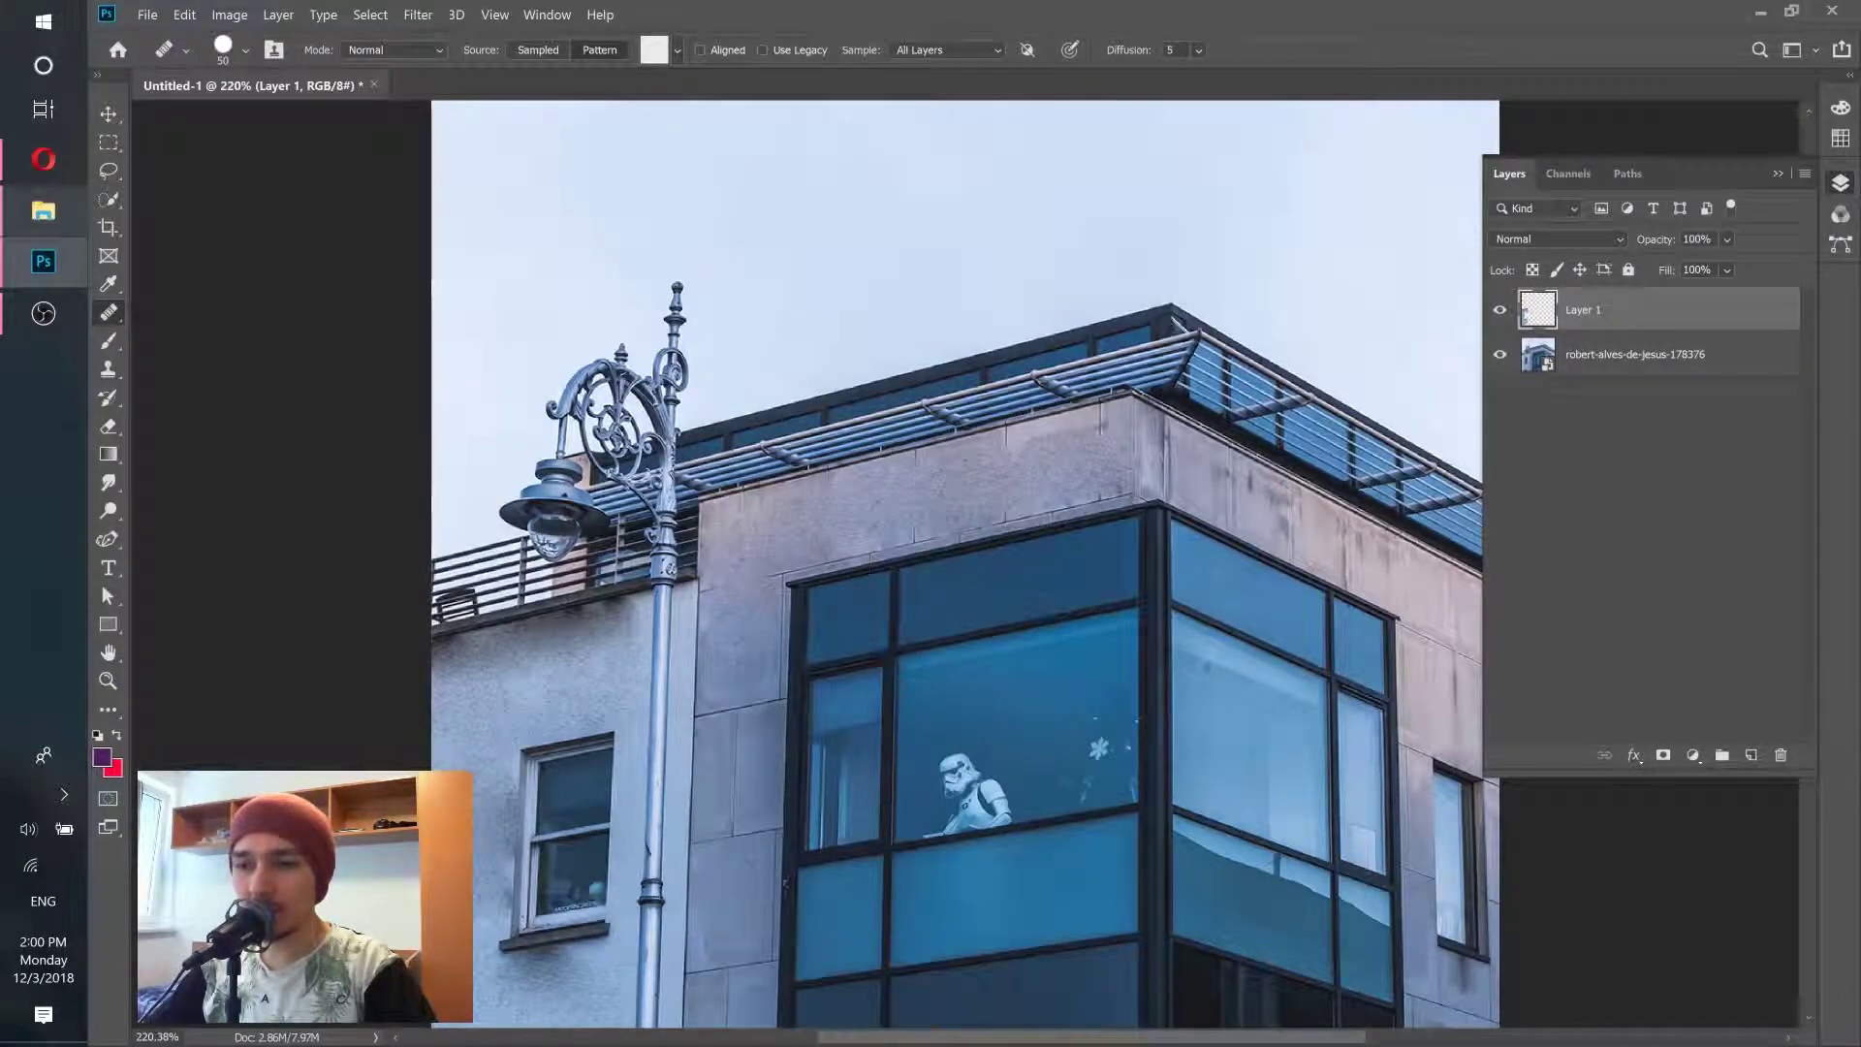
pyautogui.click(677, 52)
pyautogui.click(658, 139)
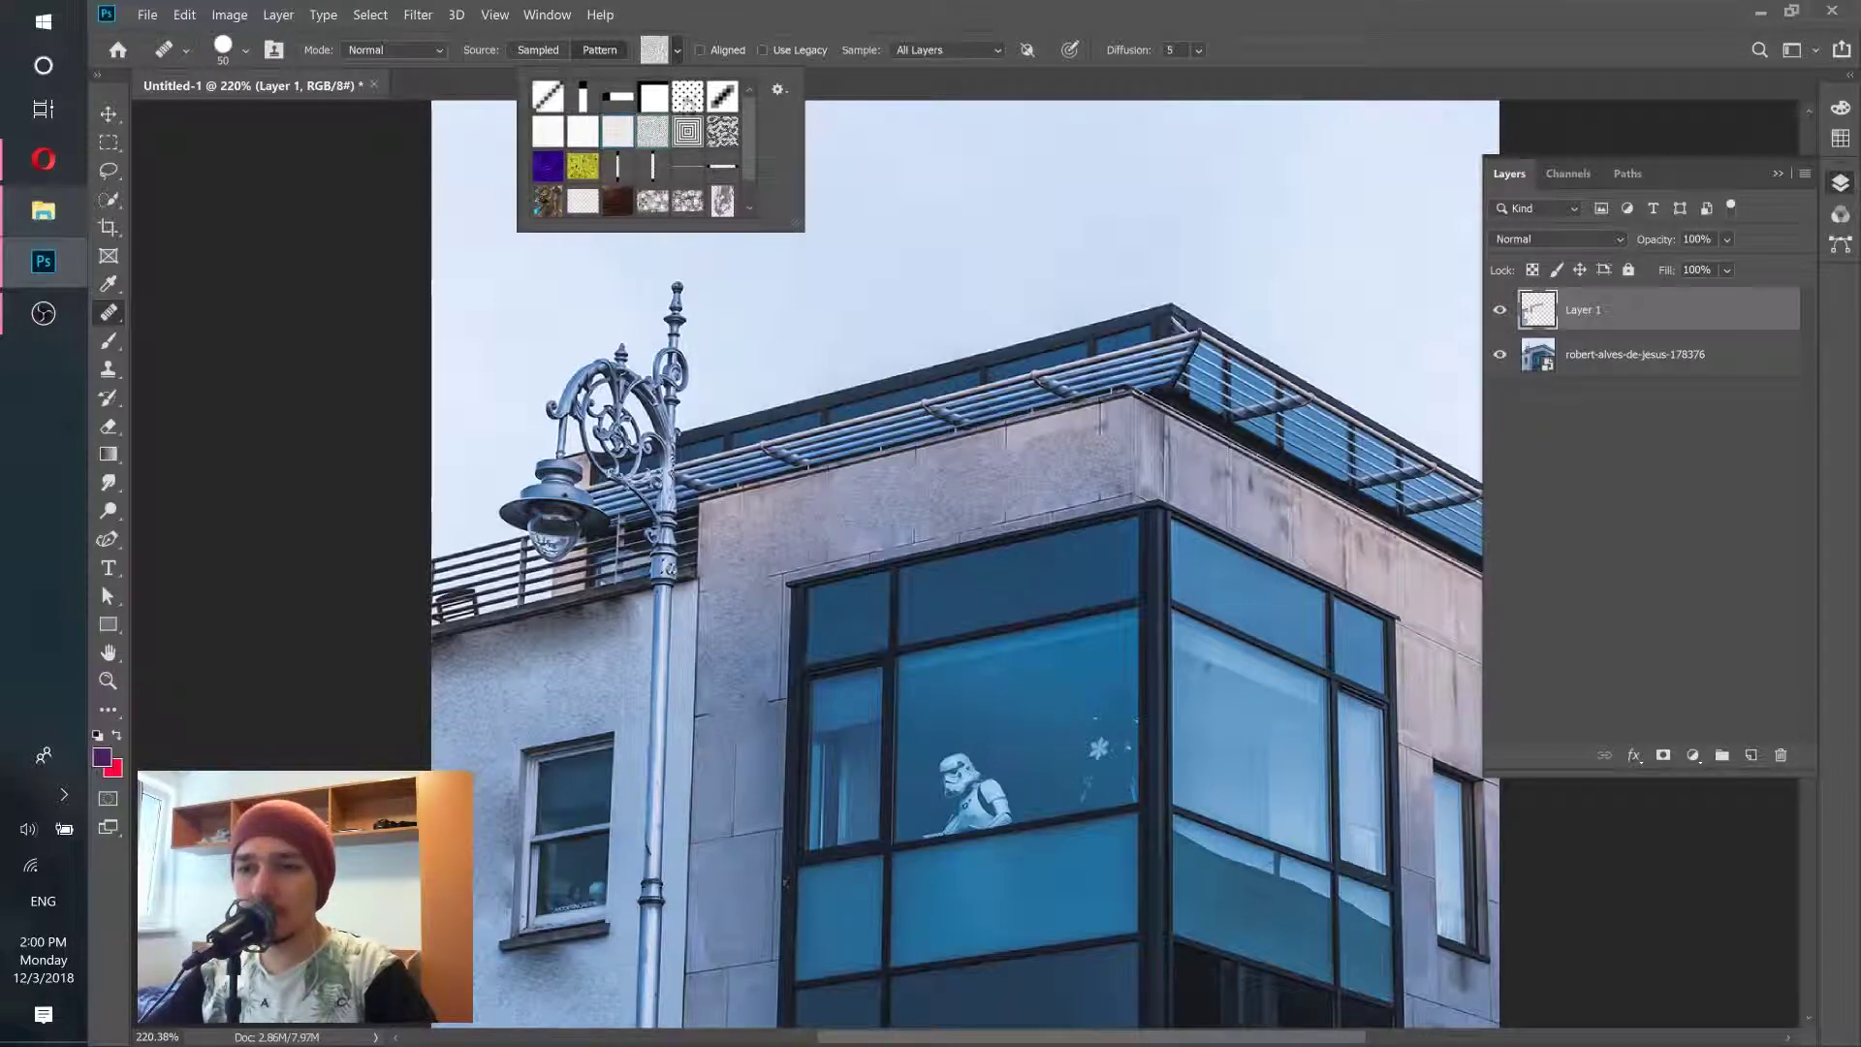
pyautogui.click(734, 34)
pyautogui.moveTo(1197, 460)
pyautogui.mouseDown()
pyautogui.moveTo(1434, 591)
pyautogui.moveTo(1175, 467)
pyautogui.mouseUp()
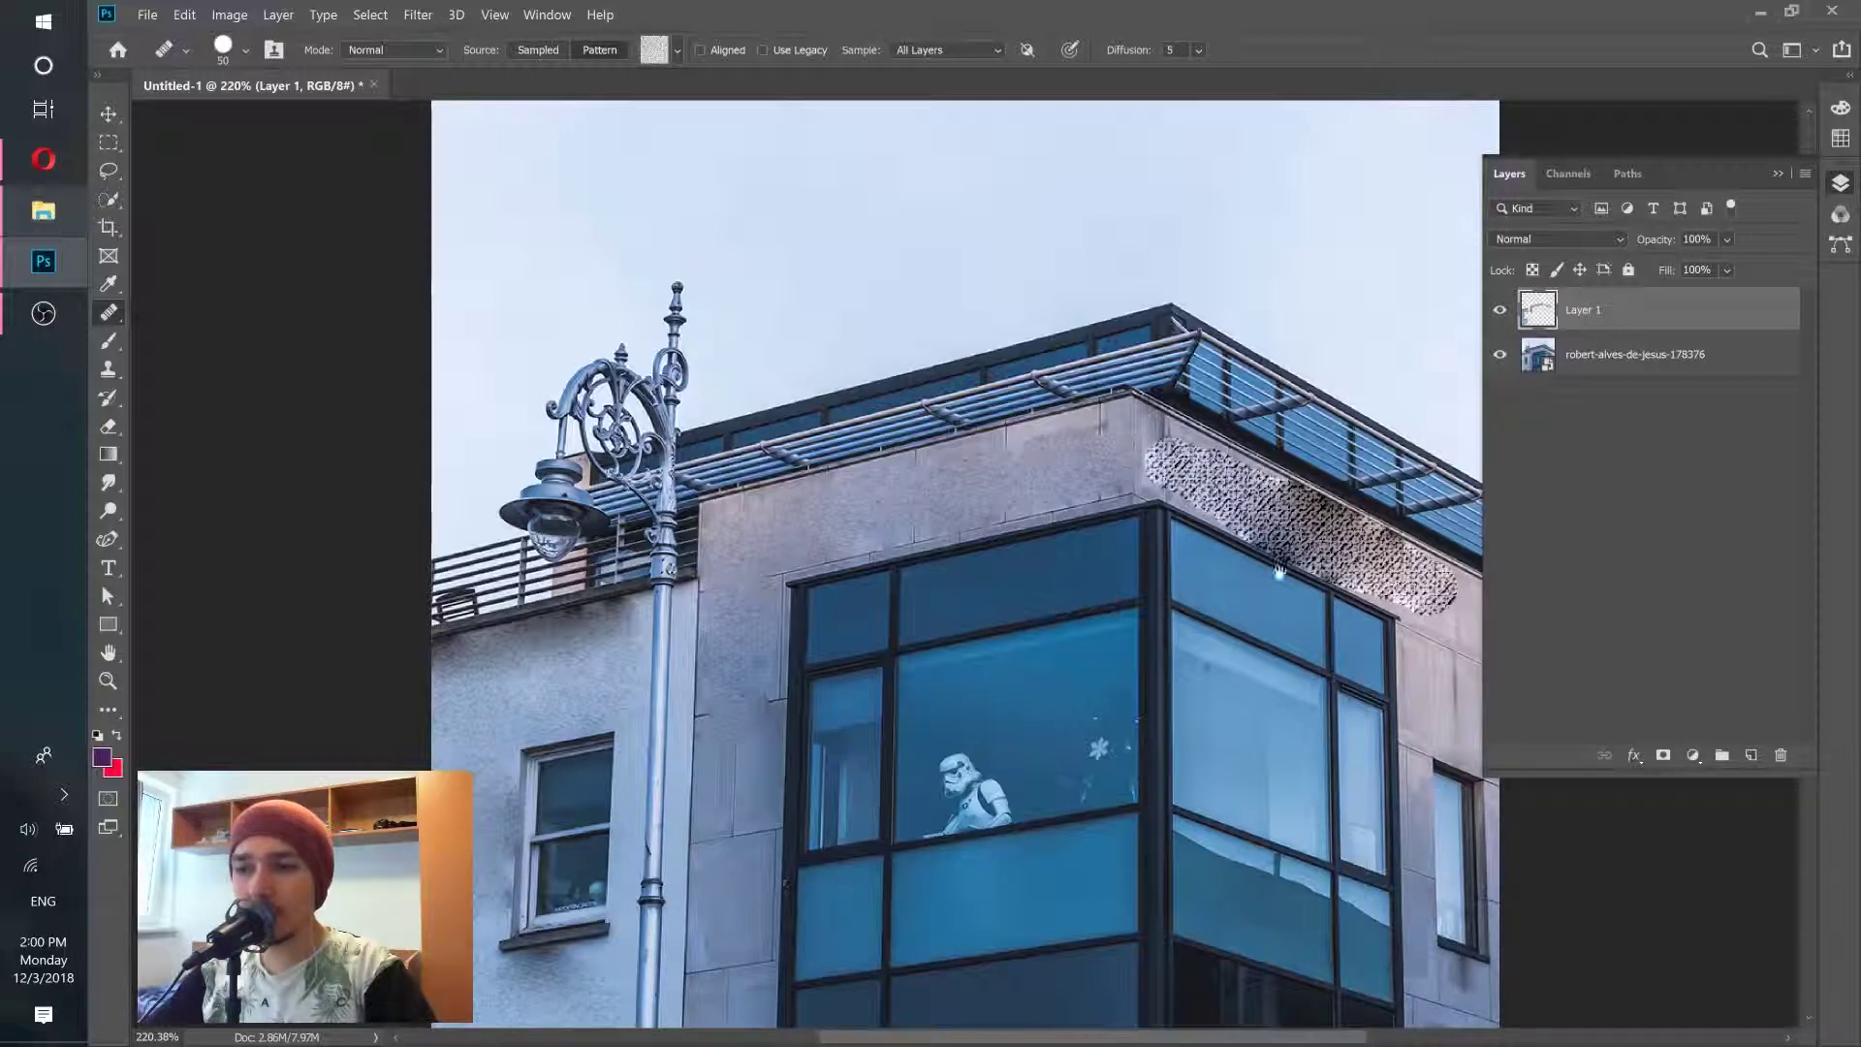
pyautogui.moveTo(1323, 603)
pyautogui.mouseDown()
pyautogui.moveTo(1083, 479)
pyautogui.moveTo(1187, 553)
pyautogui.moveTo(1212, 625)
pyautogui.moveTo(1256, 503)
pyautogui.moveTo(1245, 572)
pyautogui.mouseUp()
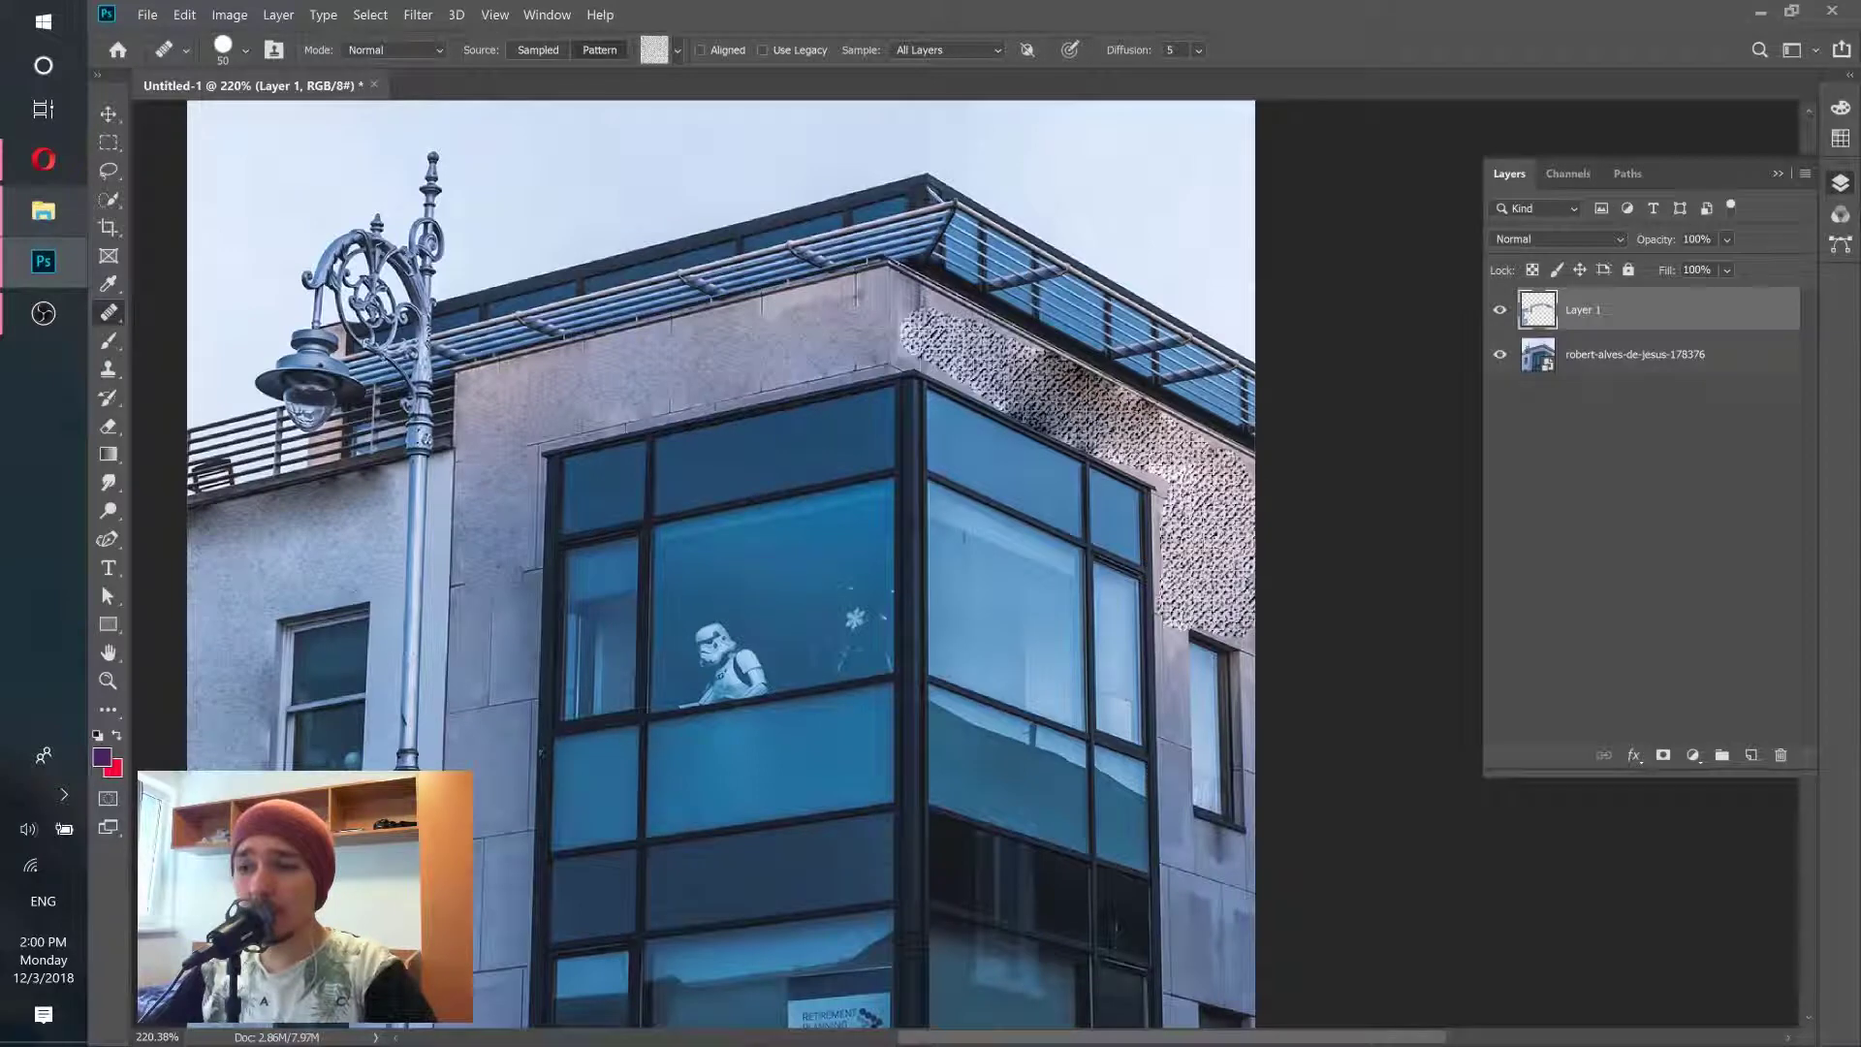
pyautogui.scroll(-3, 1162, 506)
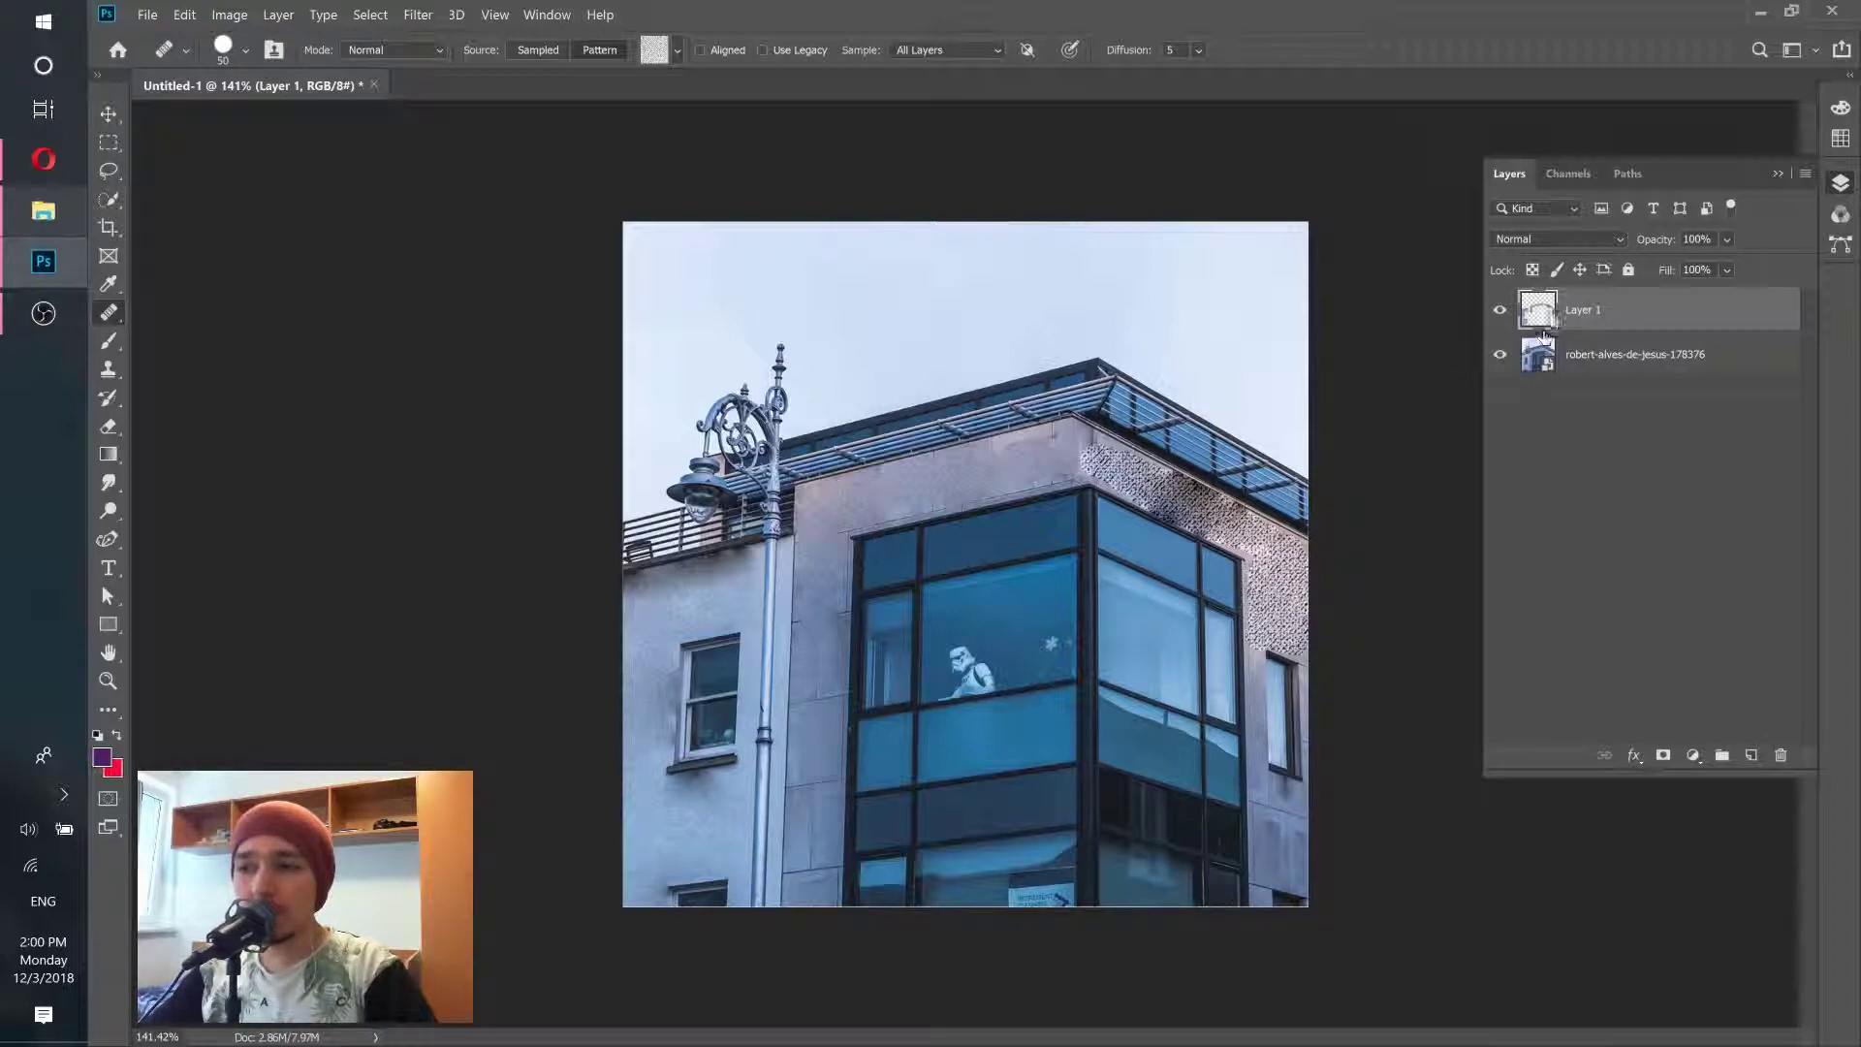
# Step: Replace Layer 1 with a fresh empty layer and paint the woven pattern along the stone band above the stormtrooper's window
pyautogui.moveTo(1711, 327); pyautogui.dragTo(1780, 755)
pyautogui.click(1751, 755)
pyautogui.scroll(2, 753, 588)
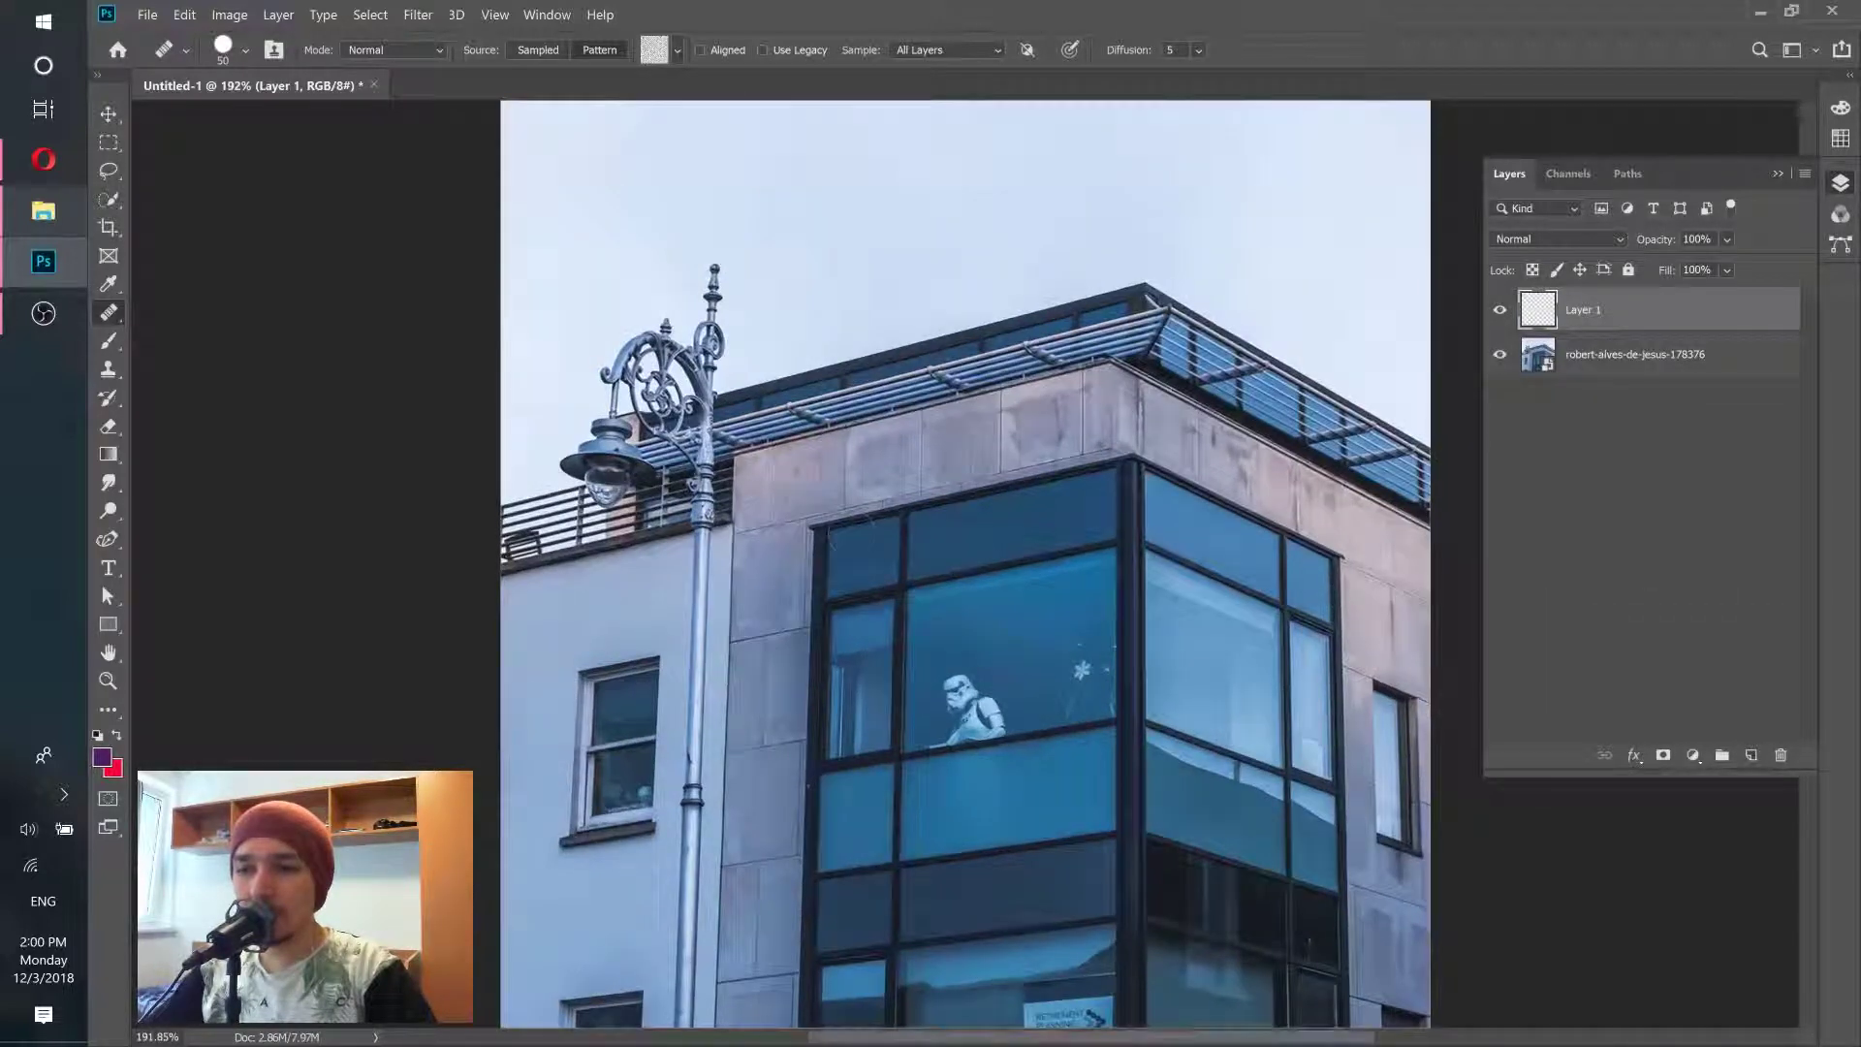
pyautogui.moveTo(842, 470)
pyautogui.mouseDown()
pyautogui.moveTo(1080, 441)
pyautogui.moveTo(1100, 412)
pyautogui.moveTo(889, 453)
pyautogui.moveTo(933, 444)
pyautogui.moveTo(940, 470)
pyautogui.moveTo(834, 504)
pyautogui.mouseUp()
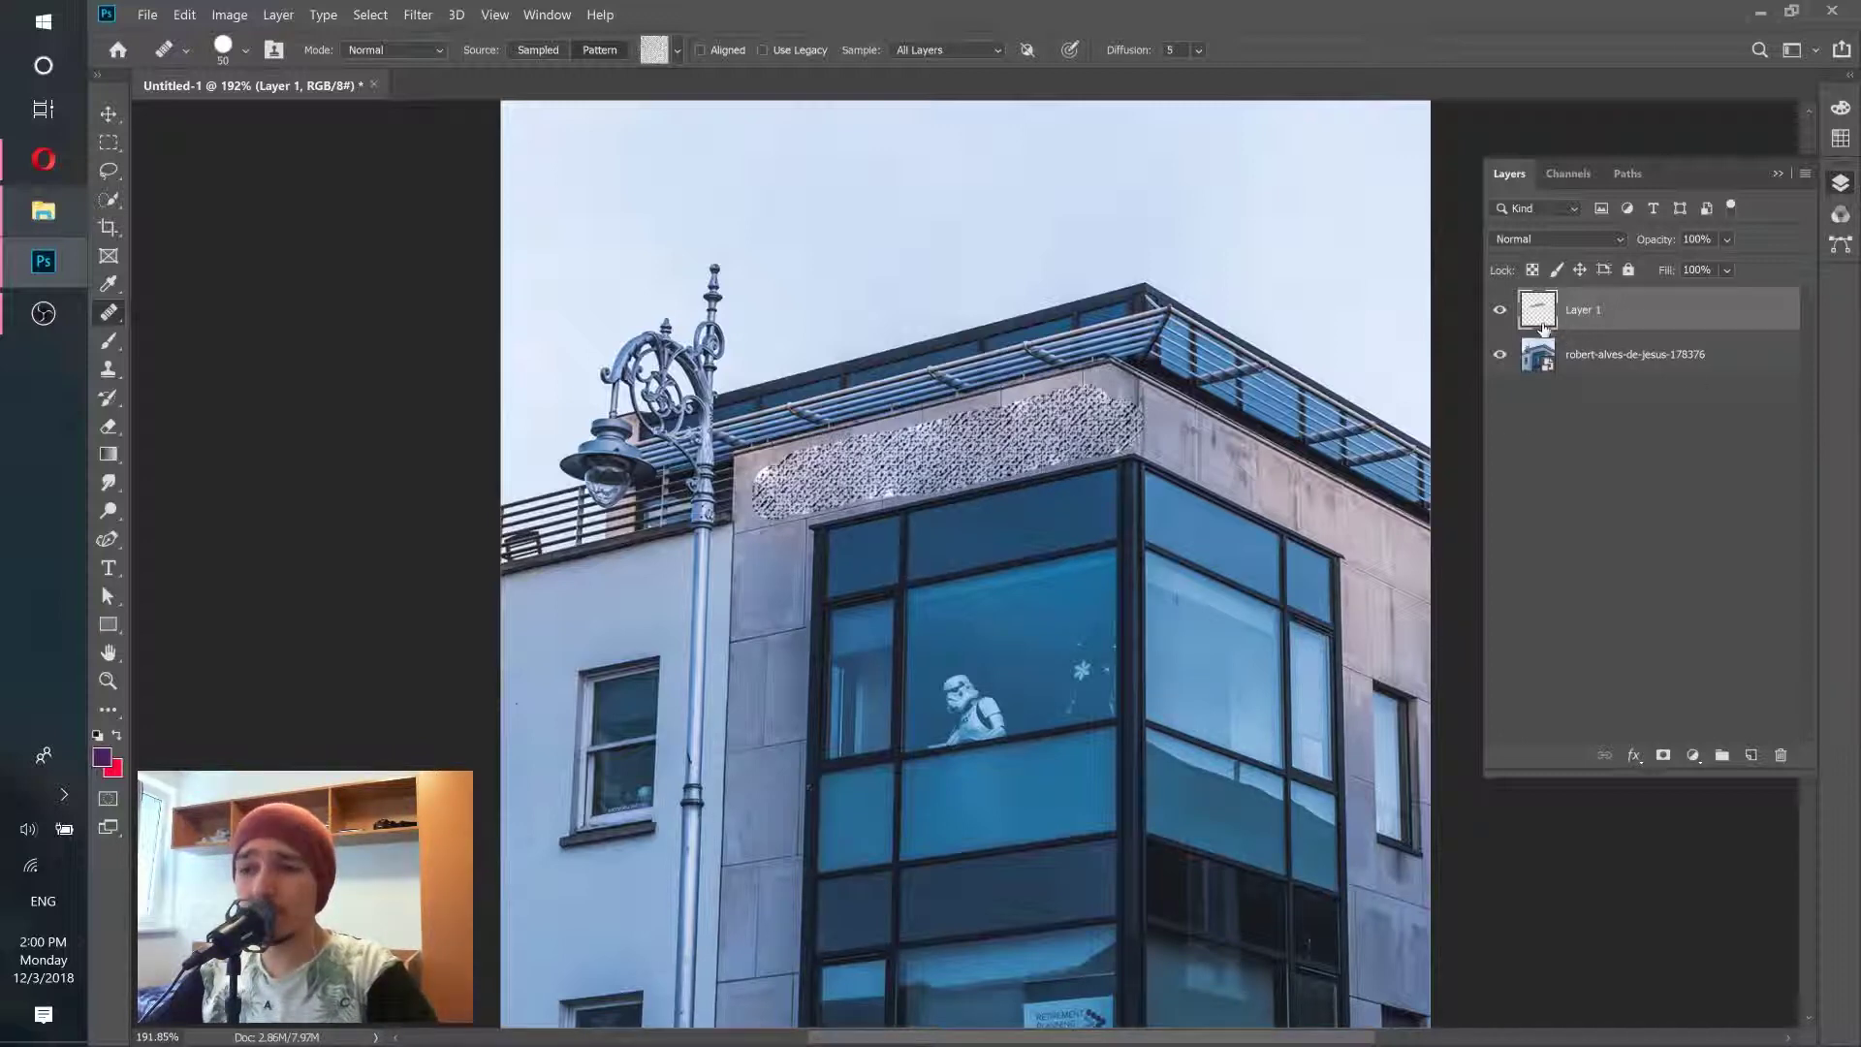
# Step: Try Layer 1 at 49% opacity, restore it to 100%, and set its blend mode to Darken
pyautogui.click(1726, 239)
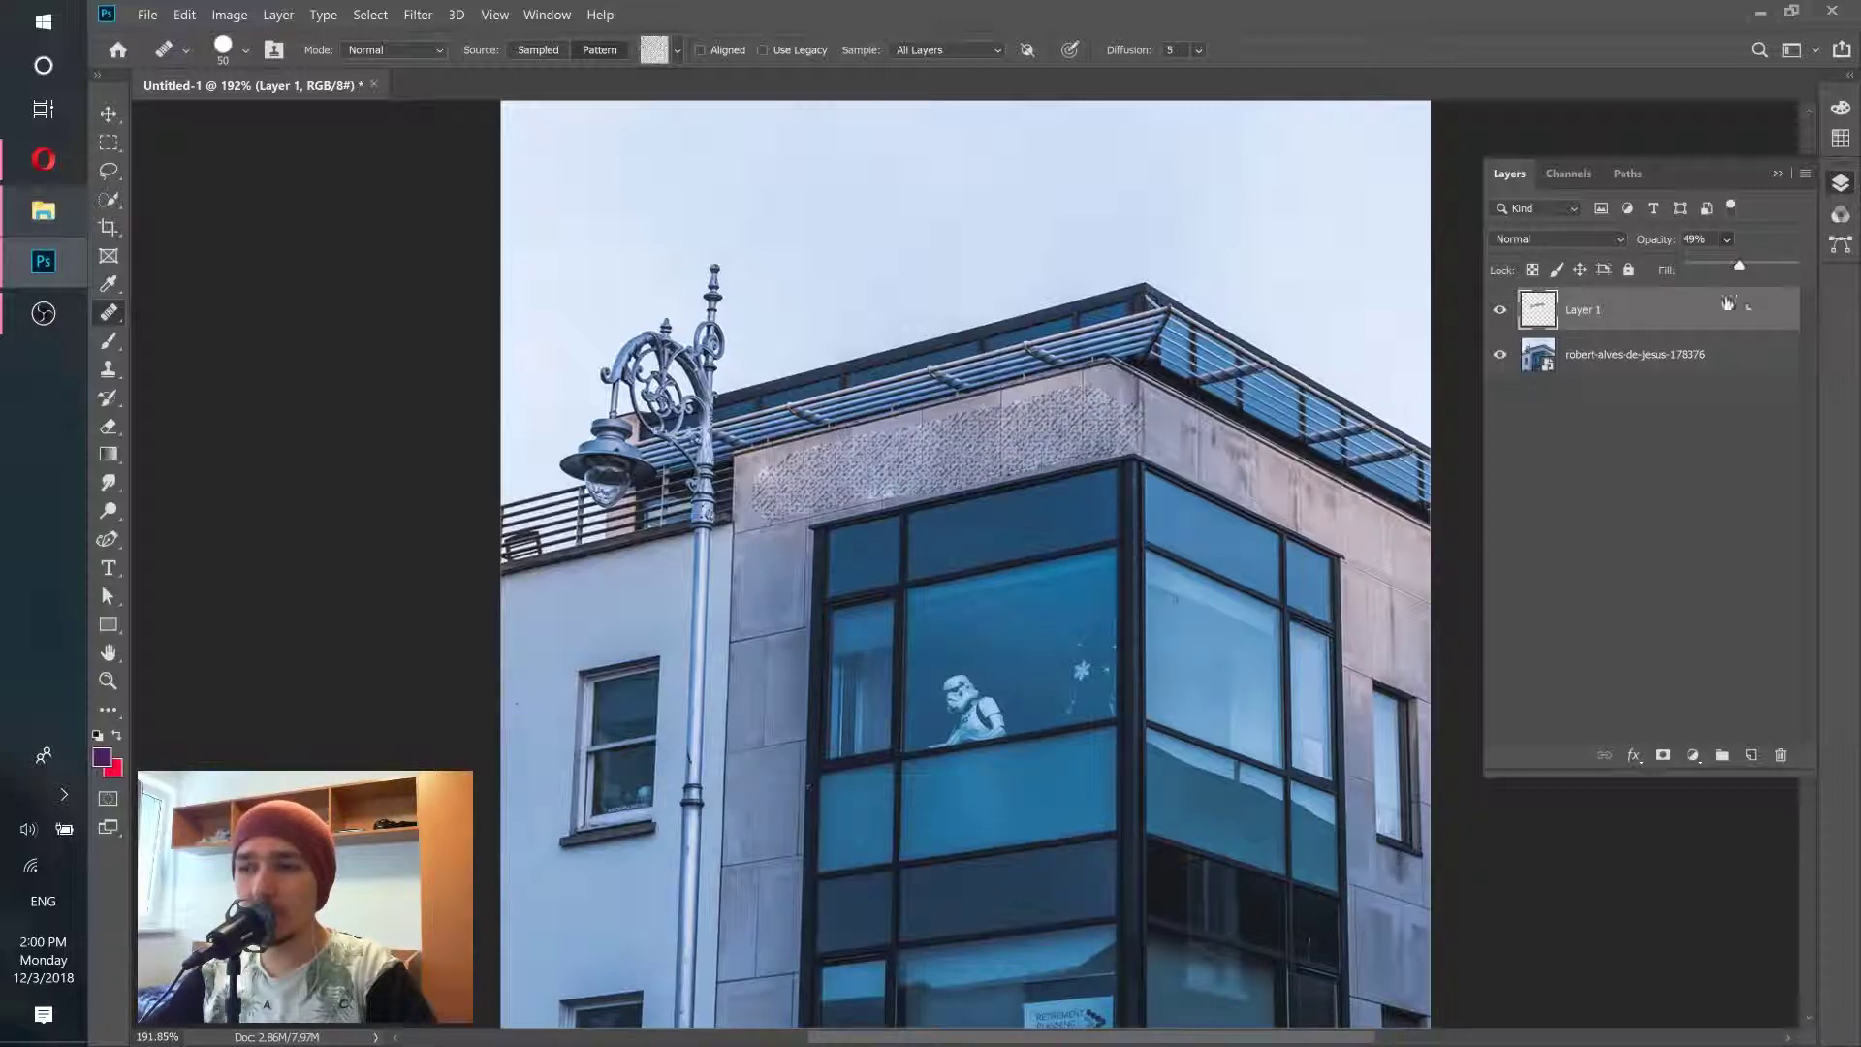
pyautogui.moveTo(1741, 267); pyautogui.dragTo(1844, 272)
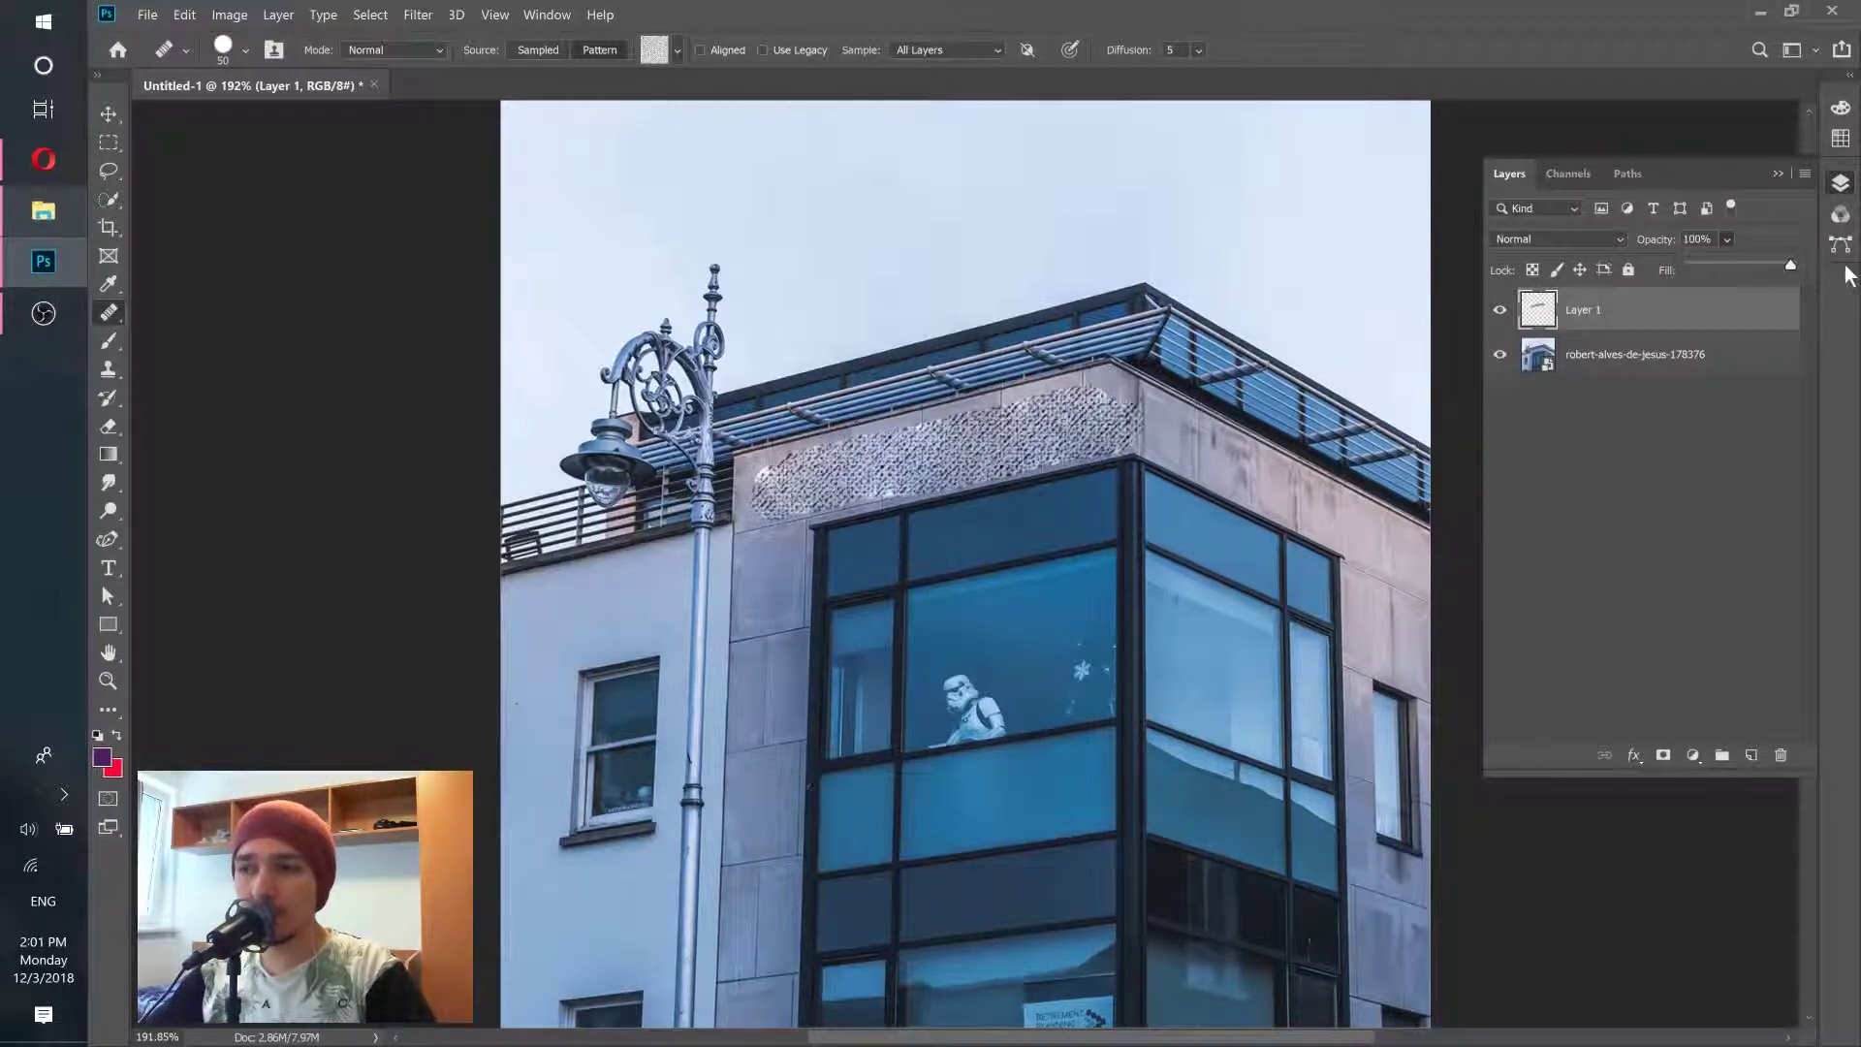
pyautogui.click(1580, 242)
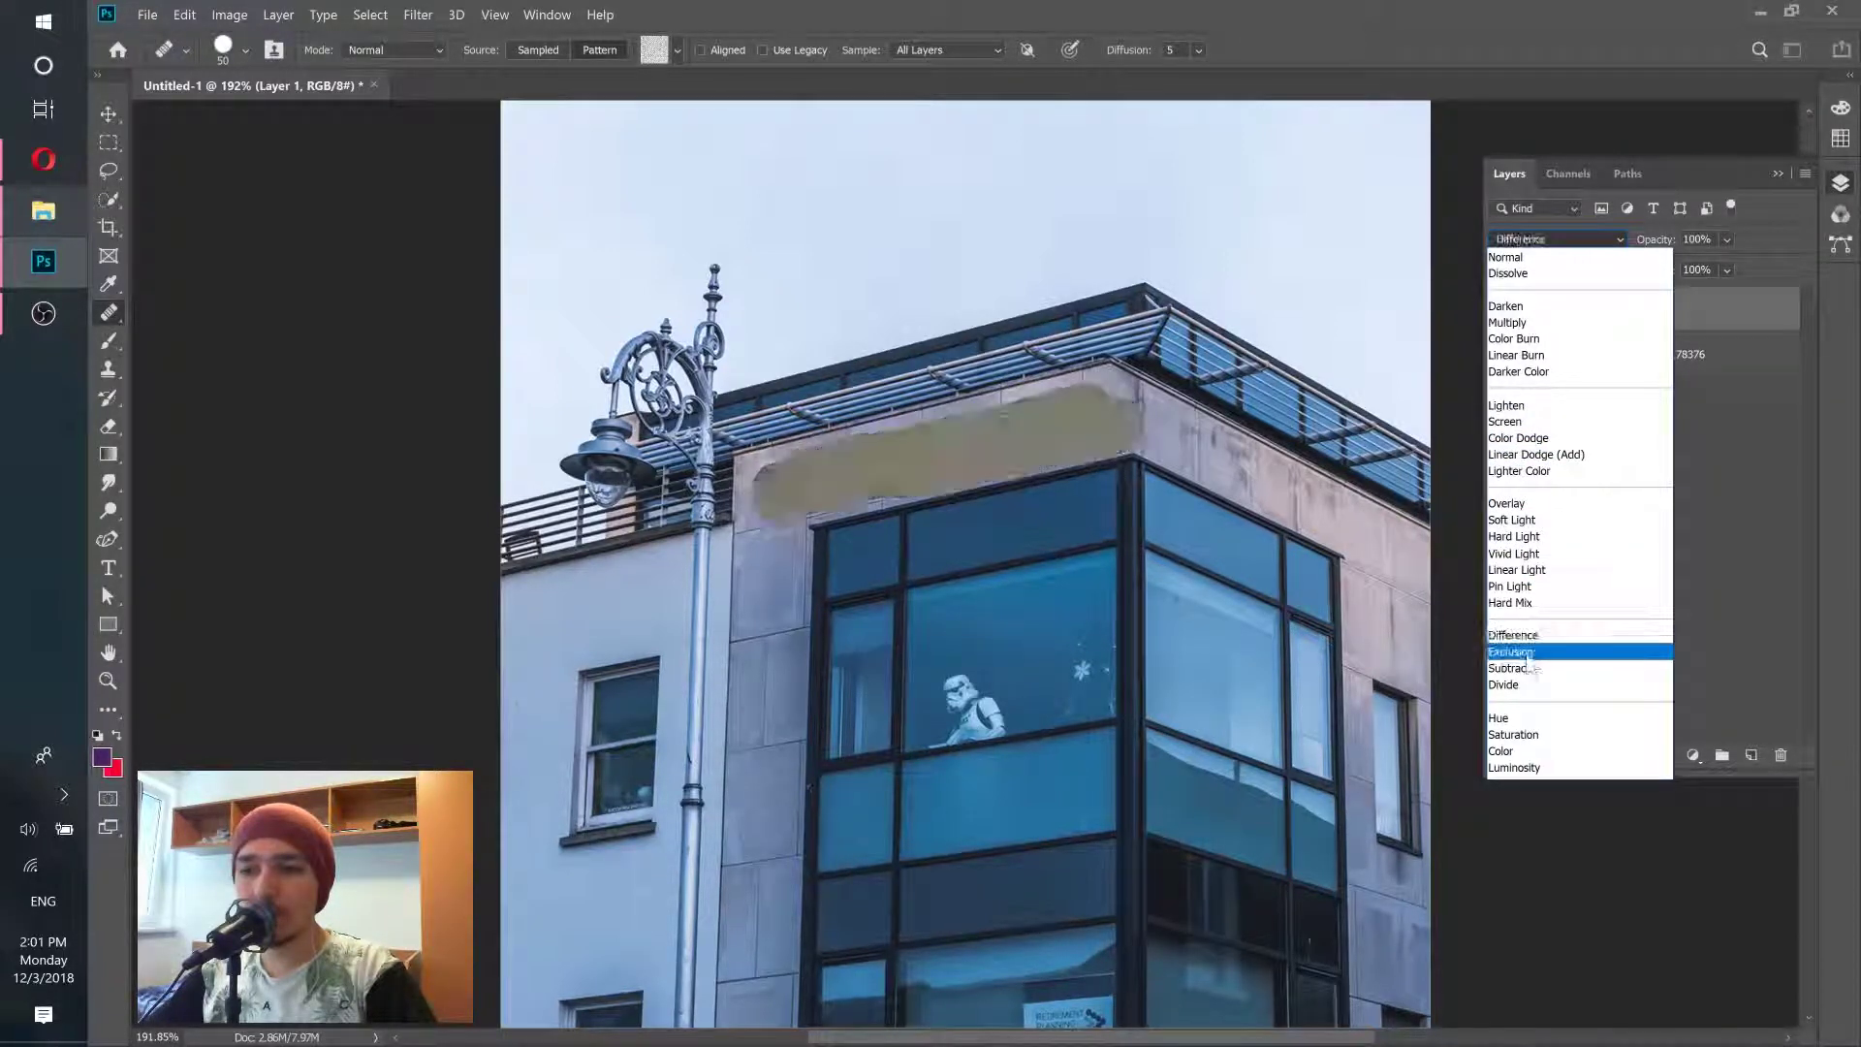
pyautogui.click(1508, 307)
# Step: Extend the woven pattern down the stone panel beside the lamp post and along the stone band around the corner
pyautogui.scroll(6, 769, 562)
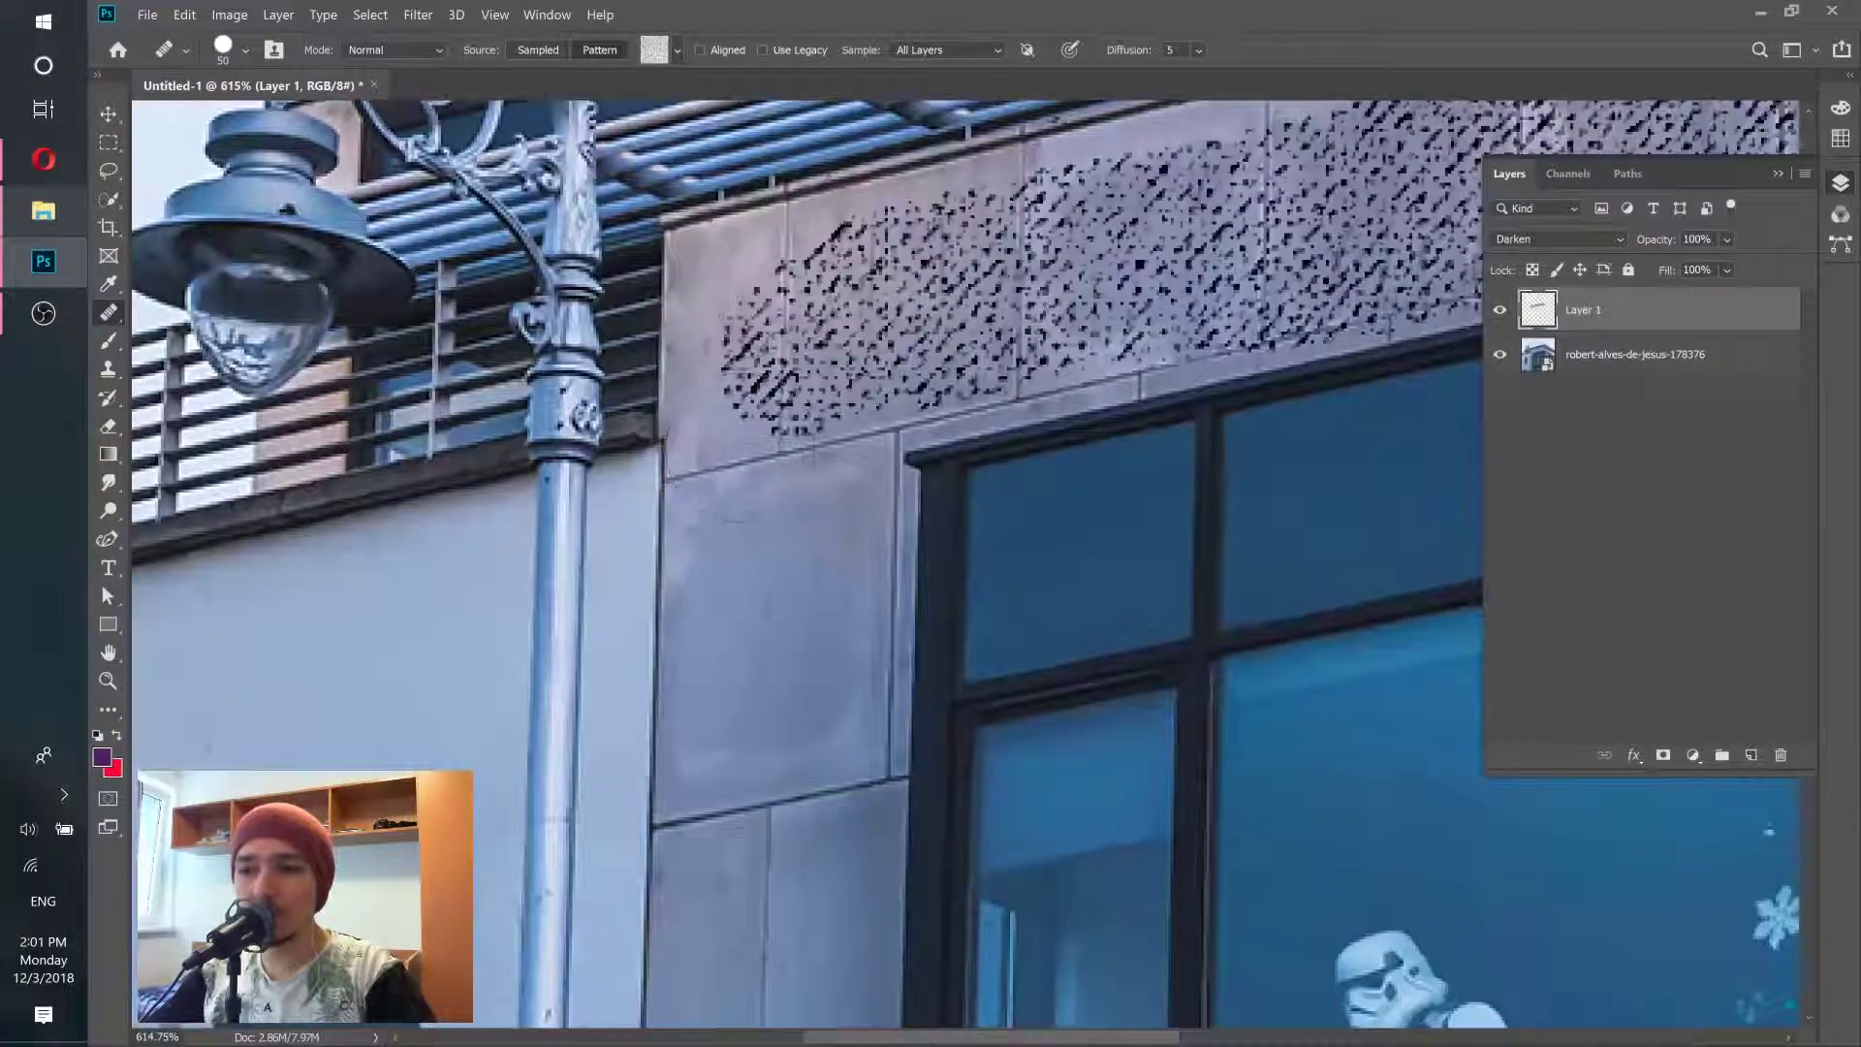
pyautogui.moveTo(780, 409); pyautogui.dragTo(803, 682)
pyautogui.scroll(-7, 783, 460)
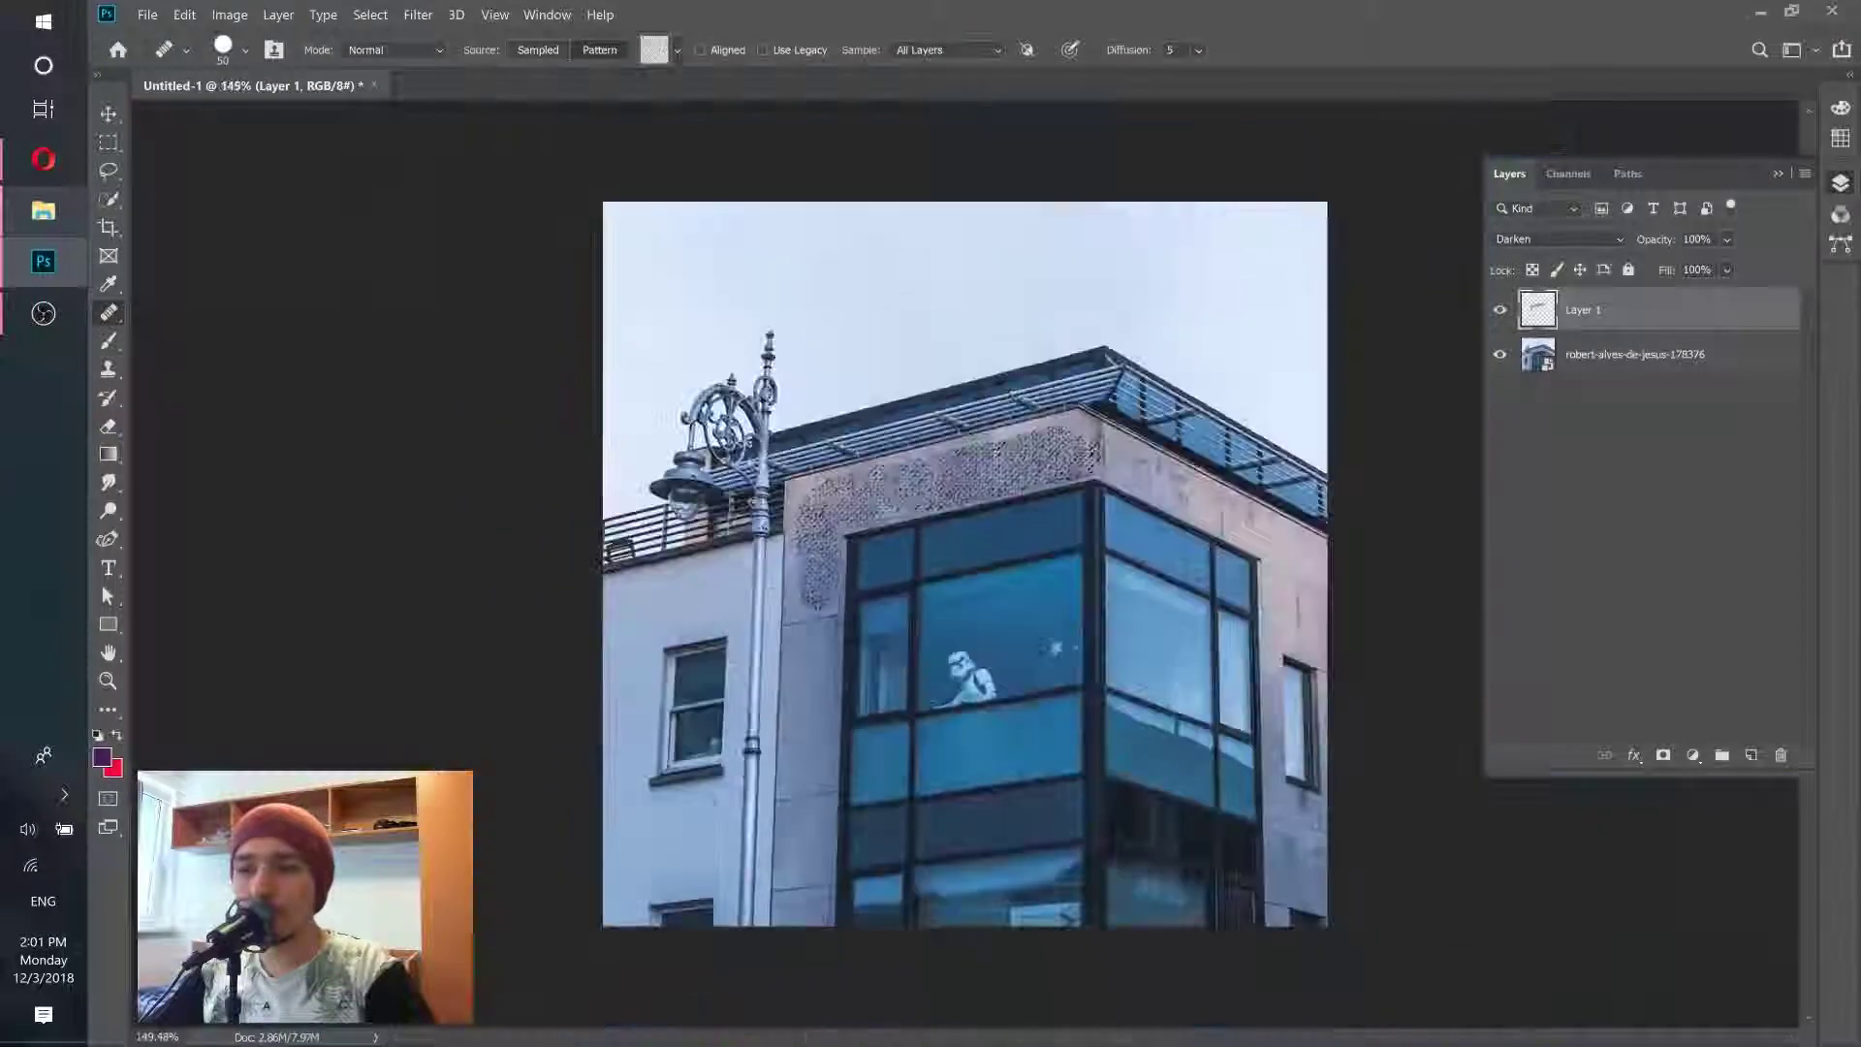
pyautogui.moveTo(1129, 453)
pyautogui.mouseDown()
pyautogui.moveTo(1222, 498)
pyautogui.moveTo(1110, 475)
pyautogui.mouseUp()
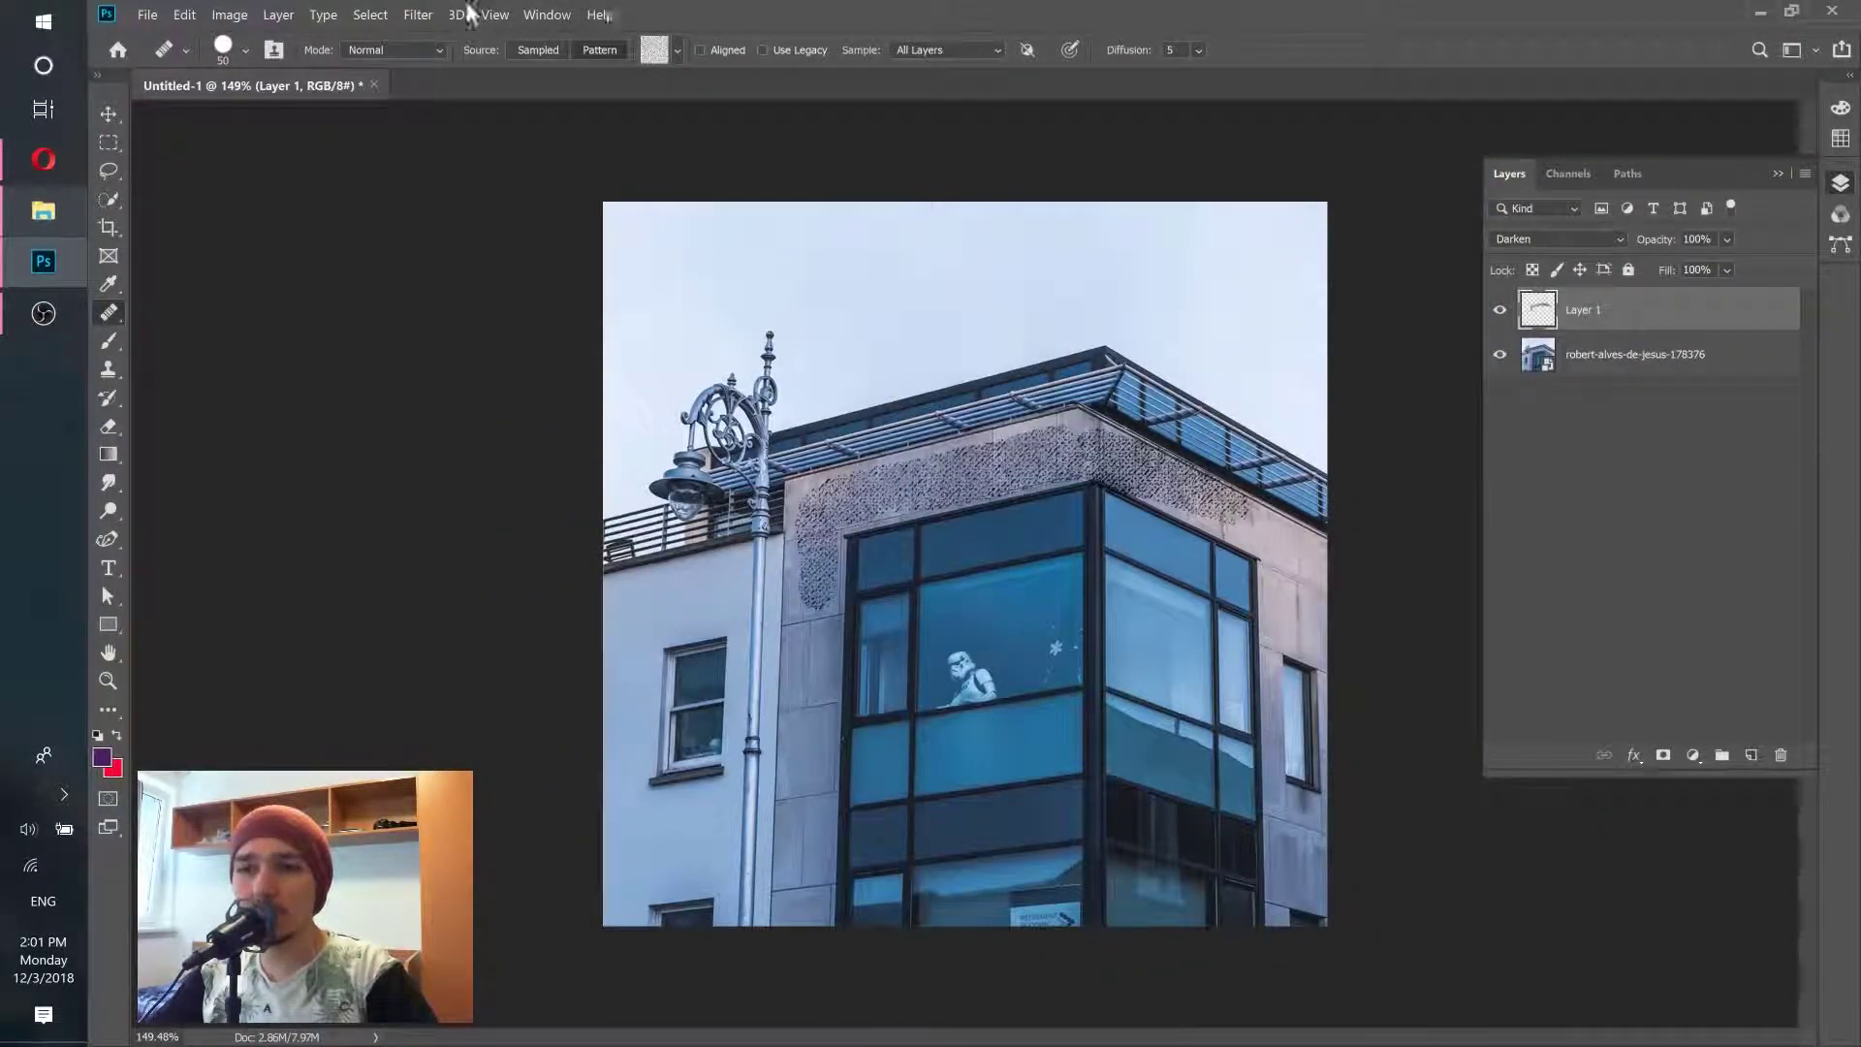
# Step: Set the Healing Brush's source back to Sampled and keep the Healing Brush as the active tool
pyautogui.click(527, 48)
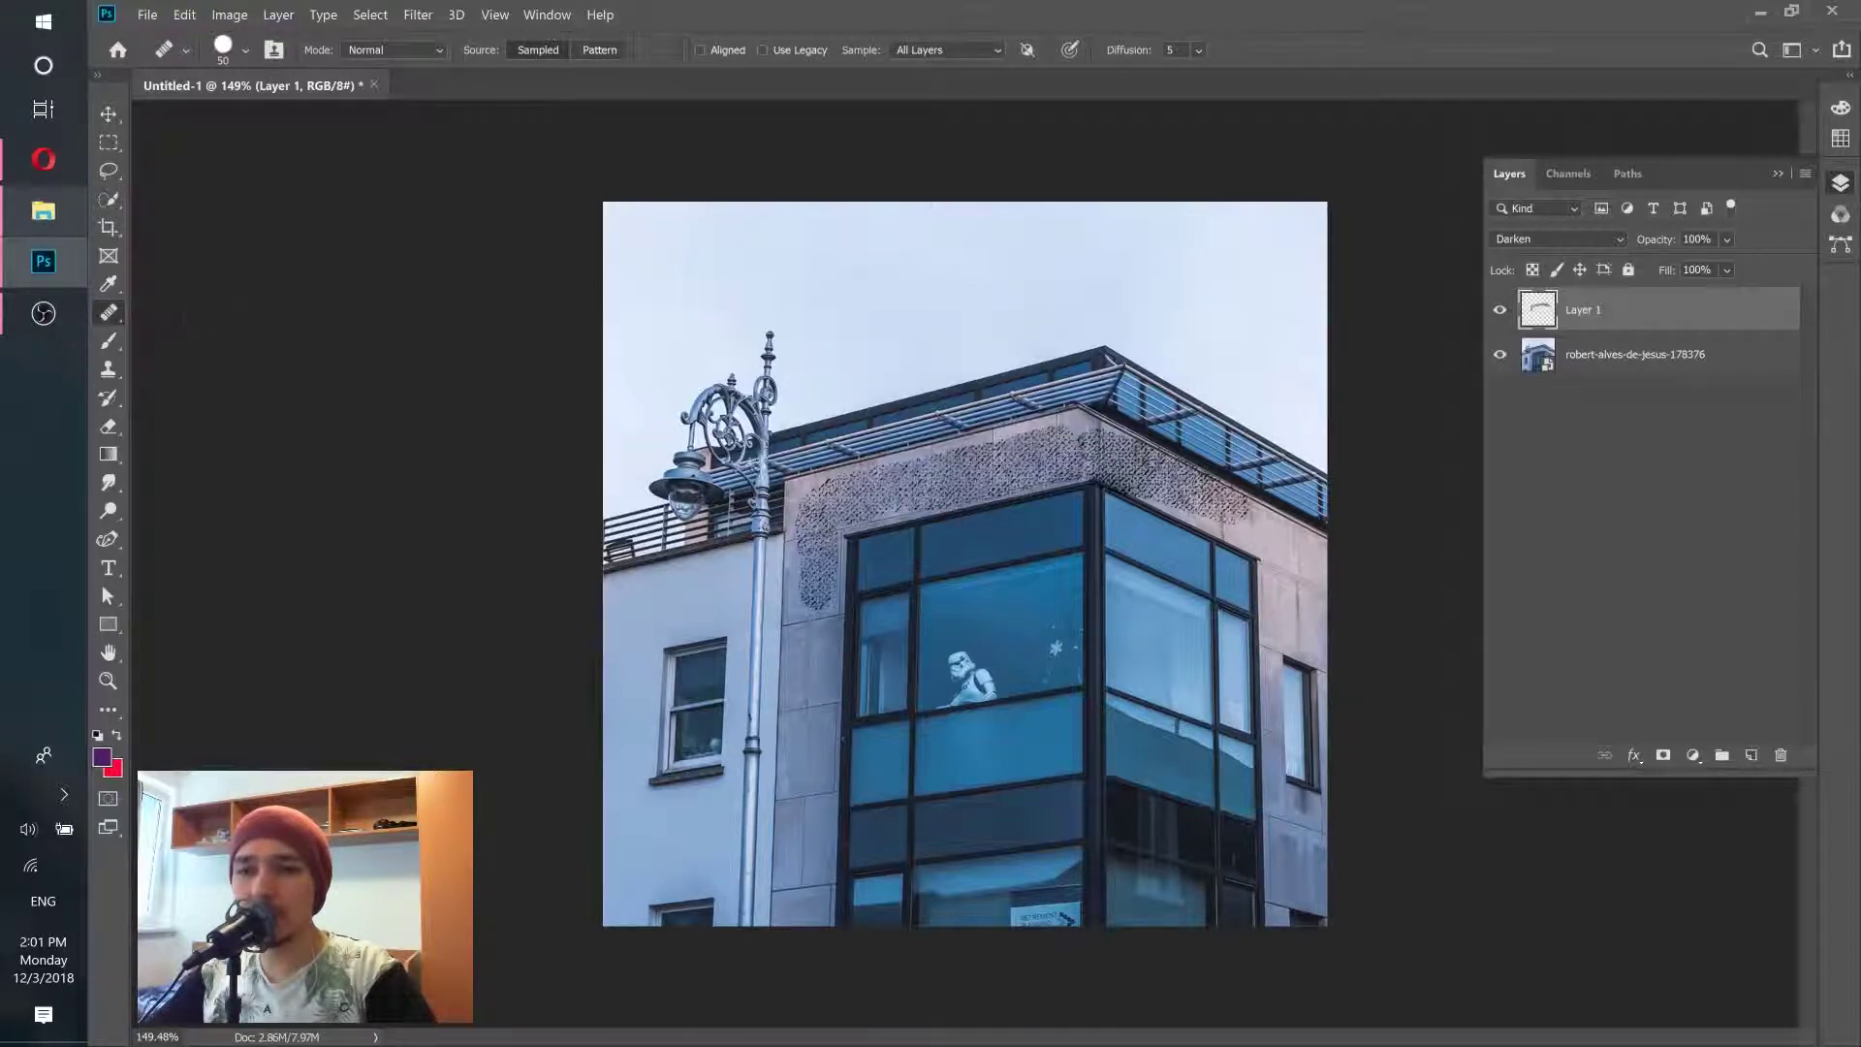
pyautogui.rightClick(120, 308)
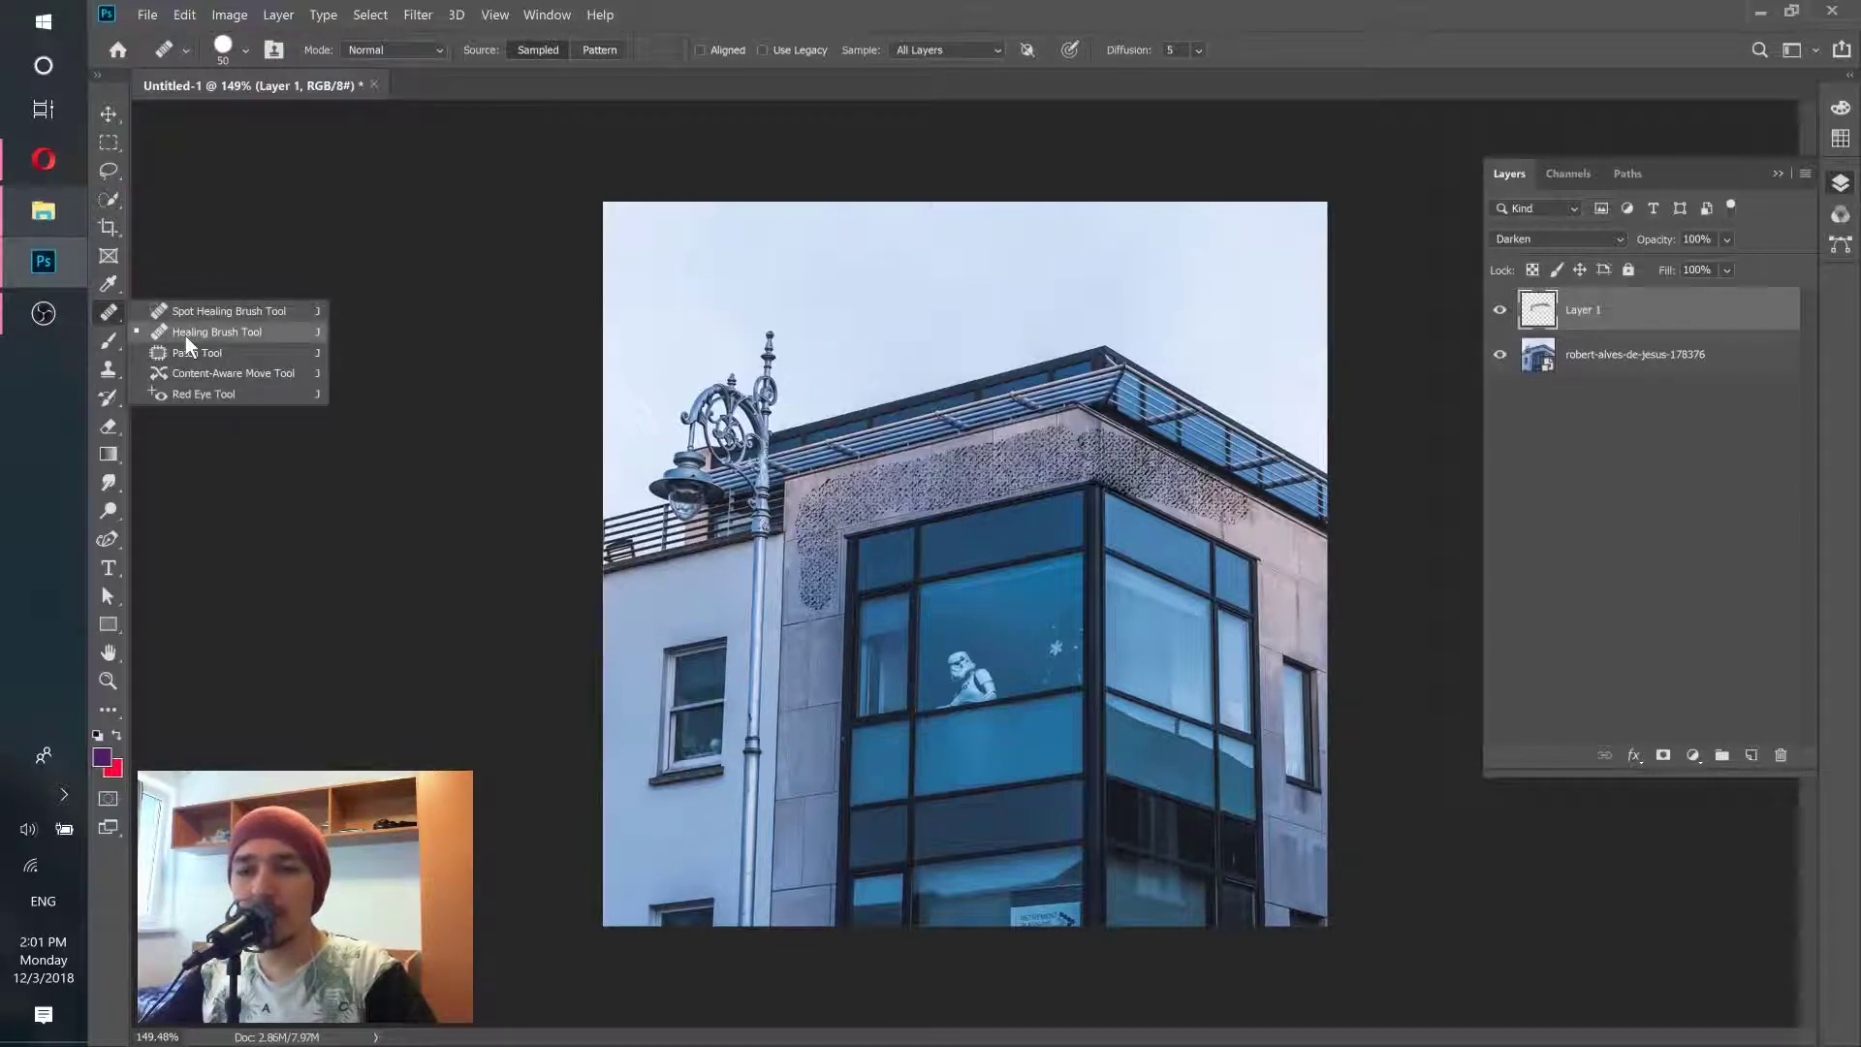
pyautogui.click(184, 335)
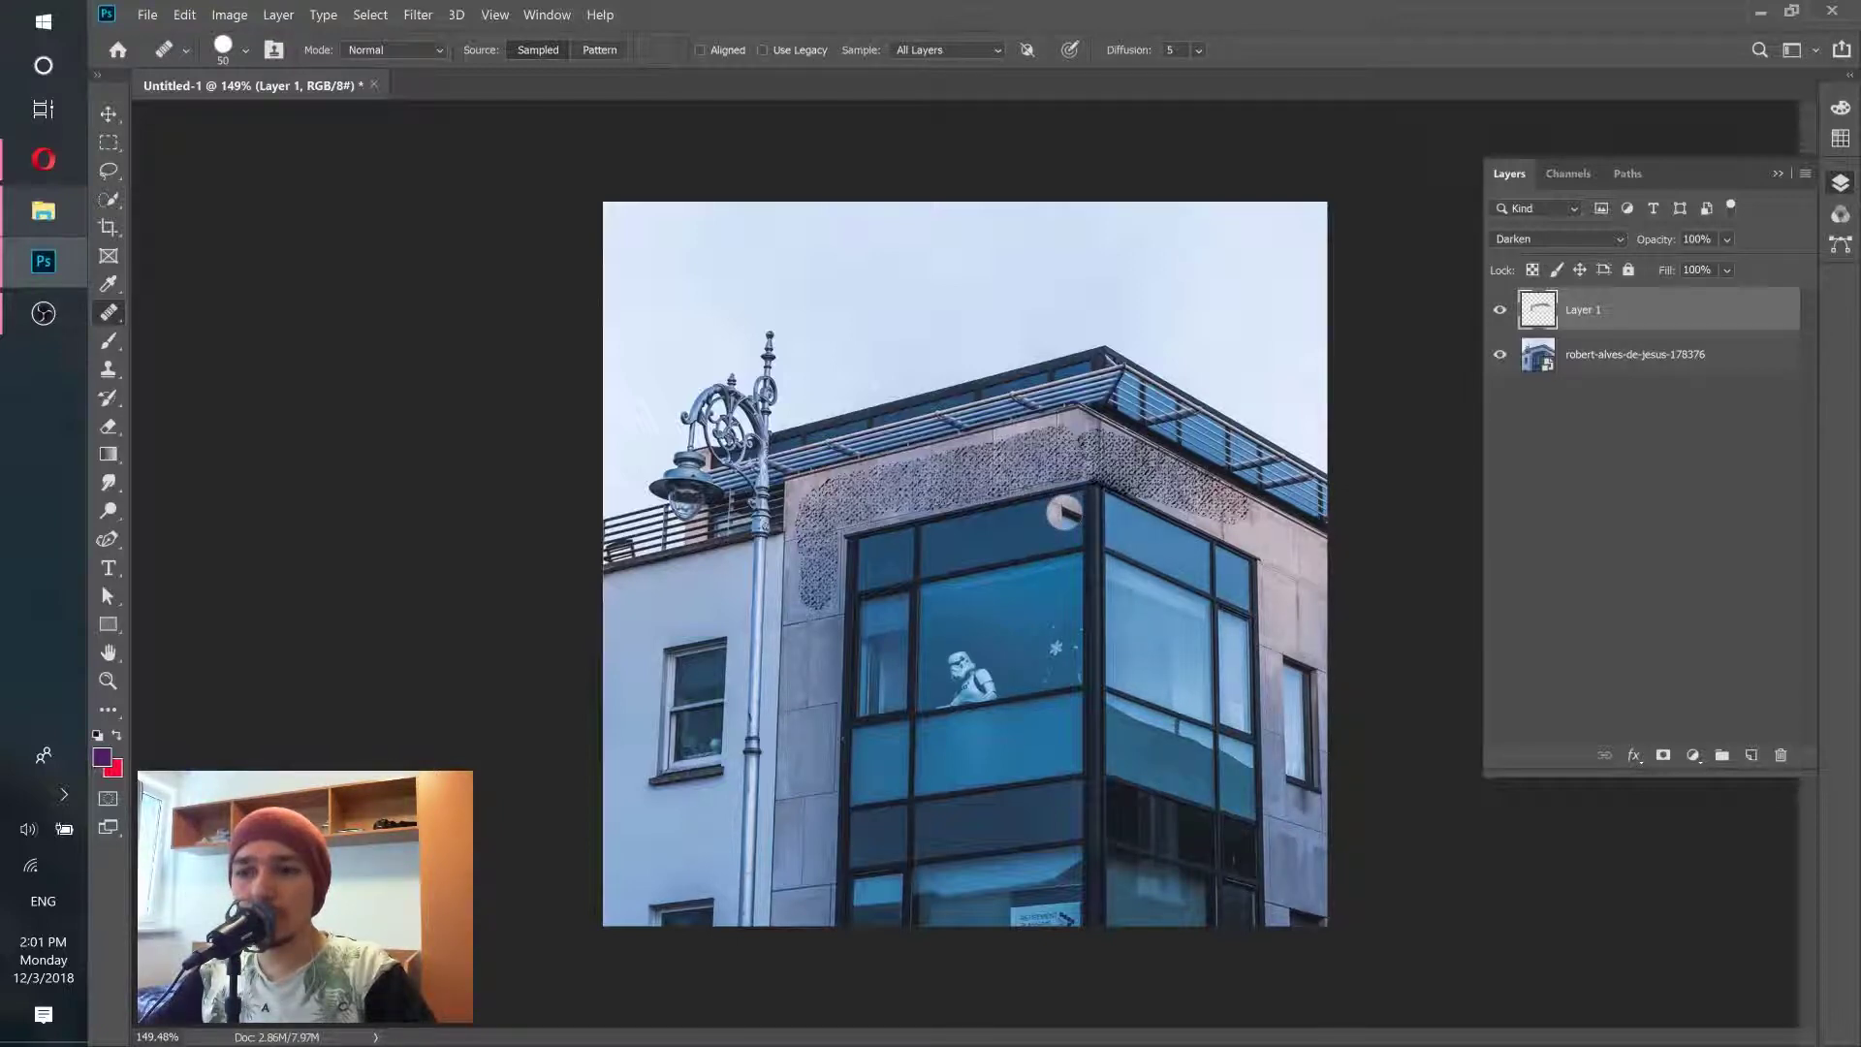
# Step: In File Explorer, open the Photo Work folder under g suite (Not Syncing) and place the graphicstock construction-workers scaffold photo into the Photoshop document
pyautogui.click(62, 218)
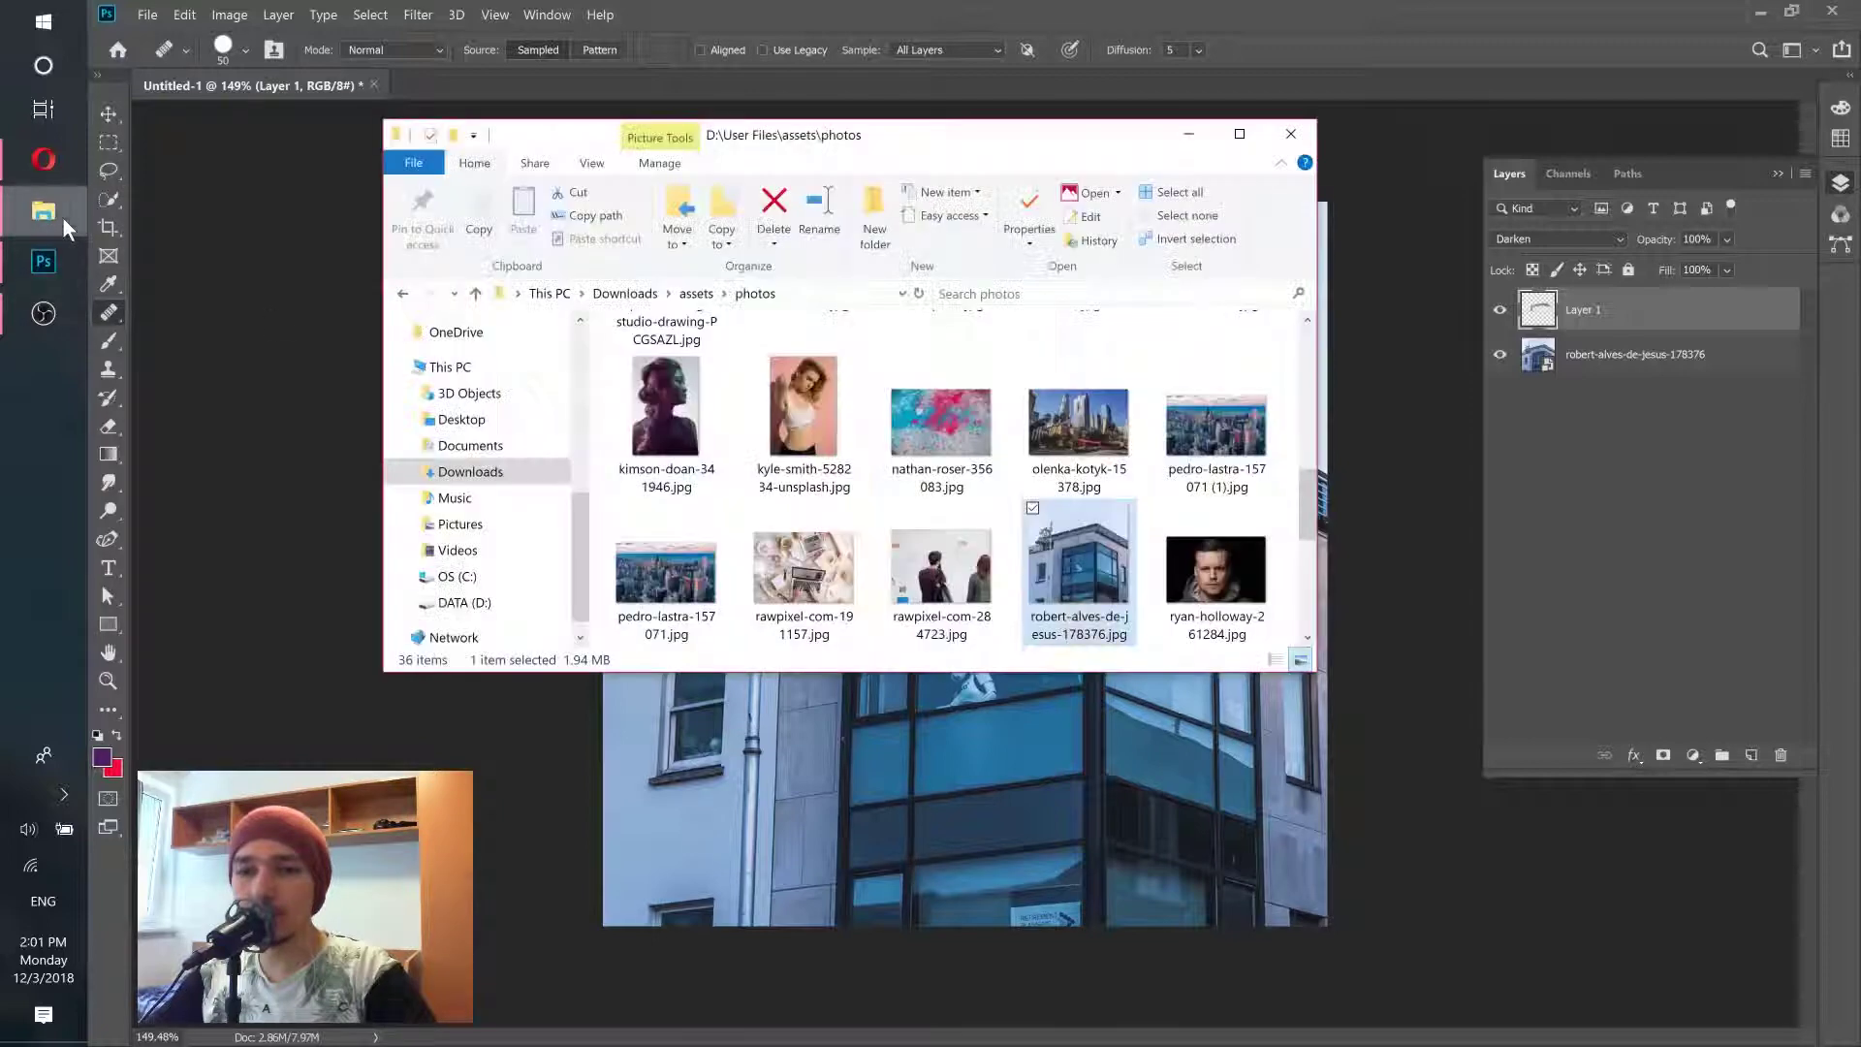
pyautogui.scroll(-2, 1107, 481)
pyautogui.scroll(5, 1107, 480)
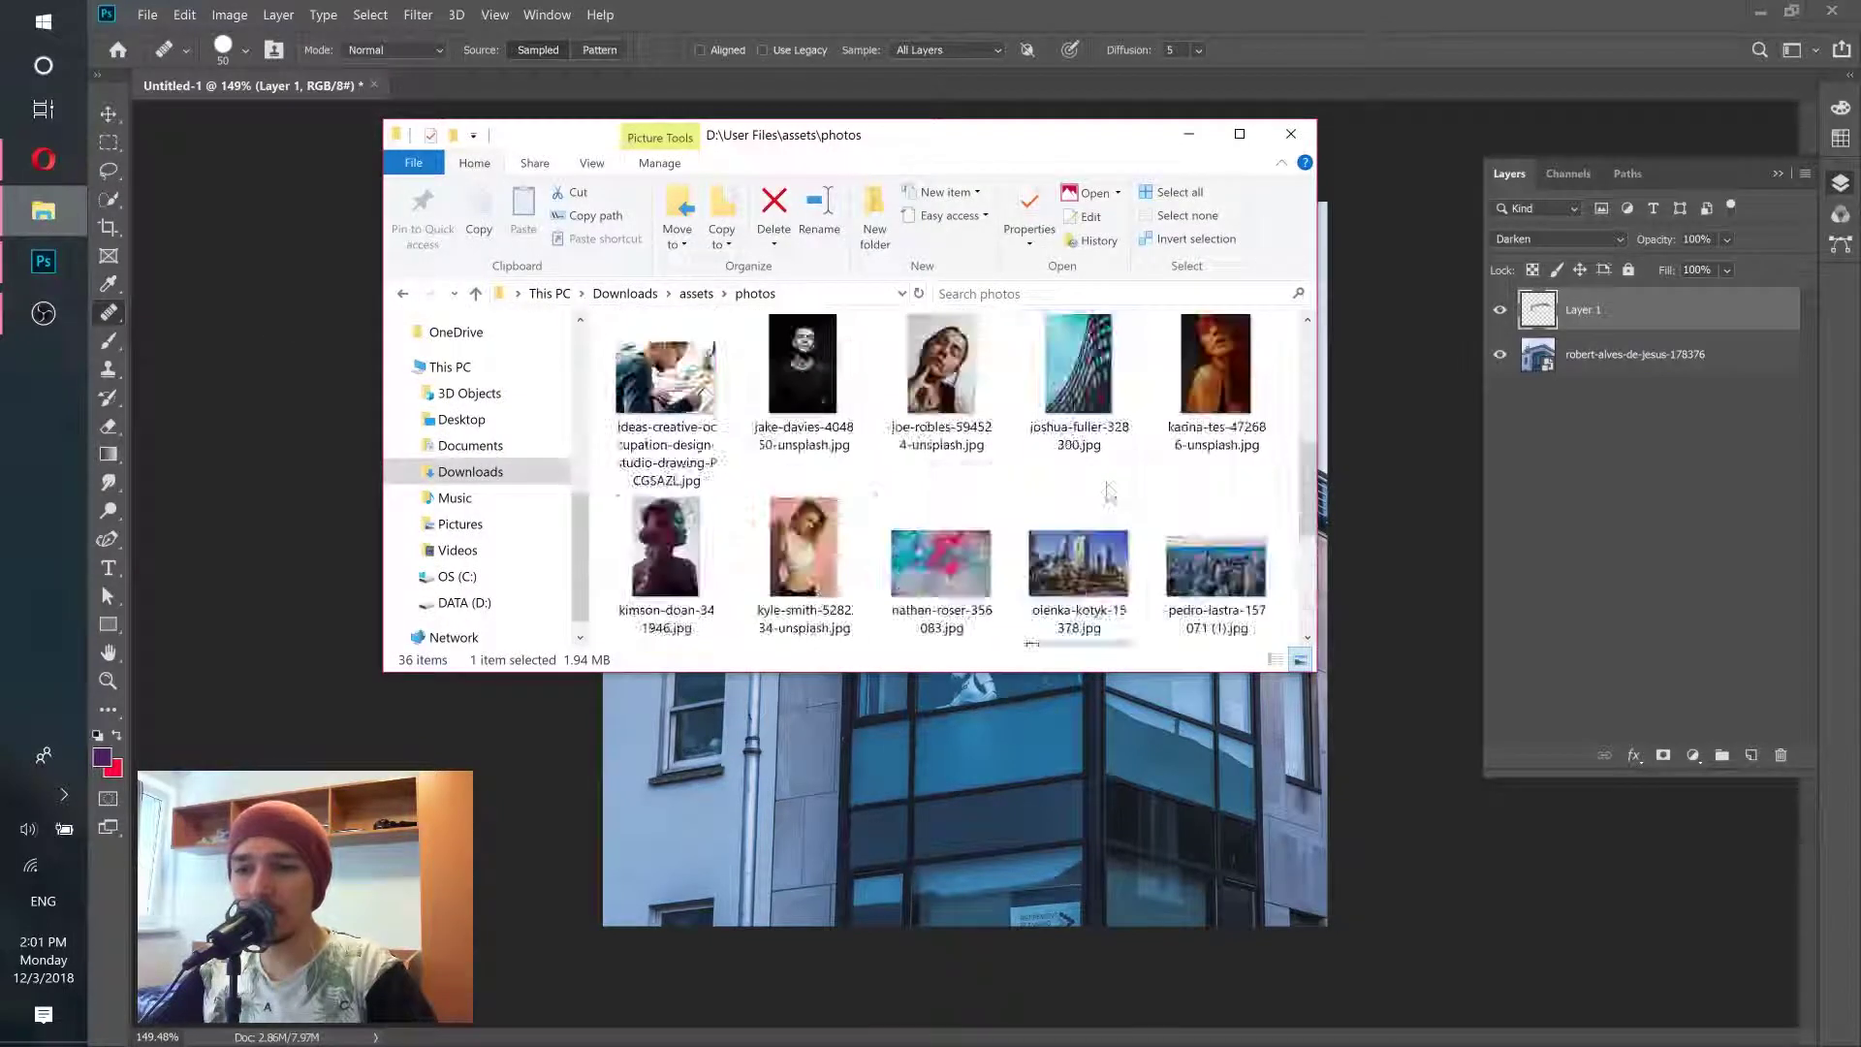
pyautogui.scroll(6, 475, 466)
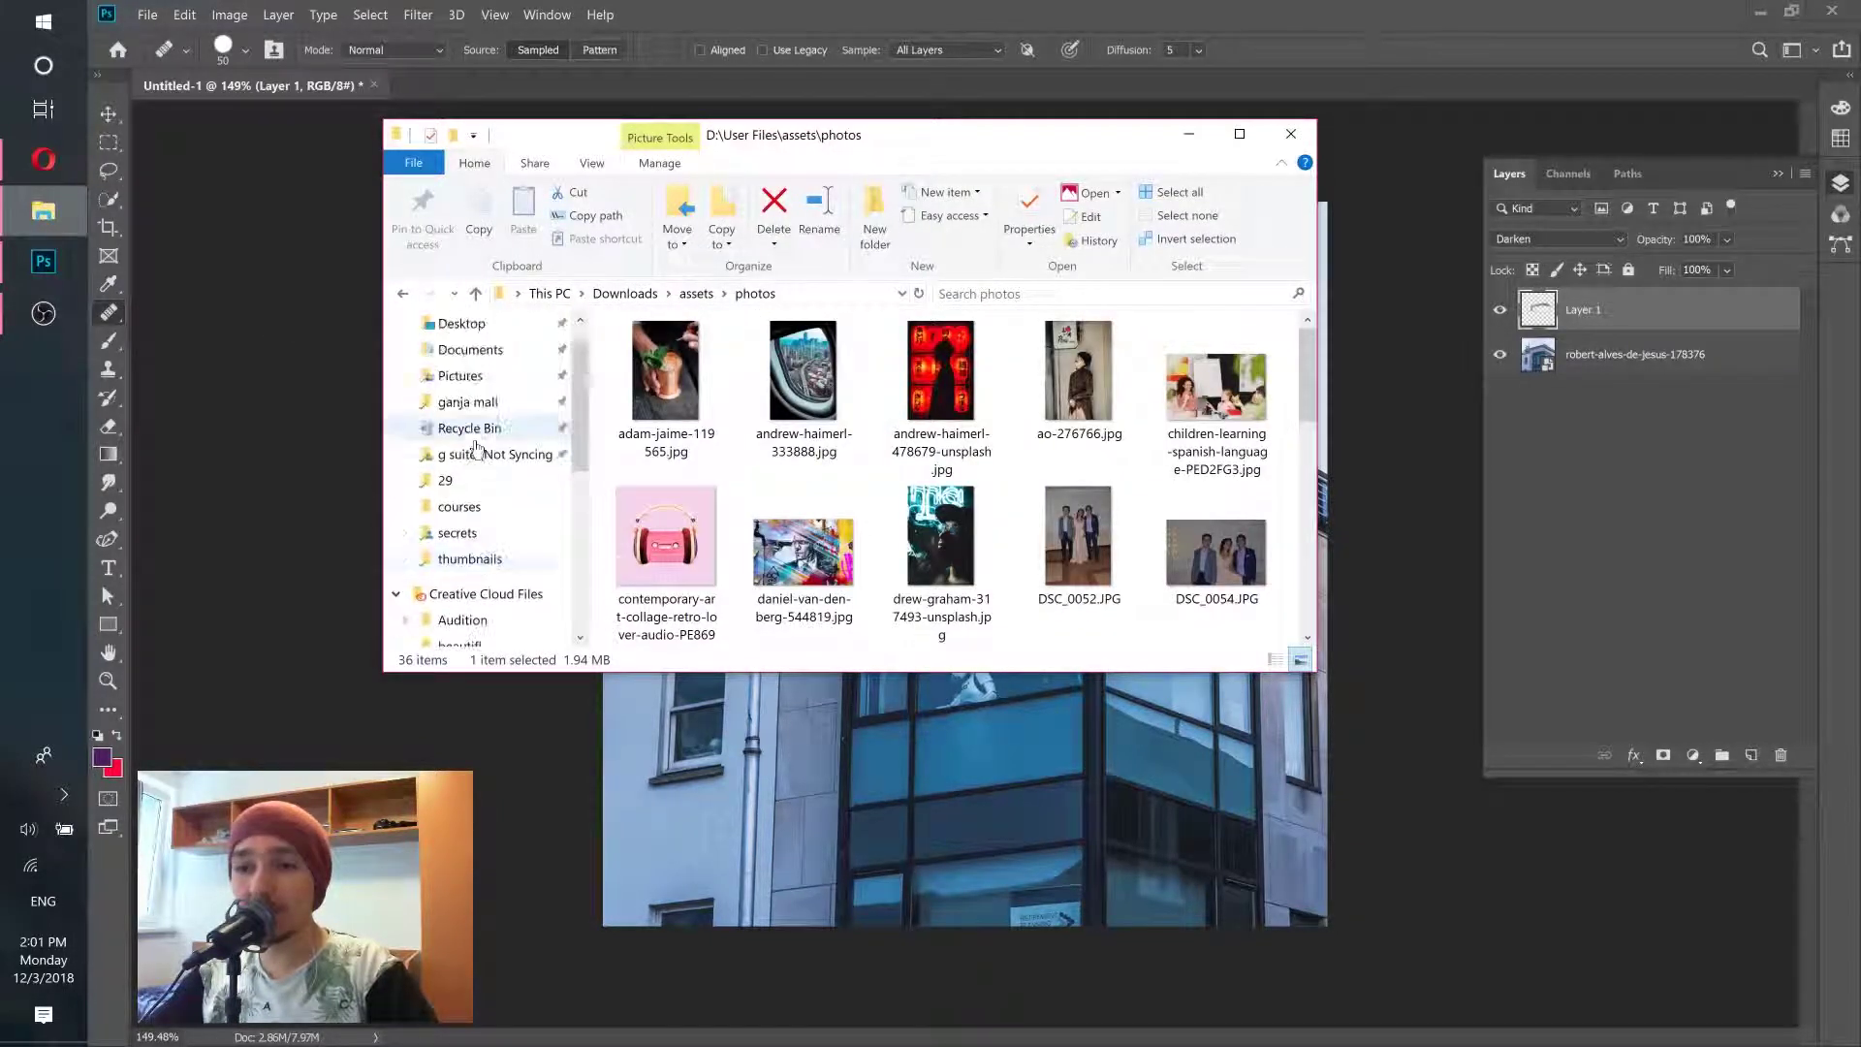
pyautogui.click(476, 455)
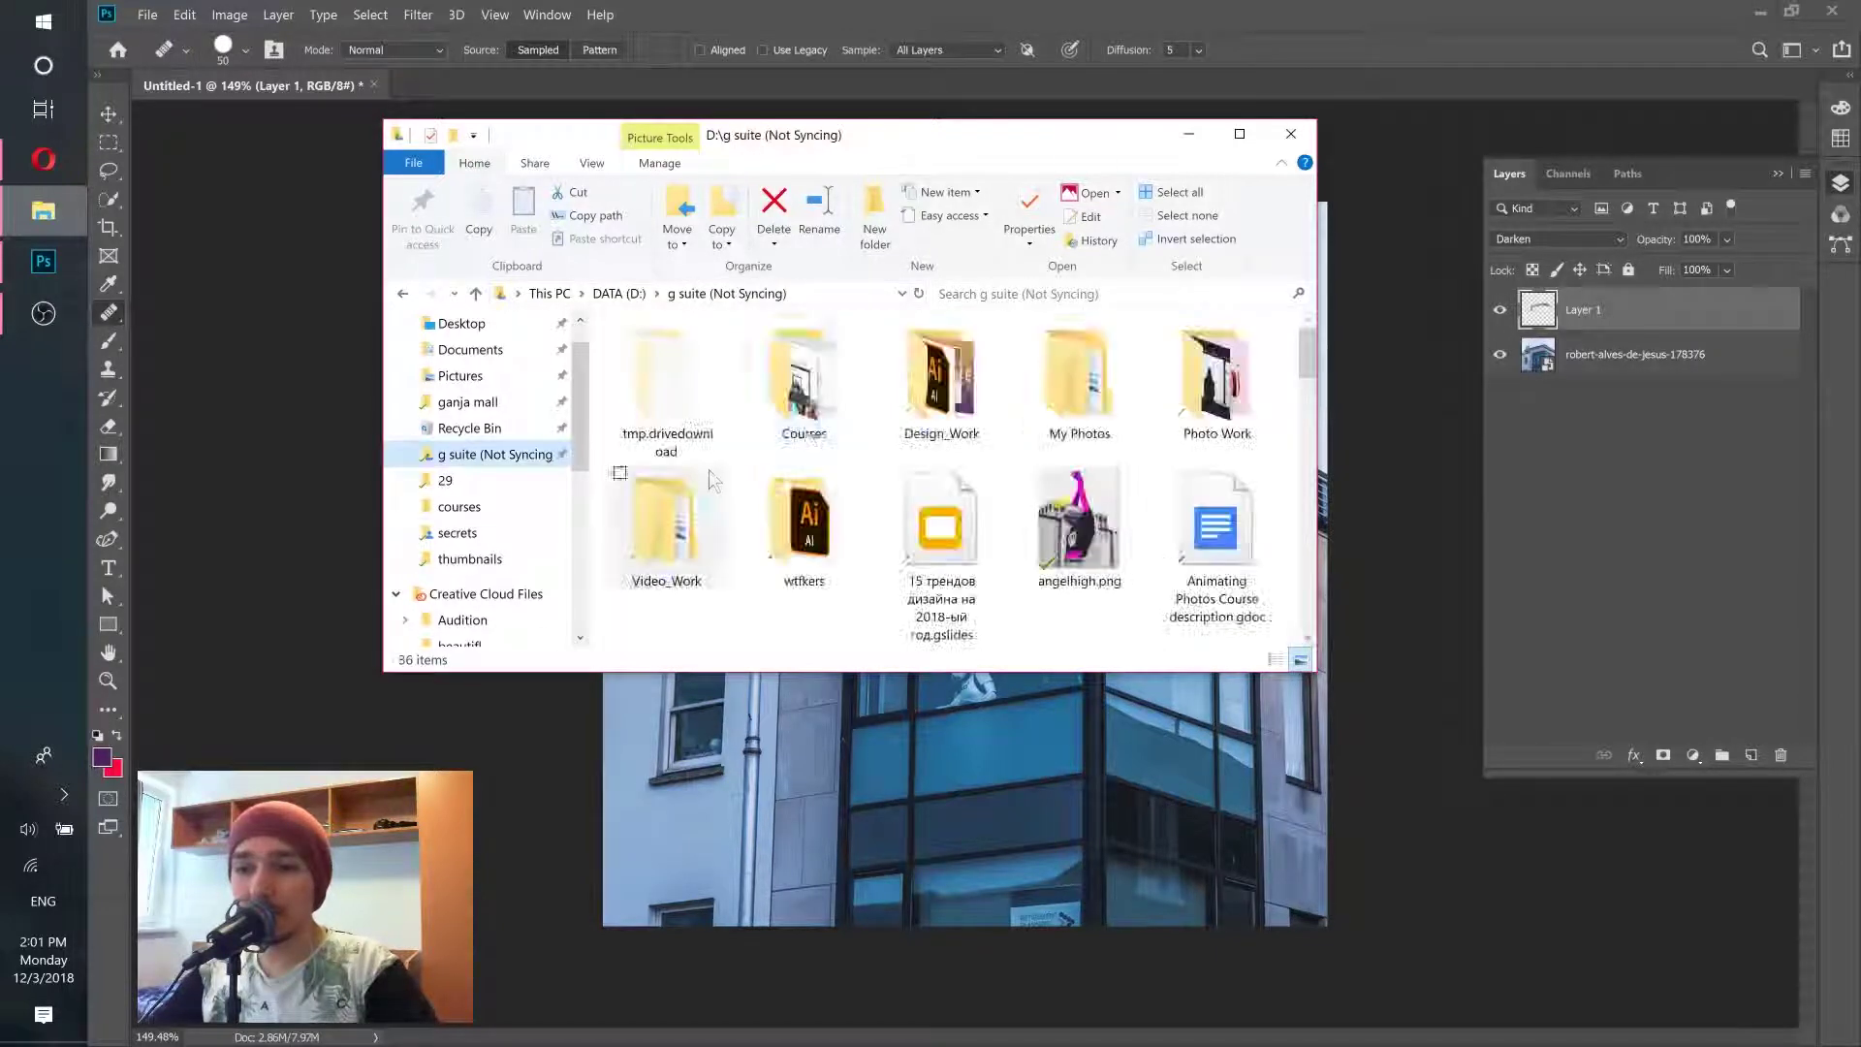
pyautogui.doubleClick(1207, 388)
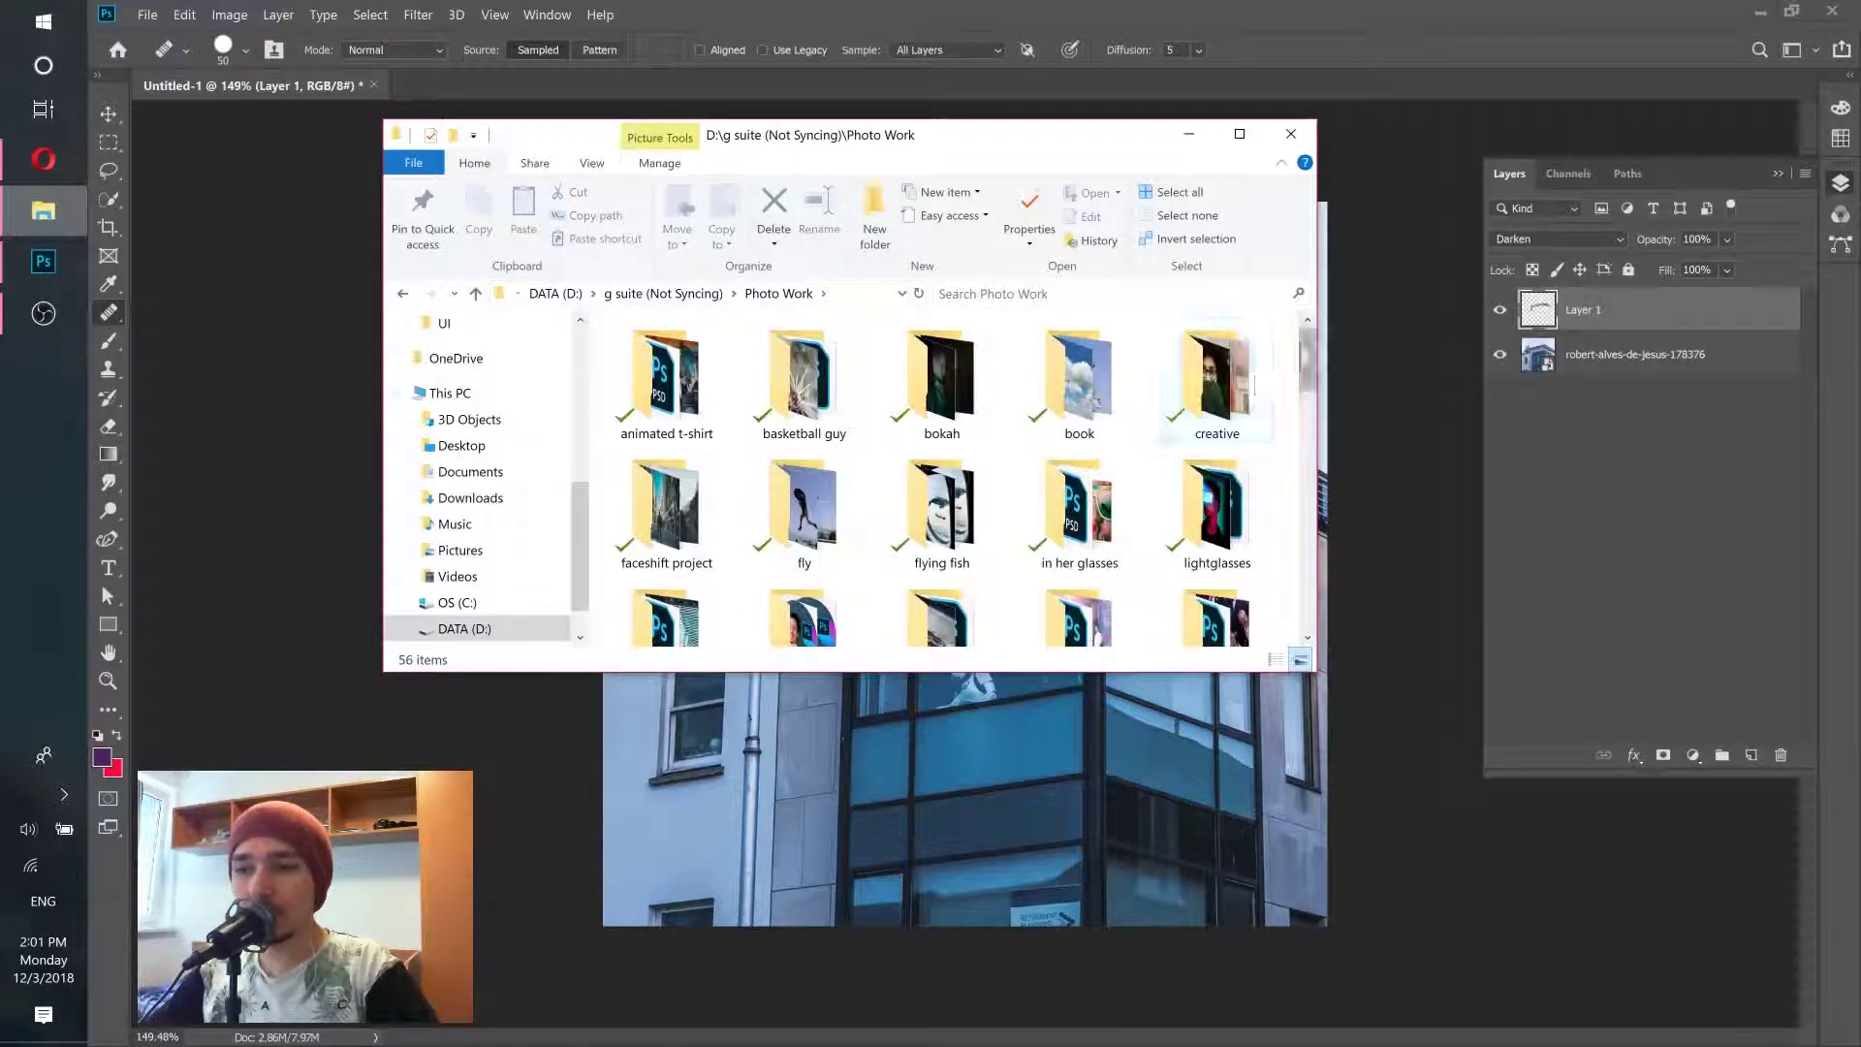
pyautogui.scroll(-5, 1299, 457)
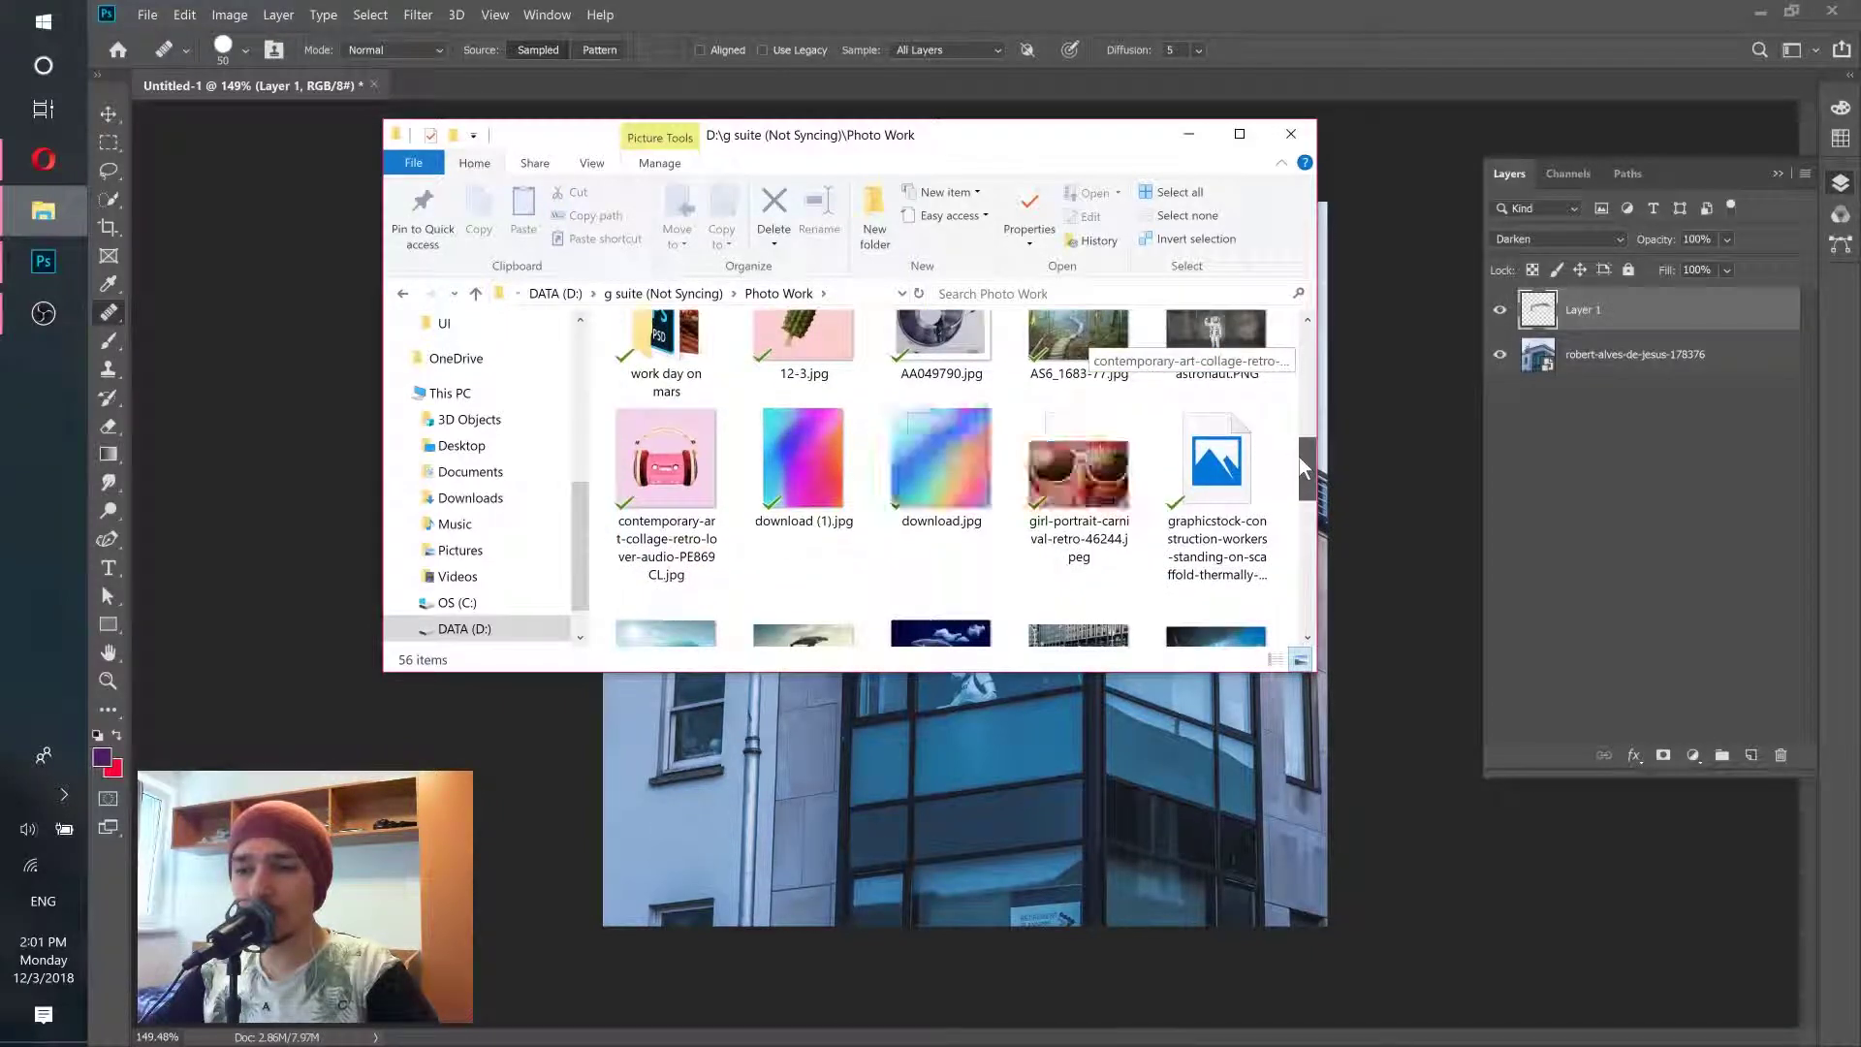
pyautogui.moveTo(1299, 457)
pyautogui.mouseDown()
pyautogui.moveTo(1304, 606)
pyautogui.moveTo(1303, 473)
pyautogui.mouseUp()
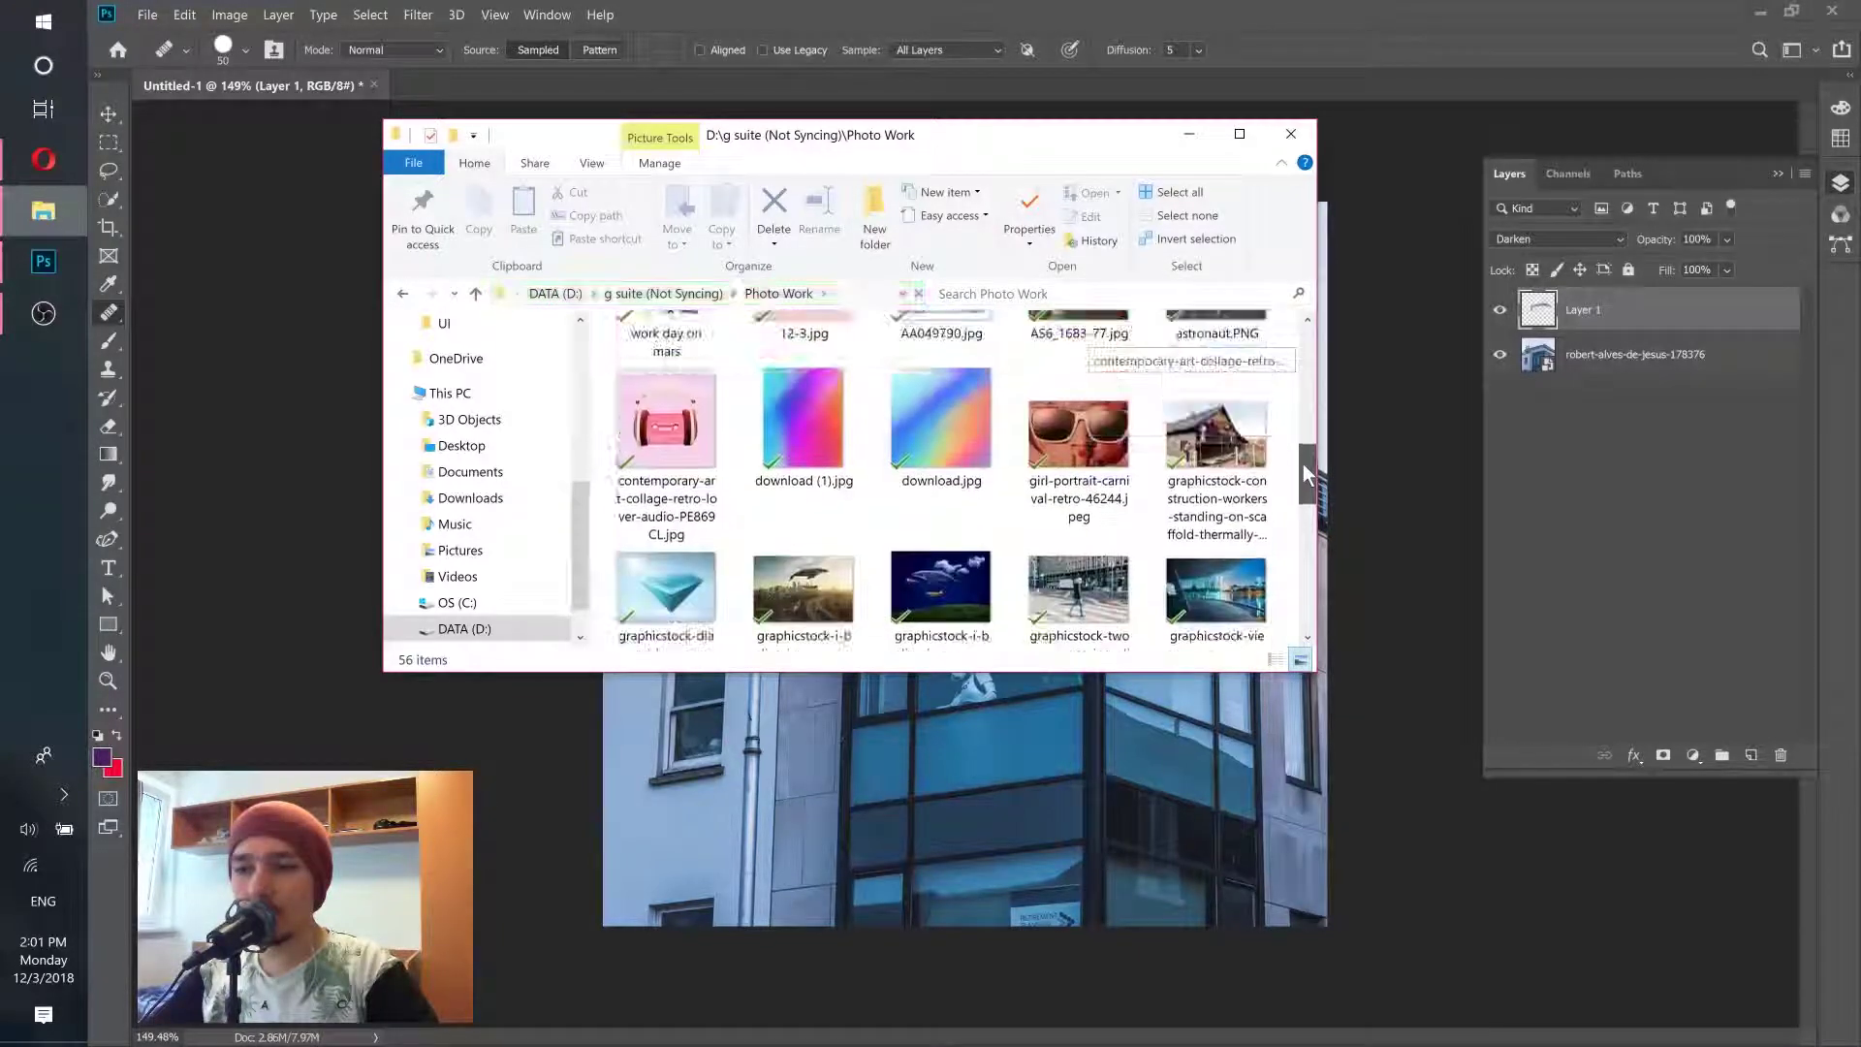
pyautogui.click(1182, 771)
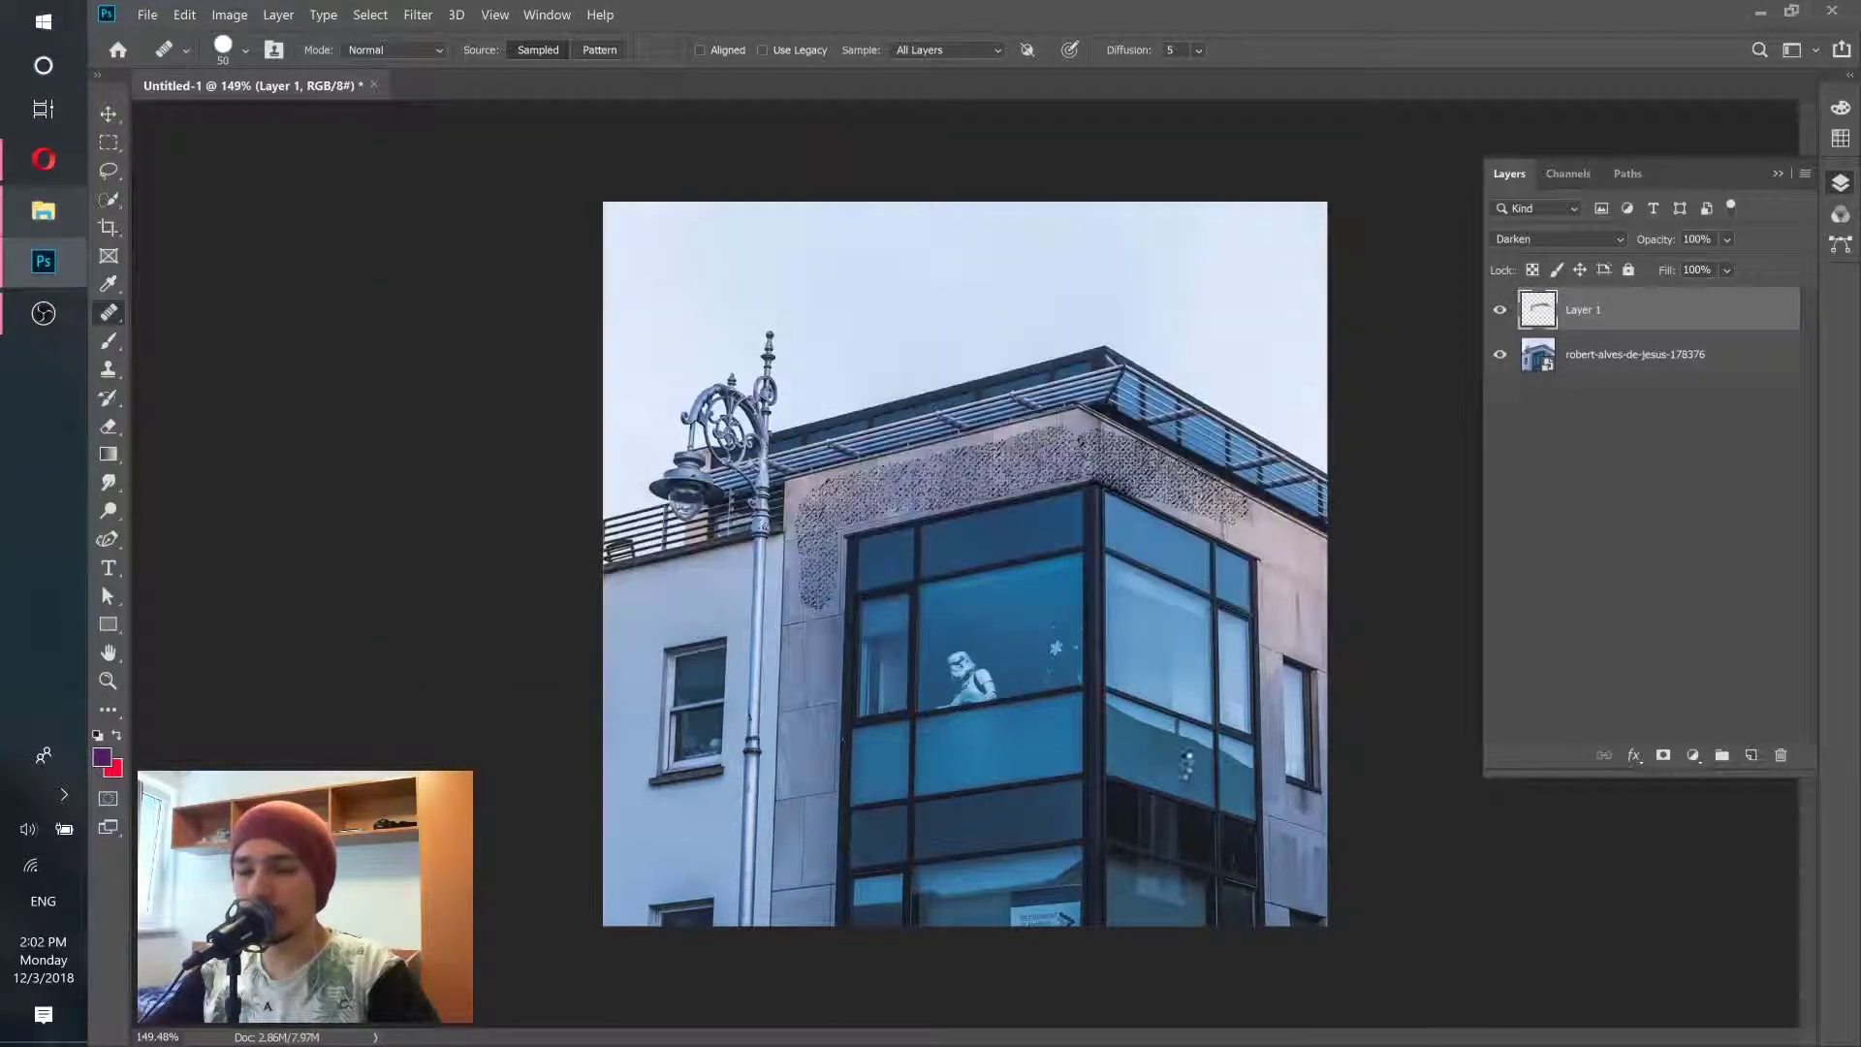
pyautogui.click(923, 47)
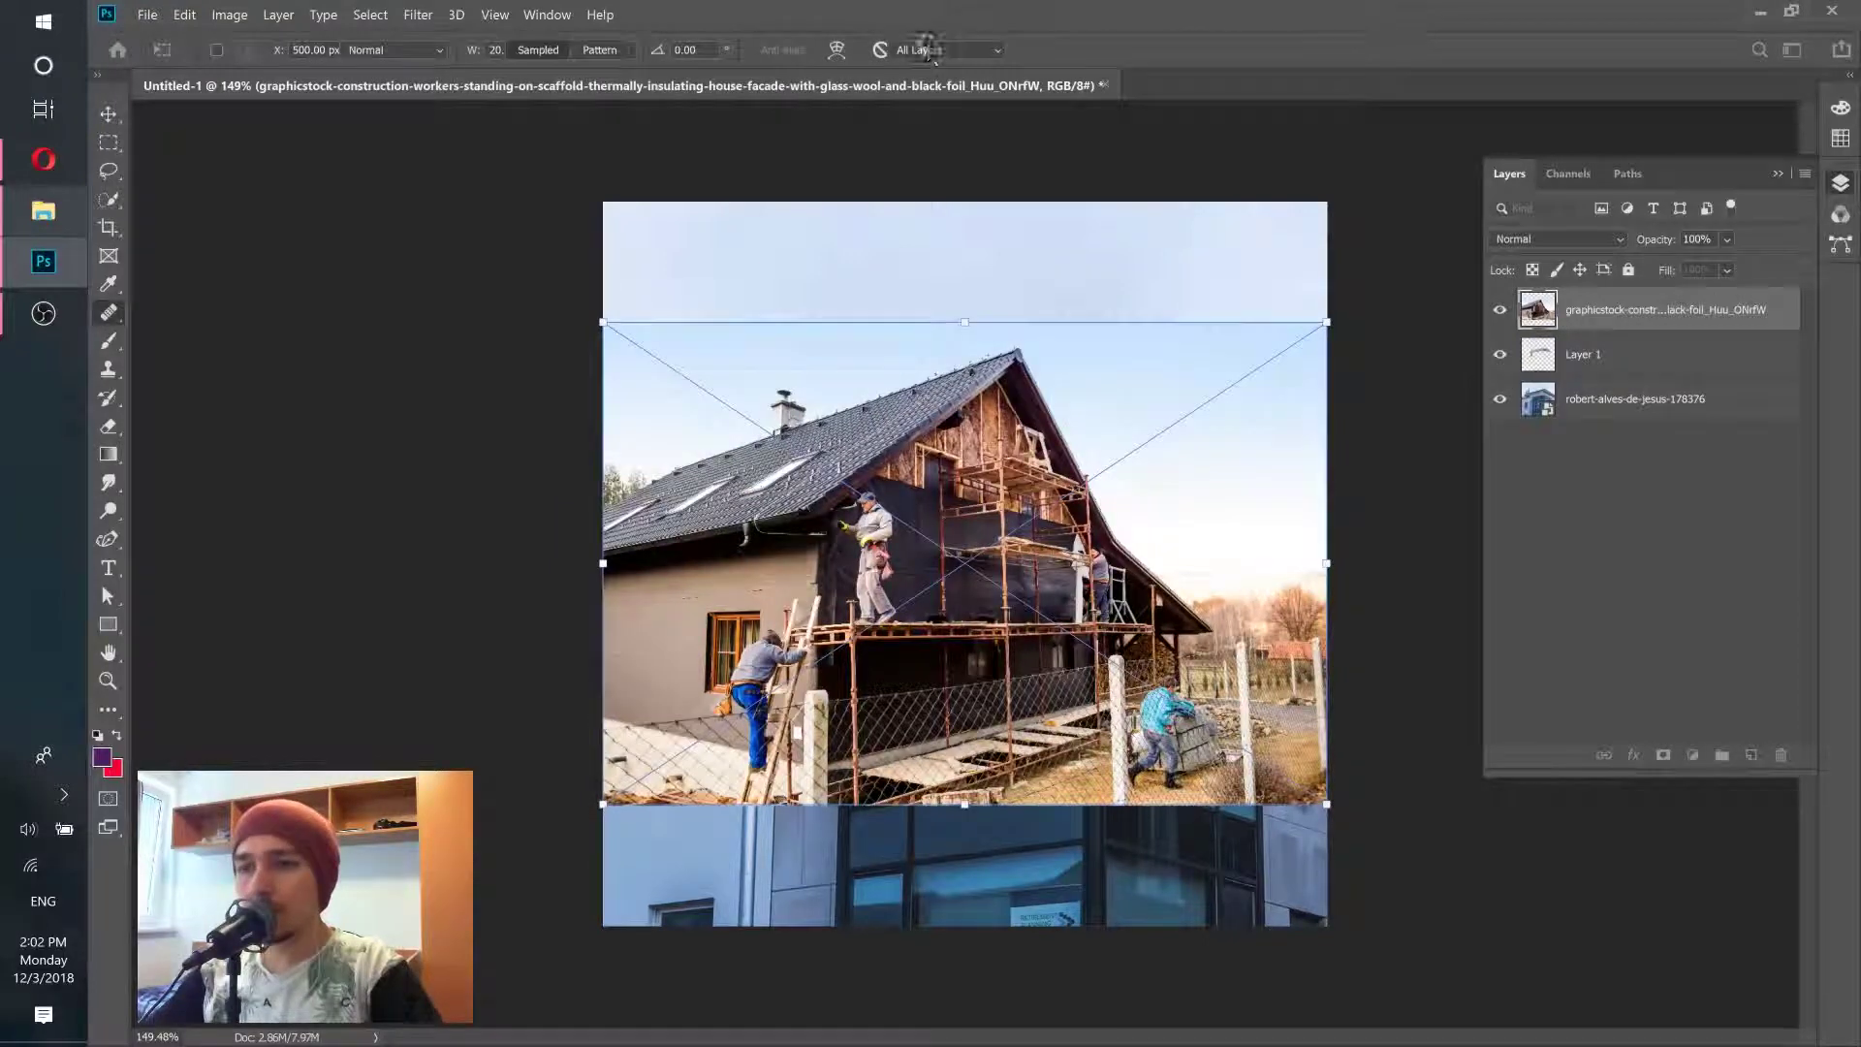
# Step: Delete Layer 1 and the robert-alves-de-jesus building layer, and add a fresh empty layer above the construction photo
pyautogui.click(1705, 373)
pyautogui.keyDown('shift'); pyautogui.click(1696, 403); pyautogui.keyUp('shift')
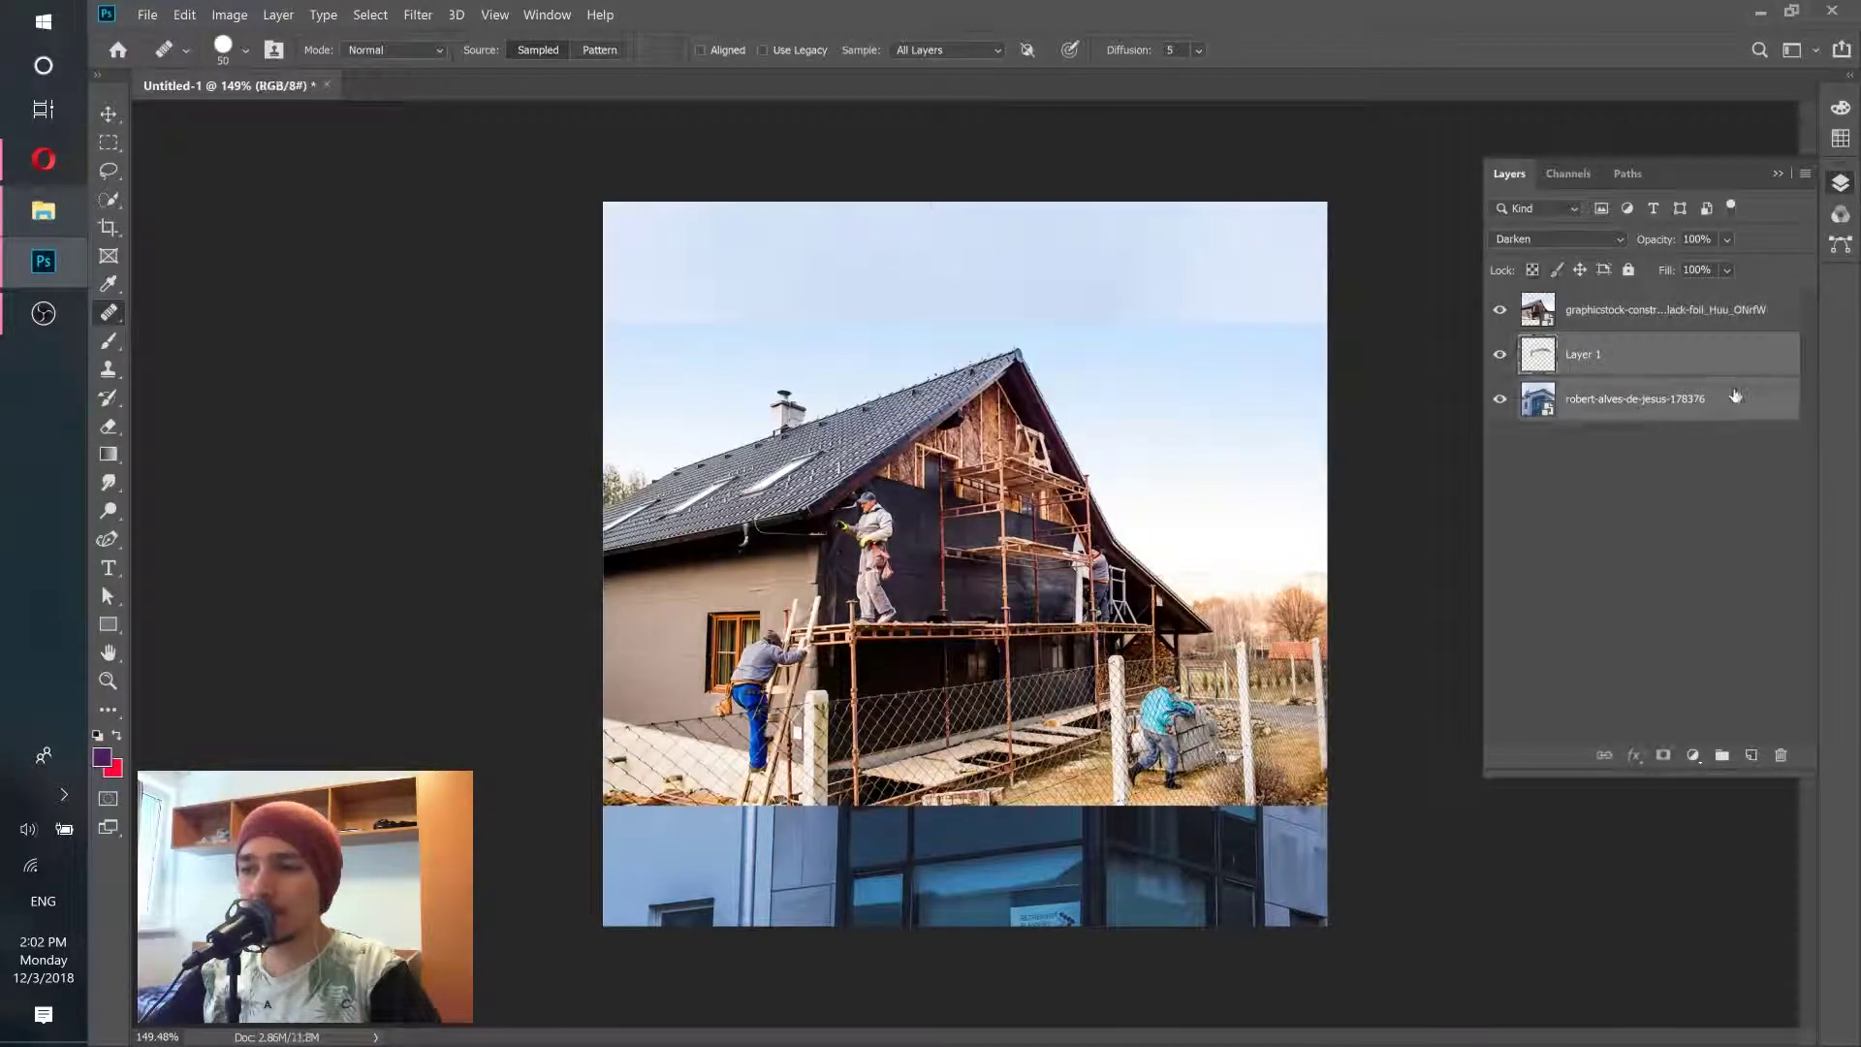
pyautogui.moveTo(1695, 403); pyautogui.dragTo(1781, 756)
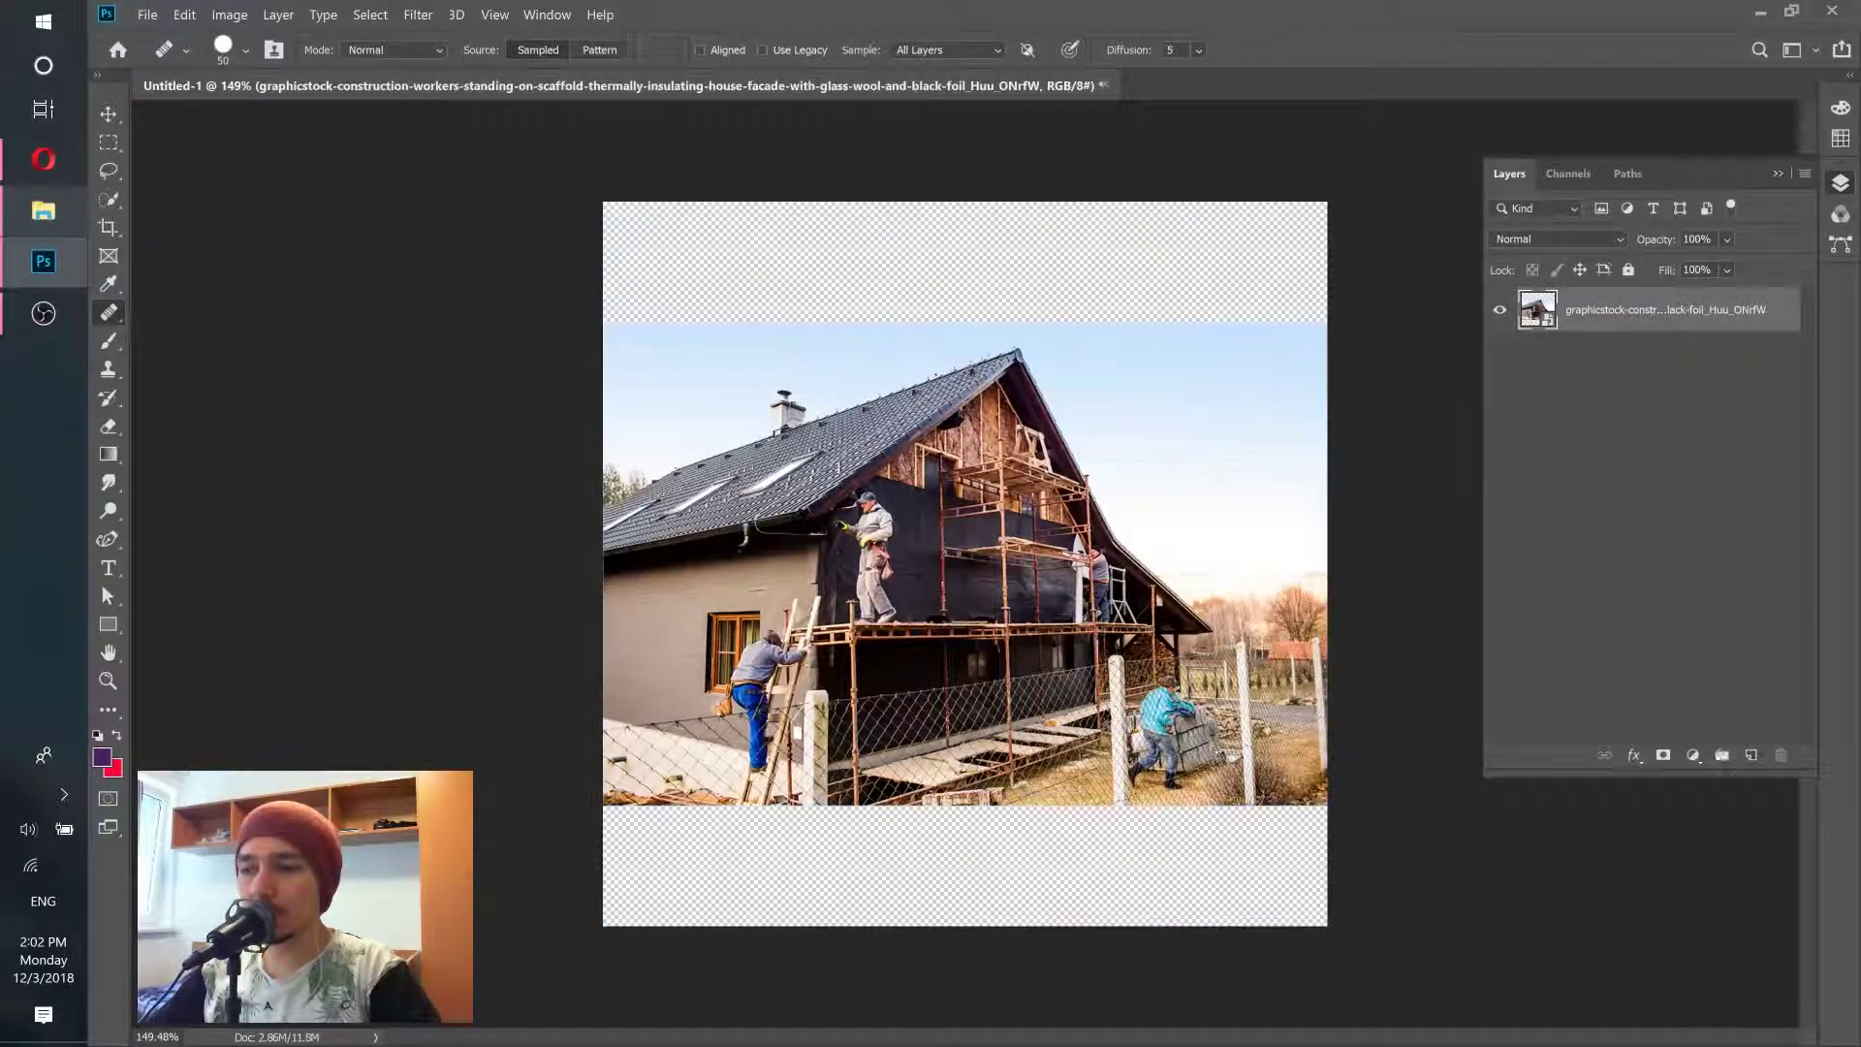
pyautogui.click(1751, 756)
# Step: Reduce the Healing Brush size to 10 for working on the black foil wall beside the standing worker
pyautogui.scroll(6, 915, 575)
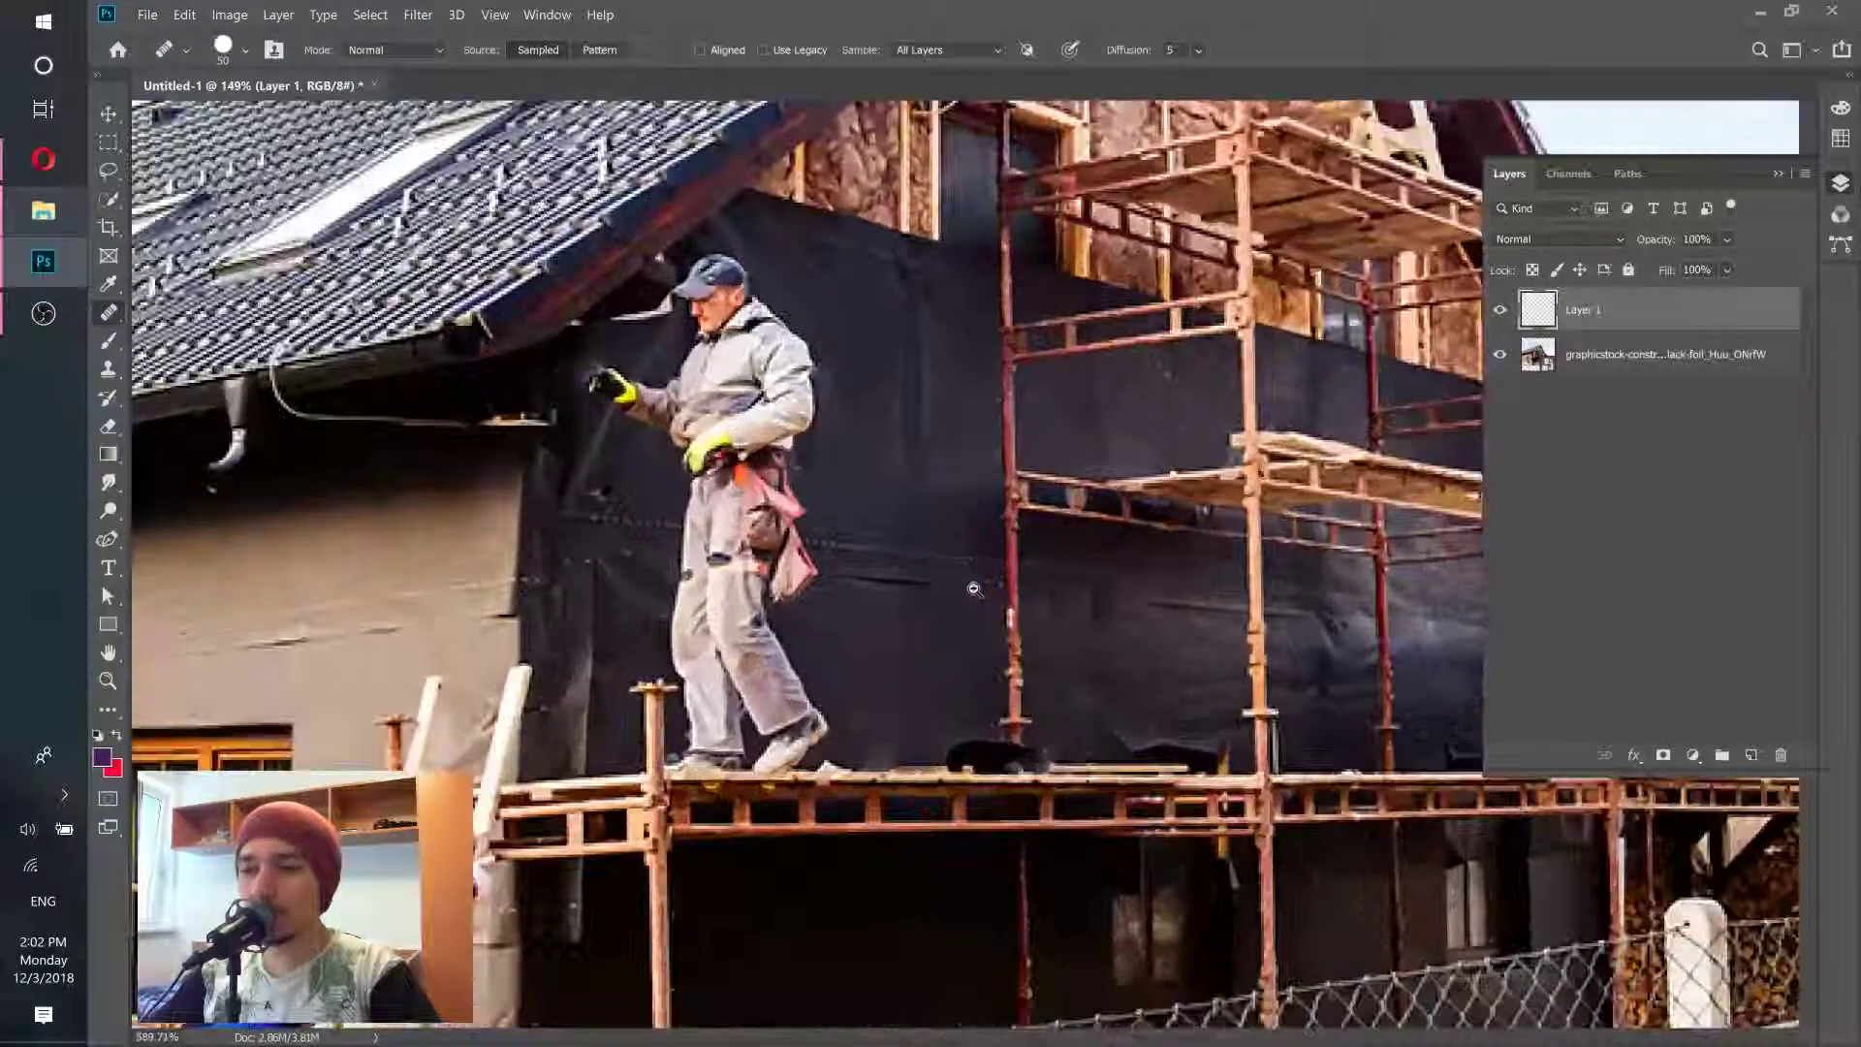
pyautogui.scroll(-3, 914, 561)
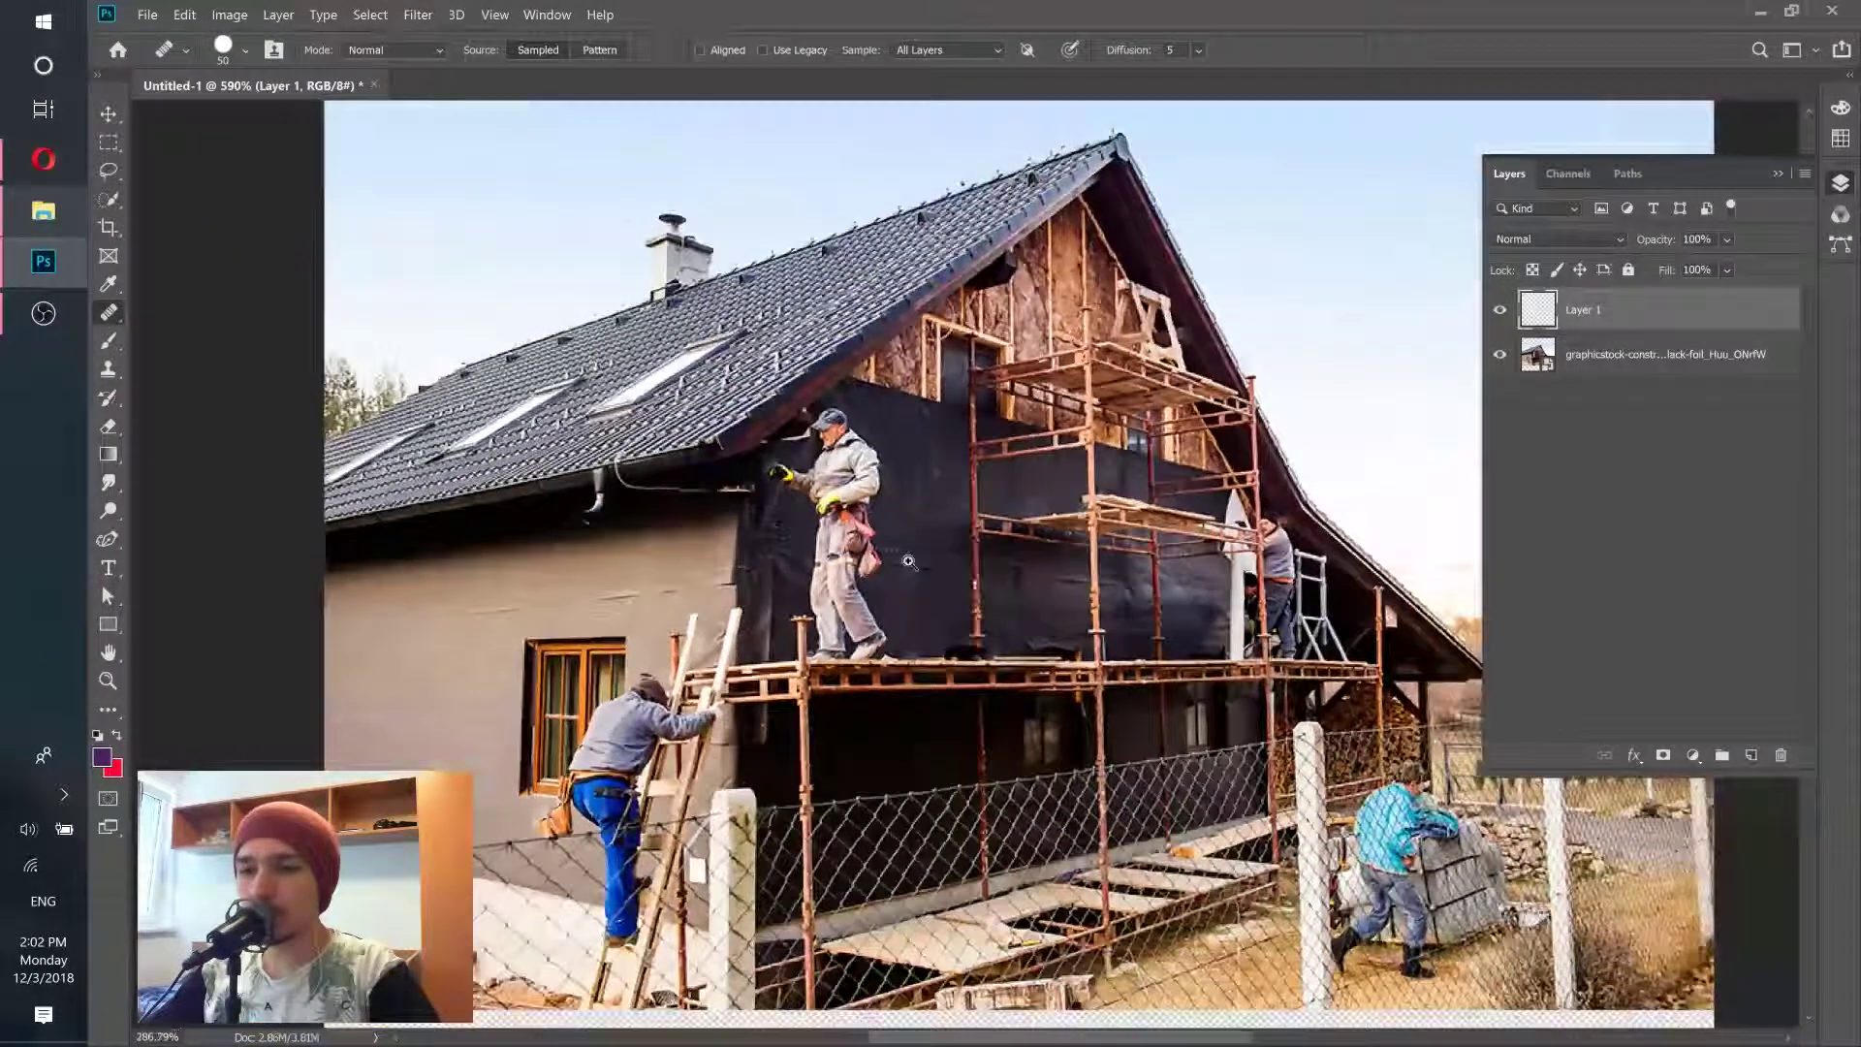
pyautogui.scroll(6, 913, 561)
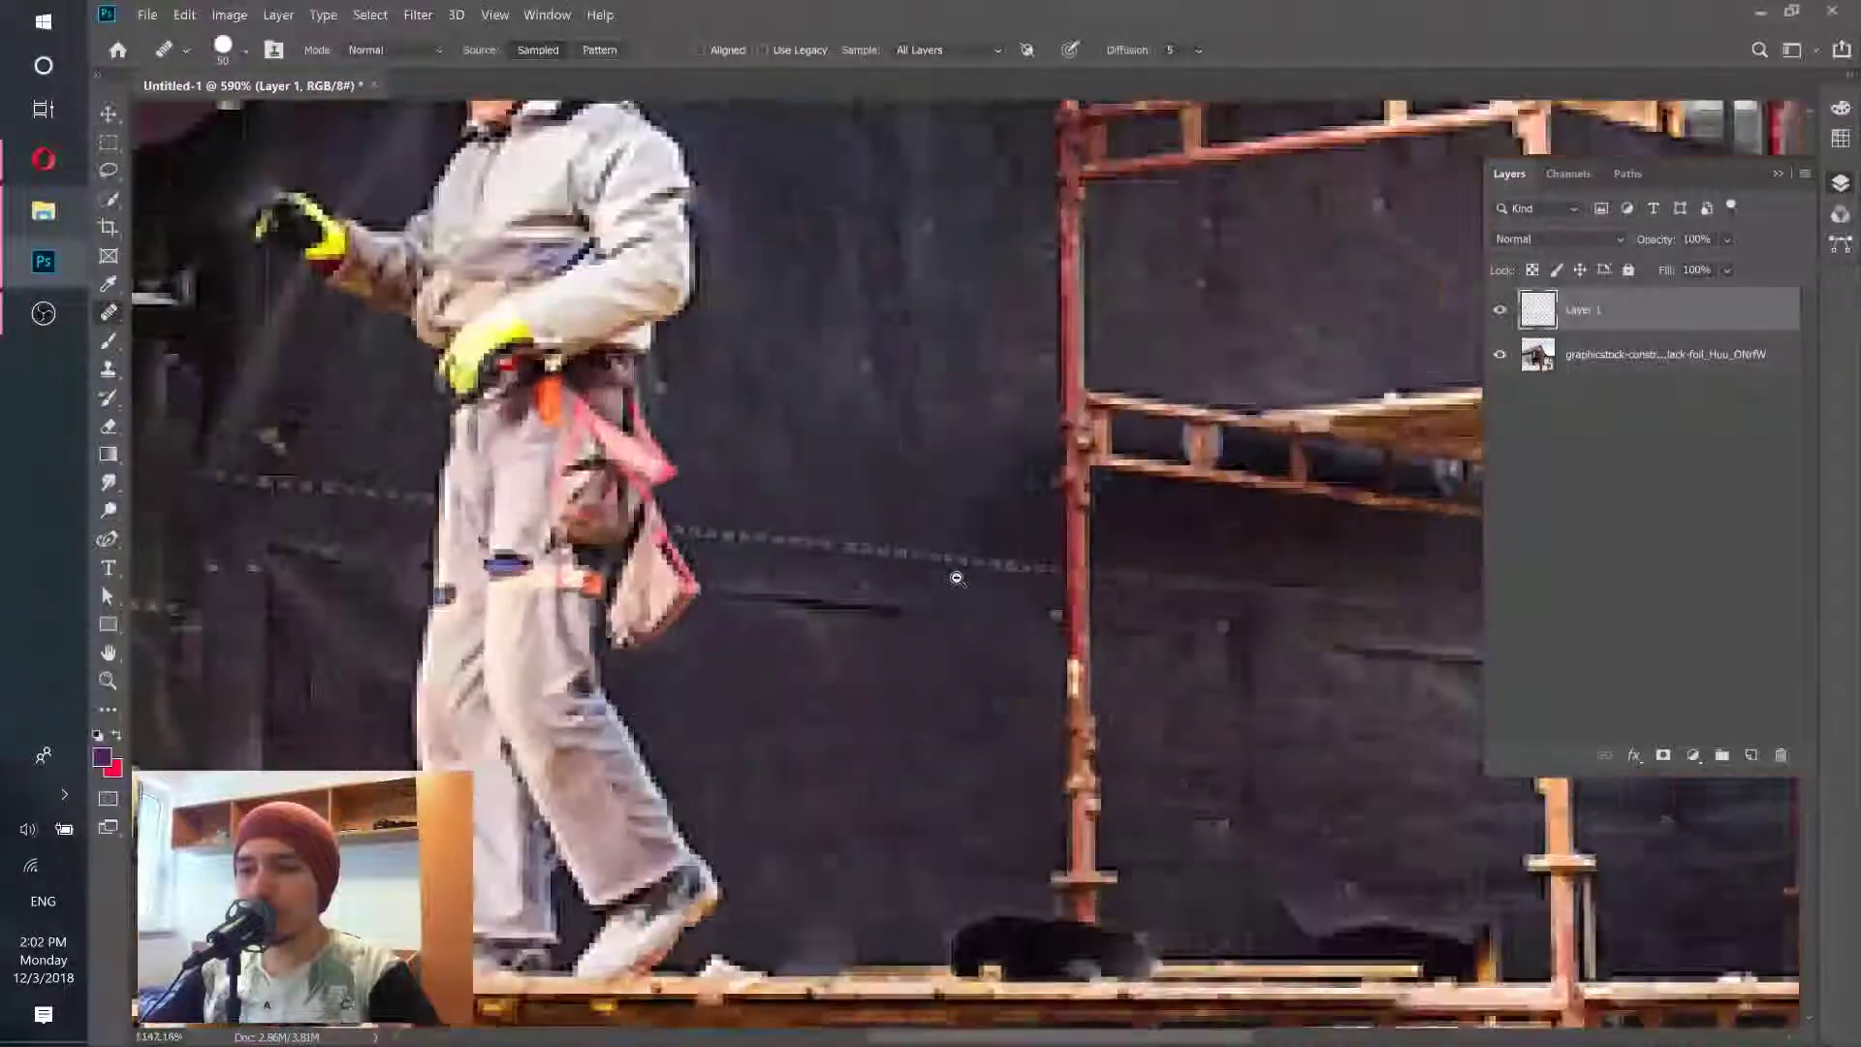
pyautogui.press('[')
pyautogui.press('[')
pyautogui.press('[')
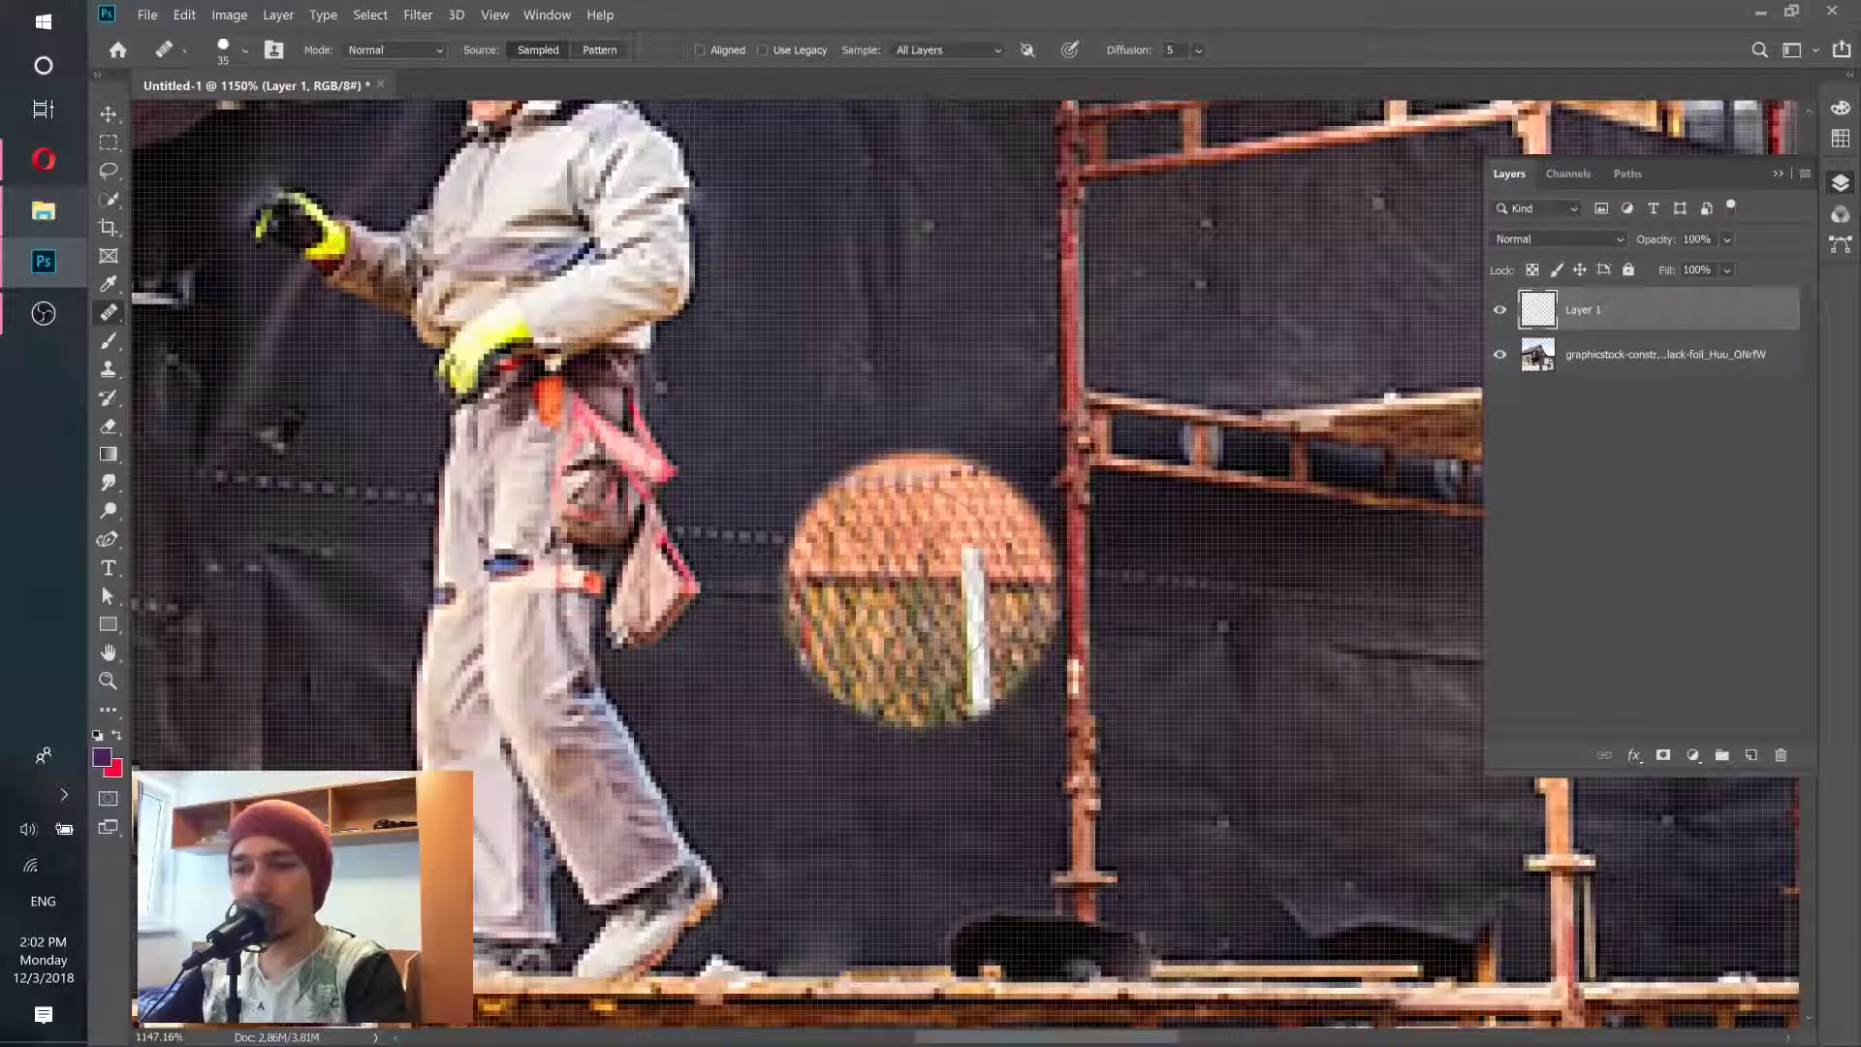
pyautogui.press('[')
pyautogui.press('[')
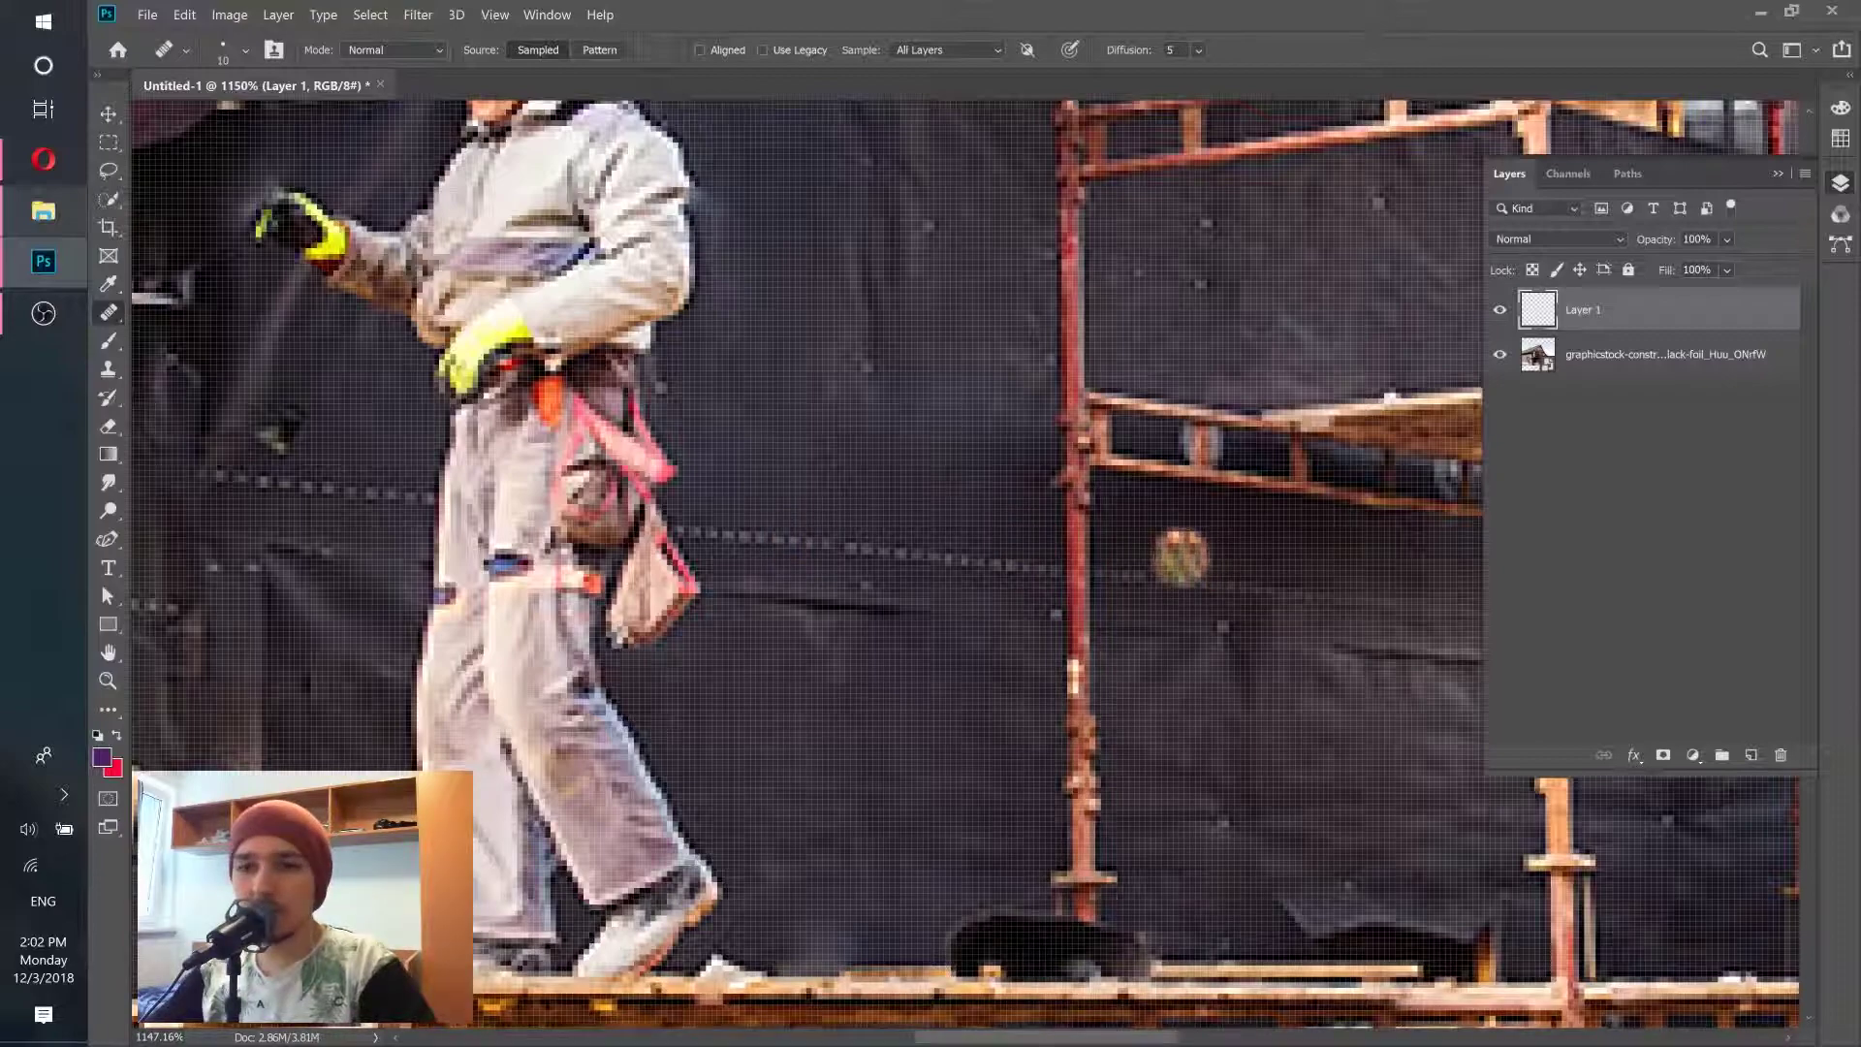
# Step: Sample the dashed seam on the black foil and paint it across the red scaffold pole in line with the existing seam
pyautogui.scroll(-8, 1066, 557)
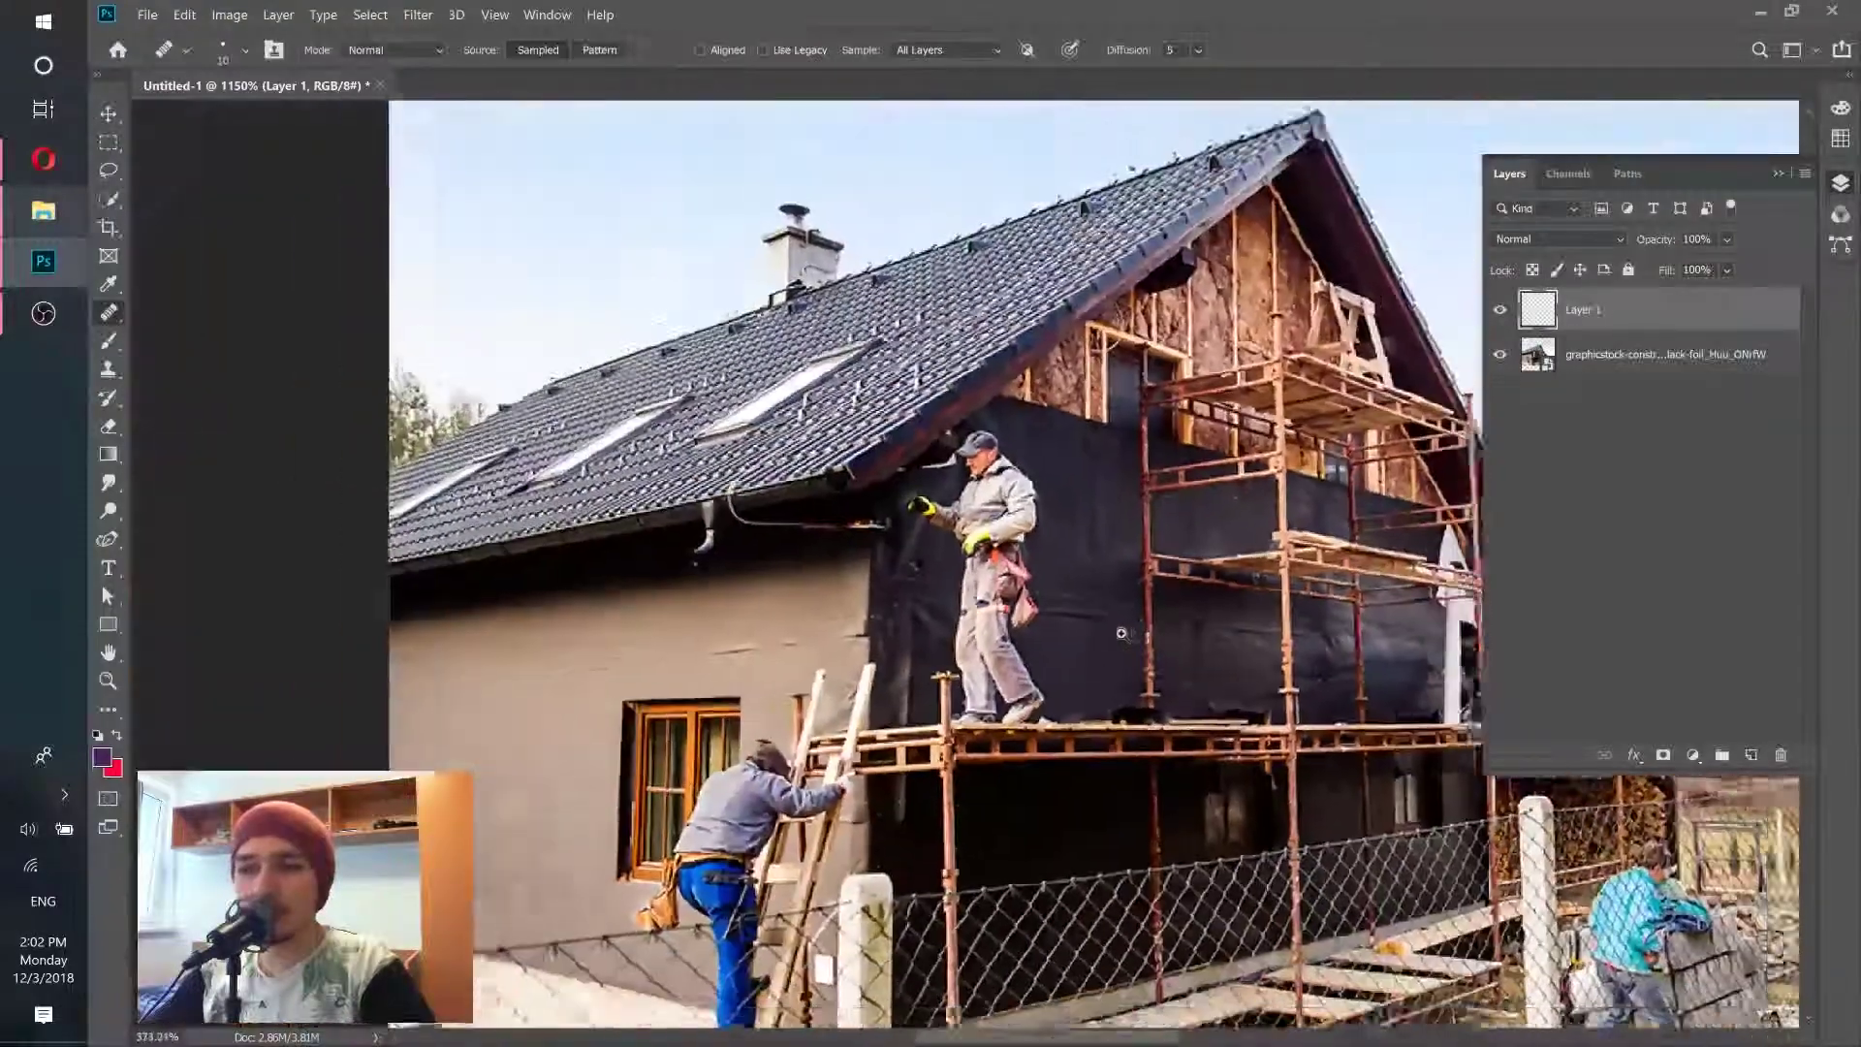
pyautogui.scroll(6, 1041, 557)
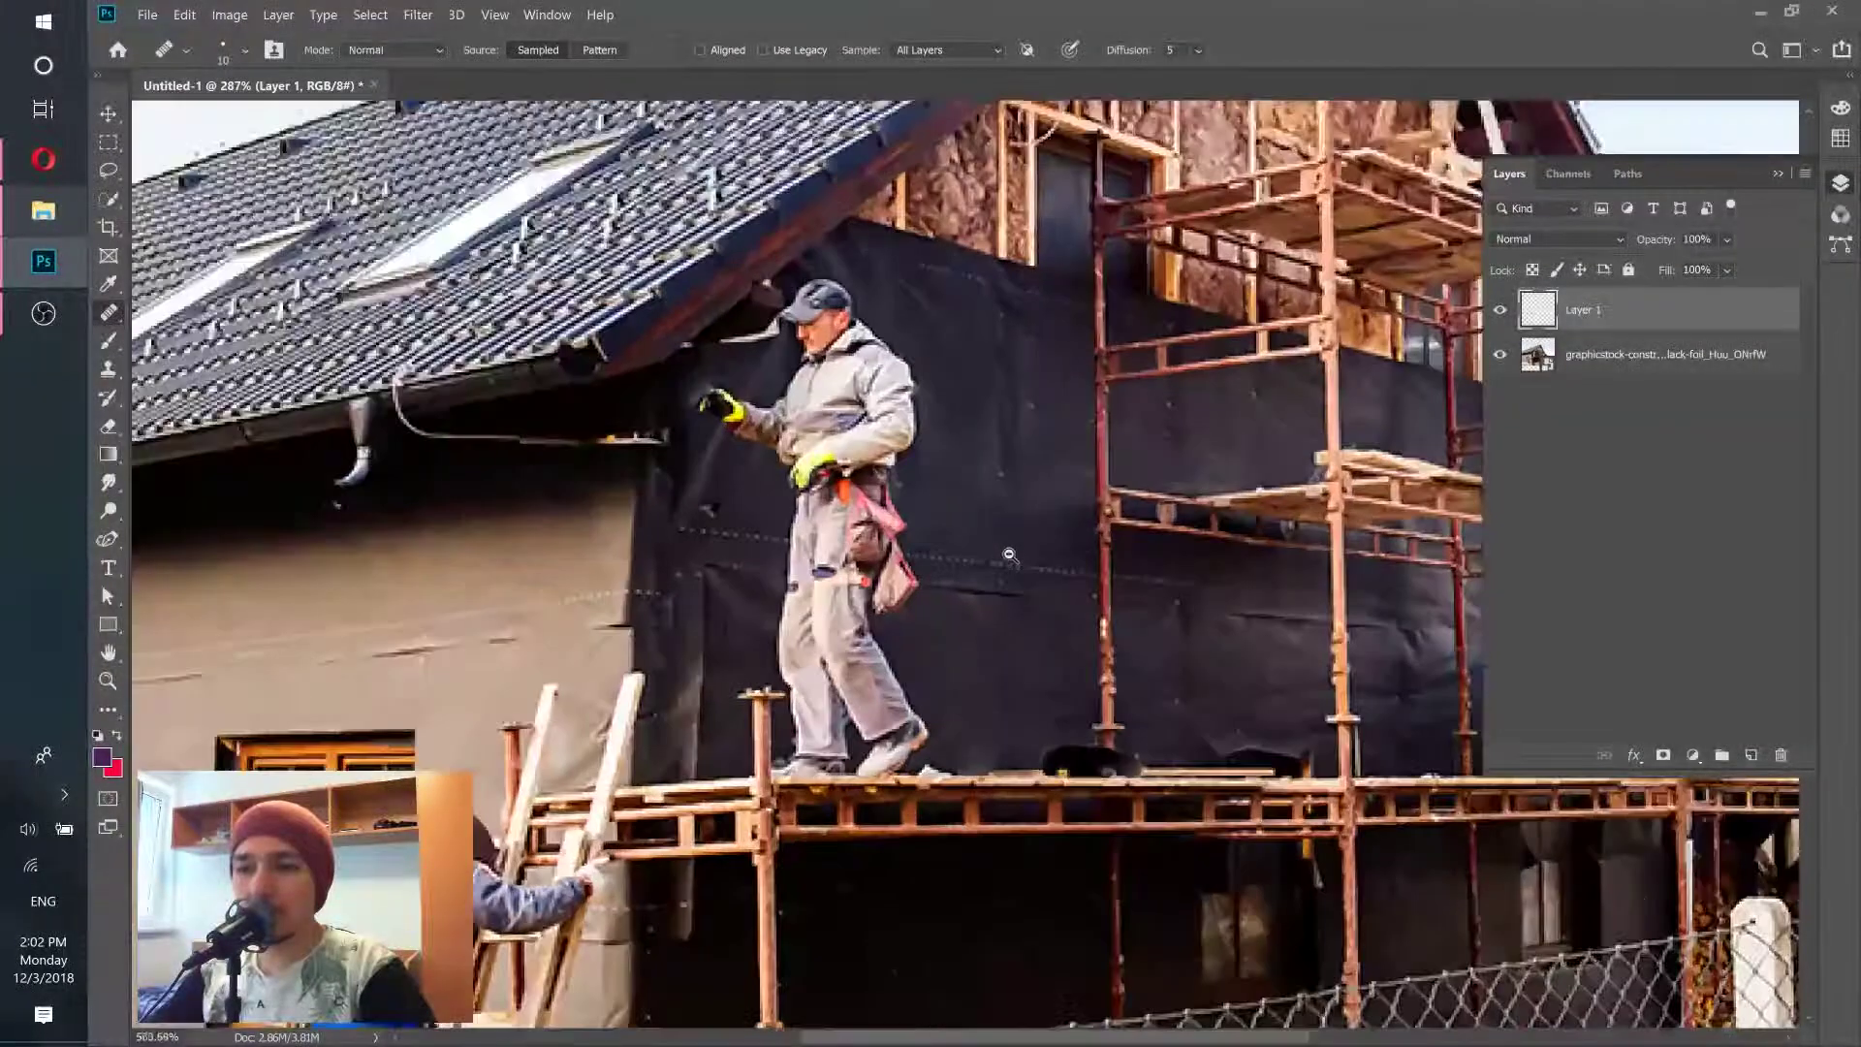
pyautogui.scroll(5, 1066, 558)
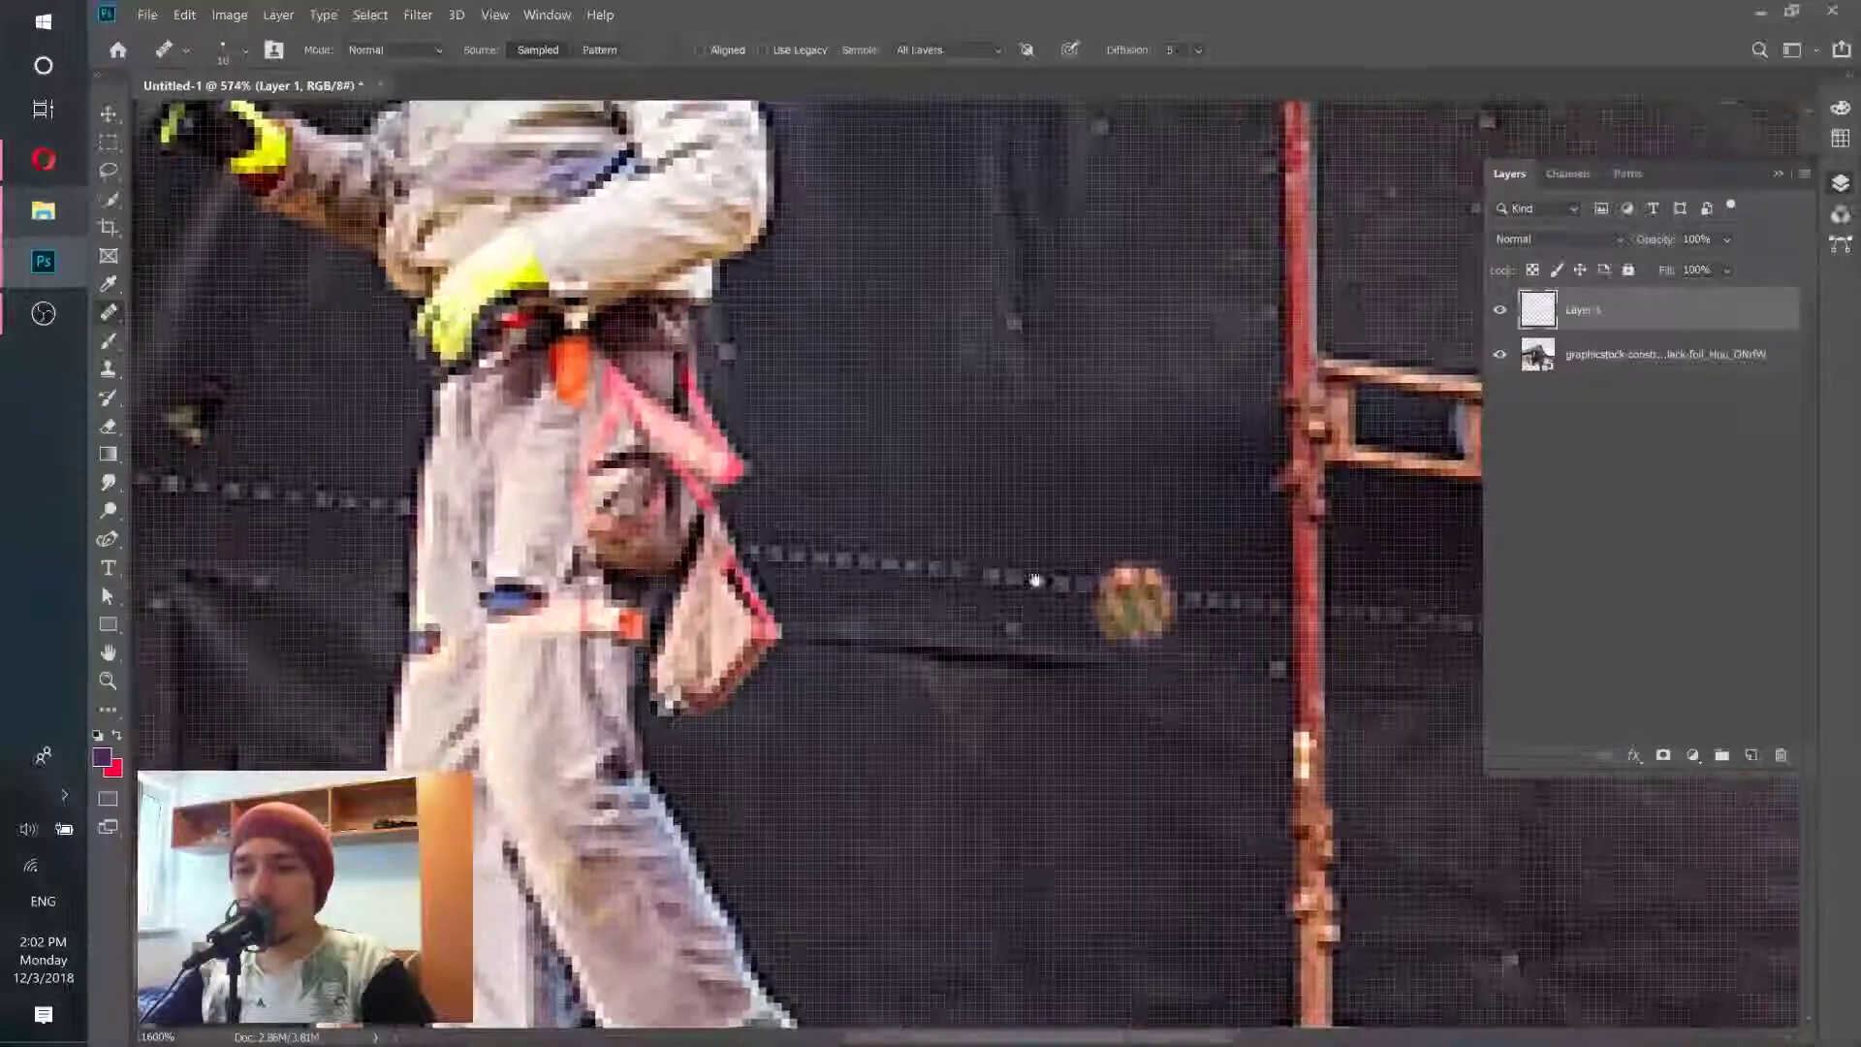
pyautogui.click(933, 567)
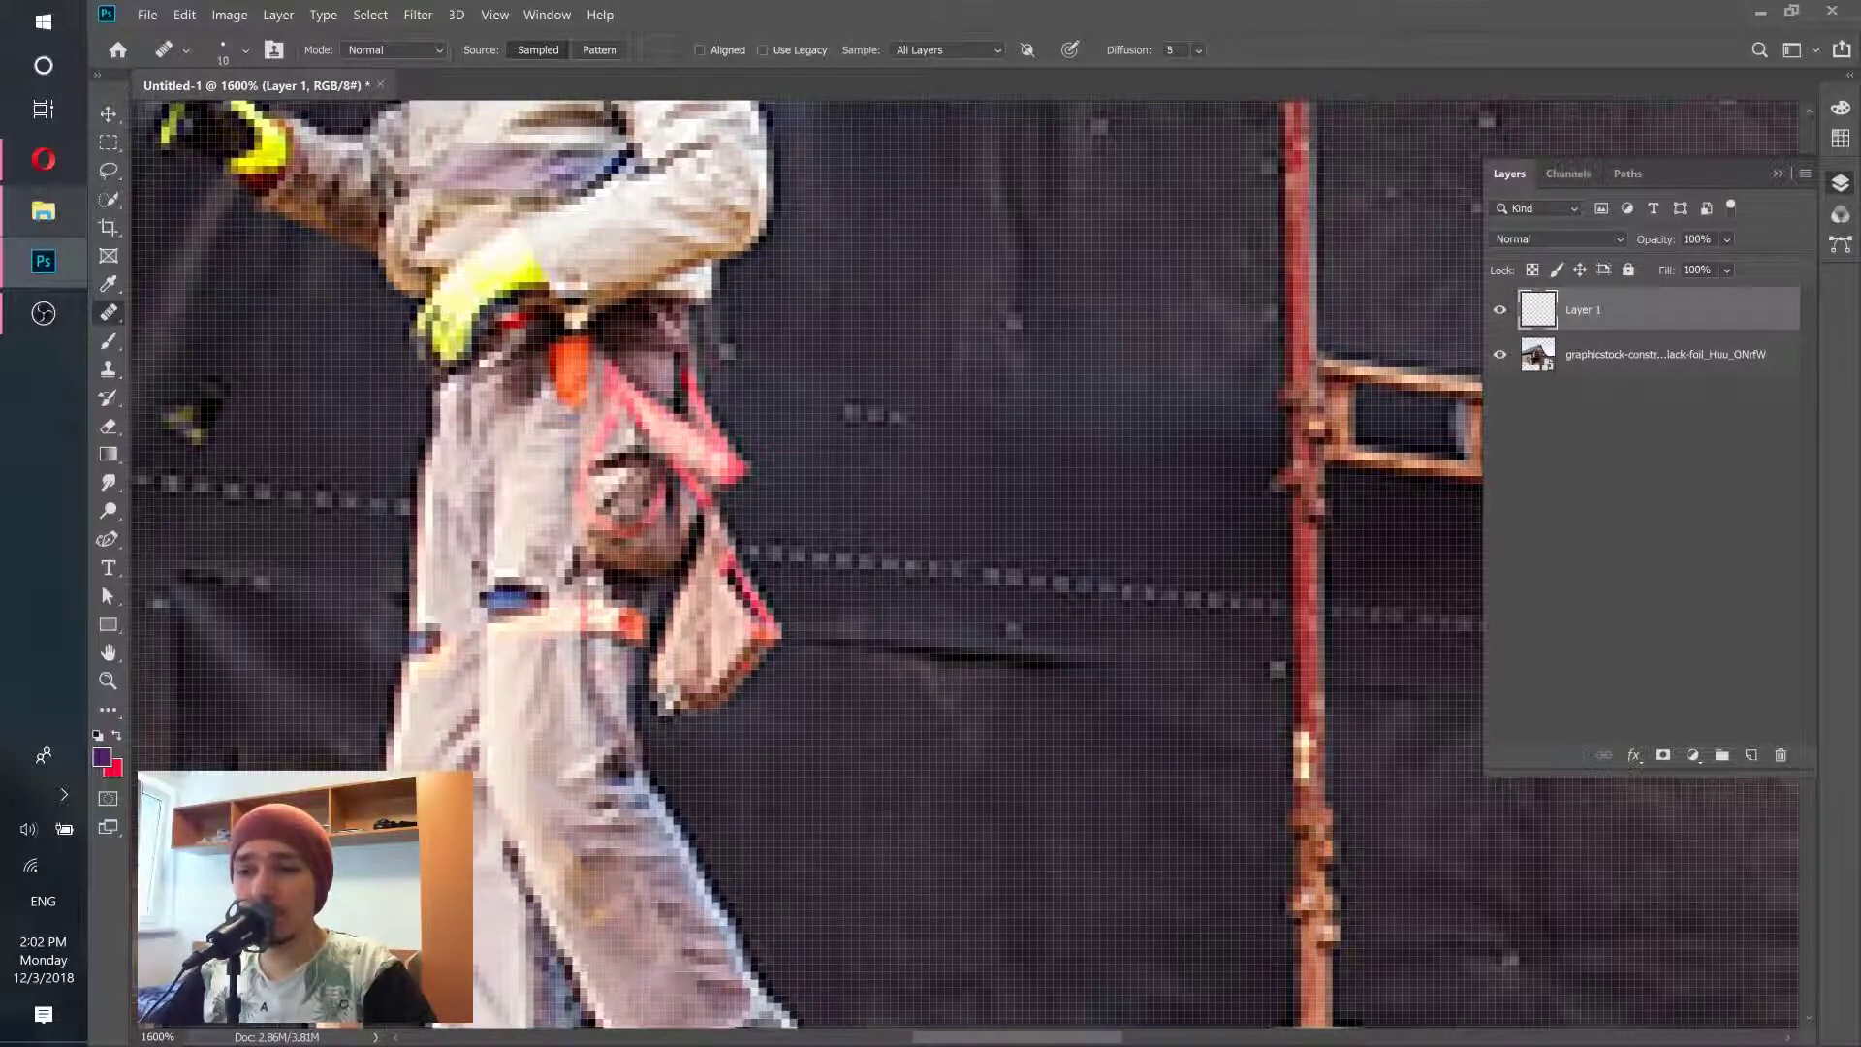
pyautogui.moveTo(1126, 573); pyautogui.dragTo(789, 519)
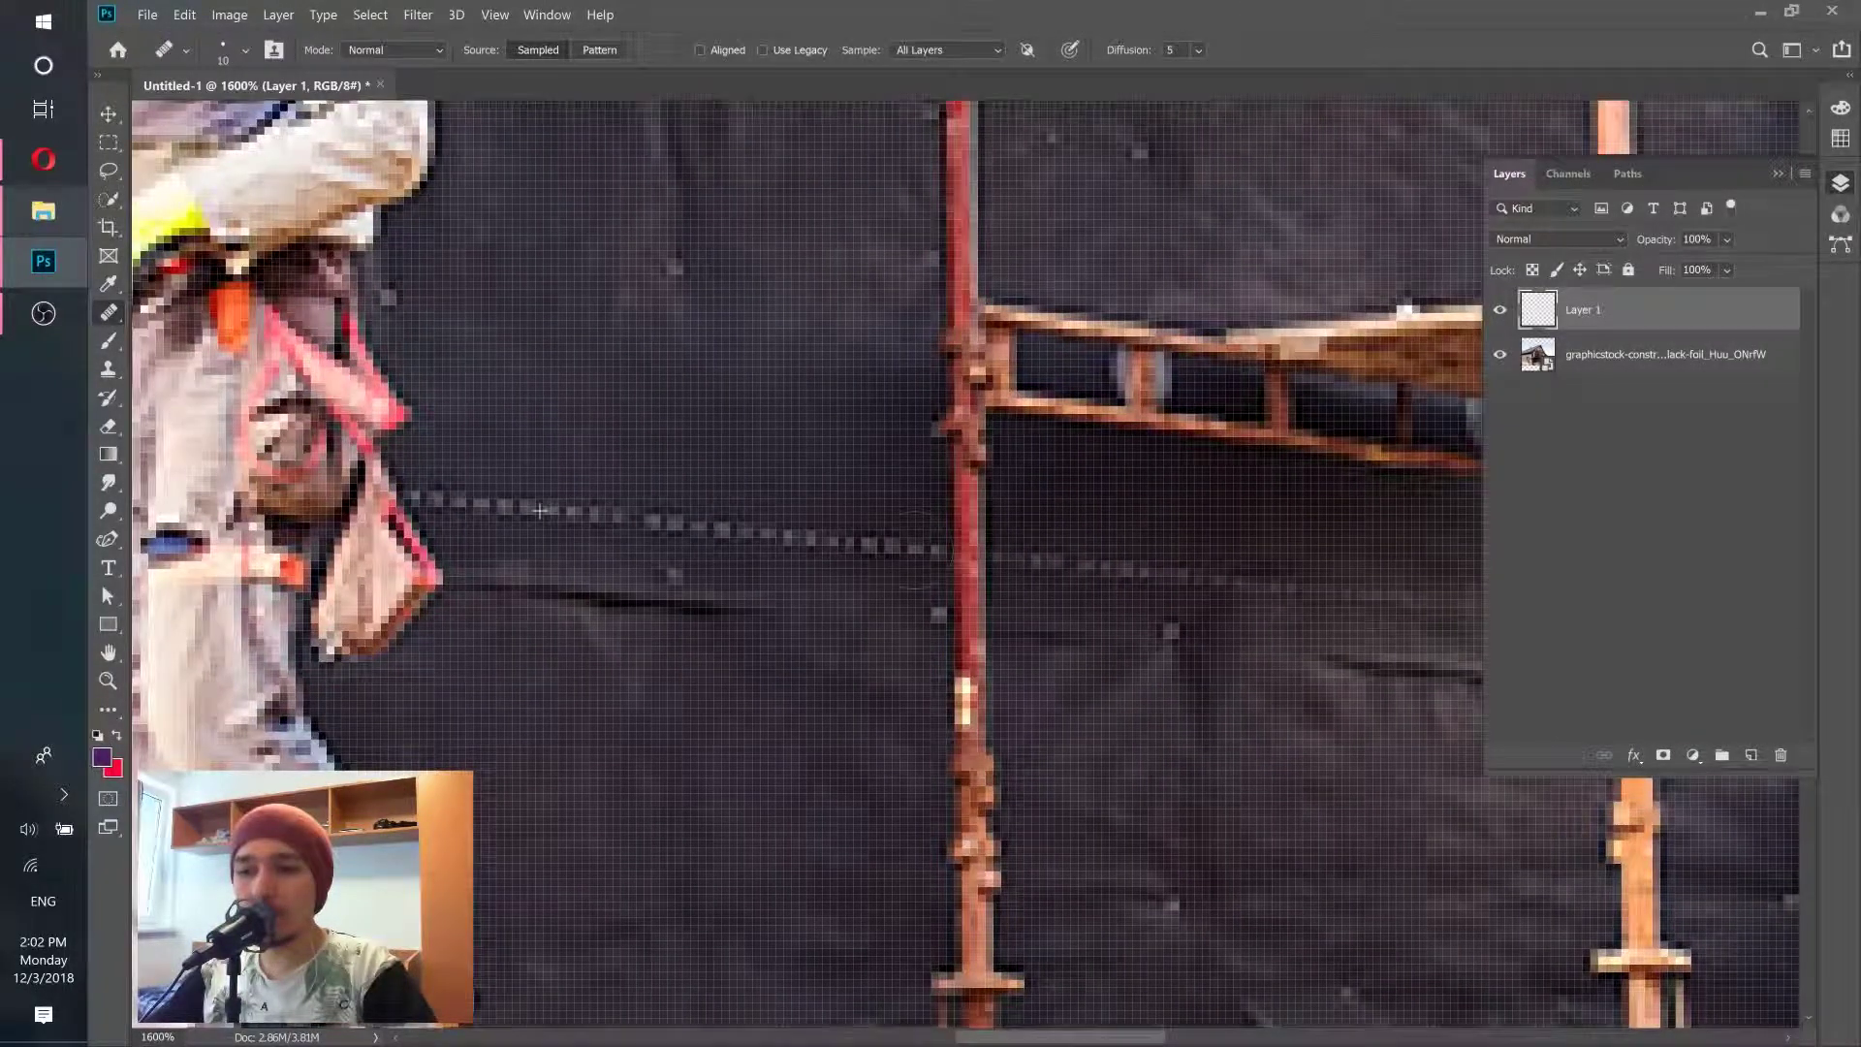
pyautogui.moveTo(1008, 558); pyautogui.dragTo(1058, 565)
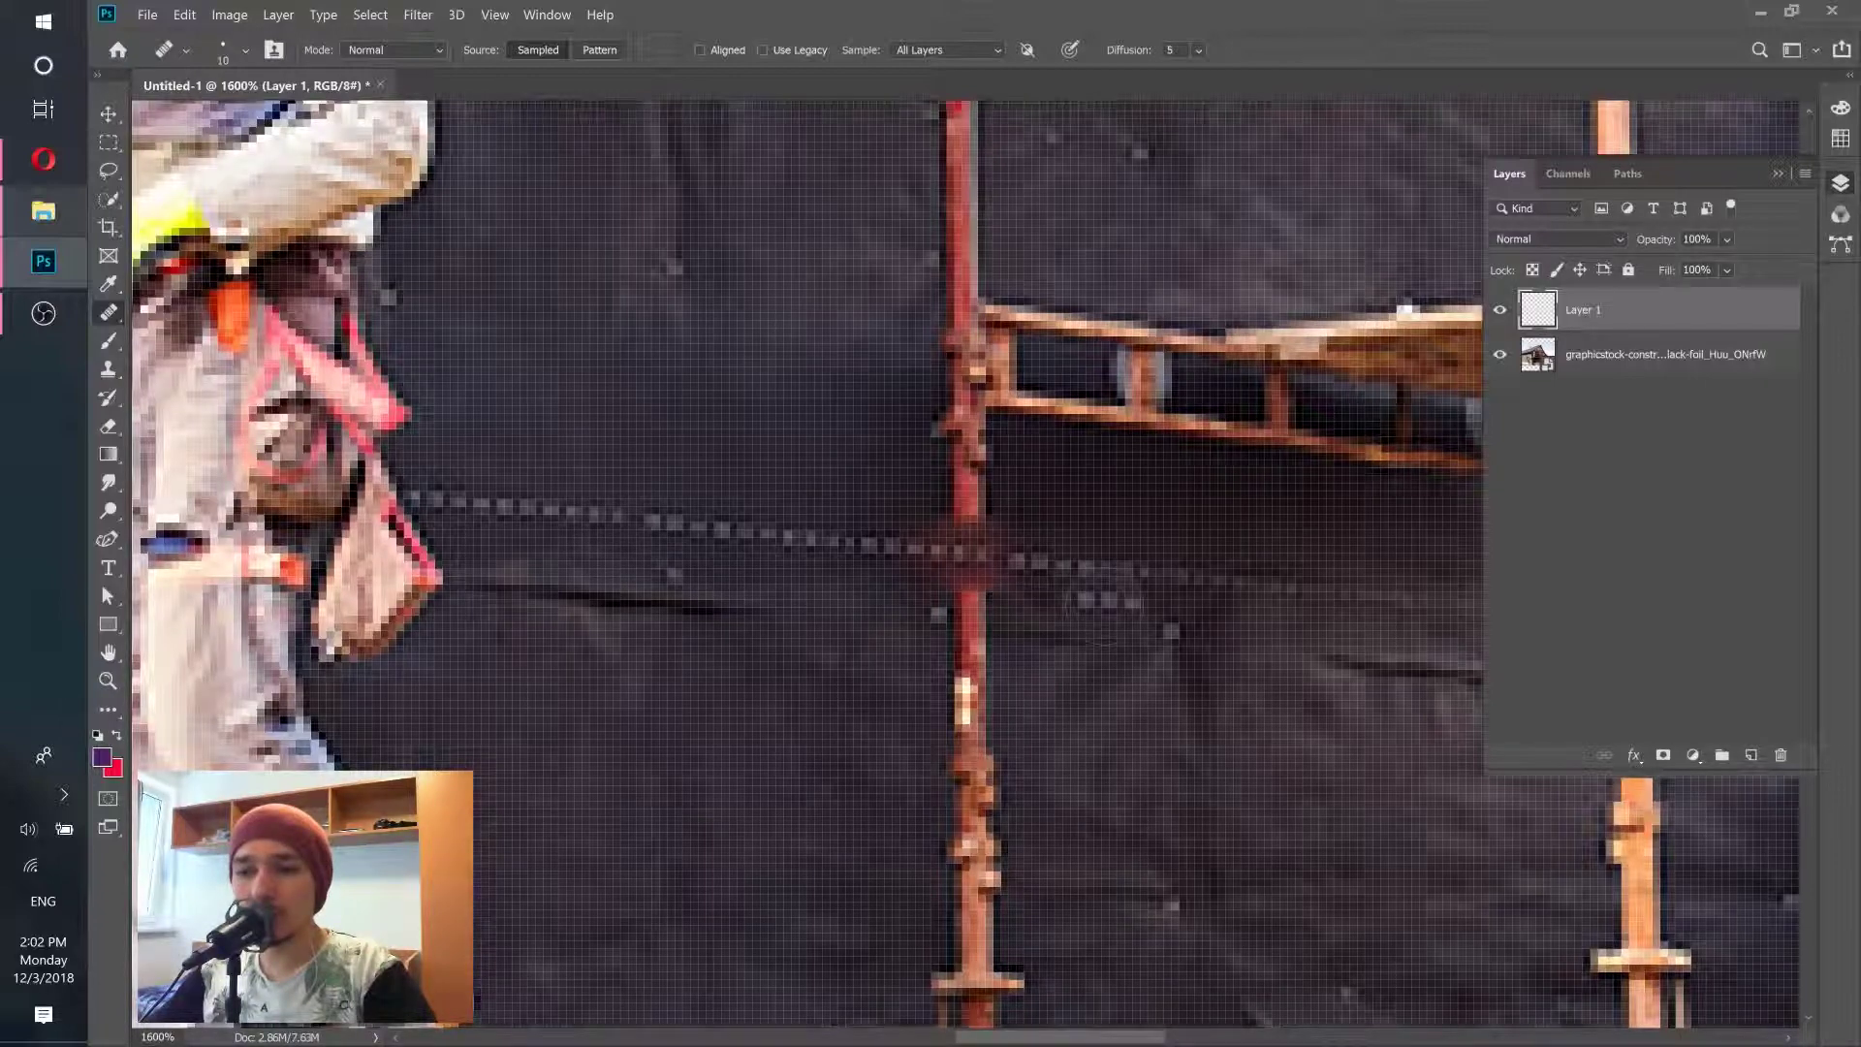
# Step: Paint a second dashed seam on the black foil above the original one, from the worker's waist towards the scaffold pole
pyautogui.scroll(5, 892, 567)
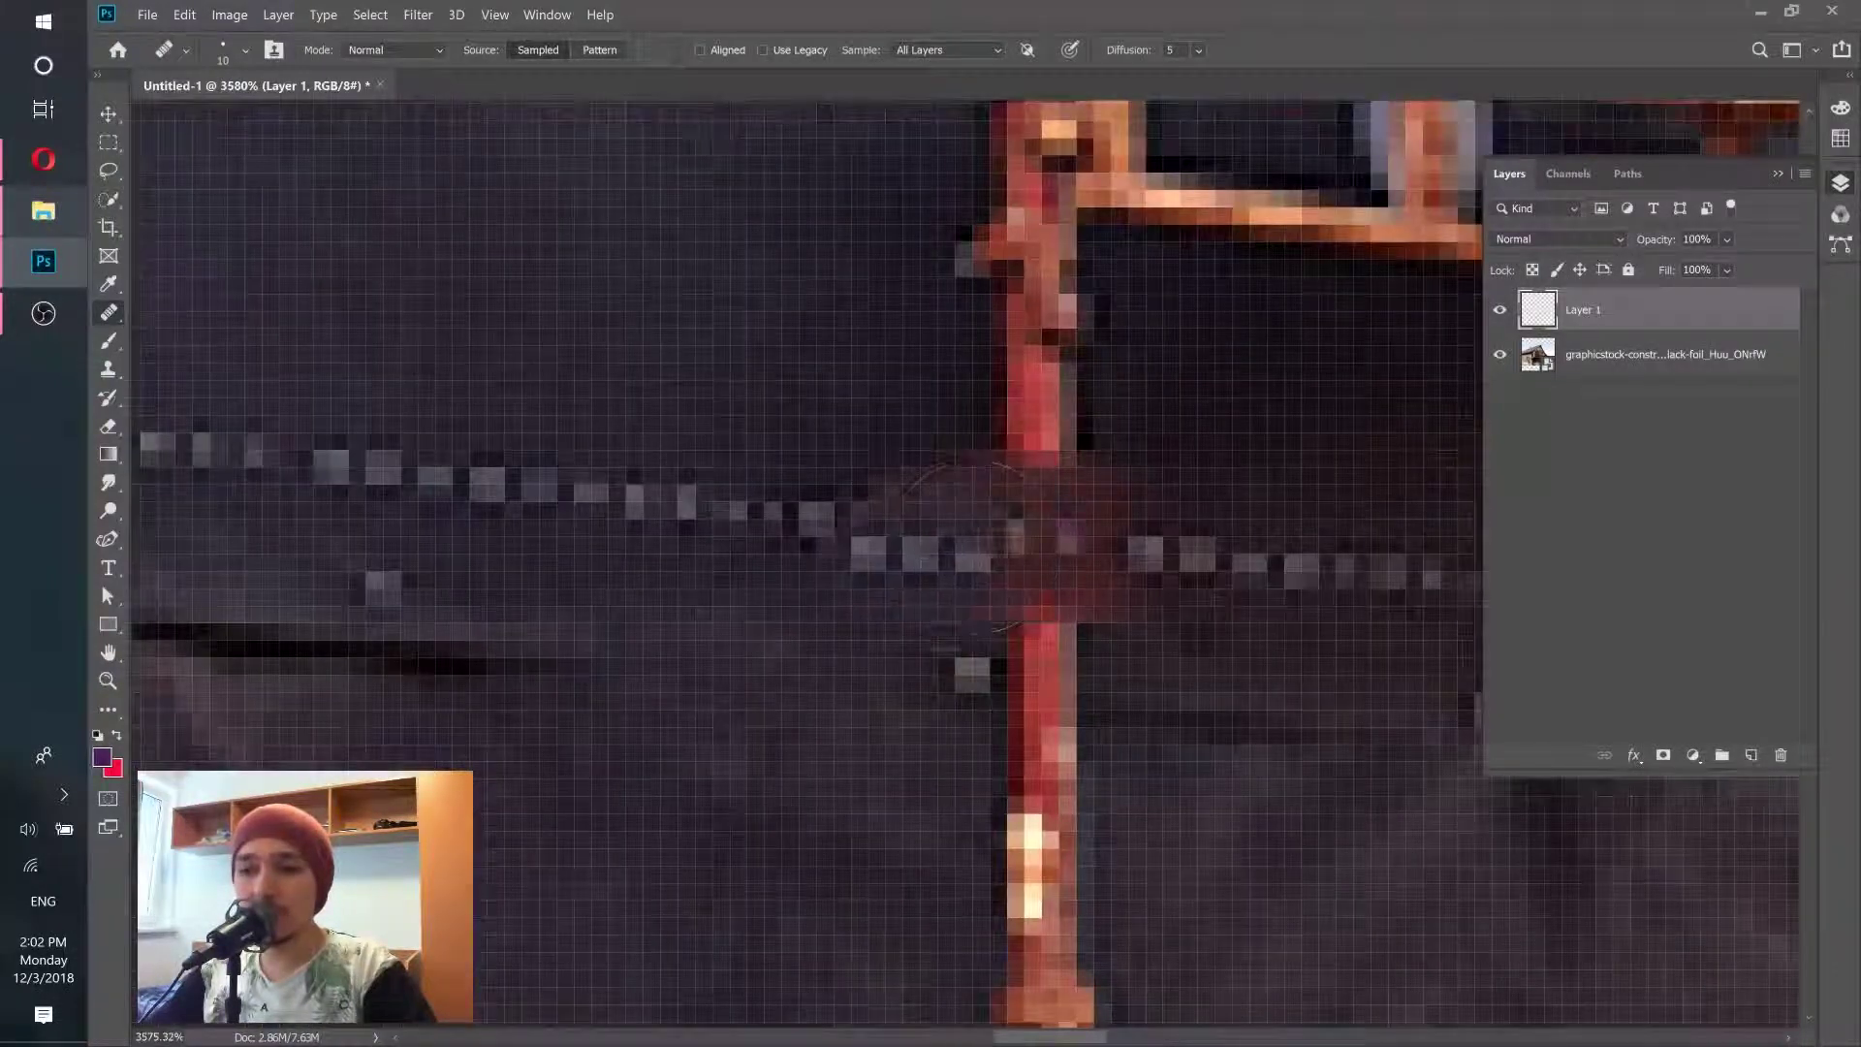
pyautogui.scroll(-3, 957, 545)
pyautogui.scroll(3, 958, 545)
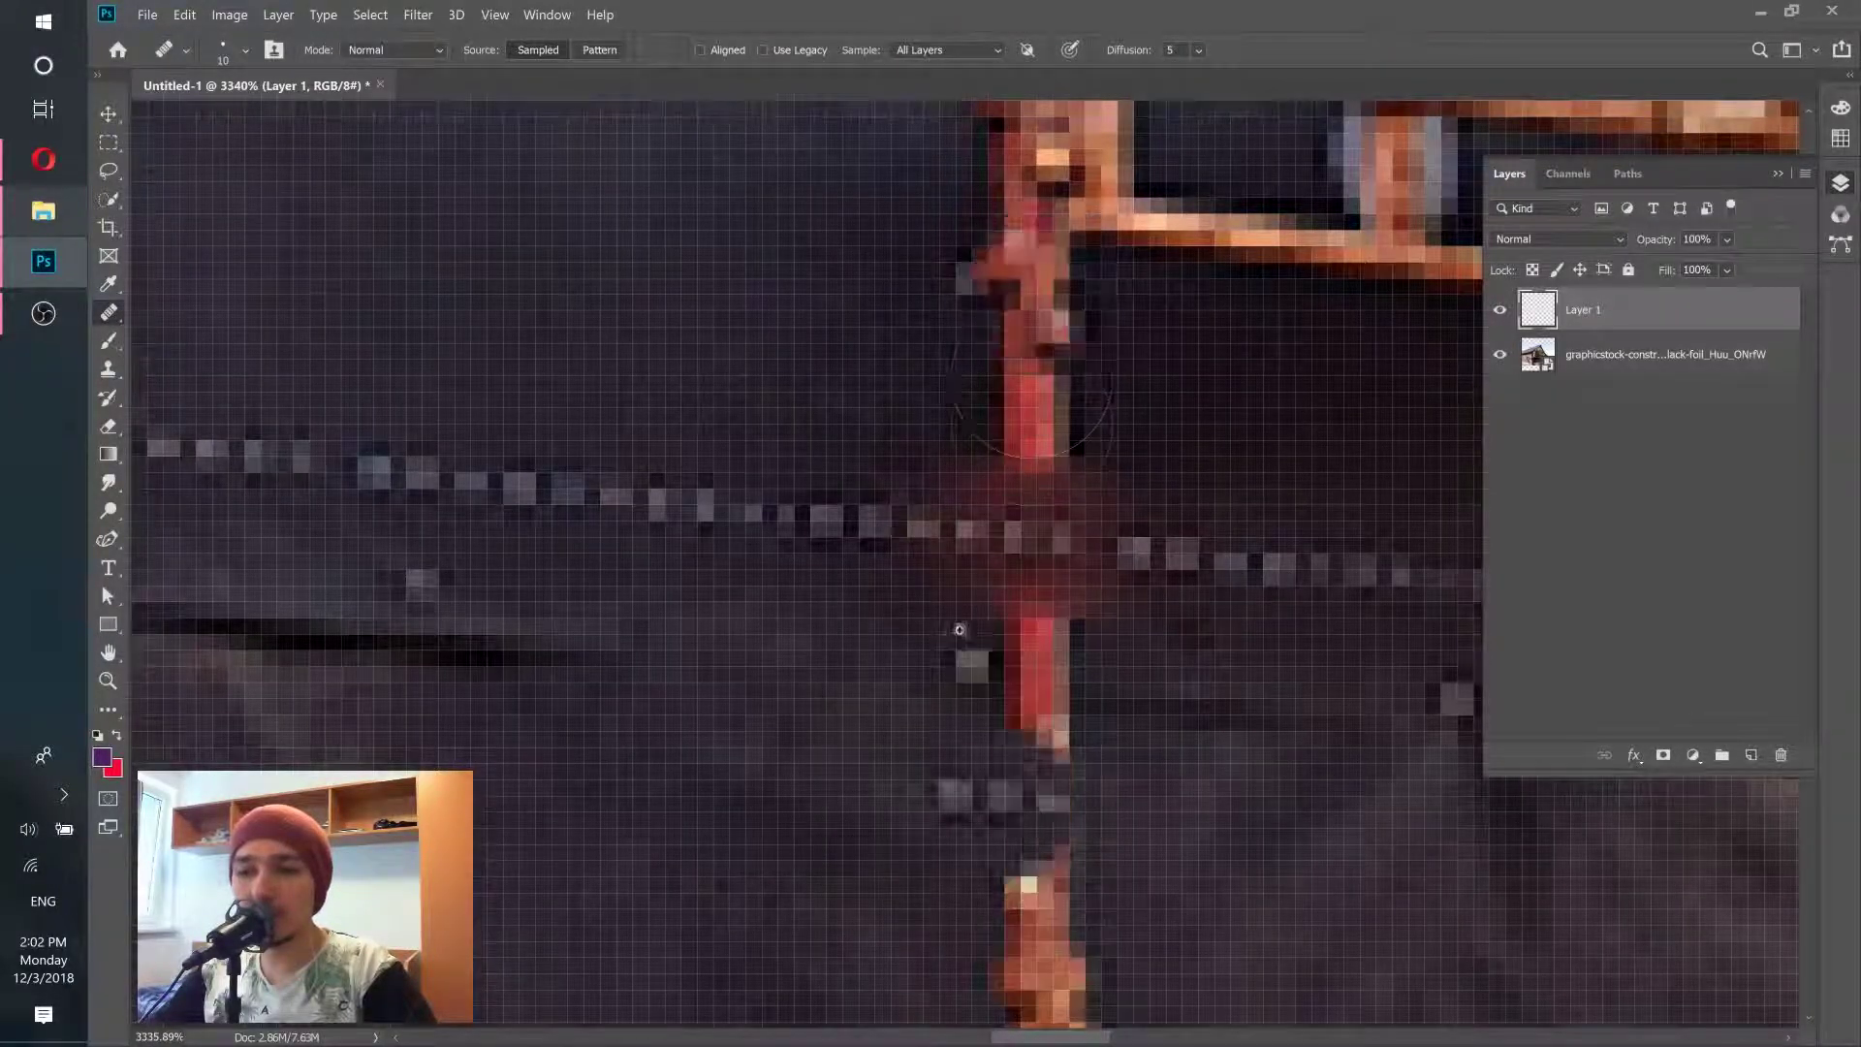
pyautogui.scroll(-6, 1035, 289)
pyautogui.scroll(4, 824, 705)
pyautogui.scroll(-1, 825, 705)
pyautogui.scroll(3, 824, 705)
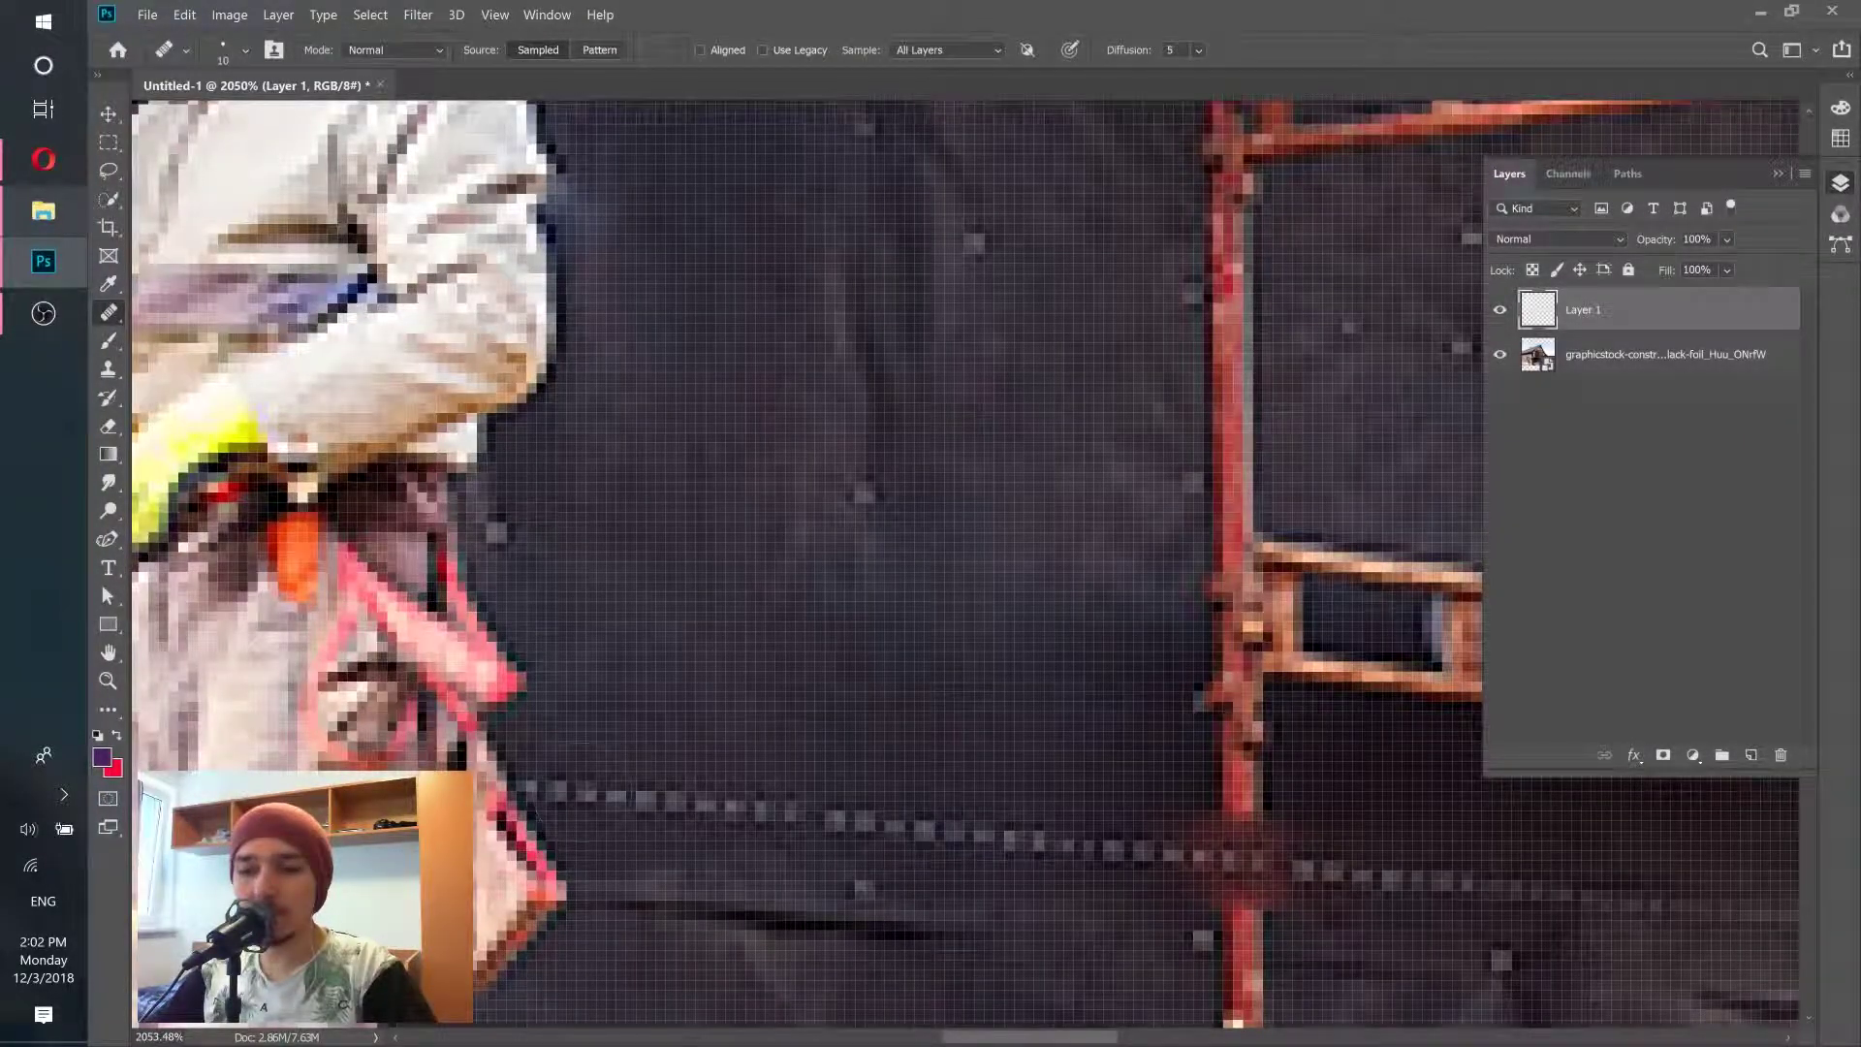
pyautogui.moveTo(508, 496); pyautogui.dragTo(579, 506)
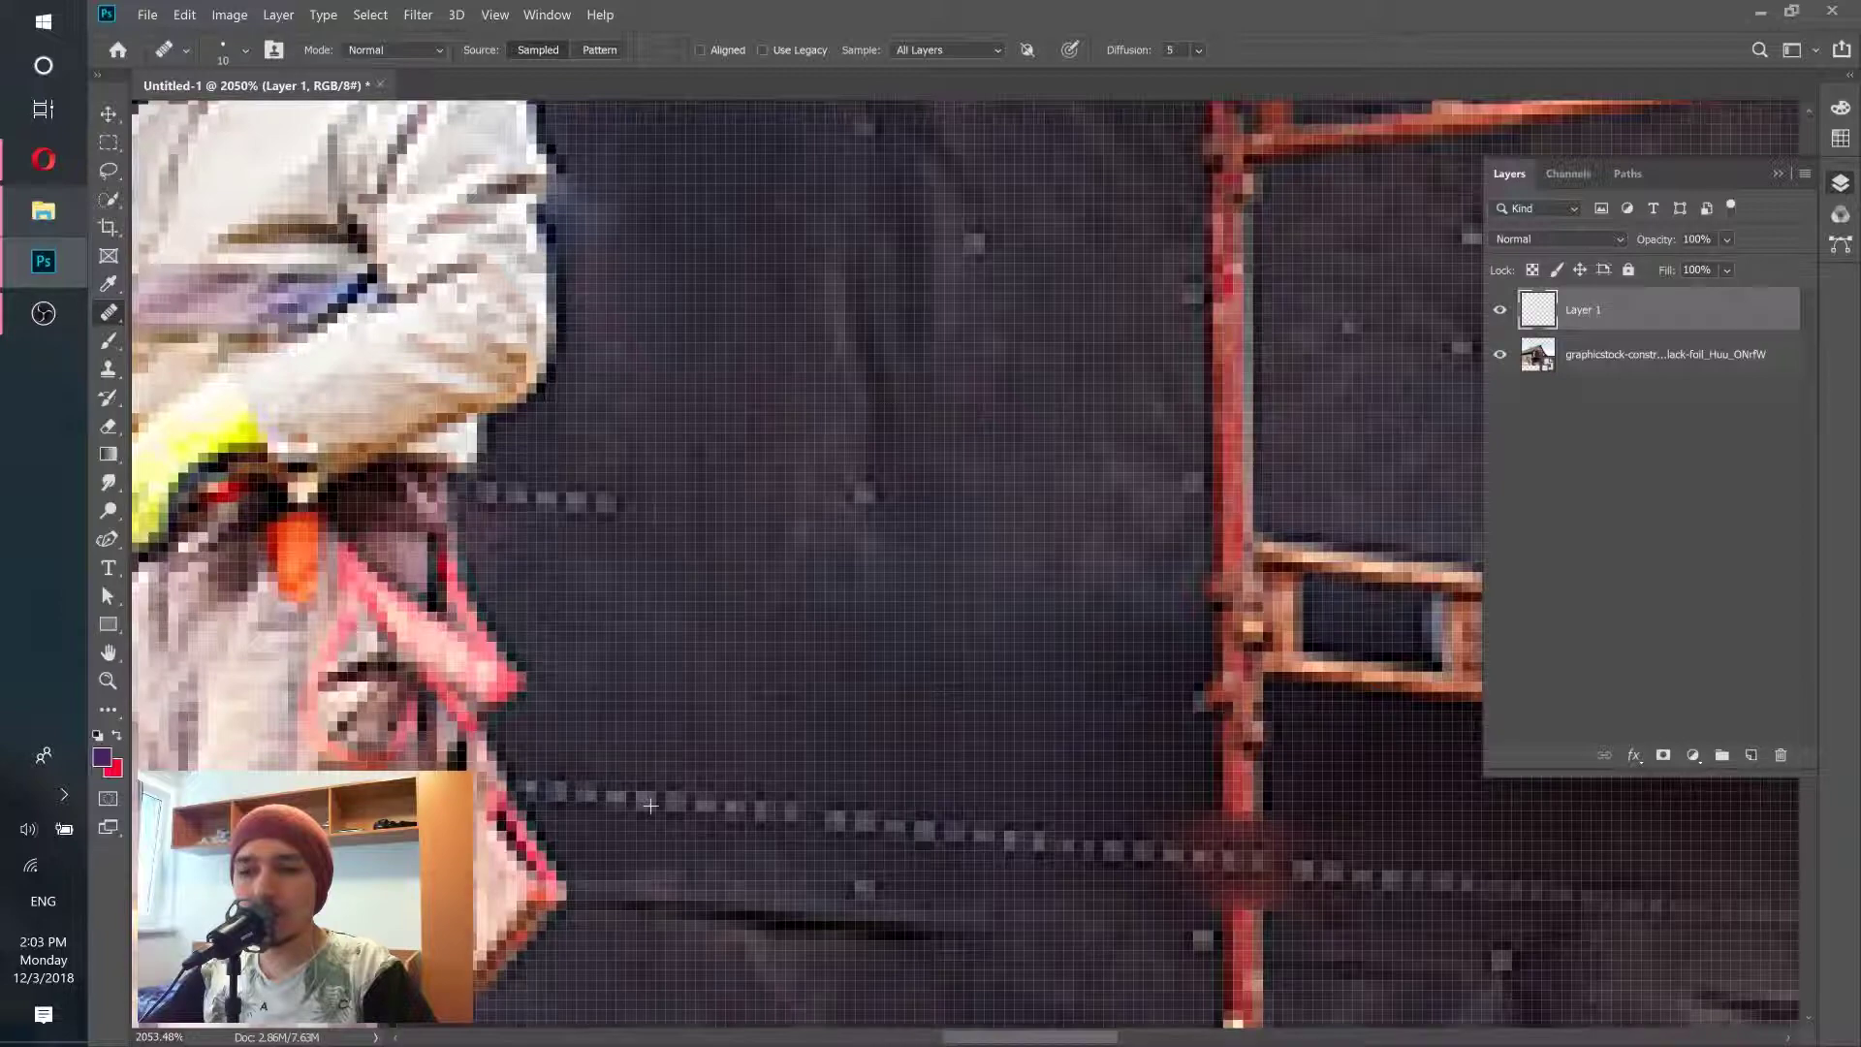
pyautogui.moveTo(853, 531); pyautogui.dragTo(1168, 562)
pyautogui.scroll(-5, 928, 572)
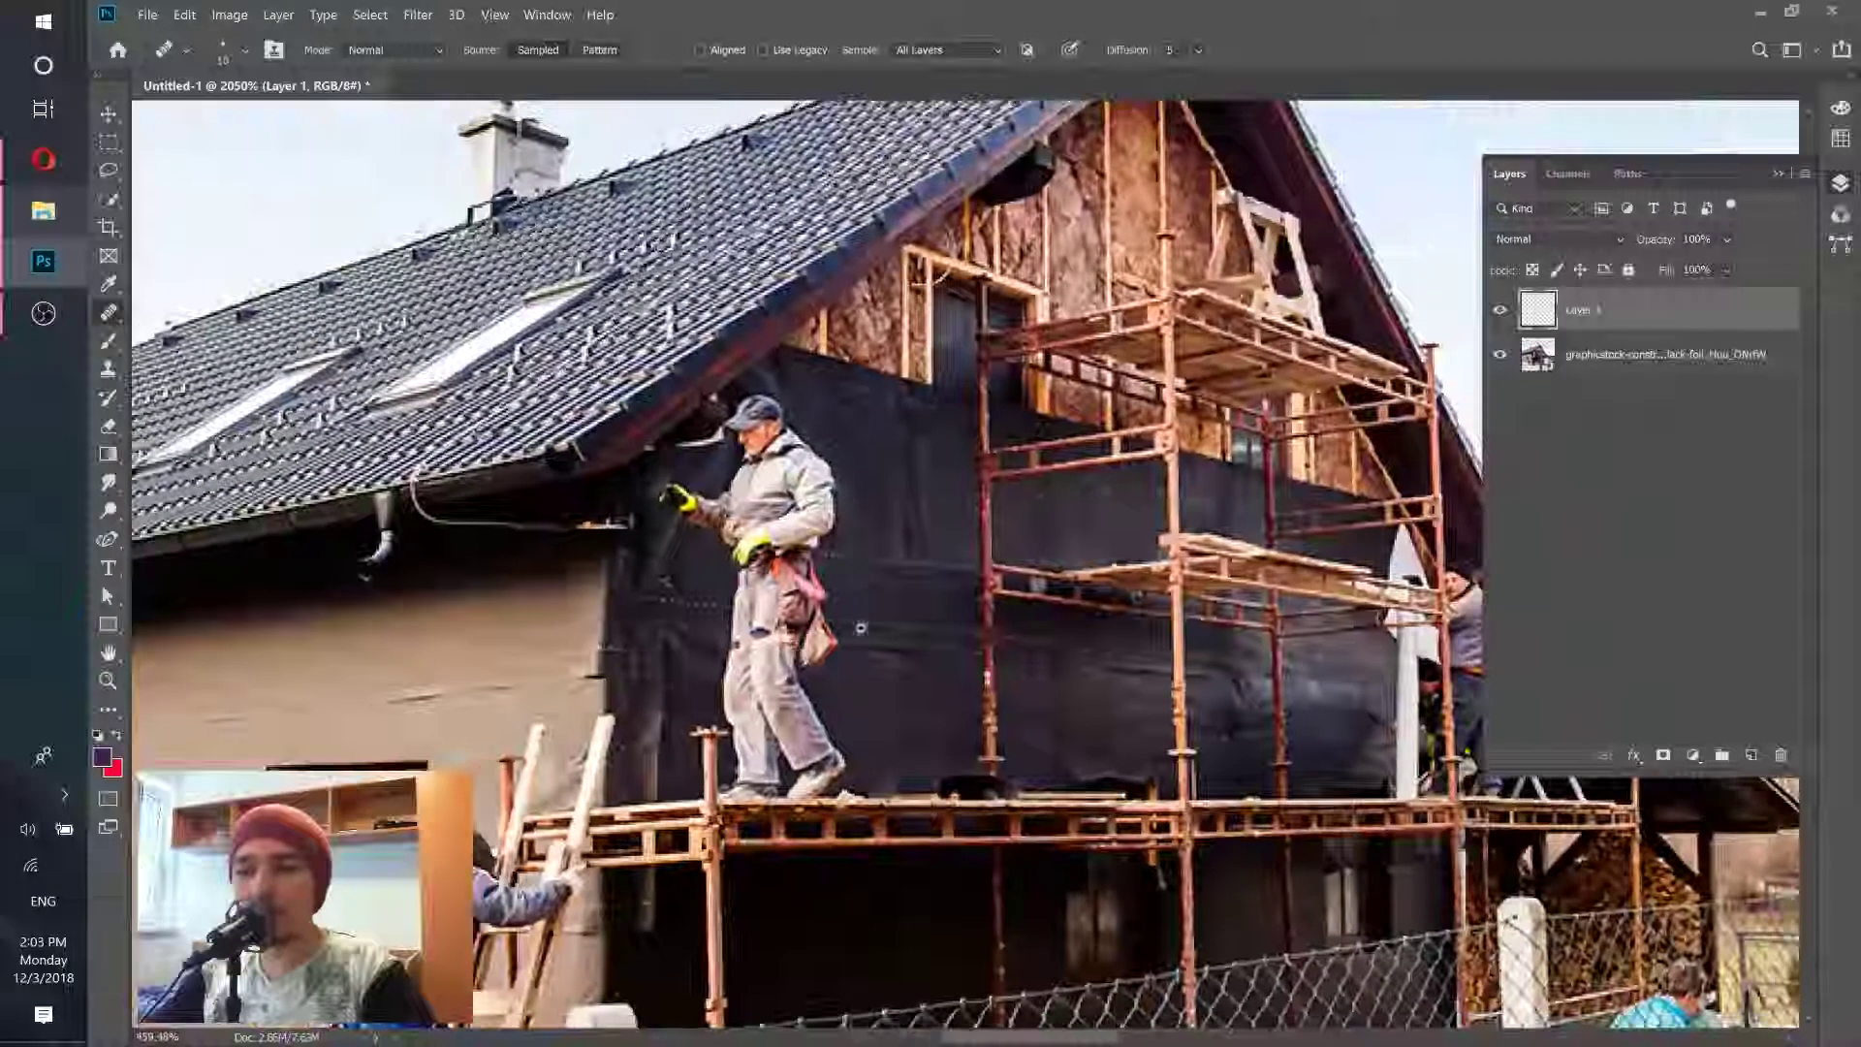
pyautogui.scroll(-2, 872, 556)
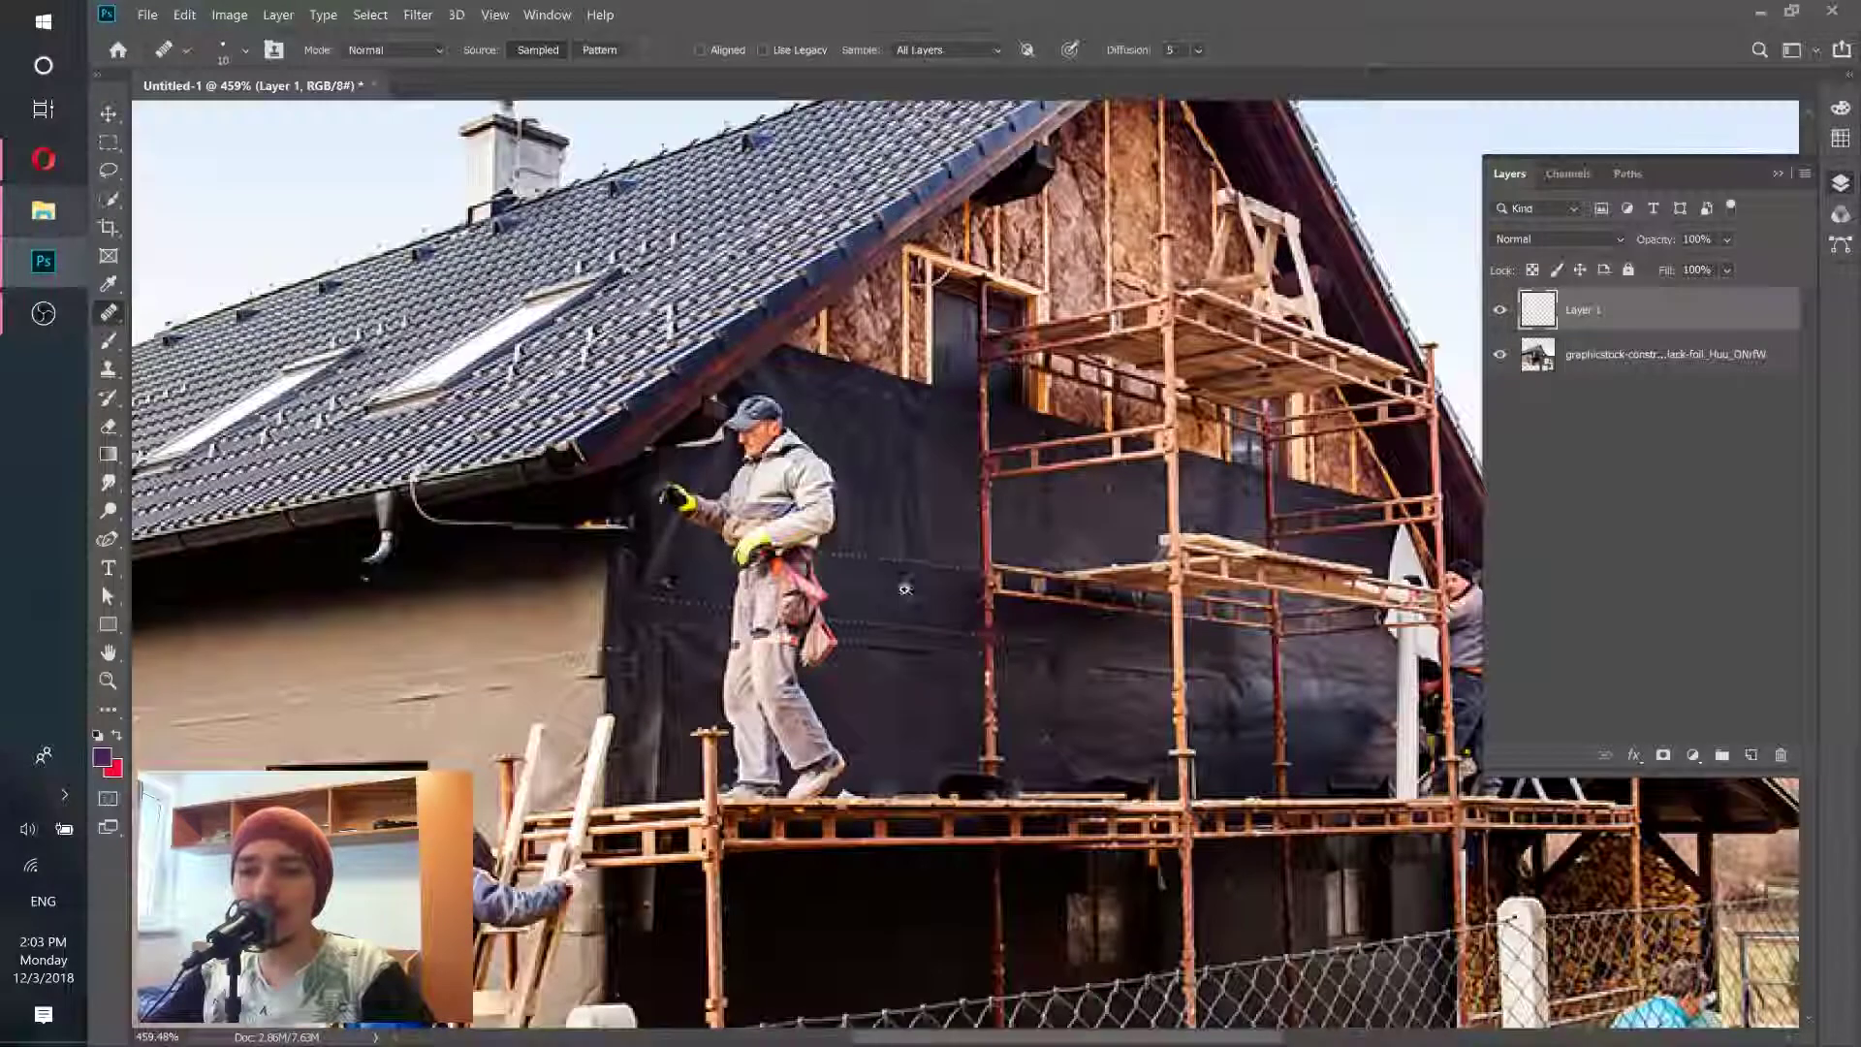
pyautogui.scroll(1, 872, 557)
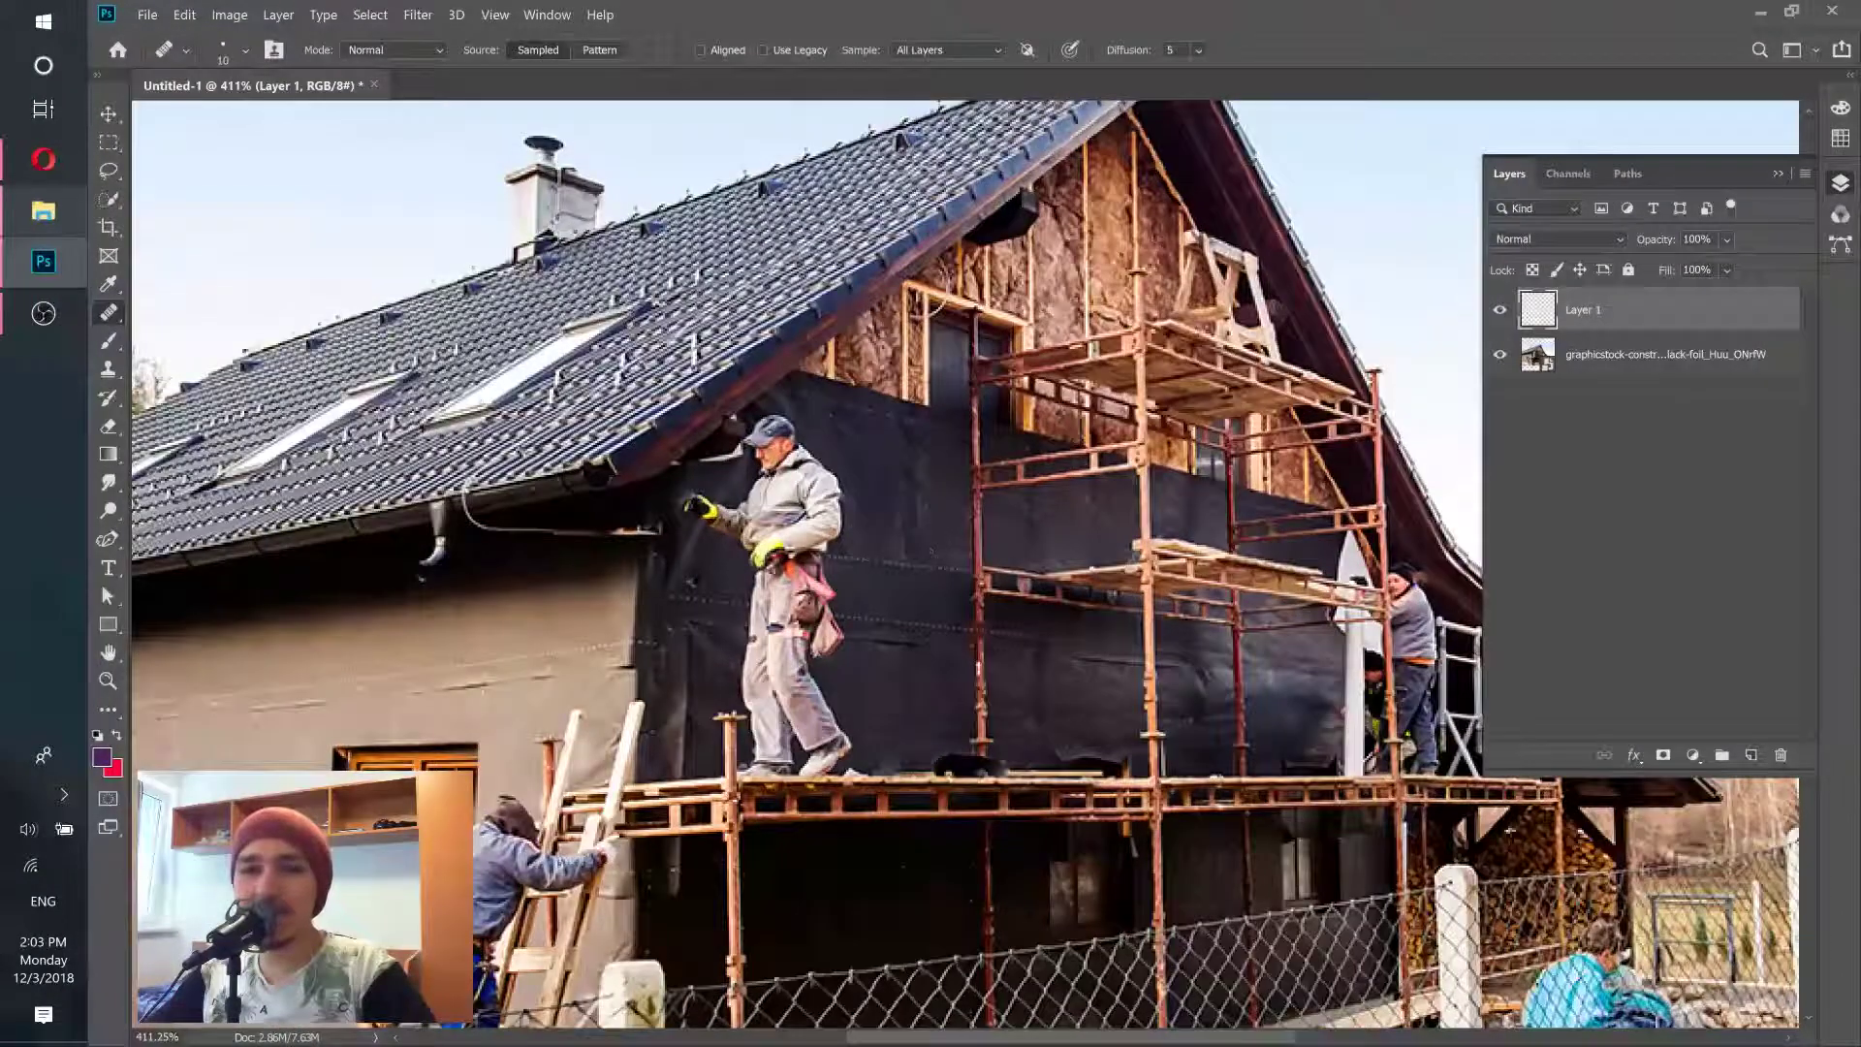
pyautogui.scroll(2, 532, 360)
pyautogui.scroll(-2, 532, 360)
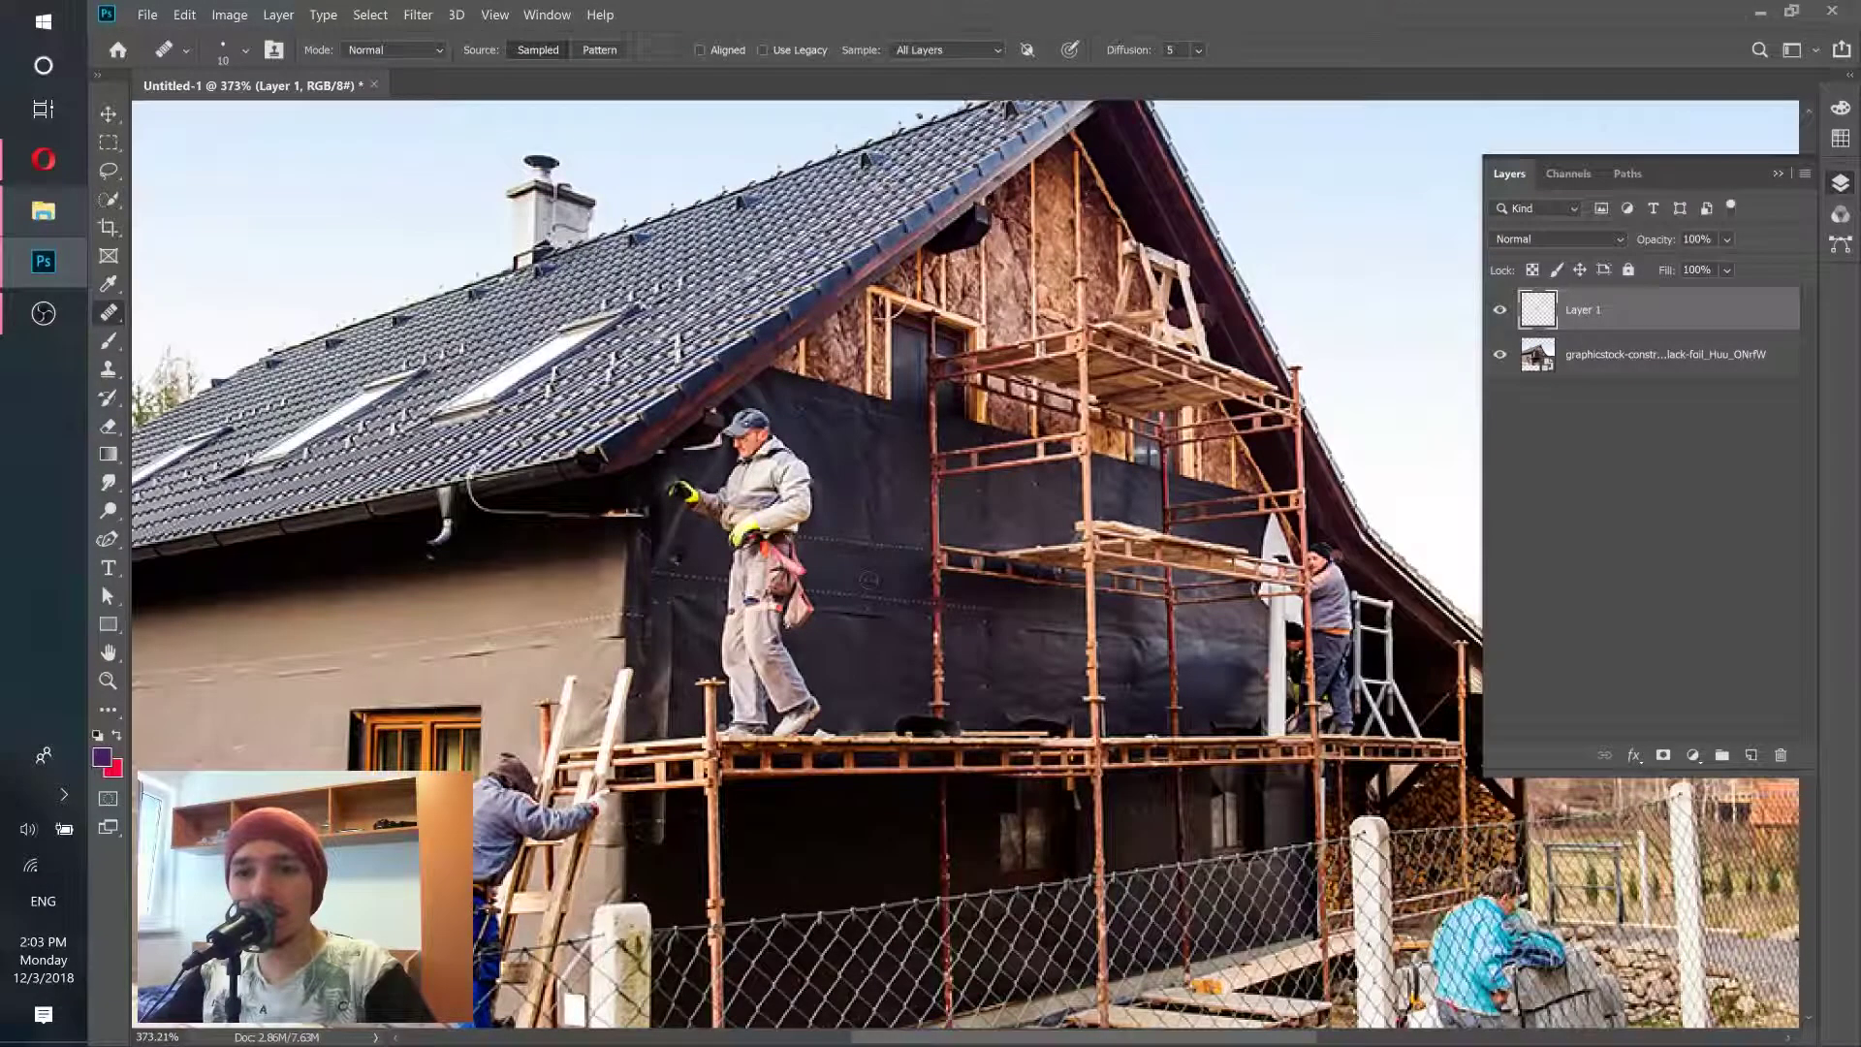
pyautogui.rightClick(111, 318)
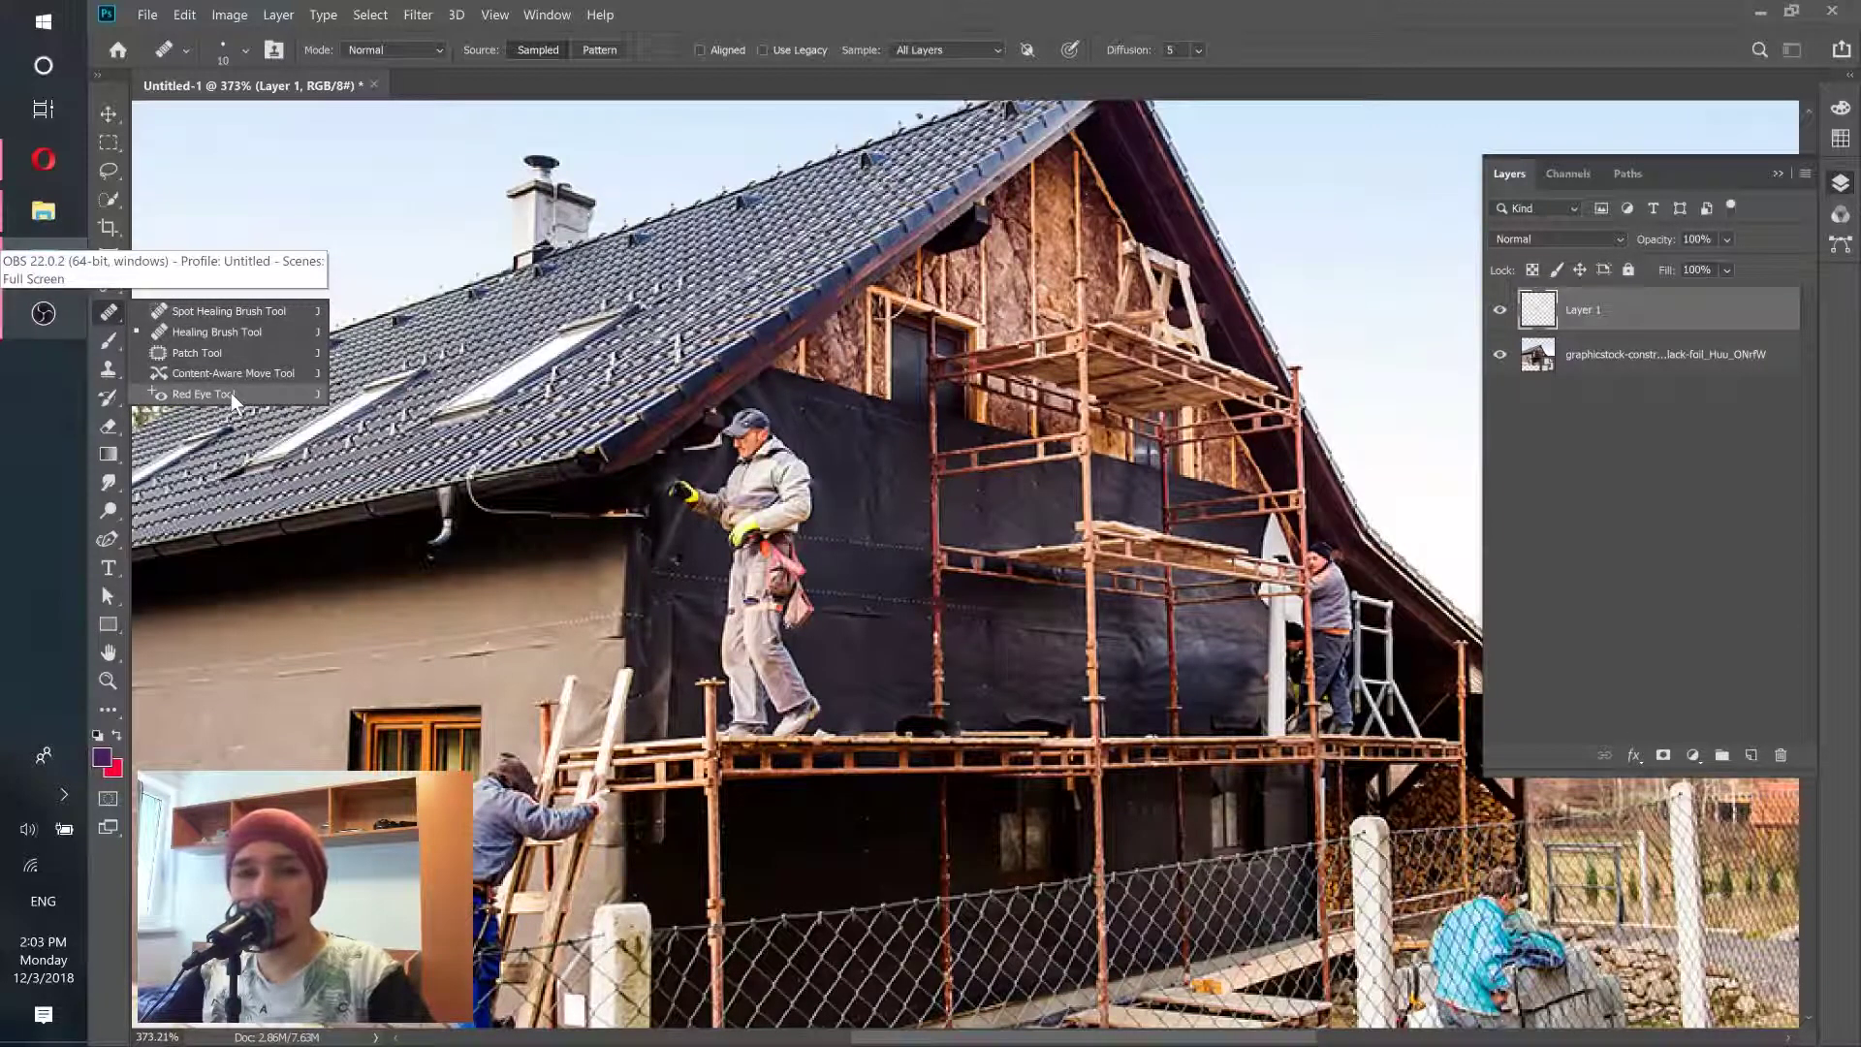
pyautogui.click(940, 4)
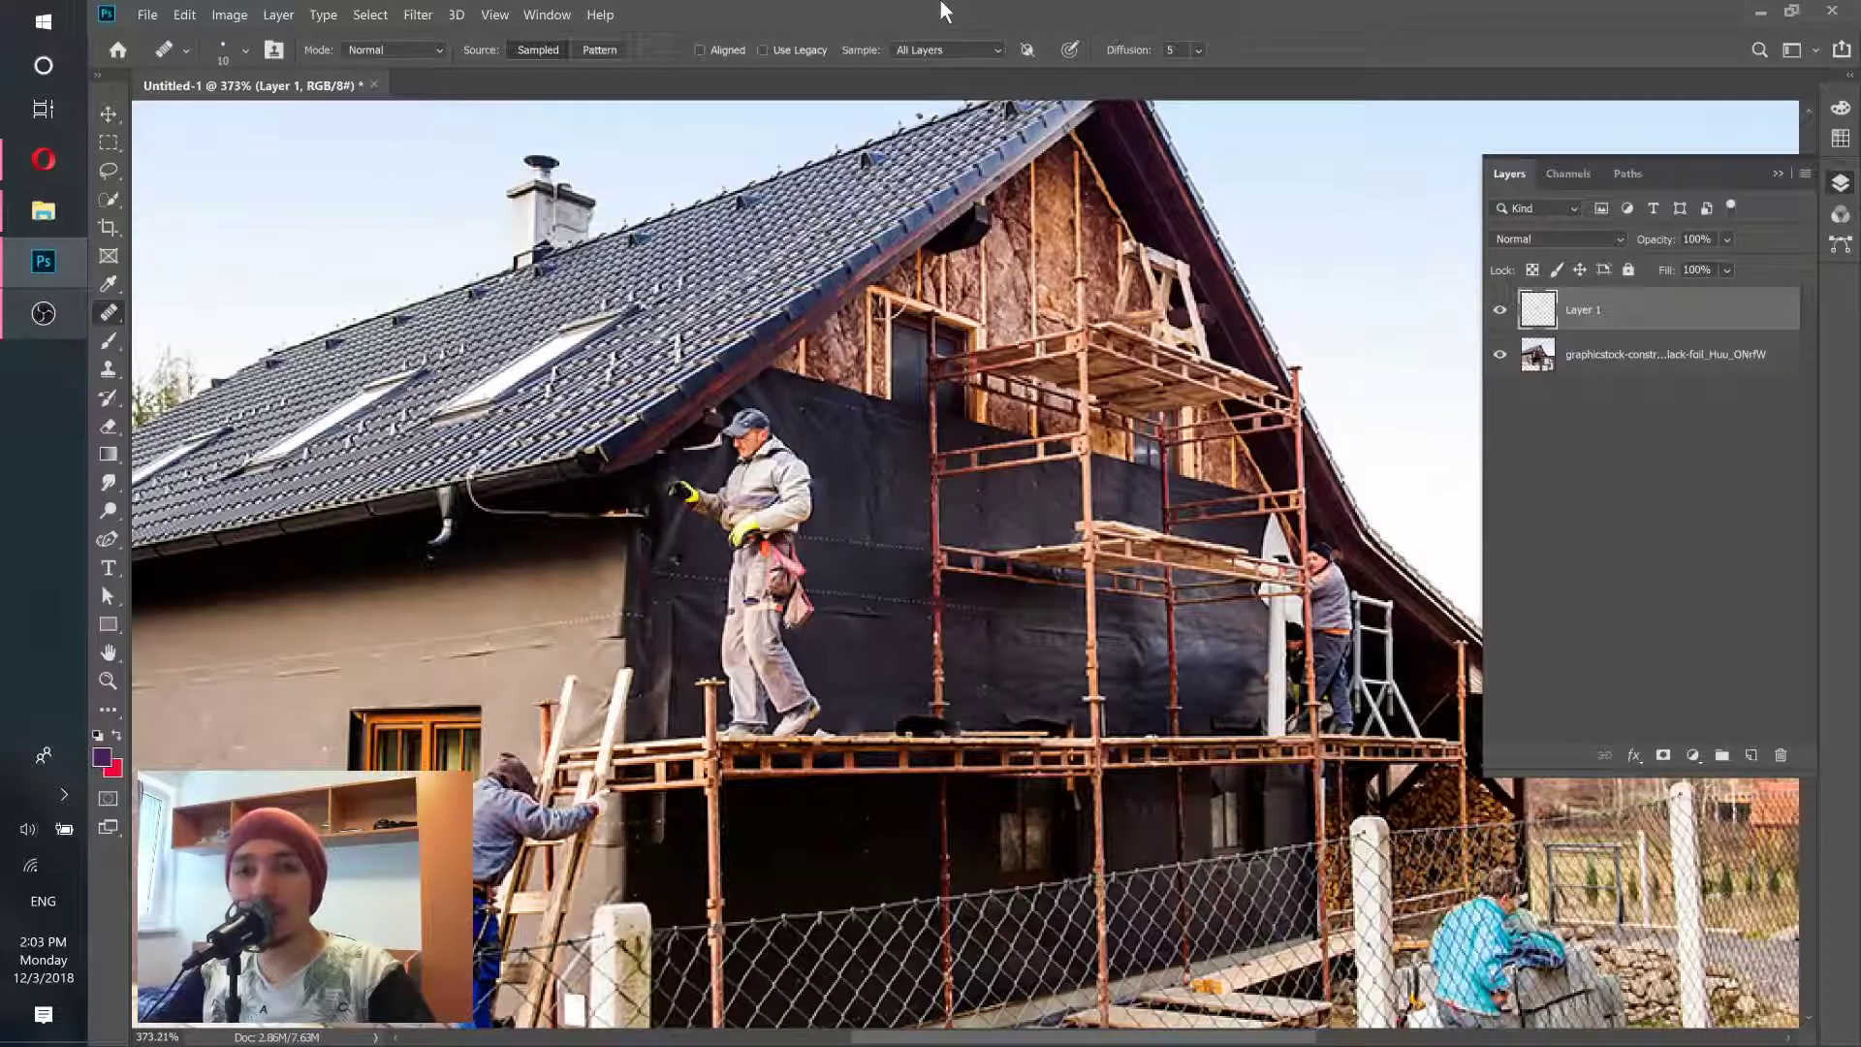